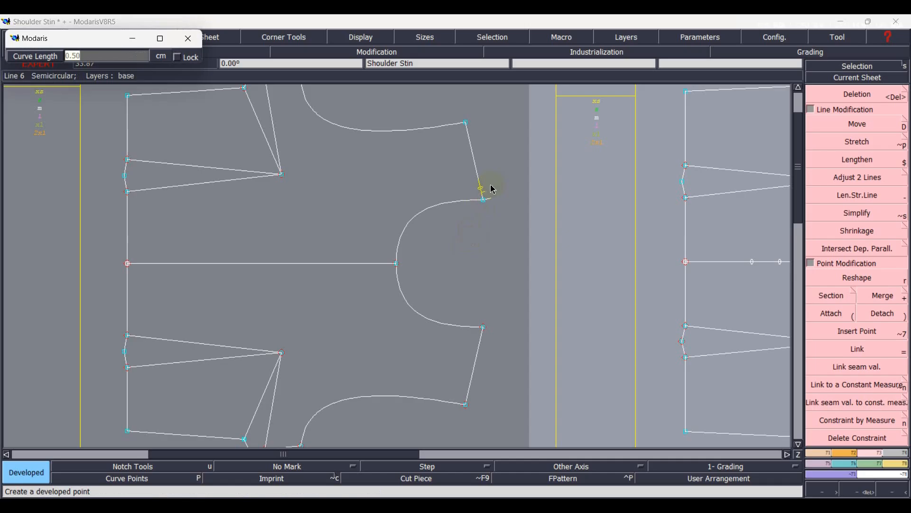
# Place developed points 0.50 cm from the neck on the upper shoulder line and at -9.00 cm from the neckline on the centre line.
pyautogui.click(496, 221)
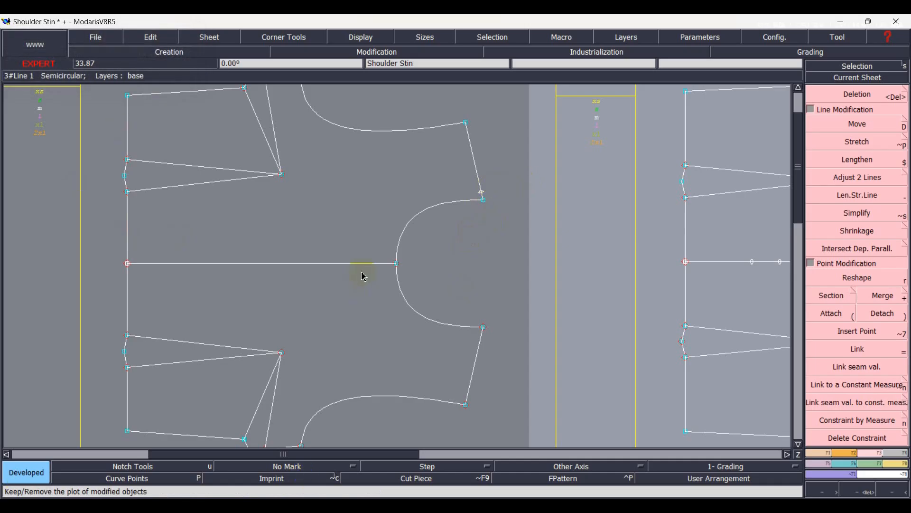
pyautogui.click(823, 453)
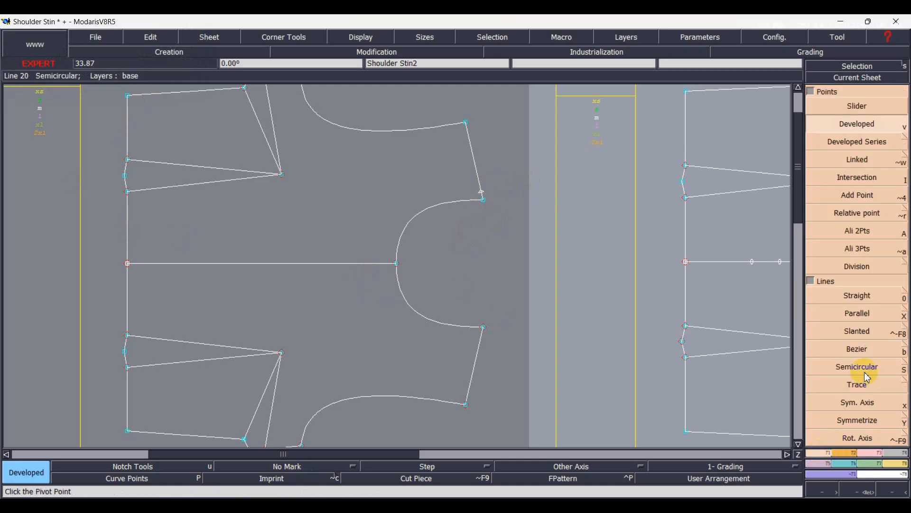
pyautogui.click(857, 125)
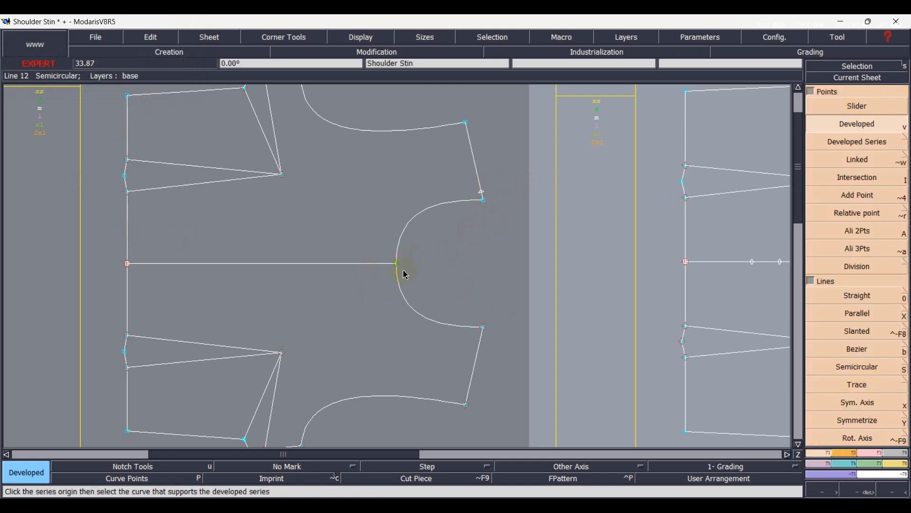
pyautogui.click(387, 271)
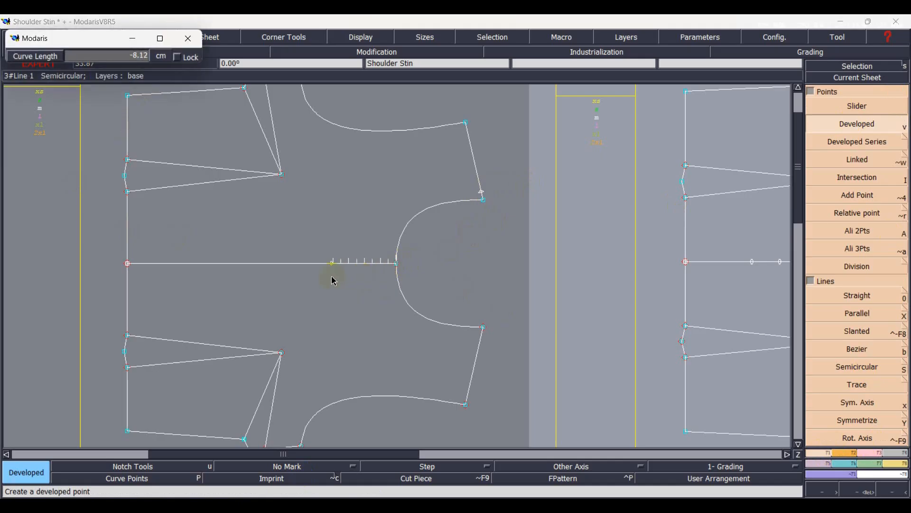
pyautogui.press('Down')
pyautogui.write('-9.00')
pyautogui.press('Return')
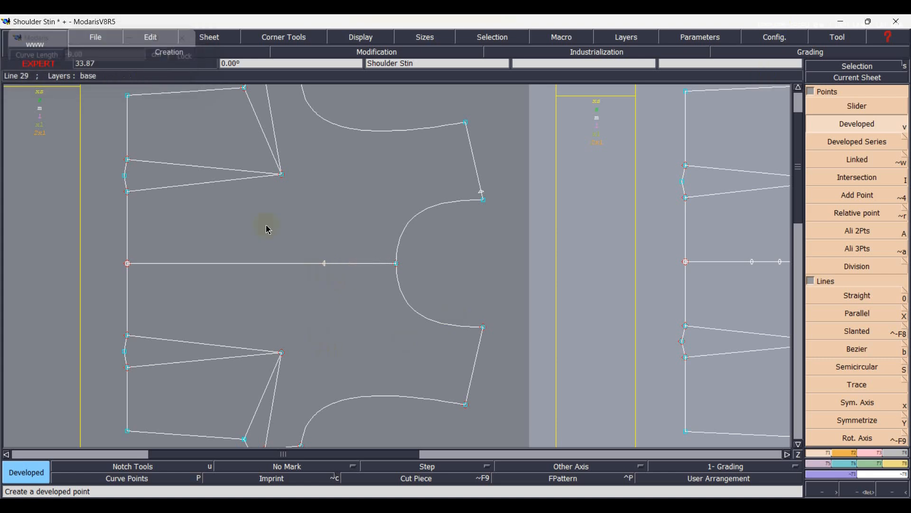
pyautogui.click(546, 210)
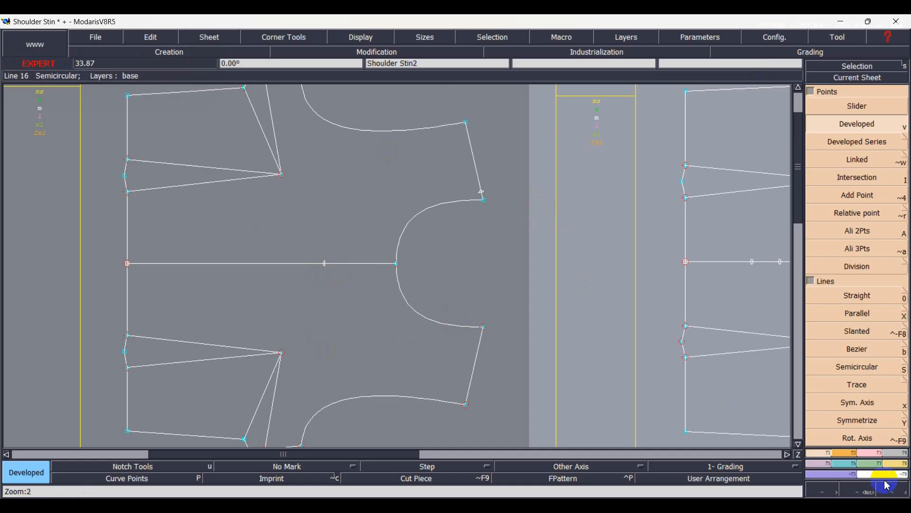
# Insert the two developed points into the centre and shoulder lines and section the lines there.
pyautogui.click(874, 455)
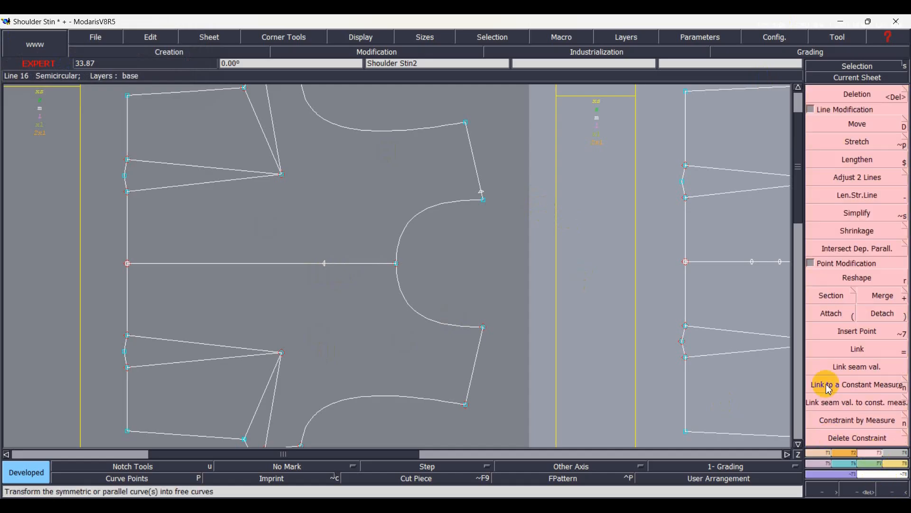
pyautogui.click(861, 337)
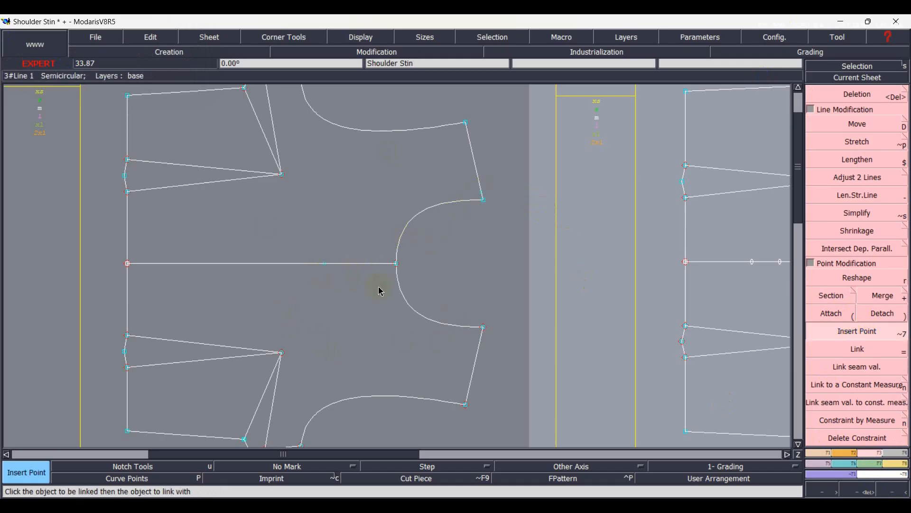
pyautogui.click(832, 295)
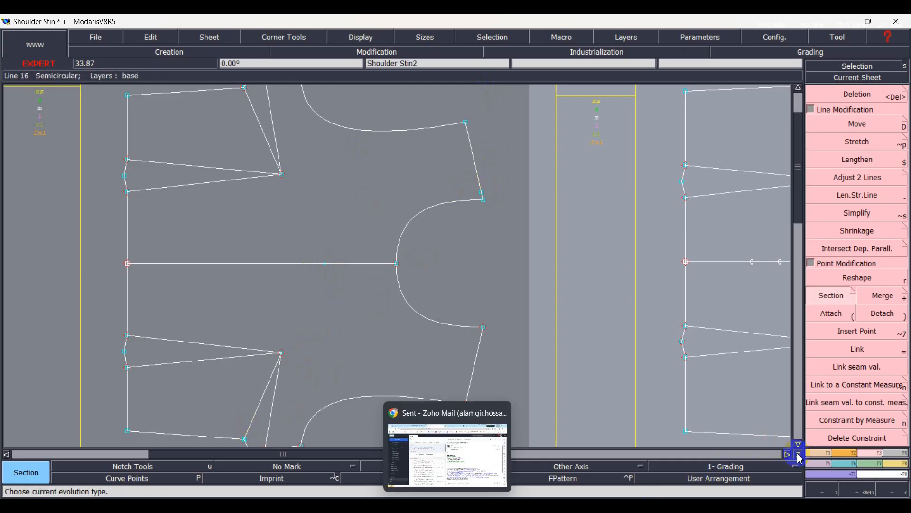
# Draw a Bezier curve from the lower dart tip through the centre-line point to the new upper shoulder point.
pyautogui.click(825, 455)
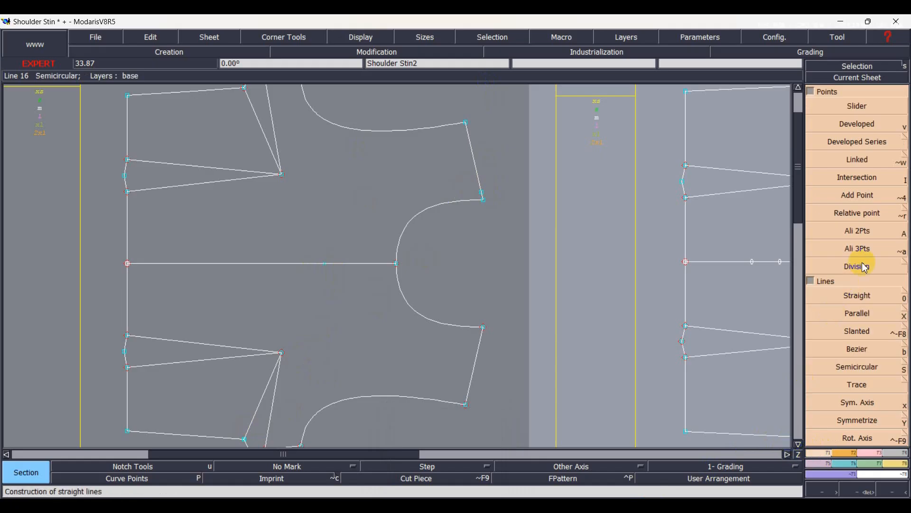
pyautogui.click(858, 349)
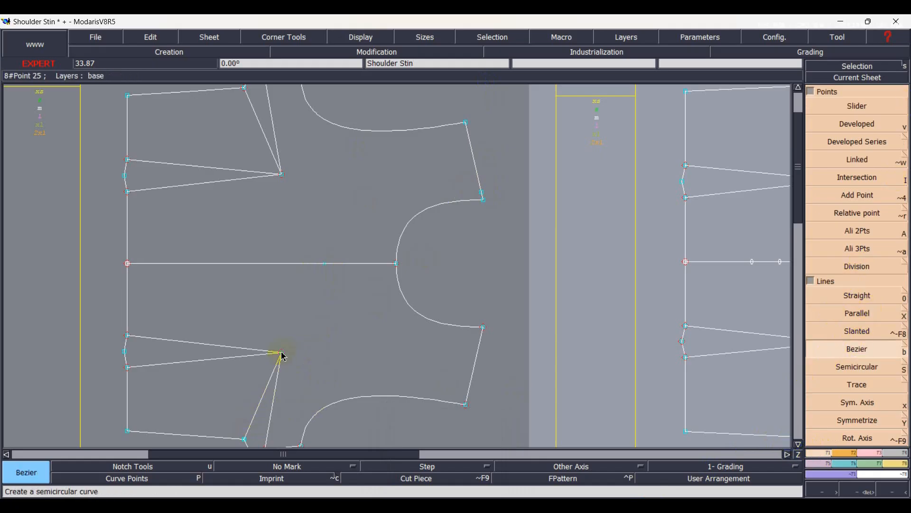
pyautogui.click(283, 354)
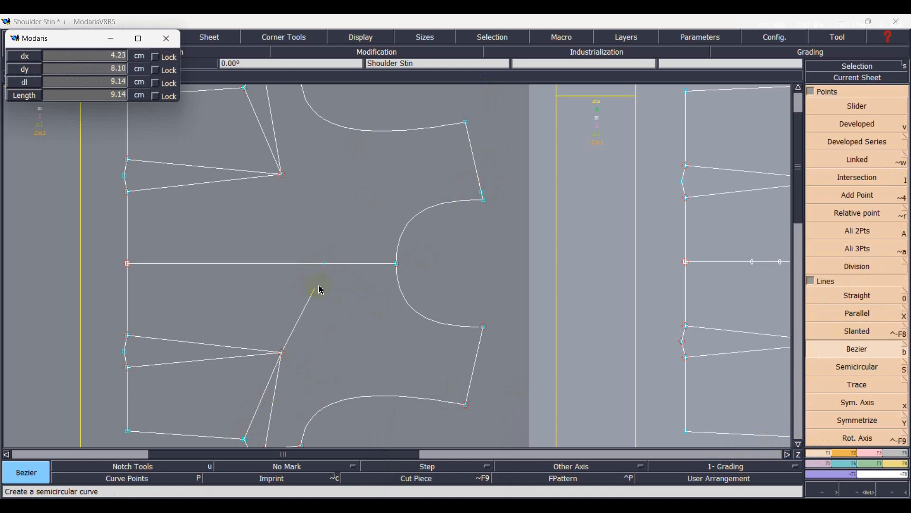
pyautogui.click(325, 264)
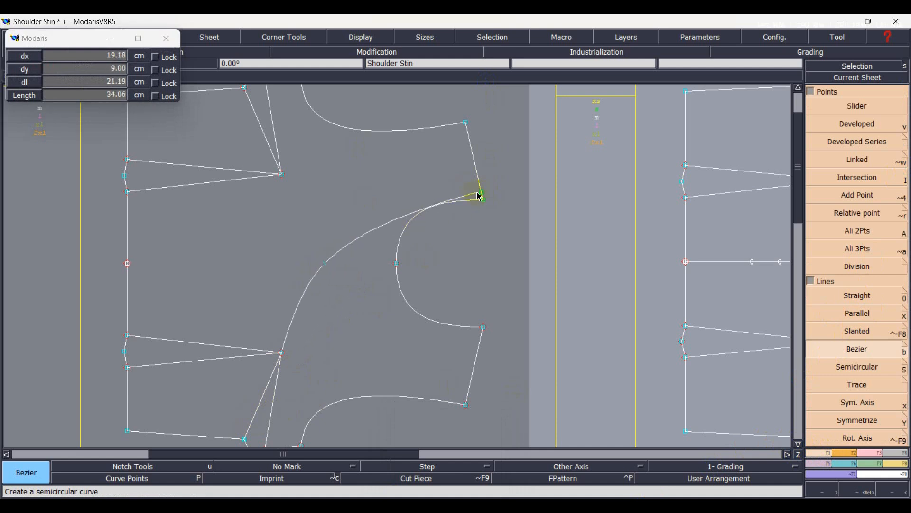
pyautogui.click(483, 194)
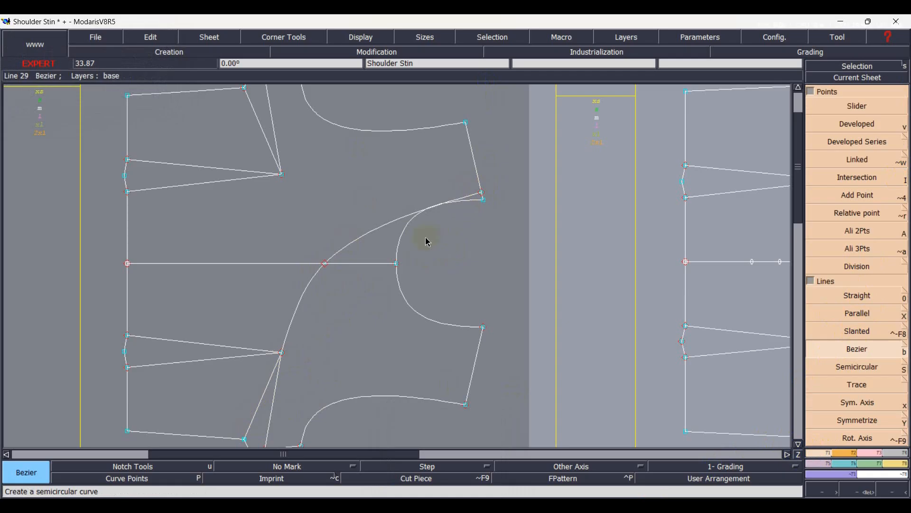
# Display the curve handles and reshape the shoulder end of the Bezier so it clears the neckline.
pyautogui.scroll(1, 426, 238)
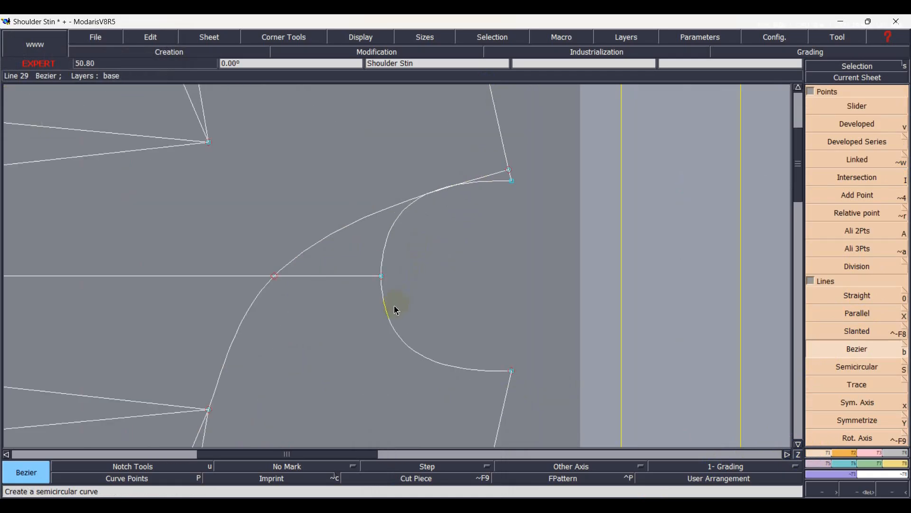
pyautogui.press('h')
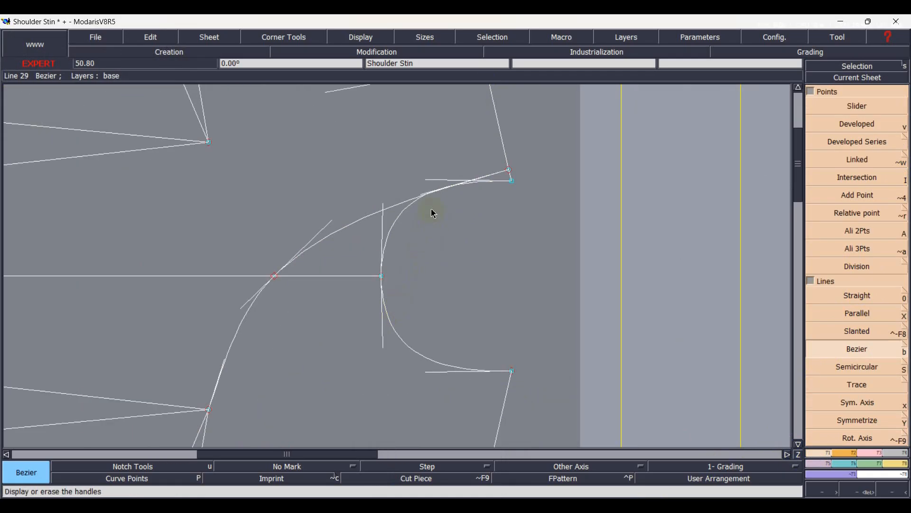
pyautogui.press('Escape')
pyautogui.moveTo(431, 195); pyautogui.dragTo(384, 190)
pyautogui.press('Home')
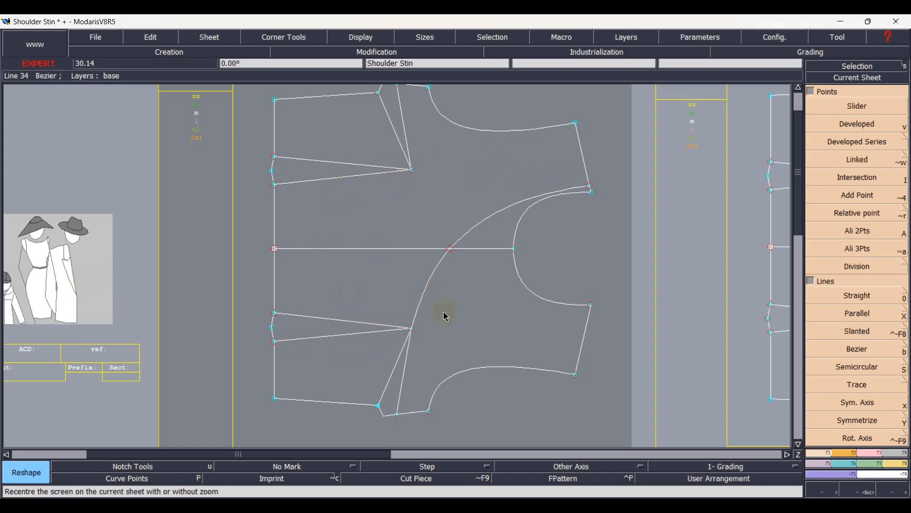
pyautogui.press('Home')
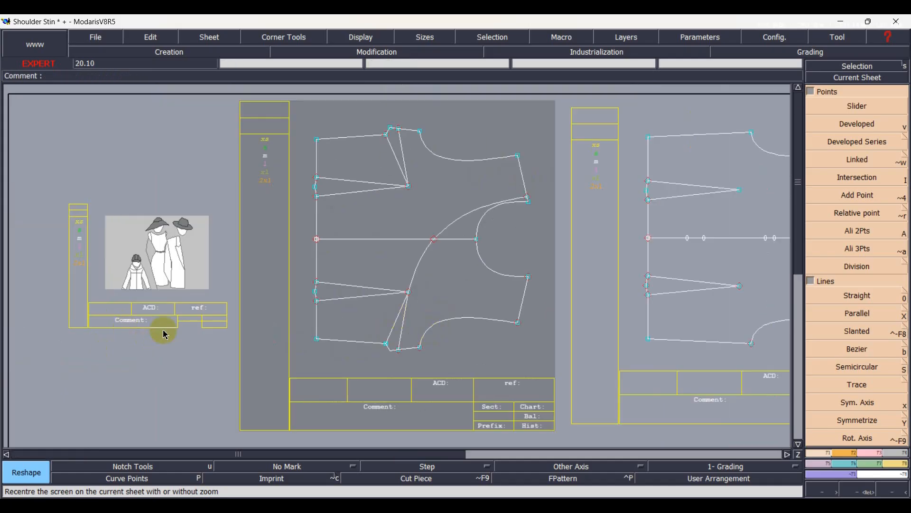
# Copy the bodice sheet that carries the new Bezier curve and make the copy the current sheet.
pyautogui.click(375, 264)
pyautogui.press('c')
pyautogui.click(446, 260)
pyautogui.click(369, 320)
pyautogui.click(723, 148)
pyautogui.click(874, 77)
pyautogui.click(216, 257)
pyautogui.press('Home')
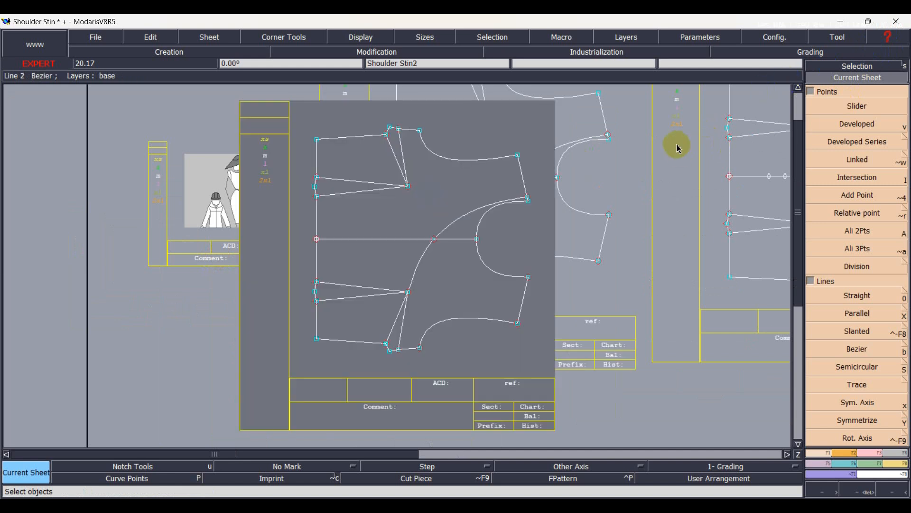
# Delete the neckline, lower shoulder, lower armhole and lower side-dart lines lying outside the Bezier curve on the copied sheet.
pyautogui.scroll(2, 368, 317)
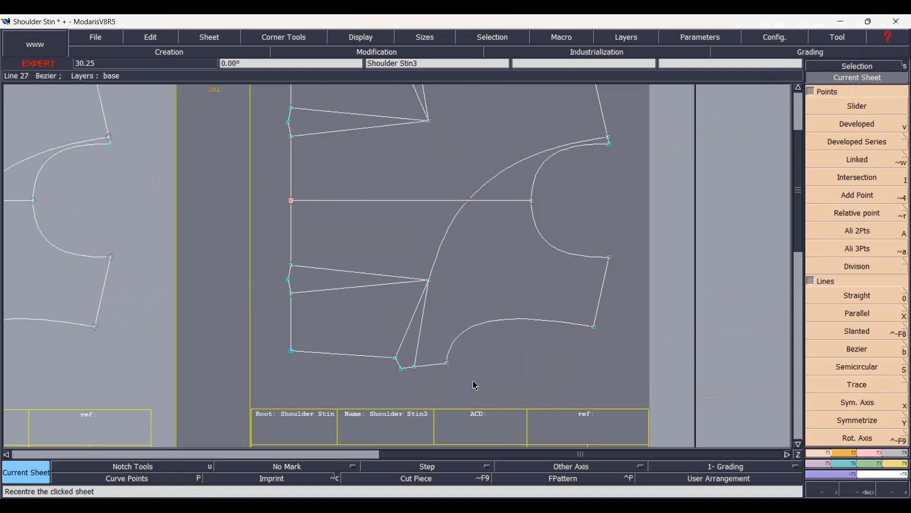
pyautogui.press('Delete')
pyautogui.click(418, 352)
pyautogui.click(428, 366)
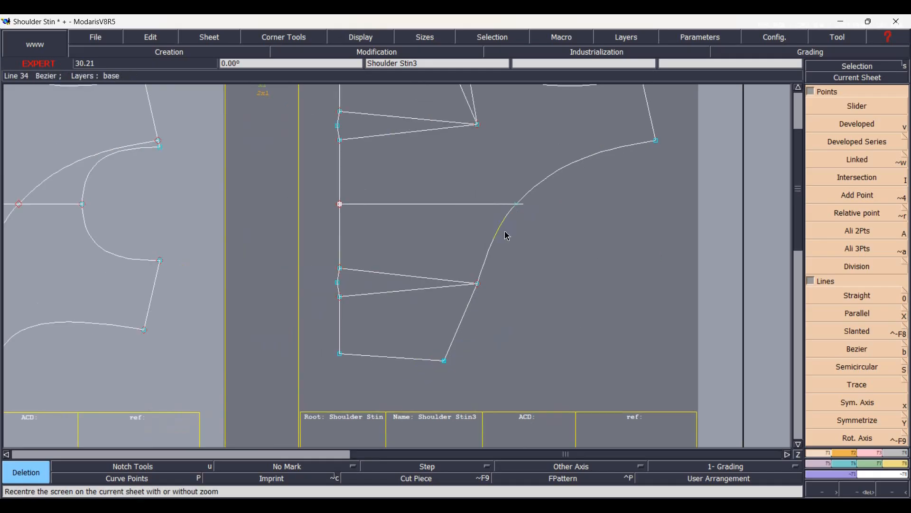
pyautogui.press('Home')
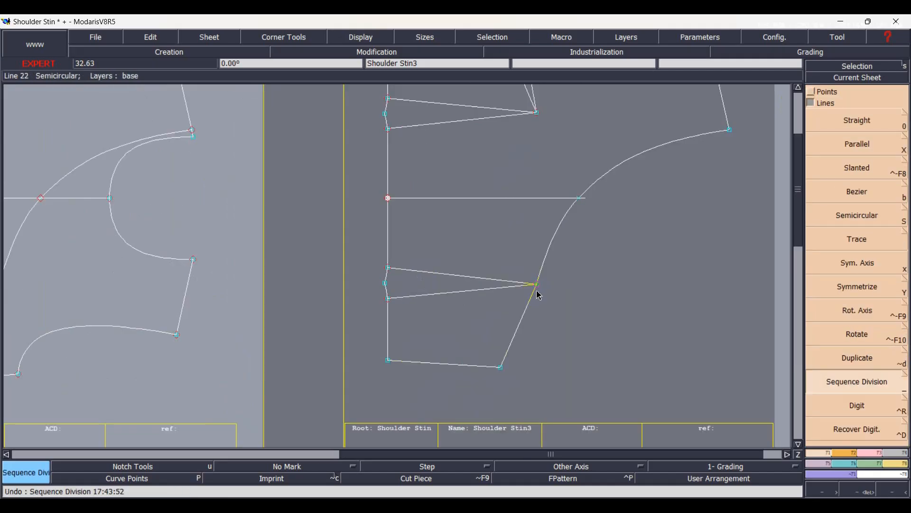
# Add a developed point 0.50 cm from the lower dart tip along the Bezier curve.
pyautogui.scroll(2, 537, 290)
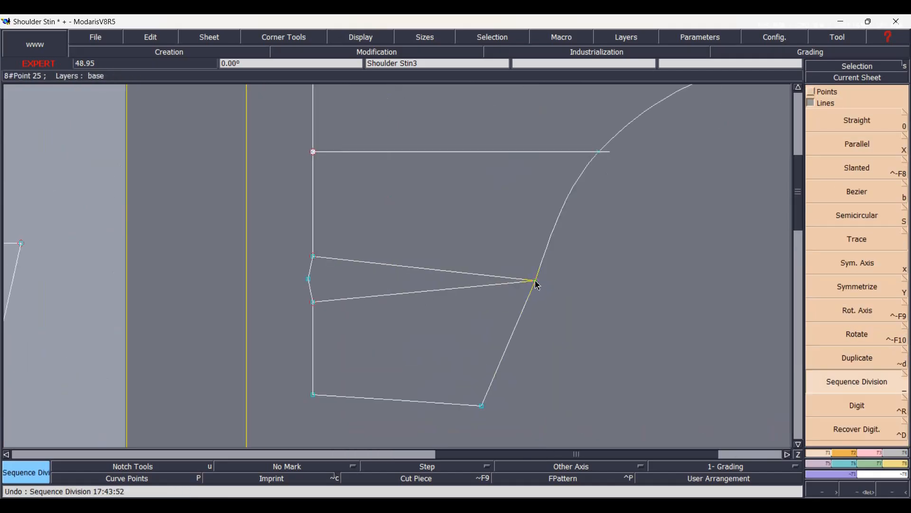
pyautogui.press('d')
pyautogui.click(536, 281)
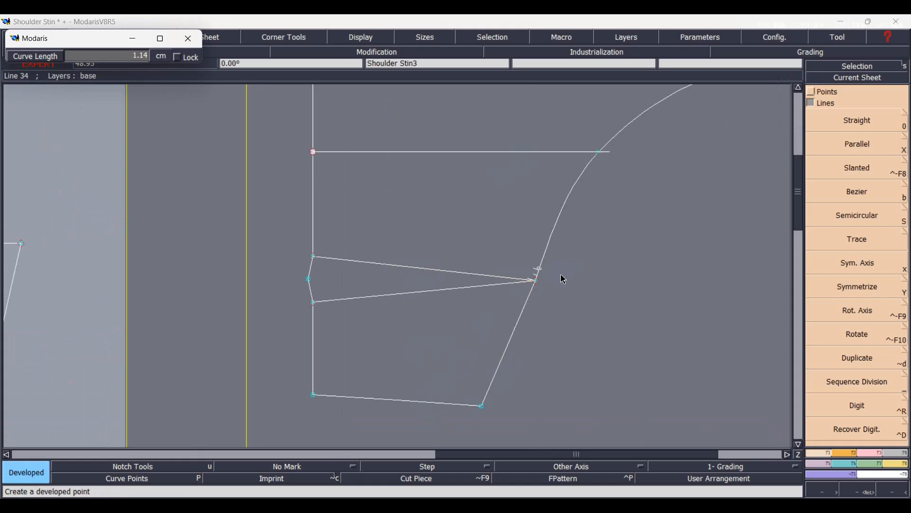
pyautogui.write('-9.00')
pyautogui.press('BackSpace')
pyautogui.write('0.50')
pyautogui.press('Return')
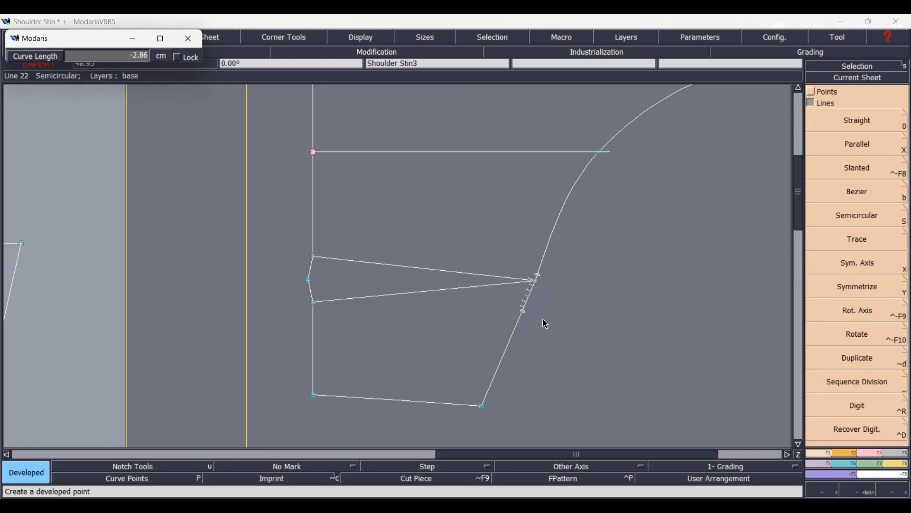
# Add a developed point at -0.50 cm from the same dart tip on the straight line below it.
pyautogui.press('Down')
pyautogui.press('Left')
pyautogui.write('-')
pyautogui.press('Return')
# Delete both legs of the lower waist dart.
pyautogui.press('Delete')
pyautogui.click(415, 292)
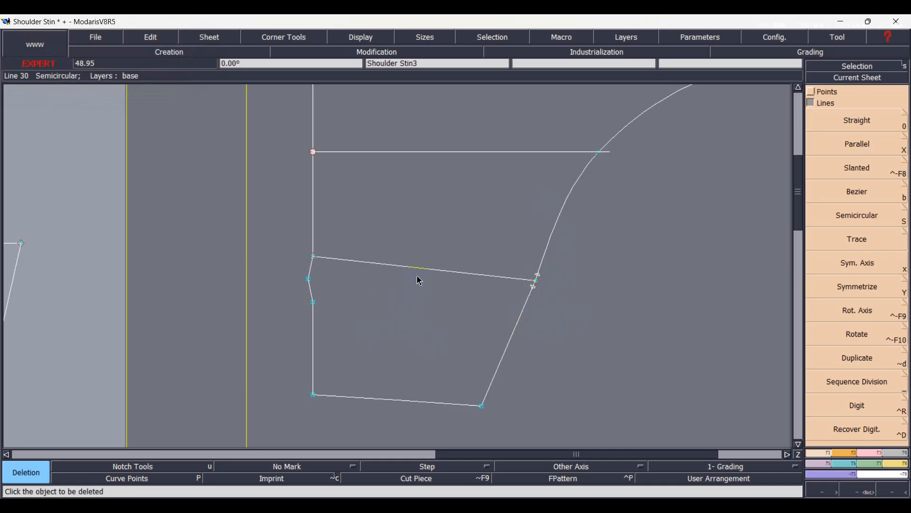
pyautogui.click(422, 276)
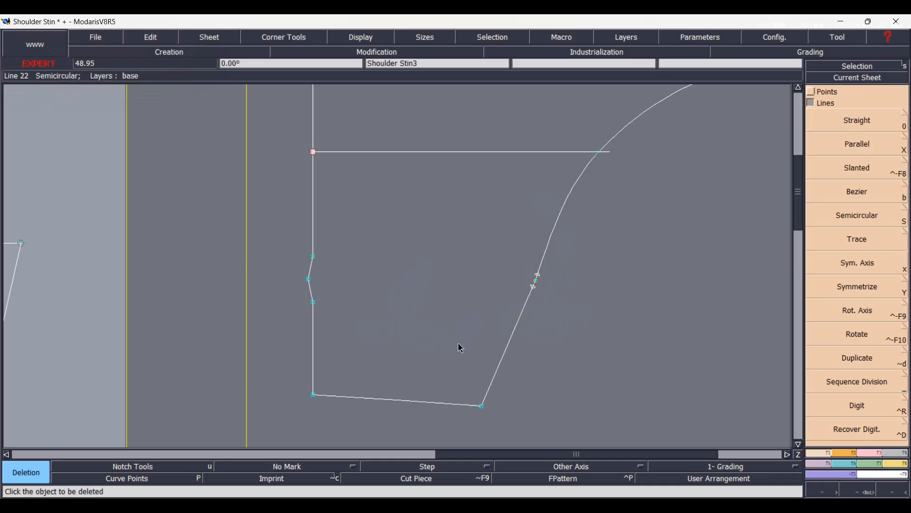
# Insert the two developed points beside the dart tip into their lines and section the lines at them.
pyautogui.hotkey('alt', '7')
pyautogui.click(834, 339)
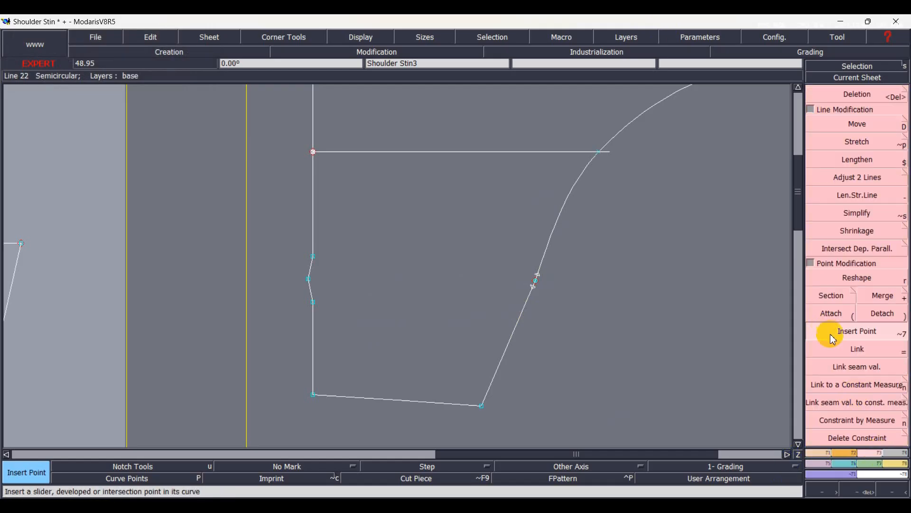
pyautogui.click(850, 348)
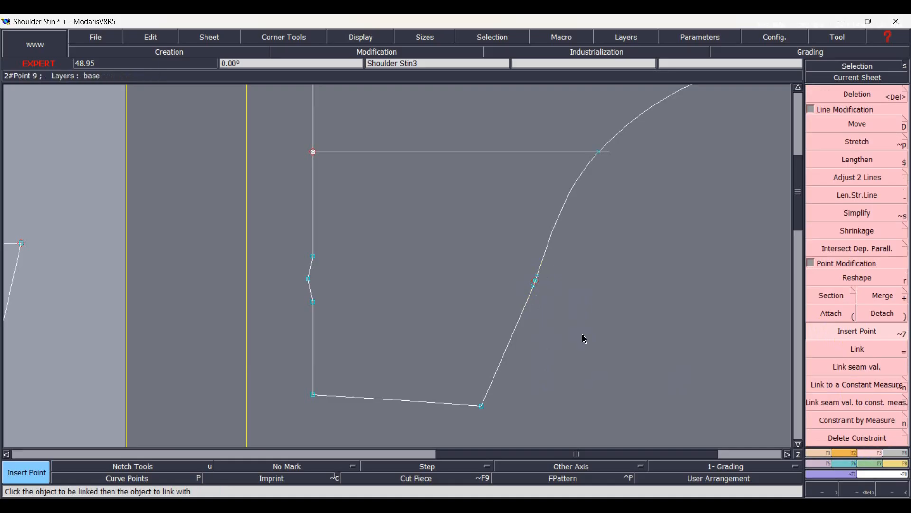
pyautogui.click(832, 295)
pyautogui.click(541, 281)
pyautogui.click(538, 275)
pyautogui.click(534, 286)
pyautogui.scroll(5, 548, 289)
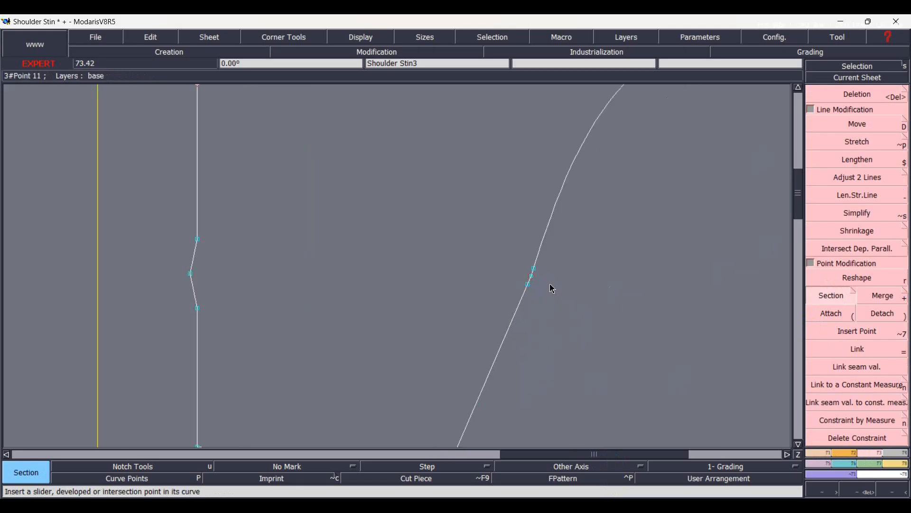
# Delete the short segments between the two sectioned points to open a gap at the old dart tip.
pyautogui.click(859, 94)
pyautogui.click(475, 248)
pyautogui.click(465, 275)
pyautogui.press('Home')
pyautogui.scroll(2, 341, 300)
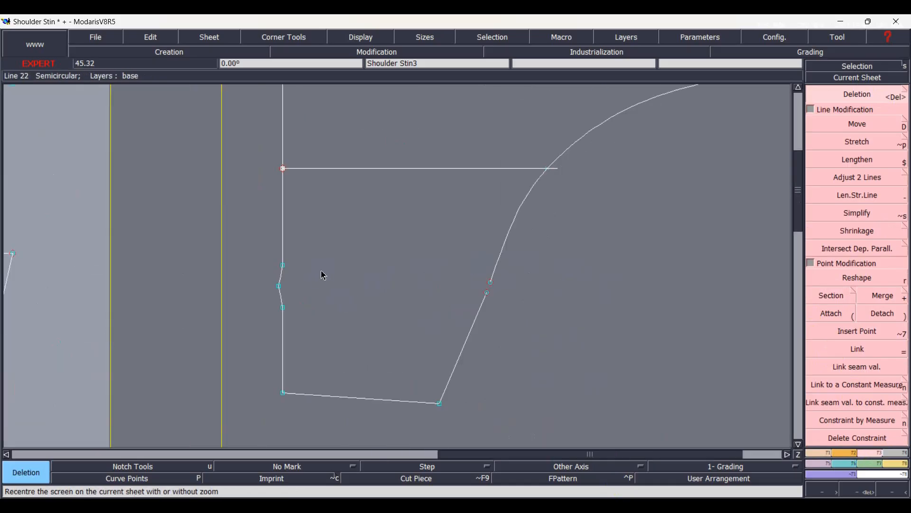
# Draw straight dart legs from the two waist points to the gap's end points and delete the dart cap at the waist.
pyautogui.press('l')
pyautogui.click(283, 265)
pyautogui.click(490, 283)
pyautogui.click(283, 308)
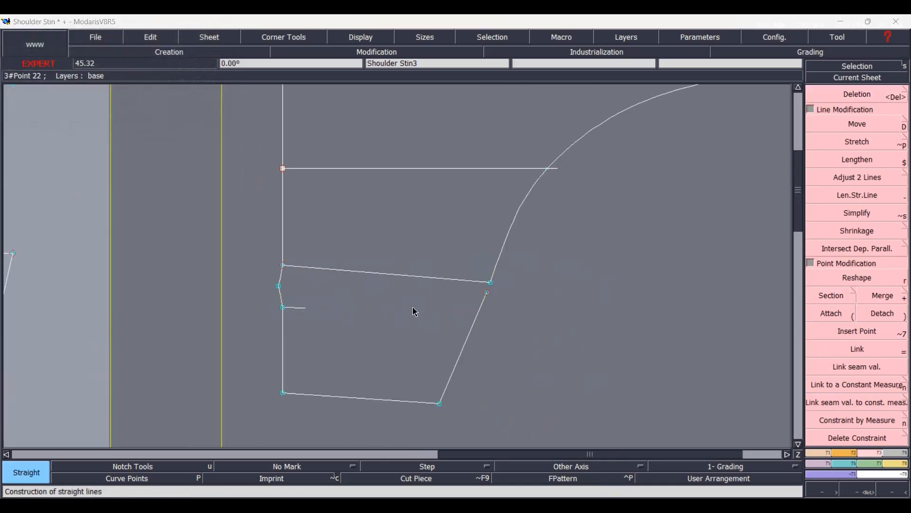
pyautogui.click(487, 293)
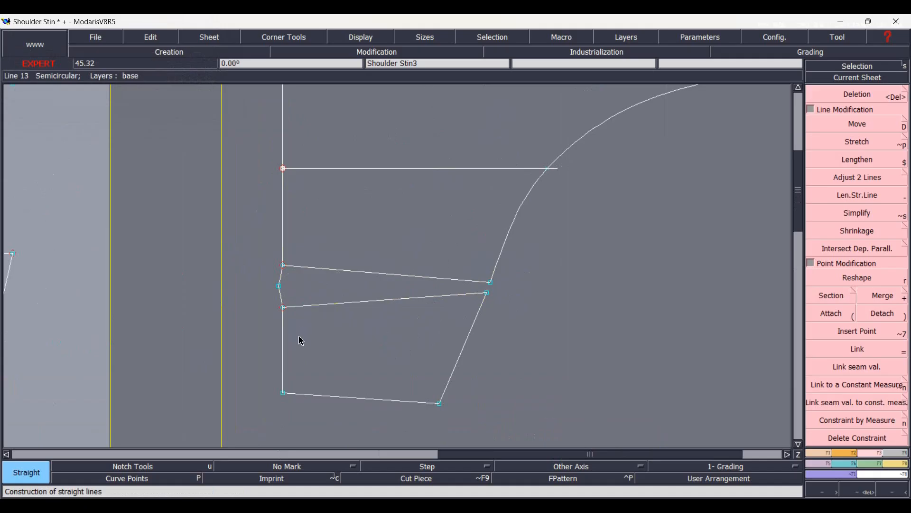
pyautogui.press('Delete')
pyautogui.click(281, 295)
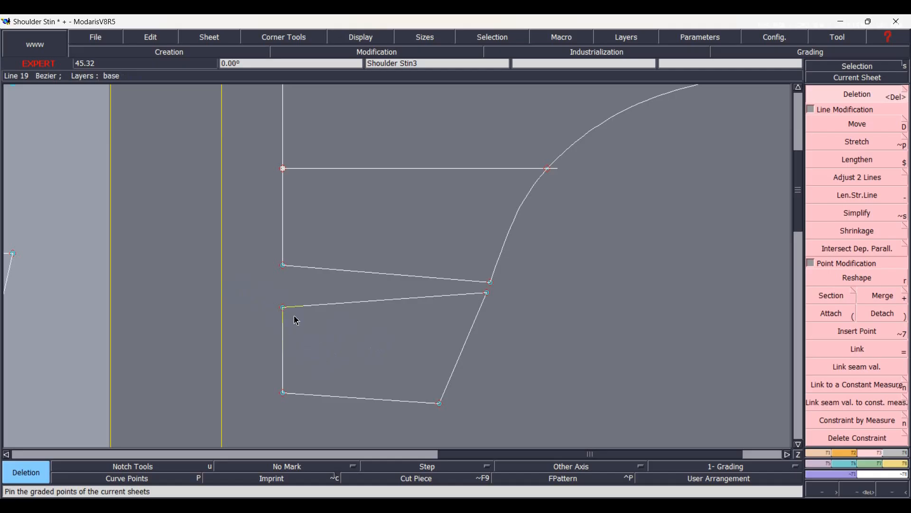
# Pin the four corner points of the separated side panel below the waist dart.
pyautogui.moveTo(259, 288); pyautogui.dragTo(305, 325)
pyautogui.moveTo(473, 288); pyautogui.dragTo(498, 304)
pyautogui.moveTo(423, 371); pyautogui.dragTo(467, 422)
pyautogui.moveTo(273, 382); pyautogui.dragTo(308, 403)
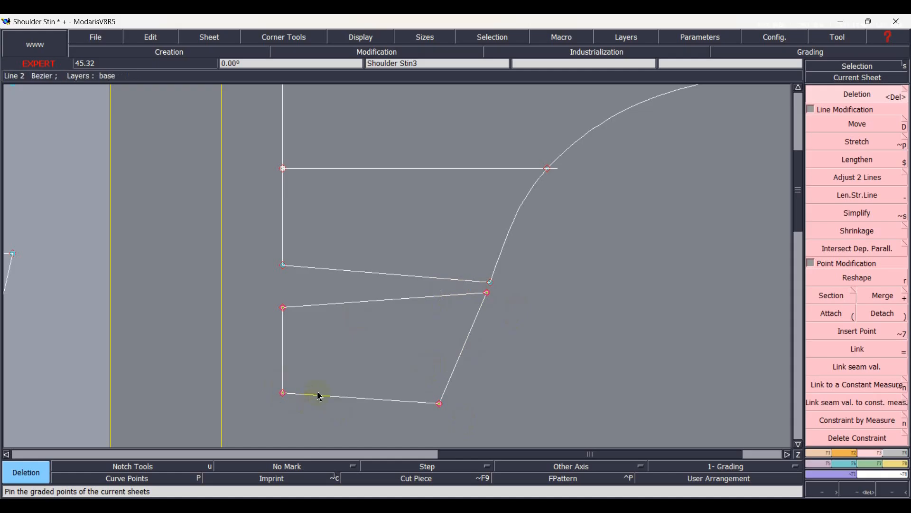
# Move the pinned side panel to the dart's opposite waist point with a -9° rotation to close the dart, and unpin its points.
pyautogui.hotkey('shift', 'd')
pyautogui.click(284, 309)
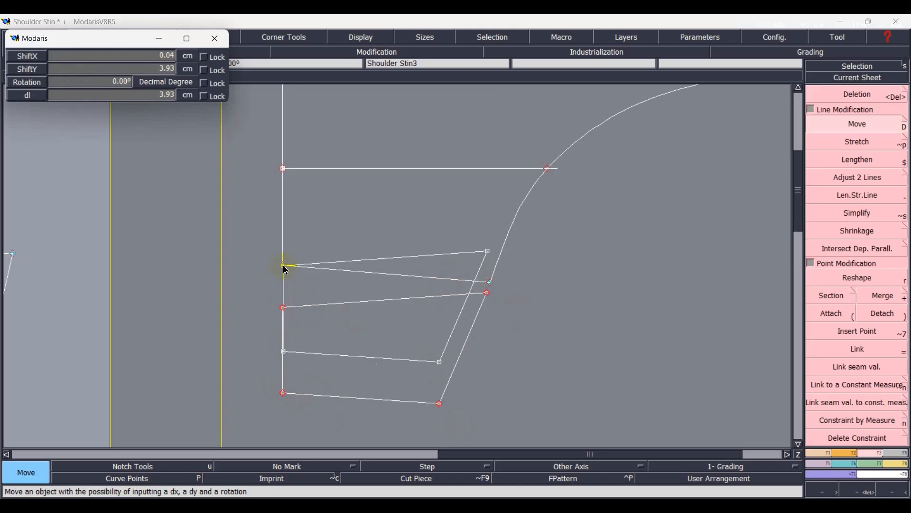
pyautogui.scroll(2, 284, 266)
pyautogui.scroll(-7, 285, 270)
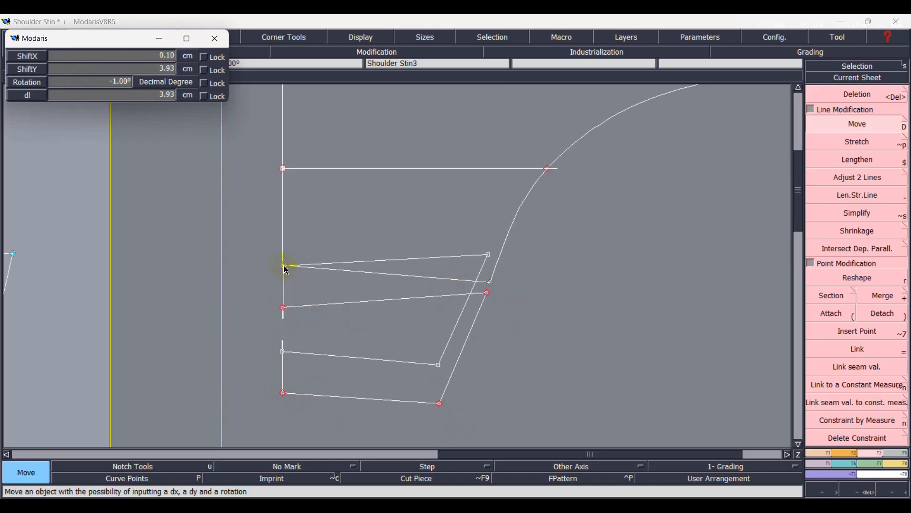
pyautogui.scroll(-4, 286, 270)
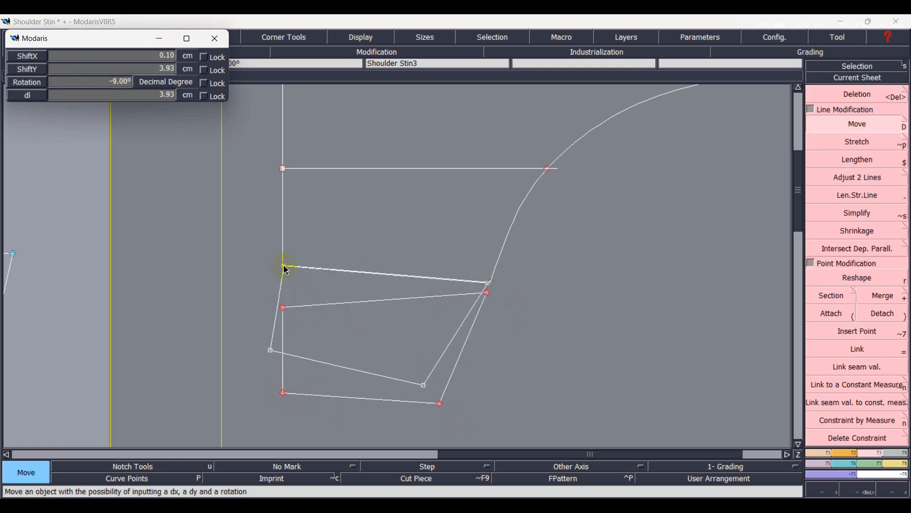
pyautogui.scroll(4, 284, 266)
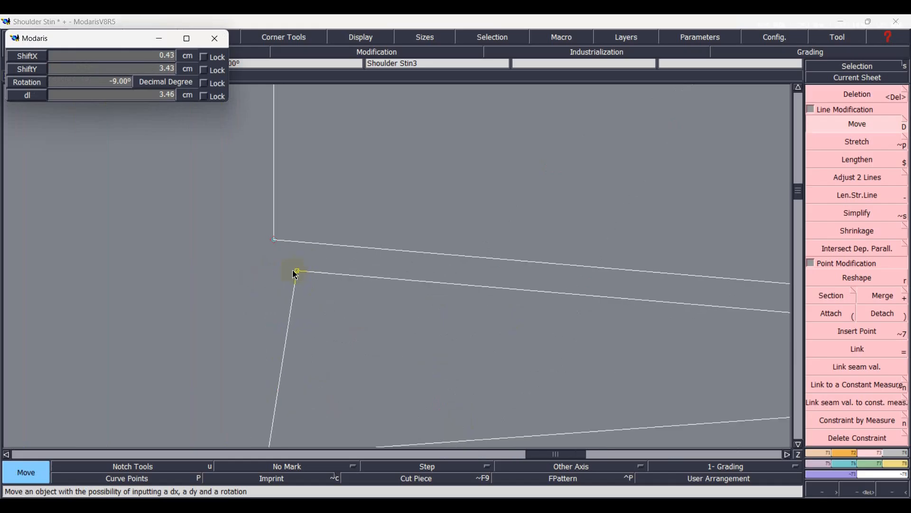
pyautogui.click(276, 244)
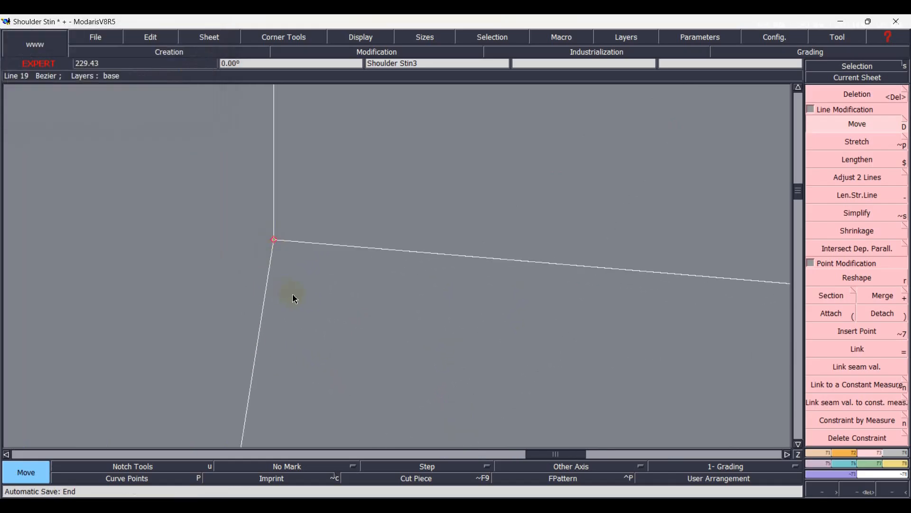
pyautogui.press('Home')
pyautogui.scroll(2, 363, 309)
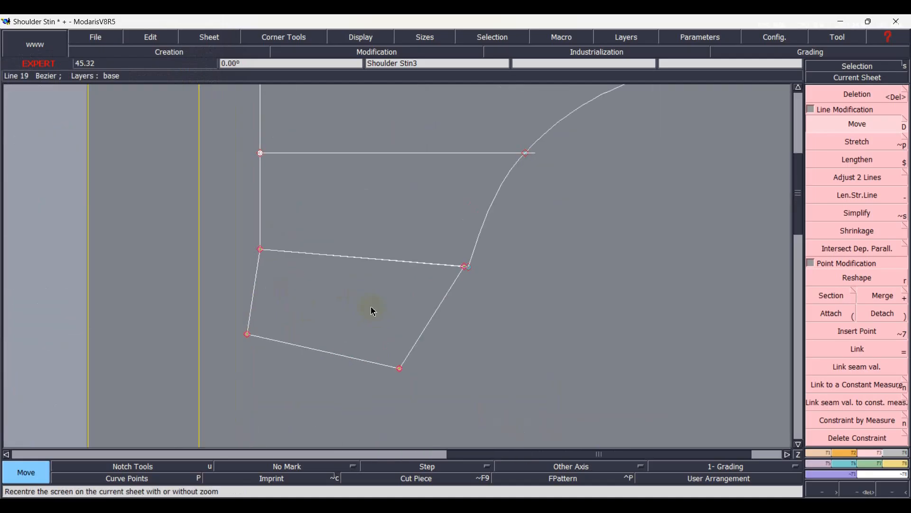
pyautogui.click(374, 312)
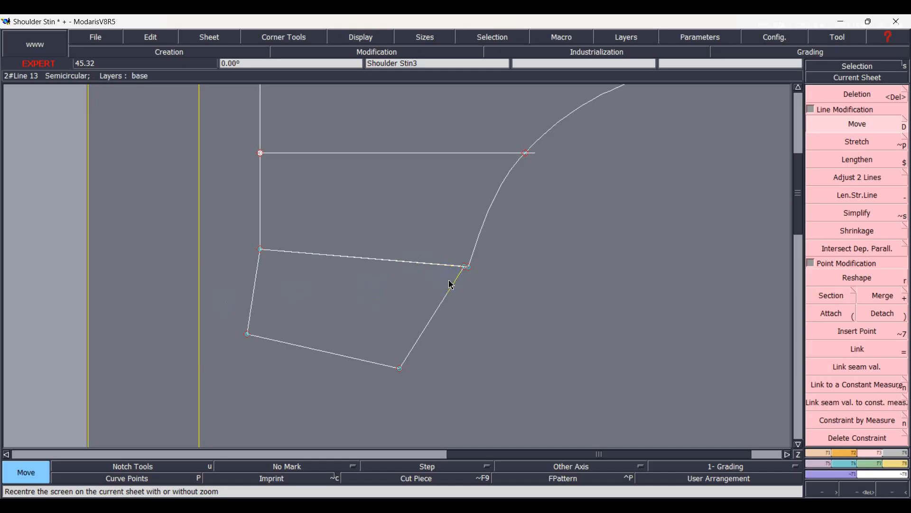
# Delete the overlapping legs of the closed dart and merge the side panel's edge with the style curve.
pyautogui.scroll(2, 451, 285)
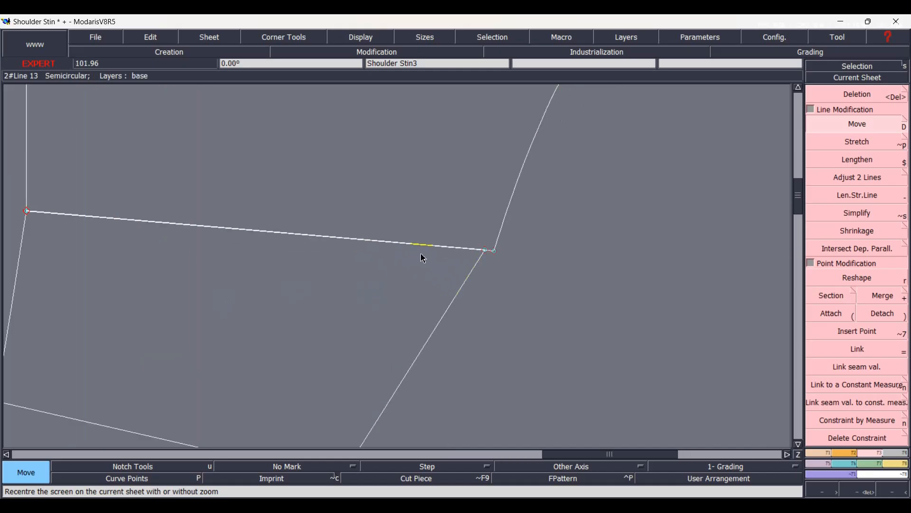
pyautogui.press('Delete')
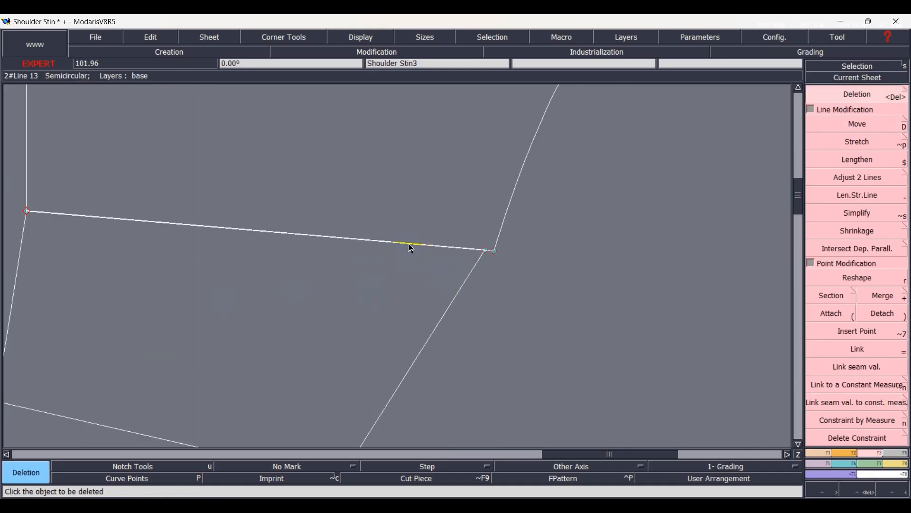
pyautogui.click(401, 244)
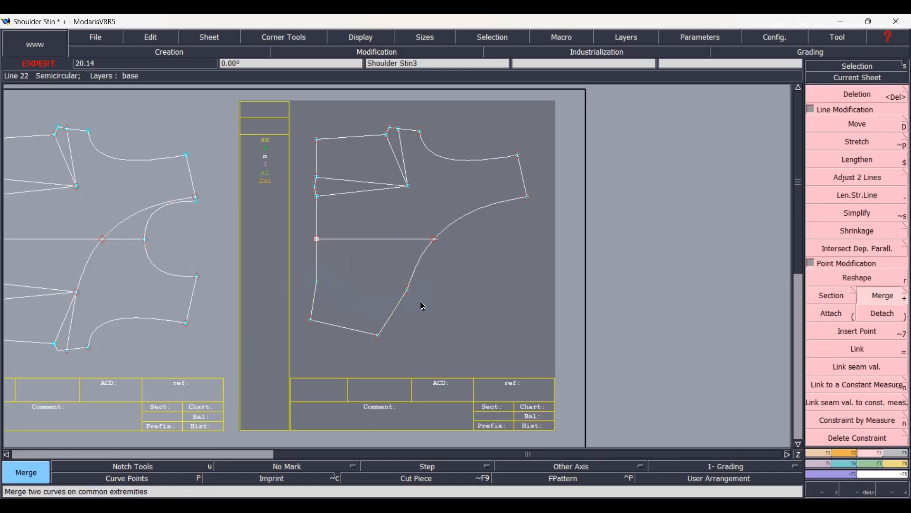
# Reshape the join point between the style curve and the side panel's edge by dx -0.3 cm and dy 0.
pyautogui.scroll(2, 420, 305)
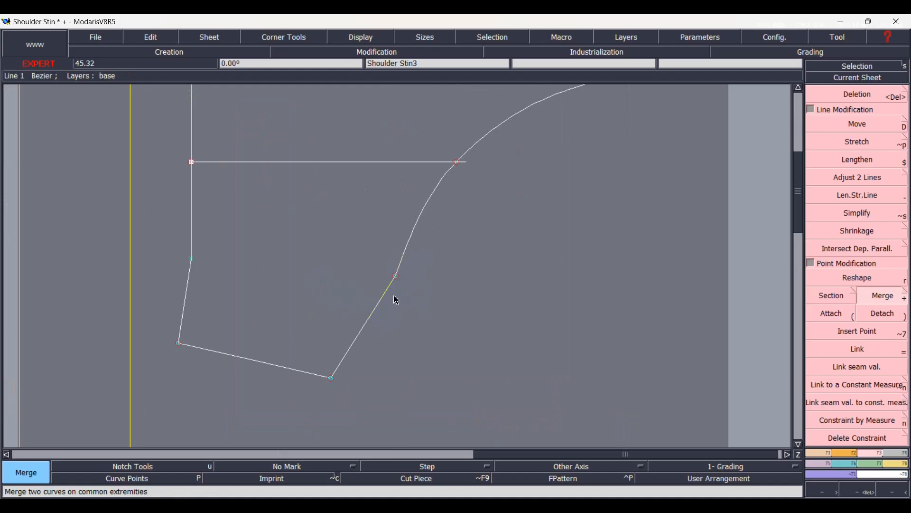
pyautogui.press('r')
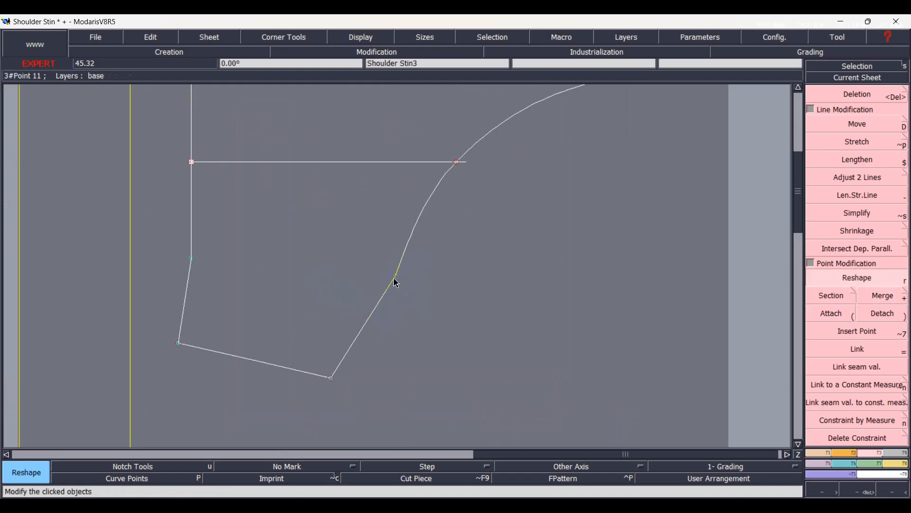
pyautogui.click(397, 281)
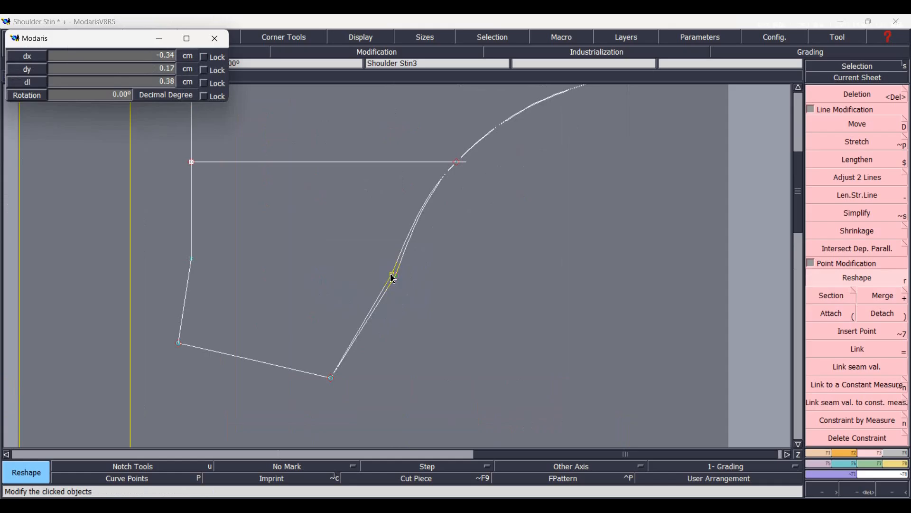
pyautogui.press('Down')
pyautogui.write('-0.3')
pyautogui.press('Tab')
pyautogui.write('0')
pyautogui.press('Return')
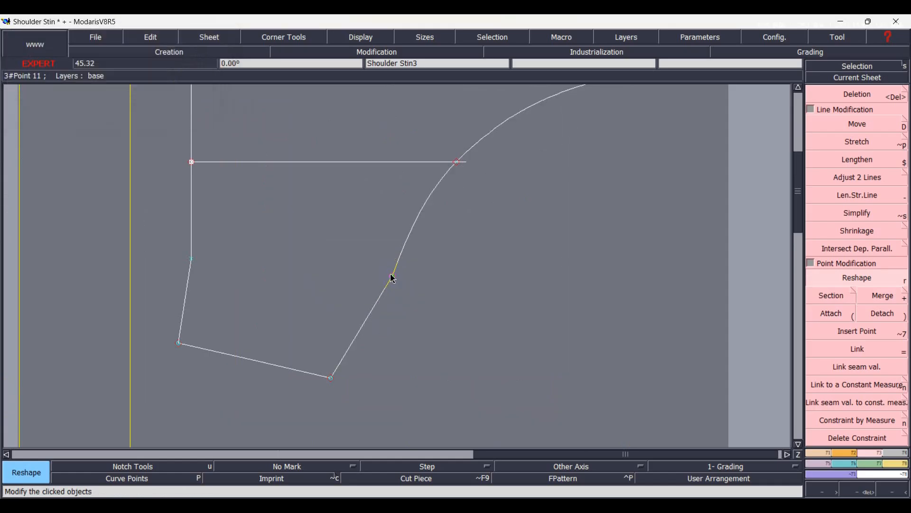
# Smooth the style curve with its tangent handles and merge the lines at the join point.
pyautogui.hotkey('shift', 'h')
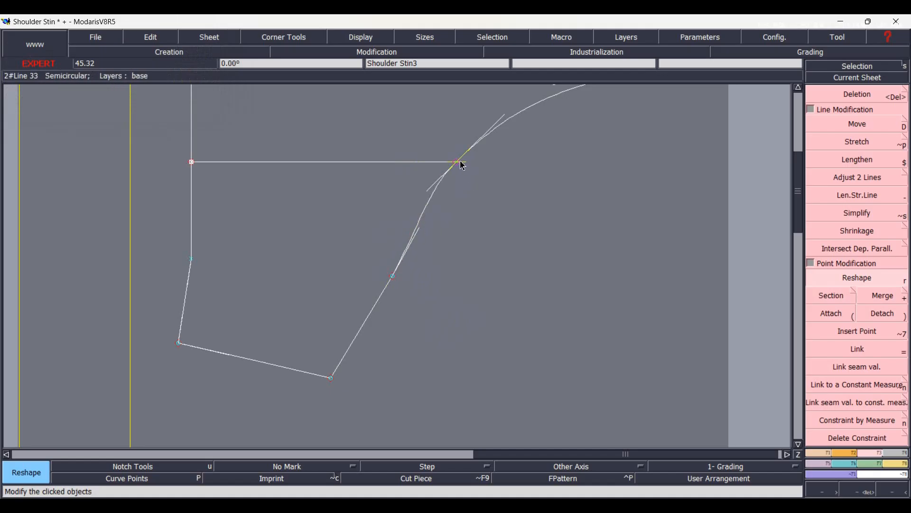
pyautogui.scroll(-1, 465, 365)
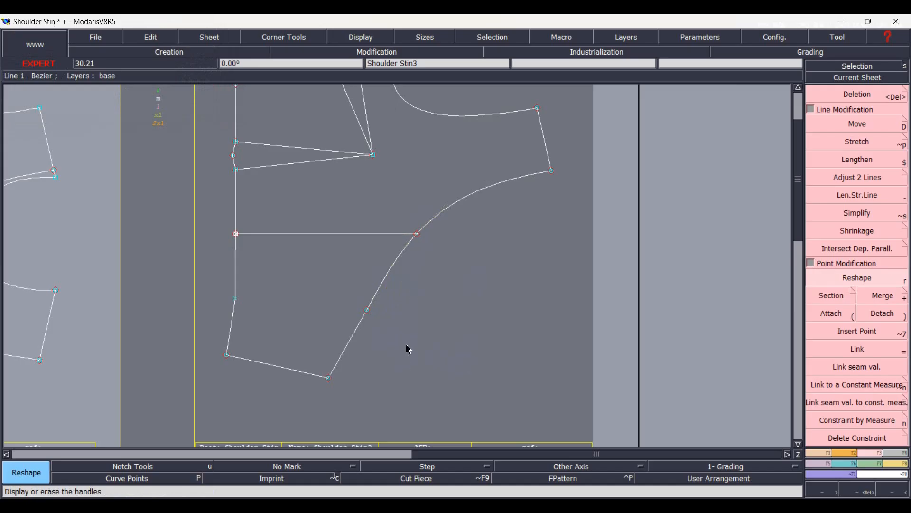
pyautogui.press('+')
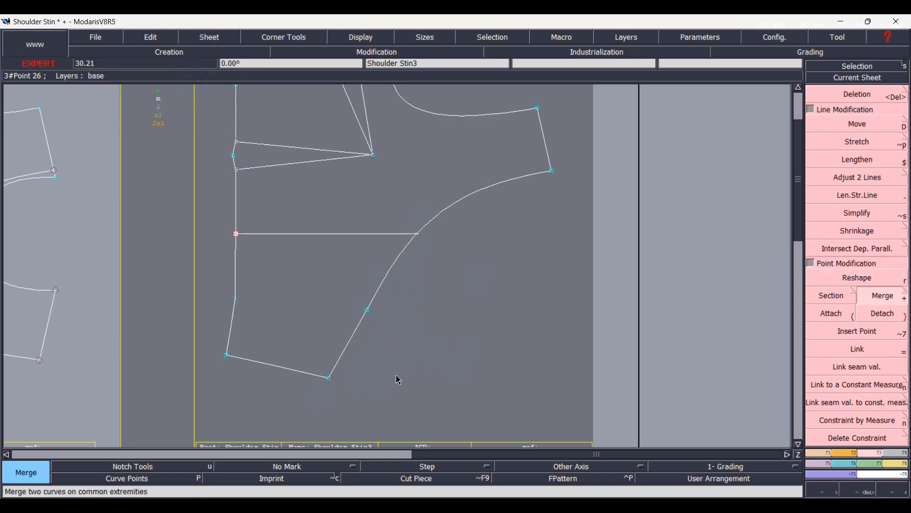
pyautogui.click(367, 311)
# Divide the lower side seam between its two end points into 3 equal parts.
pyautogui.scroll(-1, 344, 383)
pyautogui.press('/')
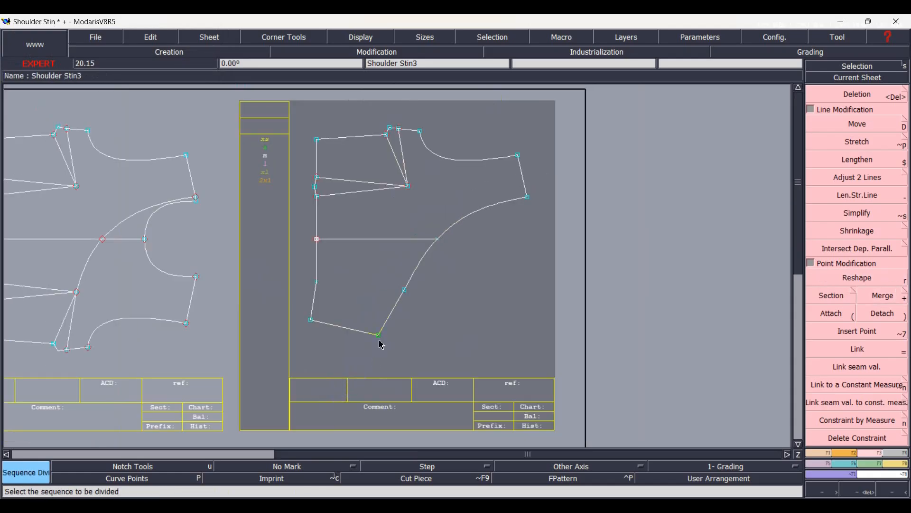
pyautogui.click(379, 338)
pyautogui.click(313, 321)
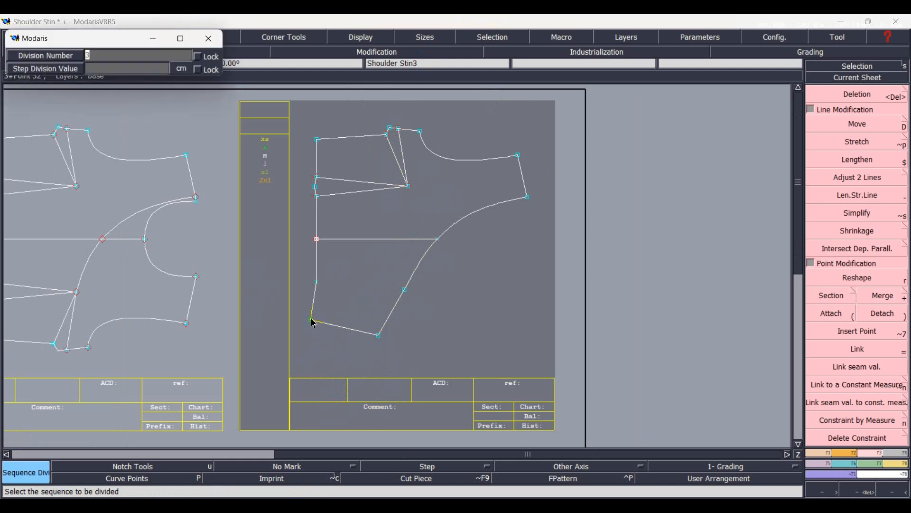
pyautogui.press('Return')
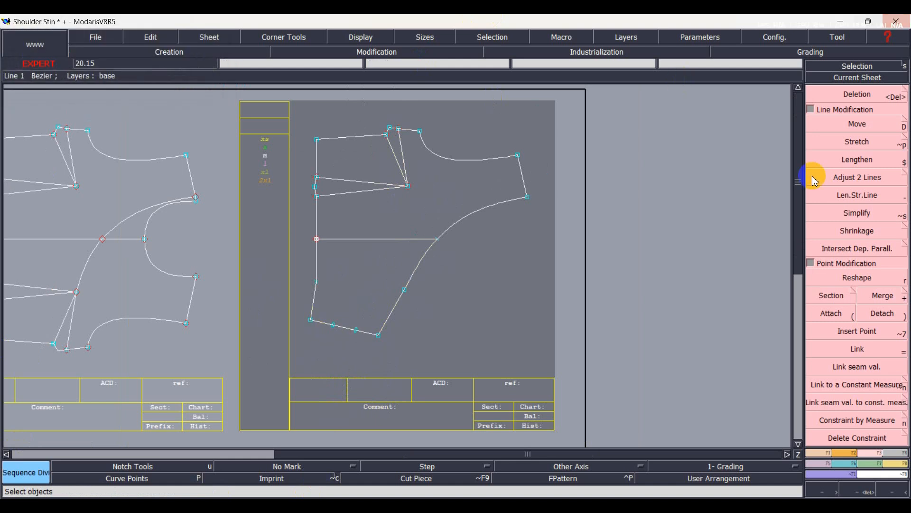
# Insert the two division points into the lower side seam line and section the line at them.
pyautogui.click(828, 461)
pyautogui.click(229, 442)
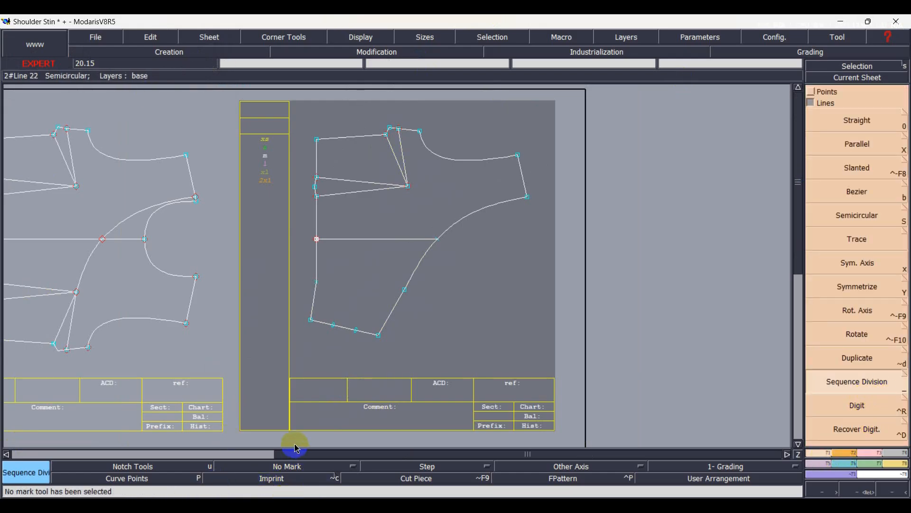
pyautogui.press('Insert')
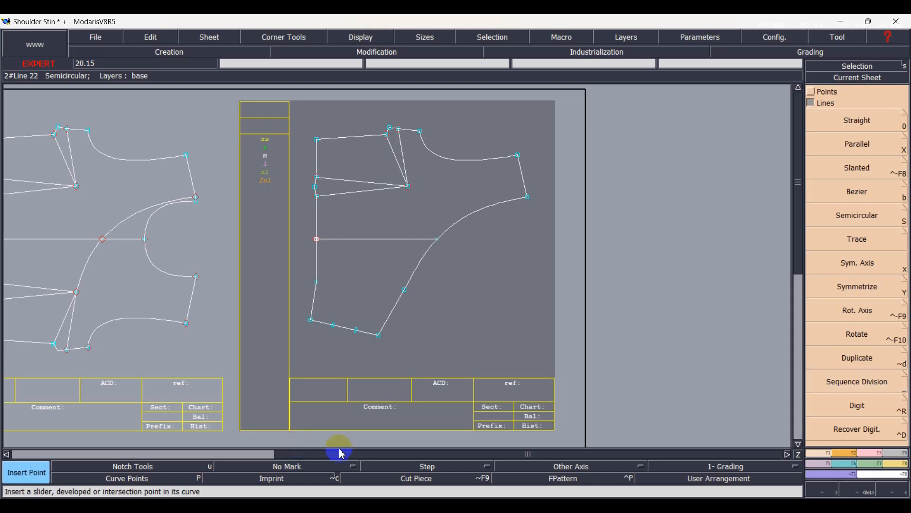
pyautogui.click(853, 454)
pyautogui.click(855, 336)
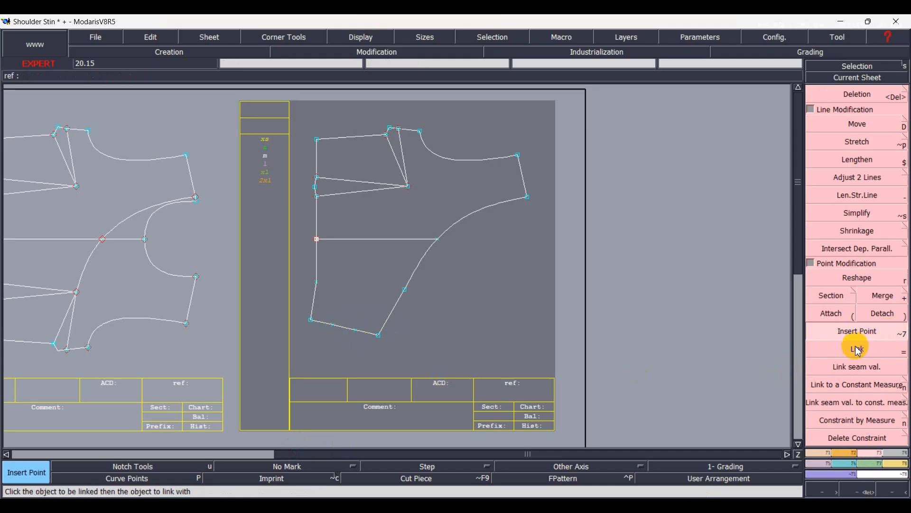
pyautogui.click(832, 299)
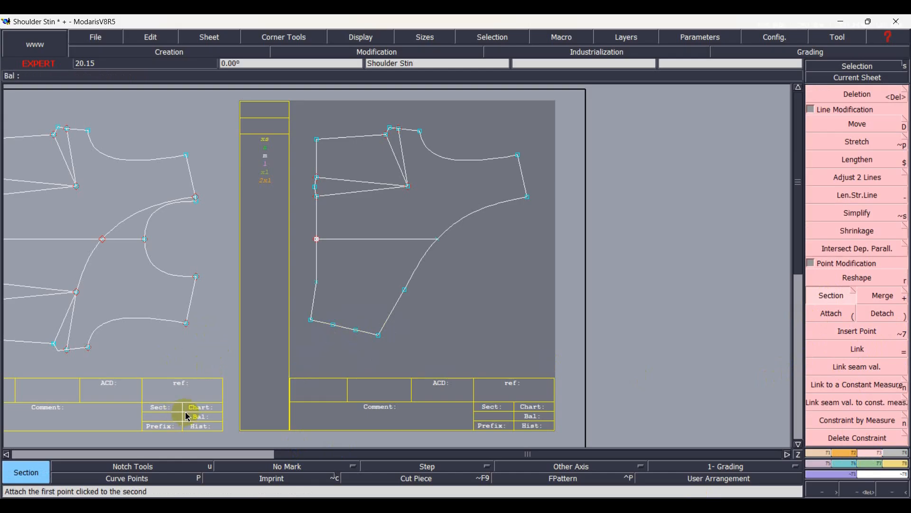
# Draw straight lines connecting the upper darts' shared tip to both division points on the lower side seam.
pyautogui.press('l')
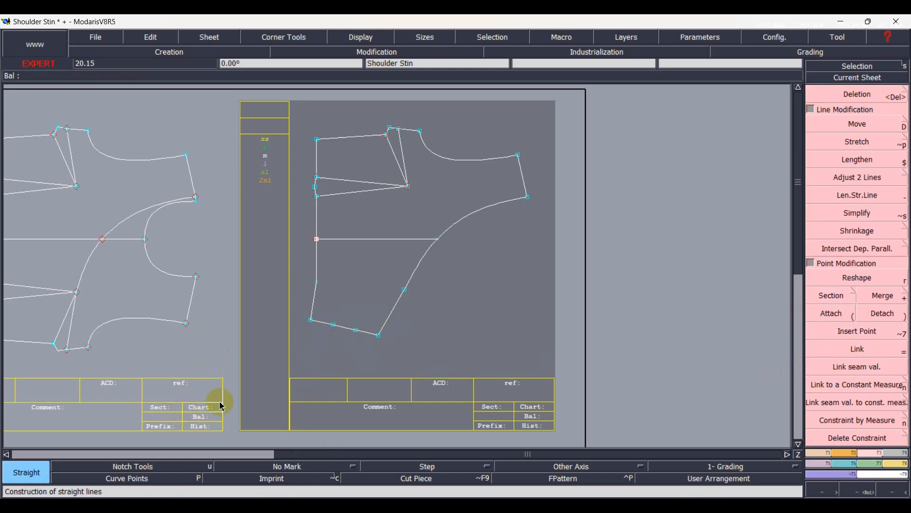
pyautogui.click(409, 187)
pyautogui.click(334, 325)
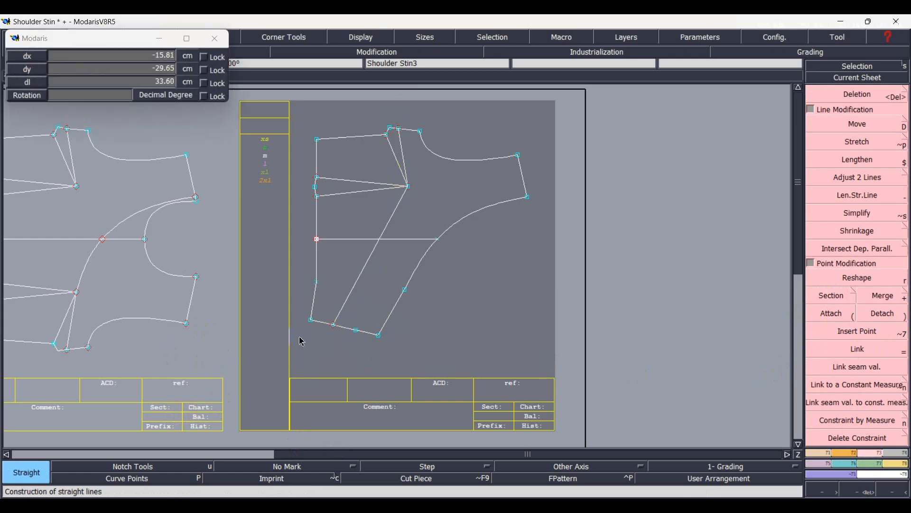
pyautogui.click(356, 330)
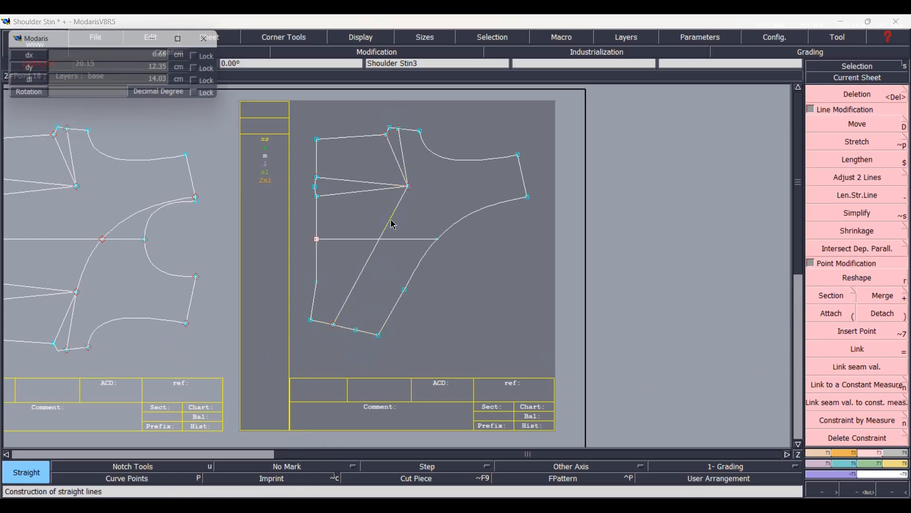
pyautogui.click(408, 187)
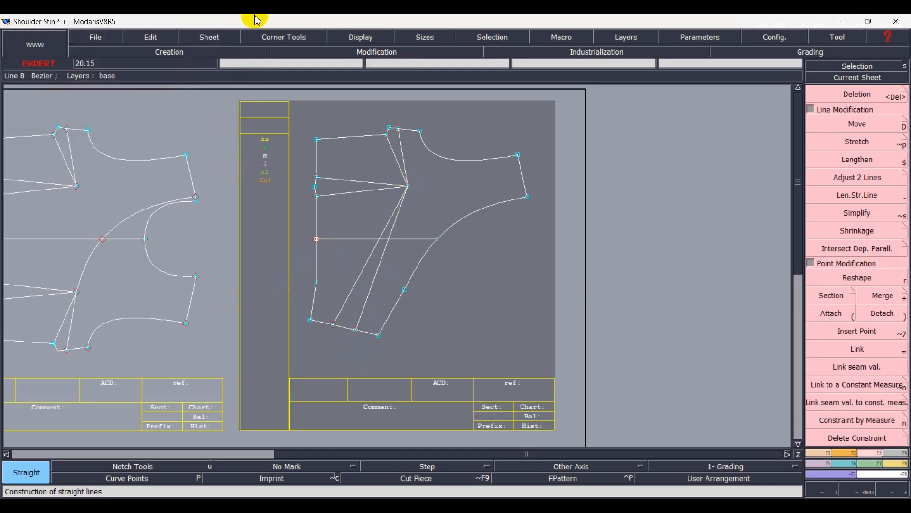
# Delete the cap lines at the waist opening of the upper waist dart.
pyautogui.scroll(2, 335, 147)
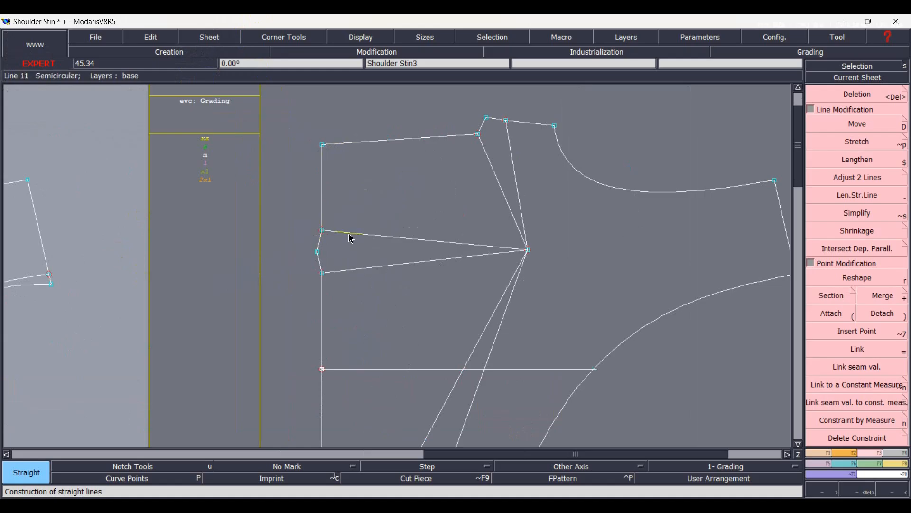
pyautogui.press('Delete')
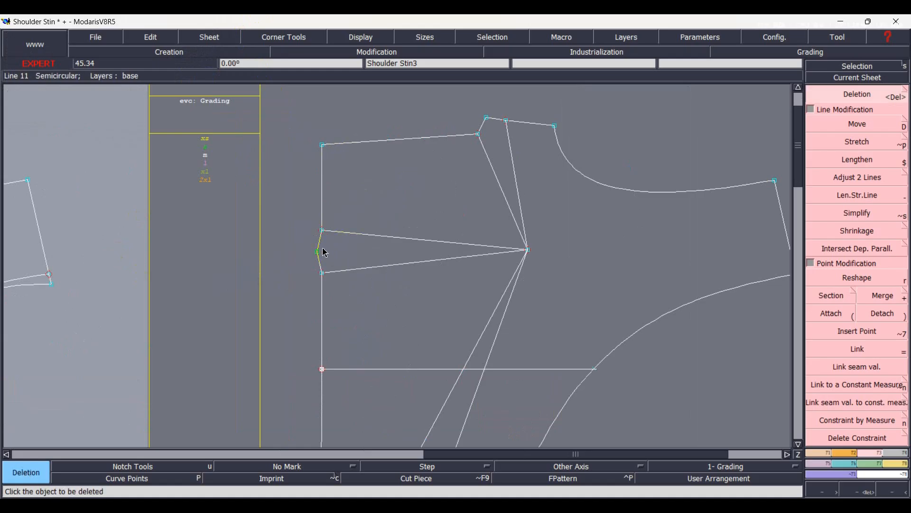
pyautogui.click(324, 262)
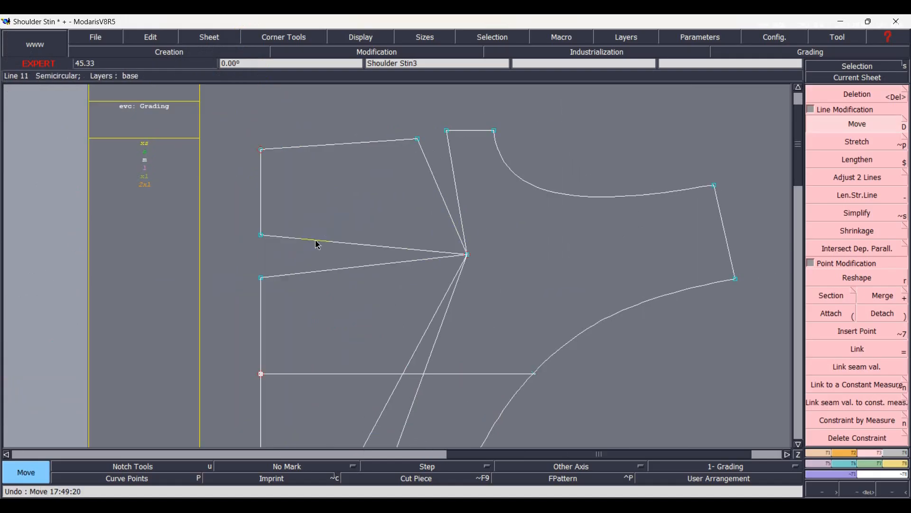
pyautogui.click(312, 237)
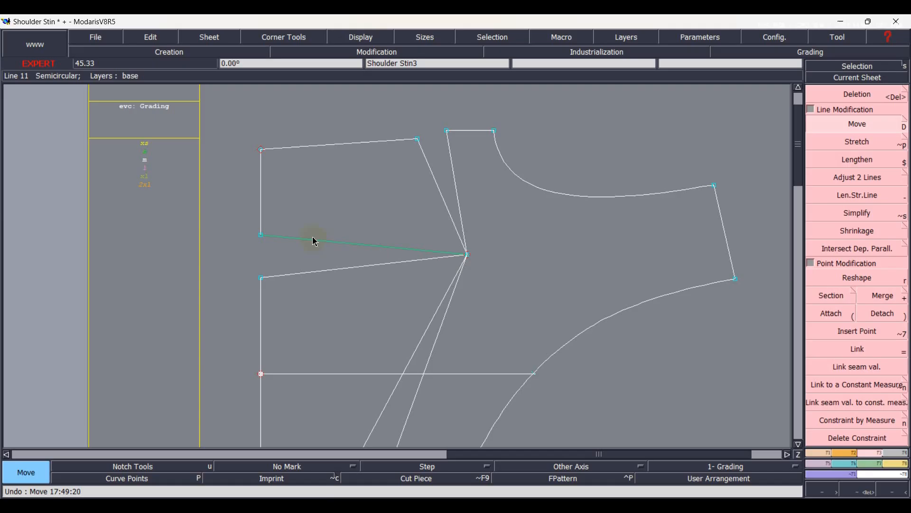
# Duplicate the four outlines of the section between the upper waist dart and upper side dart, rotated -14° about the dart tip to close the side dart.
pyautogui.click(266, 190)
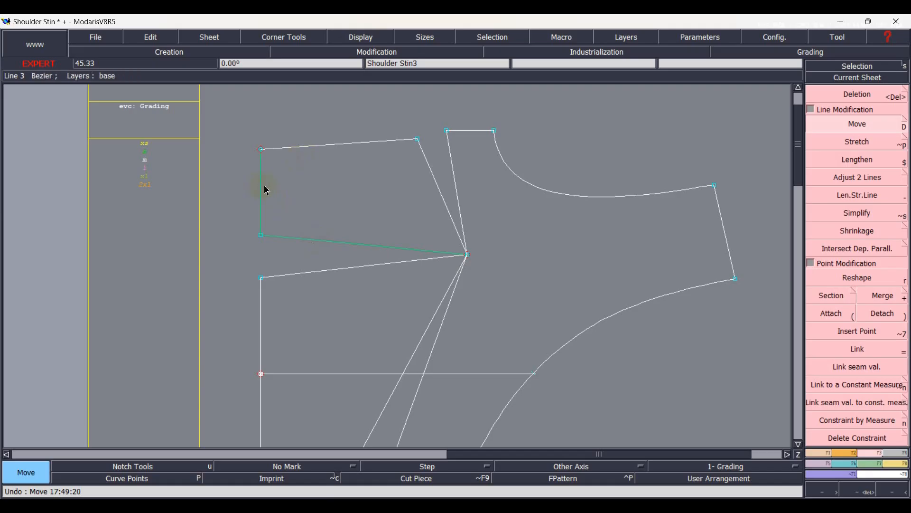
pyautogui.click(306, 153)
pyautogui.click(435, 183)
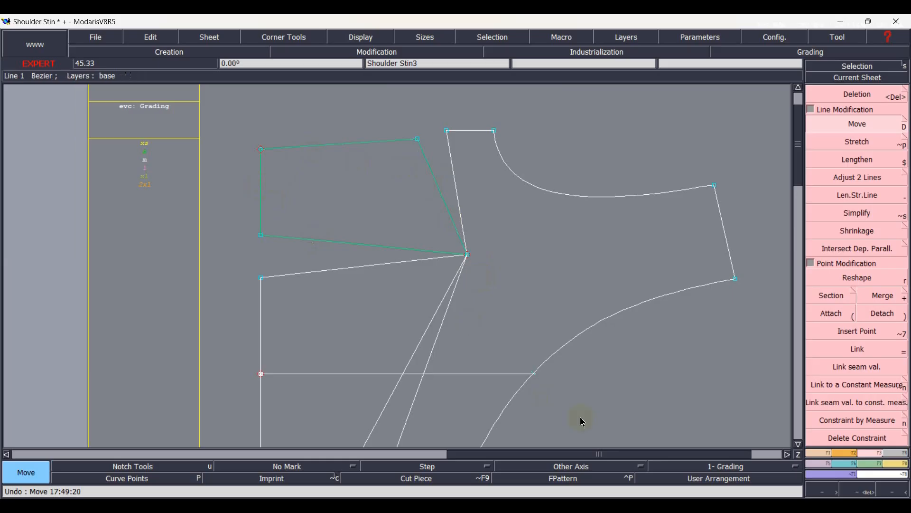
pyautogui.click(824, 454)
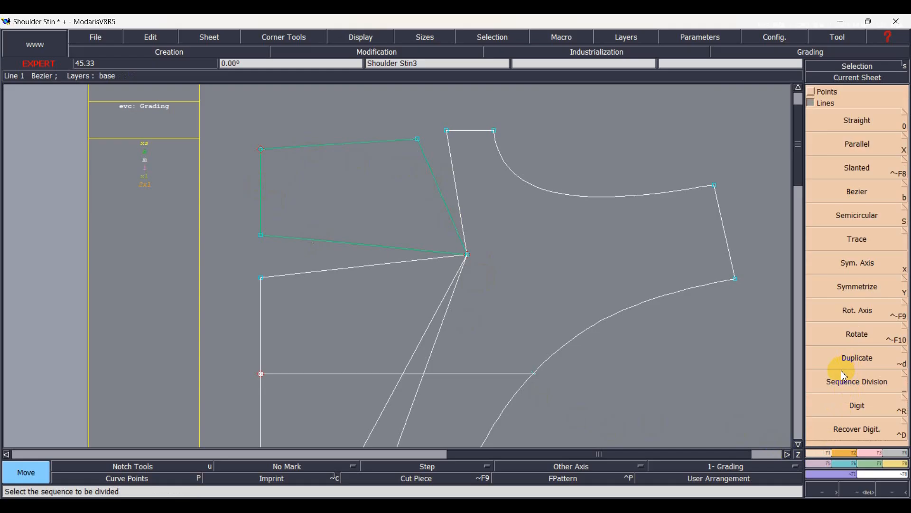
pyautogui.click(852, 361)
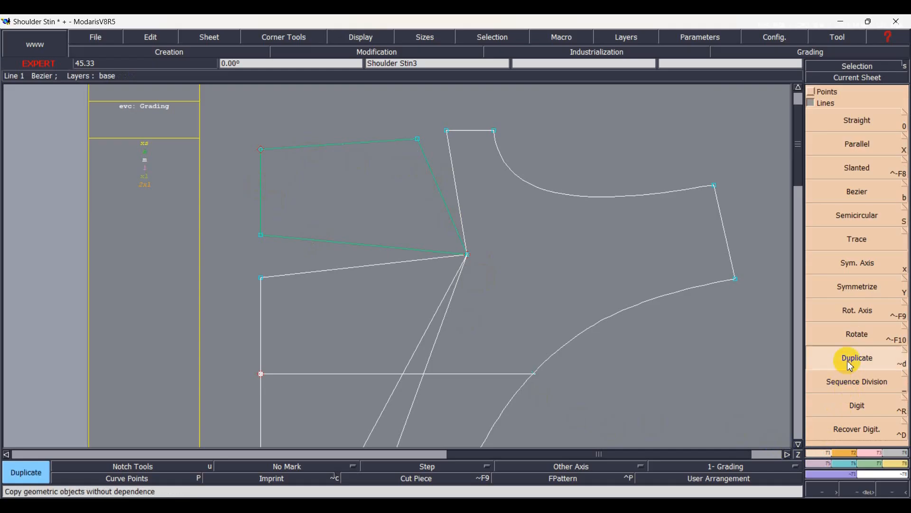
pyautogui.click(468, 257)
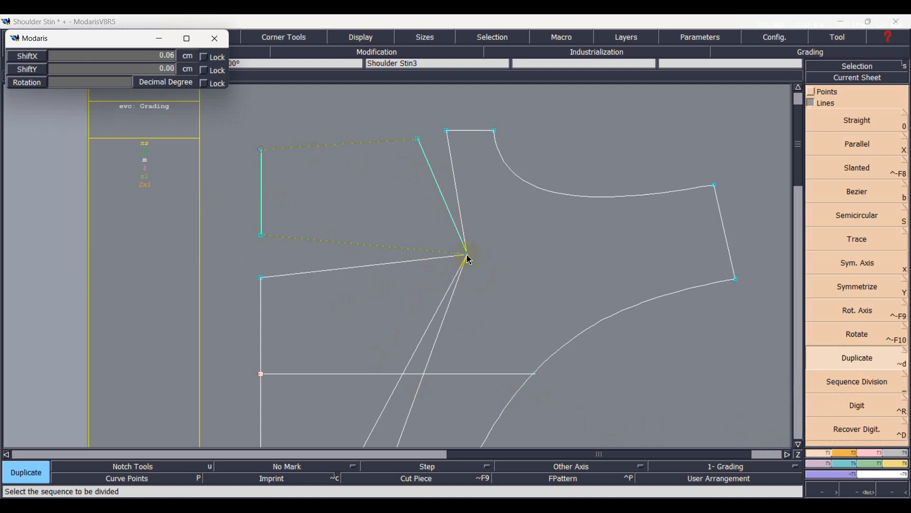
pyautogui.scroll(-5, 465, 260)
pyautogui.scroll(-6, 468, 260)
pyautogui.scroll(-2, 468, 260)
pyautogui.scroll(-1, 467, 255)
pyautogui.scroll(3, 453, 256)
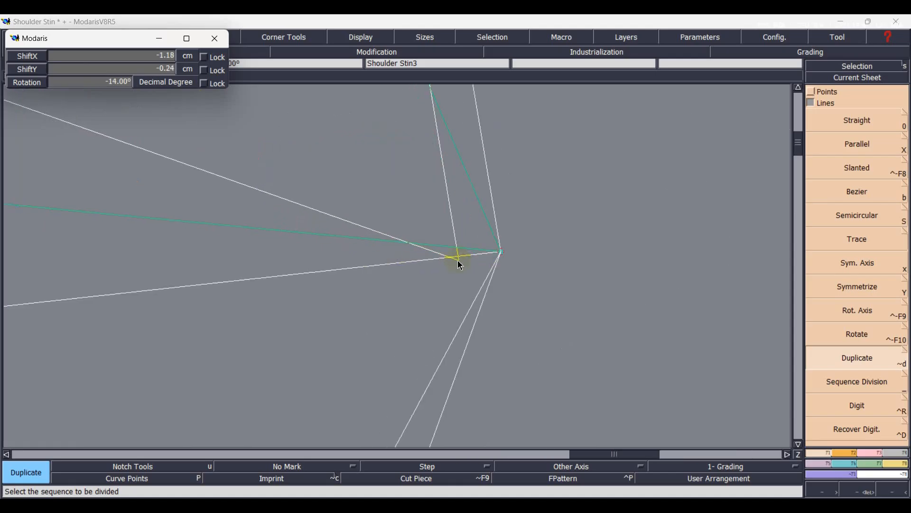
pyautogui.scroll(3, 490, 252)
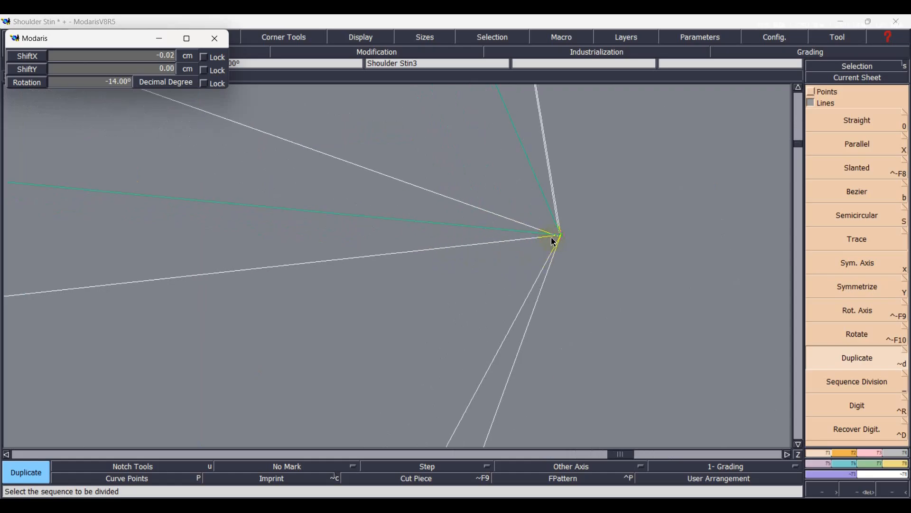
pyautogui.click(555, 241)
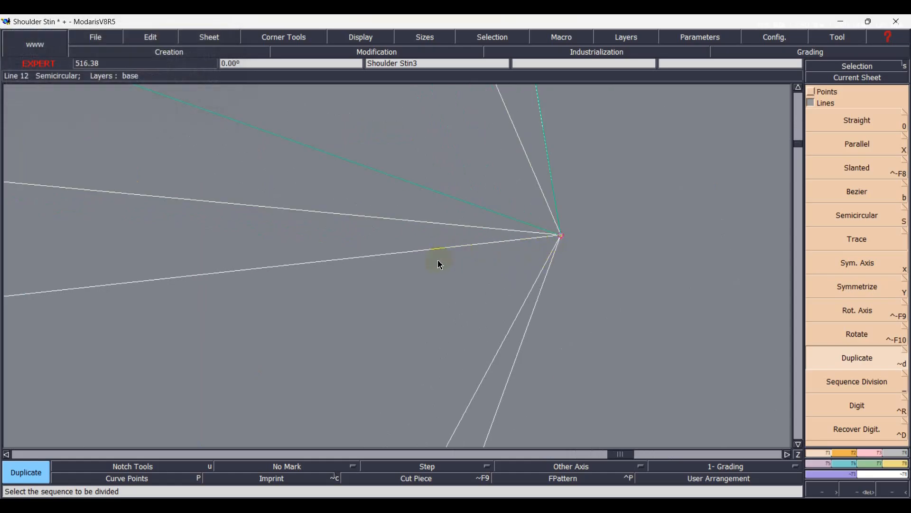
pyautogui.click(545, 295)
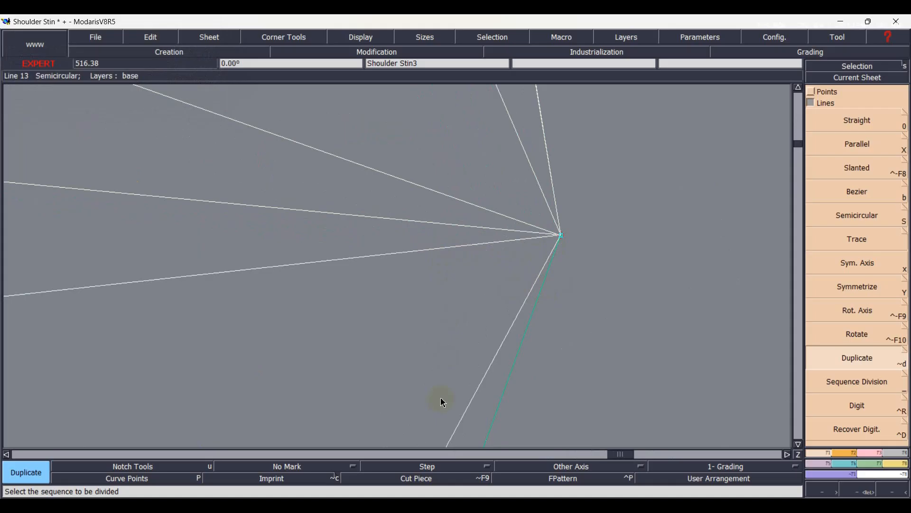
# Delete the section's four original unrotated lines, leaving only the rotated copy.
pyautogui.press('Home')
pyautogui.scroll(2, 339, 162)
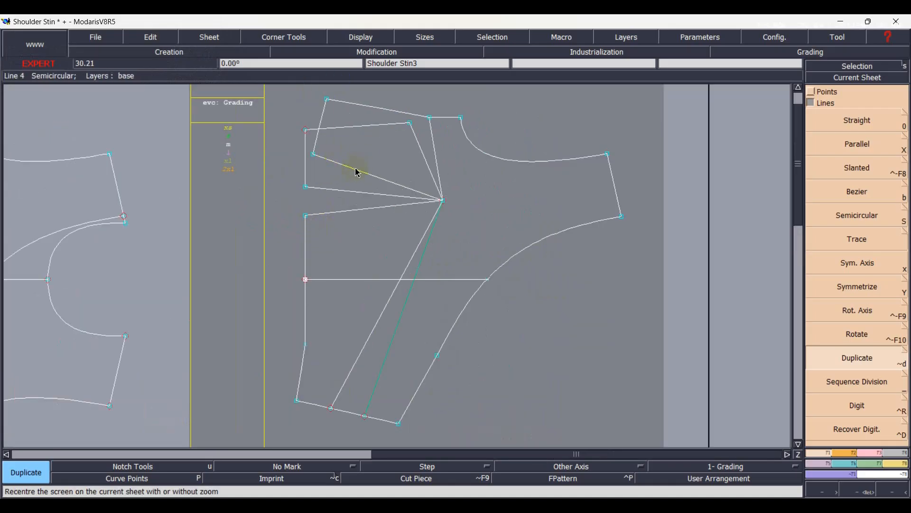
pyautogui.press('Delete')
pyautogui.click(374, 131)
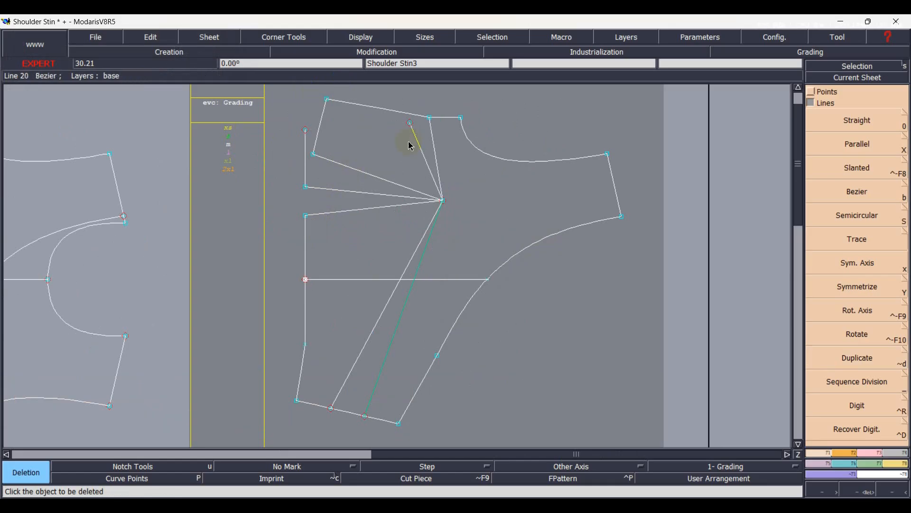
pyautogui.click(421, 146)
pyautogui.click(329, 194)
pyautogui.click(306, 171)
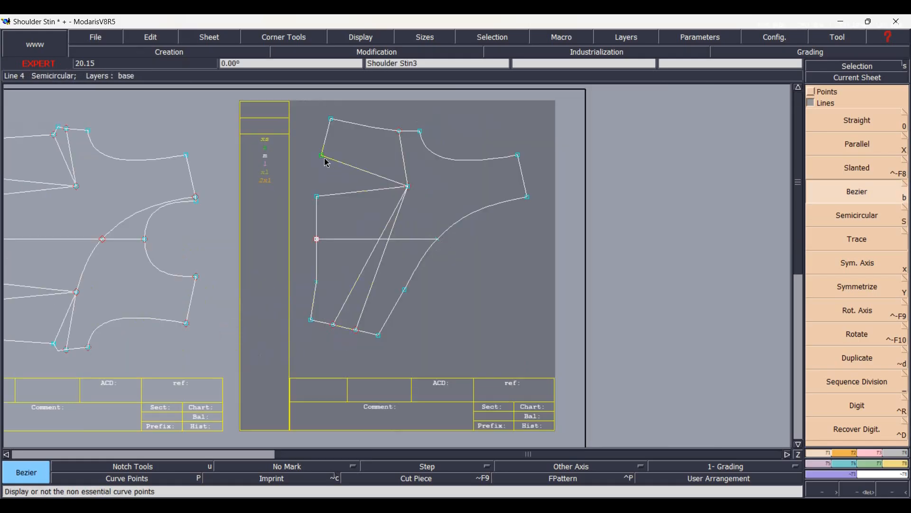
# Duplicate the lower waist section with both new dart lines and their side seam segments, rotated -26° about the dart tip to close the waist dart.
pyautogui.scroll(1, 332, 197)
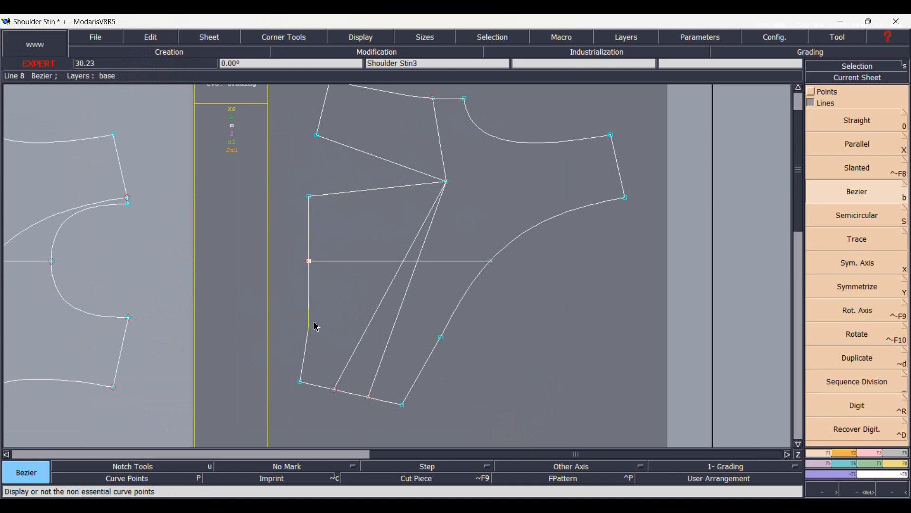
pyautogui.click(309, 351)
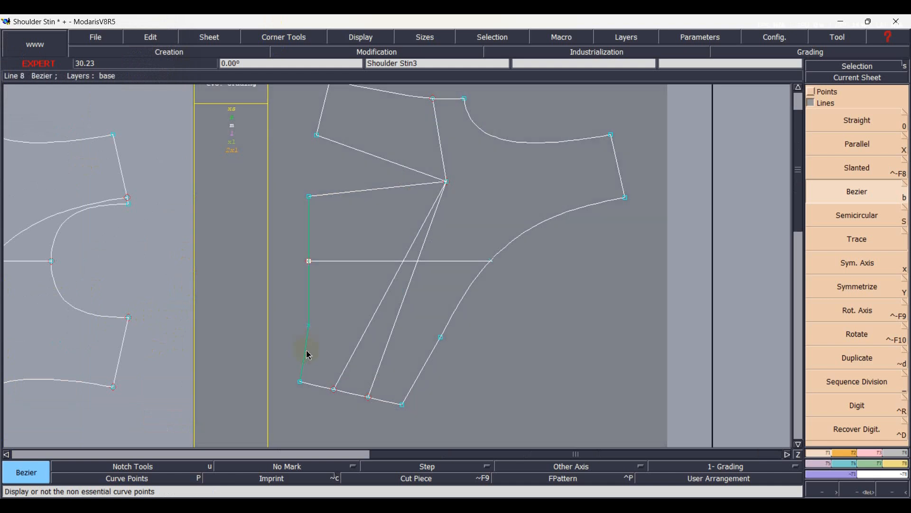
pyautogui.click(345, 371)
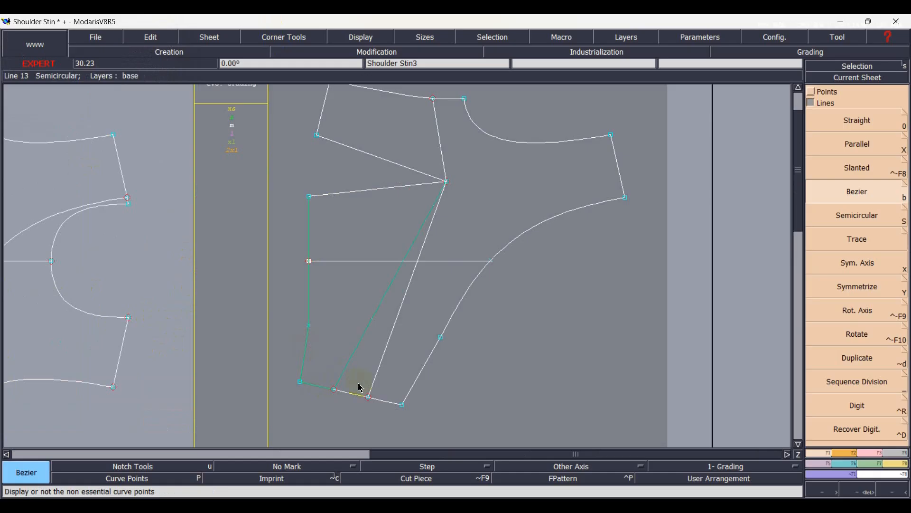
pyautogui.click(381, 368)
pyautogui.click(357, 194)
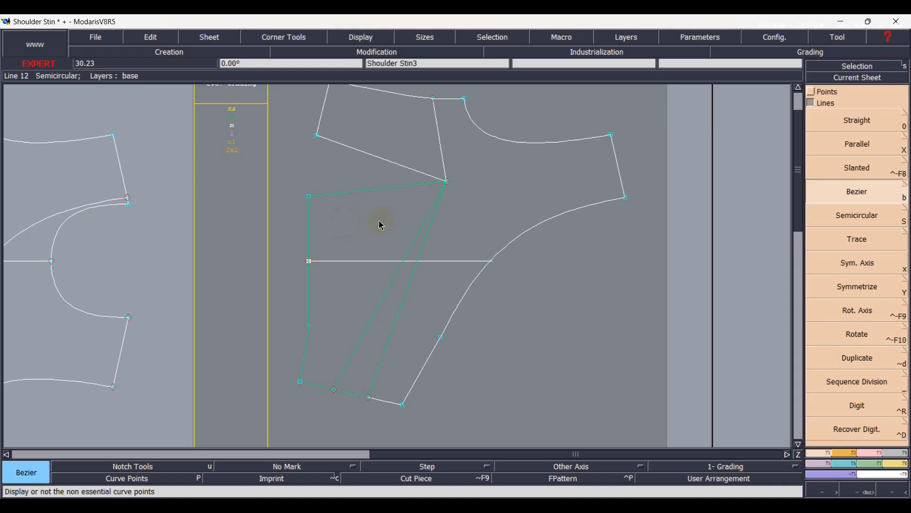
pyautogui.hotkey('alt', 'd')
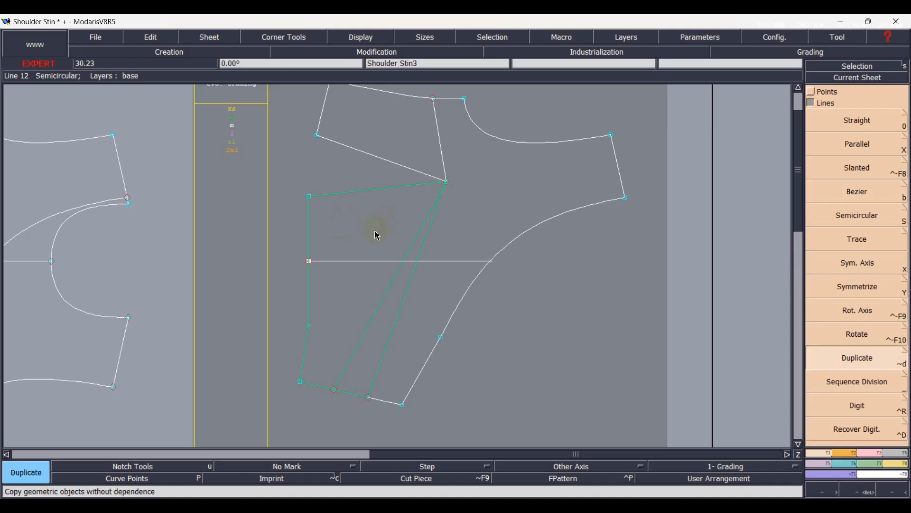
pyautogui.click(449, 183)
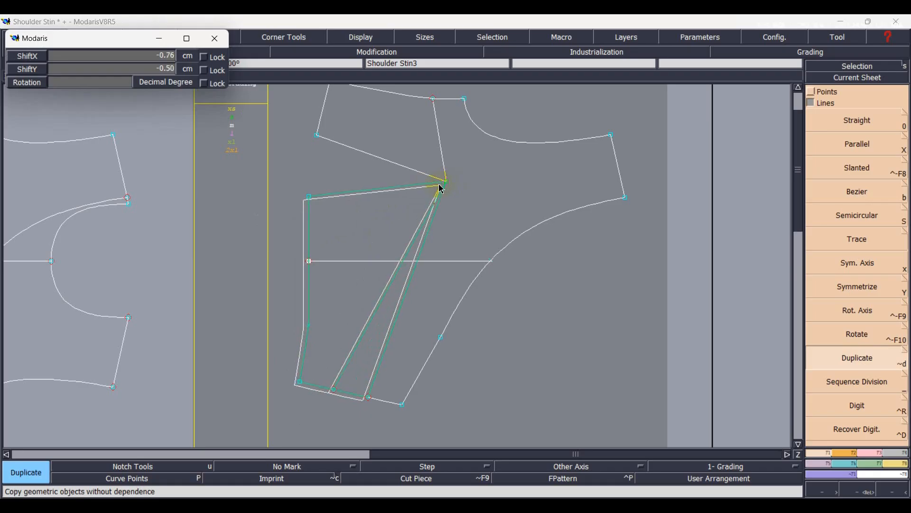
pyautogui.scroll(5, 442, 188)
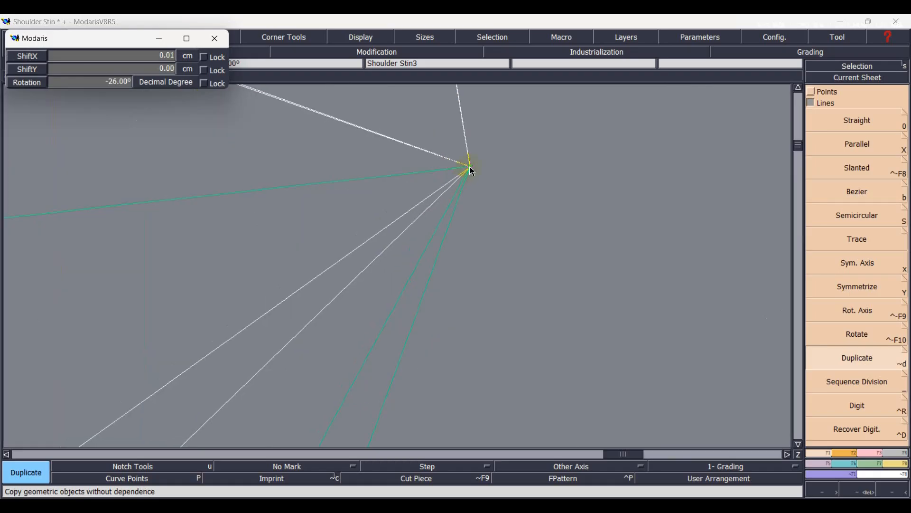
pyautogui.click(471, 171)
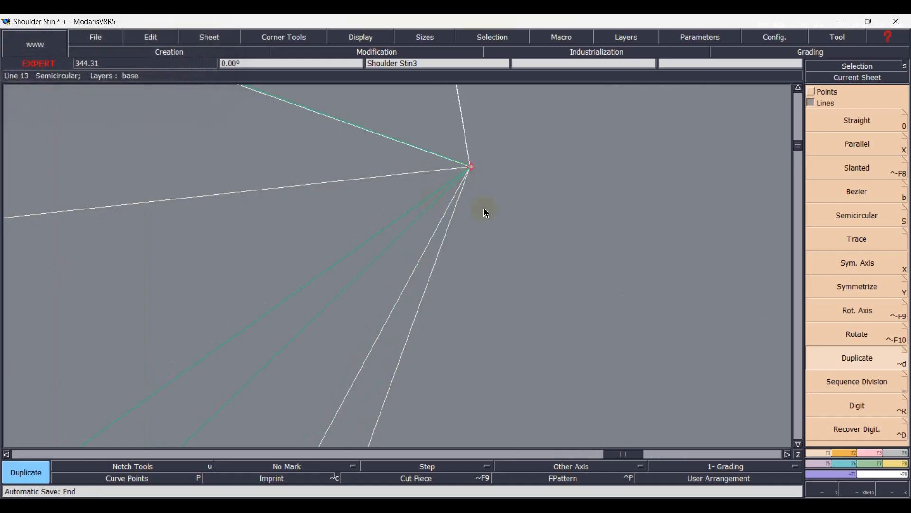
# Move the tip of the rotated lower section exactly onto the shared dart tip and clear the selection.
pyautogui.scroll(6, 504, 166)
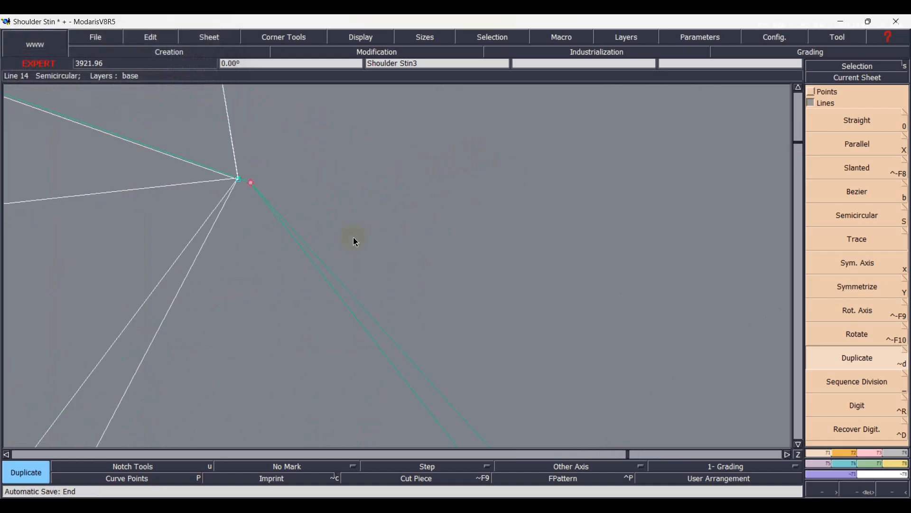
pyautogui.press('d')
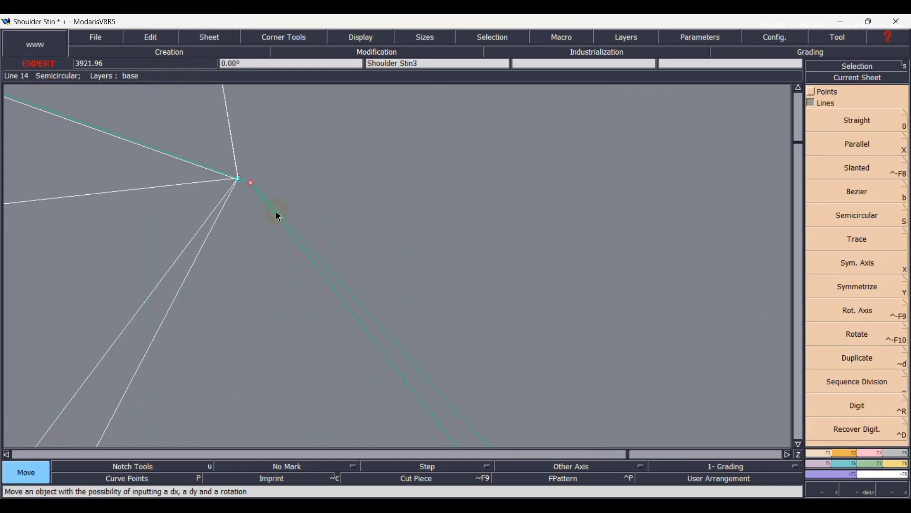
pyautogui.click(243, 184)
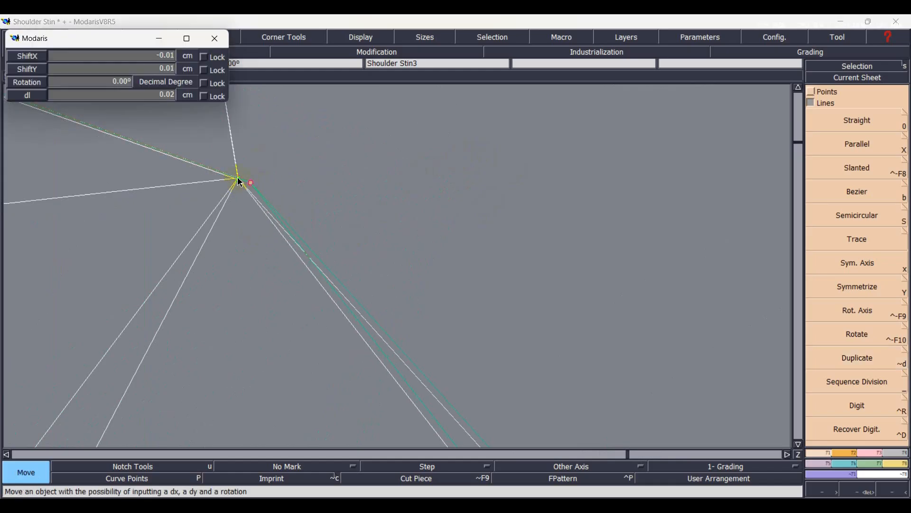
pyautogui.click(239, 180)
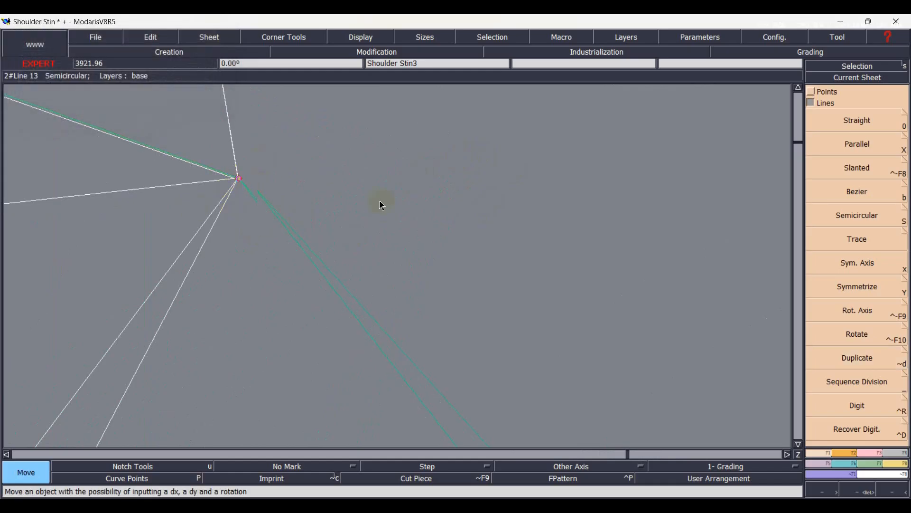
pyautogui.press('Home')
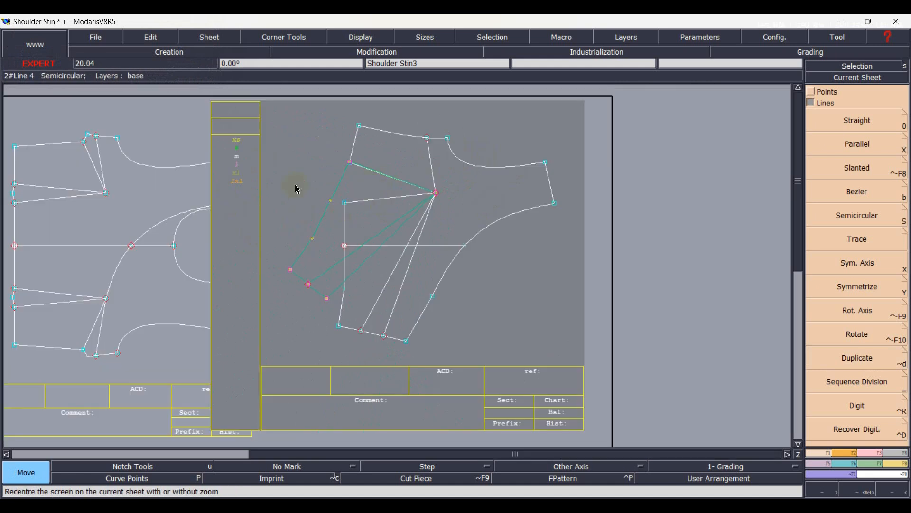
pyautogui.click(235, 174)
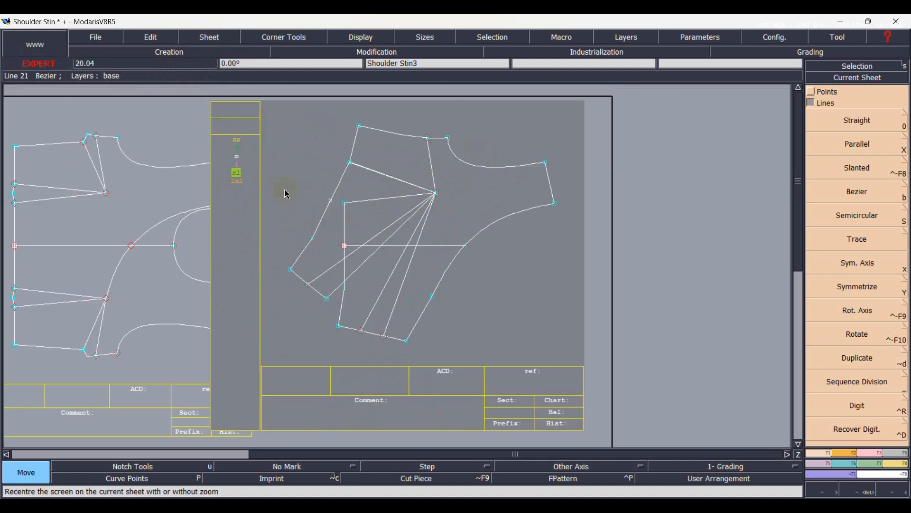
# Delete the lower section's original waist, side seam and dart lines, along with the horizontal centre line.
pyautogui.scroll(1, 281, 258)
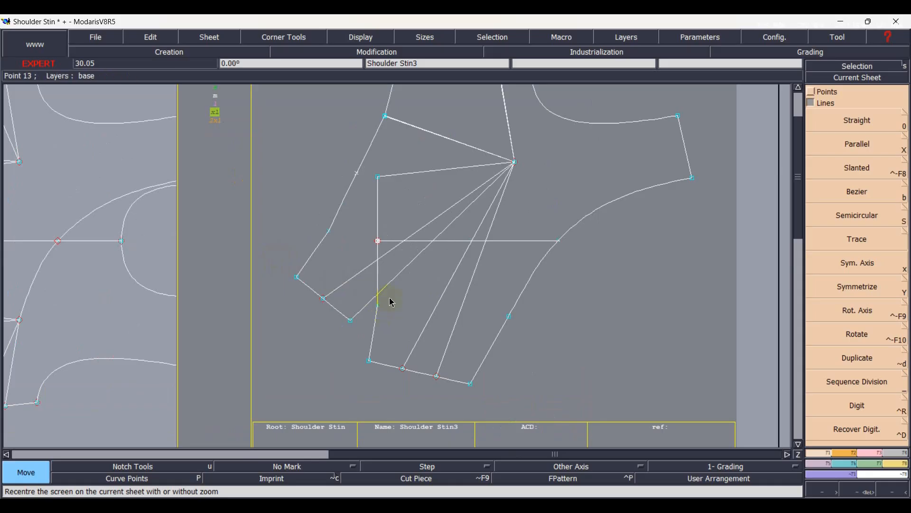
pyautogui.press('Delete')
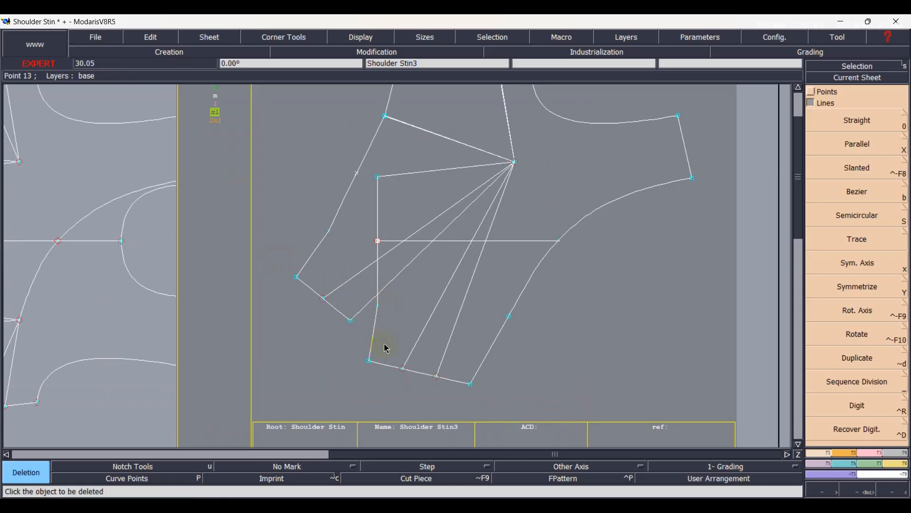
pyautogui.click(415, 346)
pyautogui.click(411, 370)
pyautogui.click(381, 363)
pyautogui.click(370, 345)
pyautogui.click(412, 173)
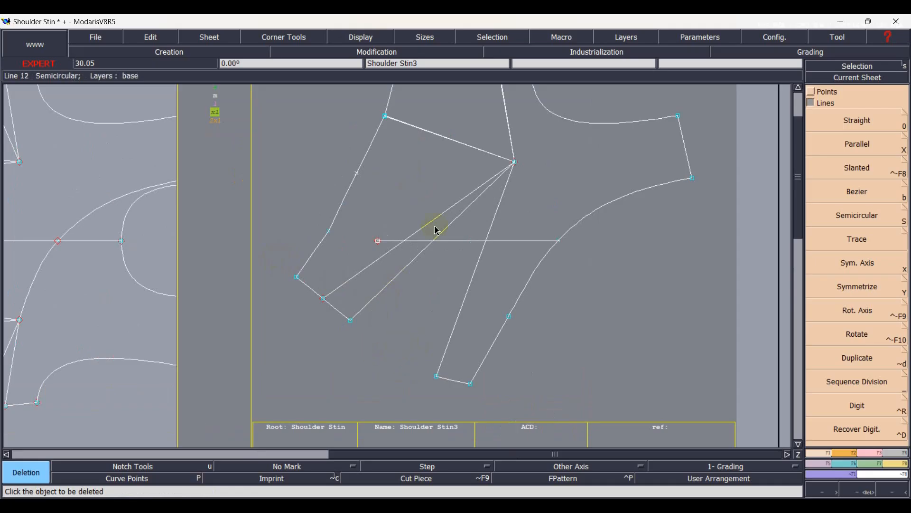
pyautogui.click(459, 242)
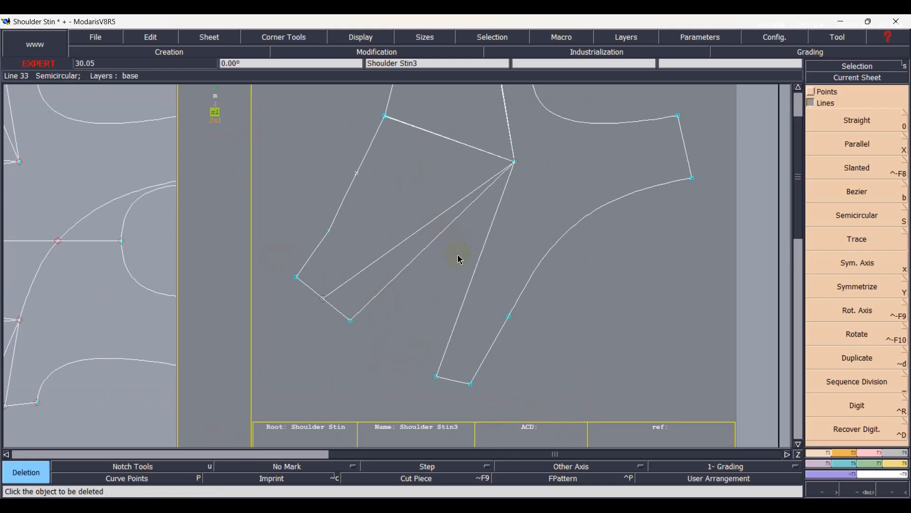
# Duplicate the narrow section formed by the two adjacent dart lines and their side seam segment, rotated about the dart tip into the open dart.
pyautogui.scroll(-1, 280, 254)
pyautogui.press('r')
pyautogui.scroll(1, 317, 299)
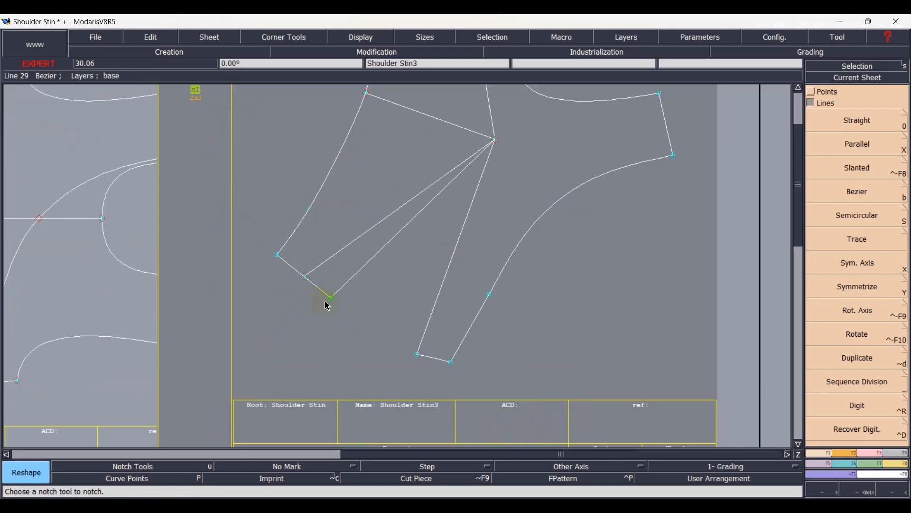
pyautogui.click(327, 267)
pyautogui.click(357, 298)
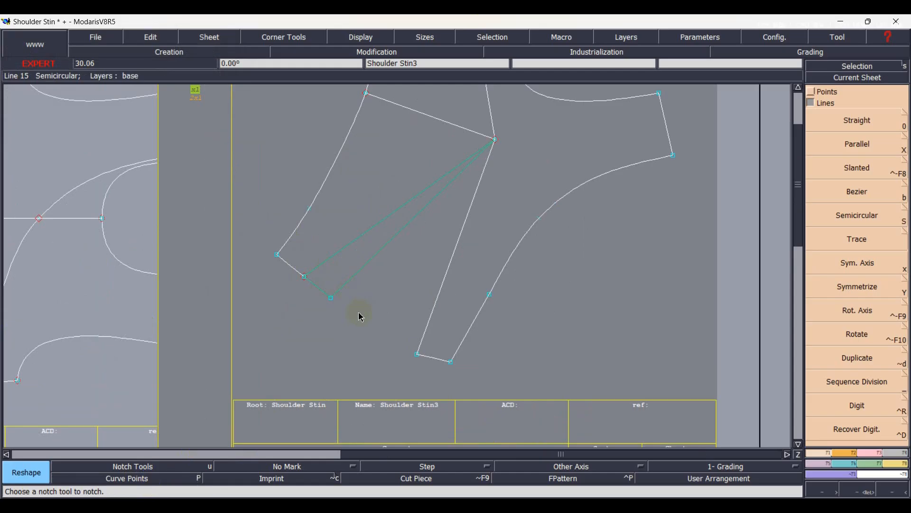
pyautogui.hotkey('alt', 'd')
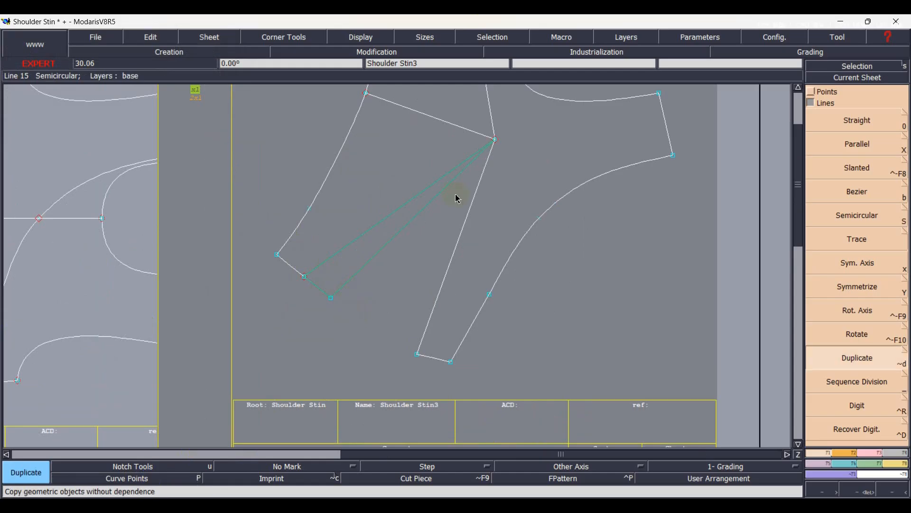
pyautogui.click(496, 144)
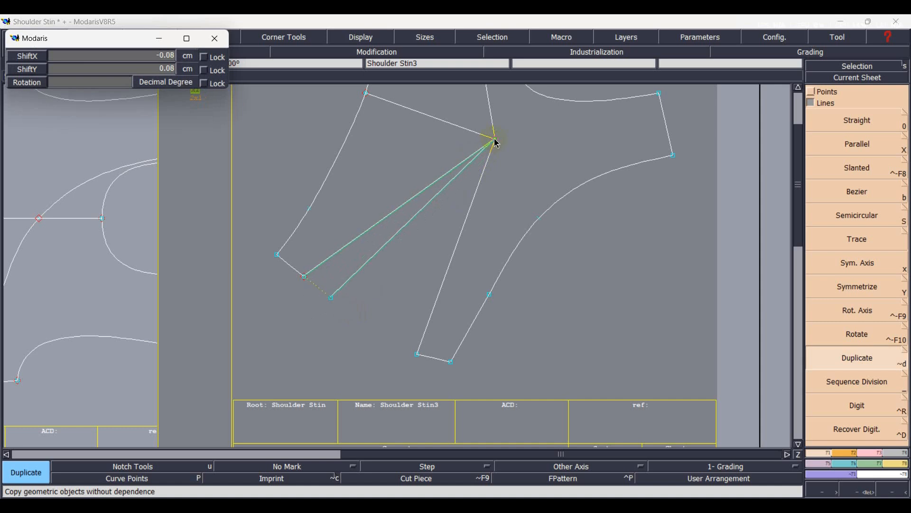
pyautogui.scroll(-3, 492, 144)
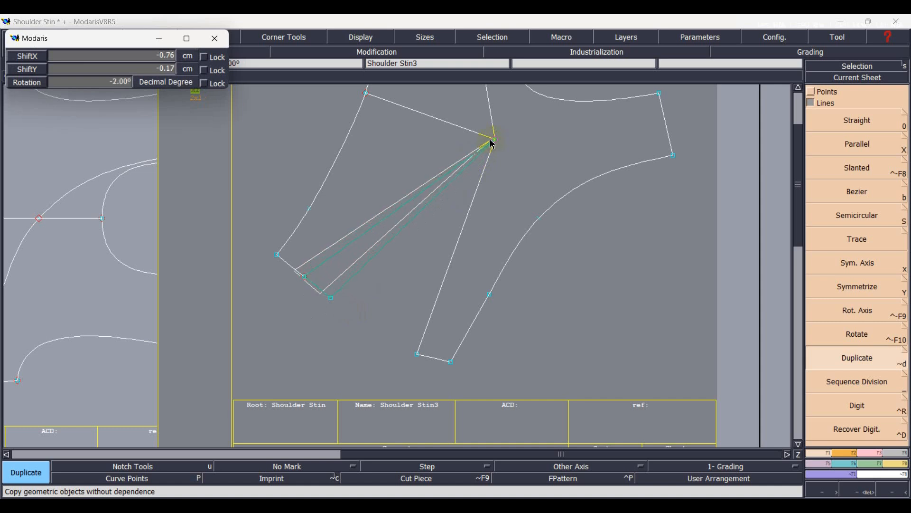
pyautogui.scroll(9, 492, 144)
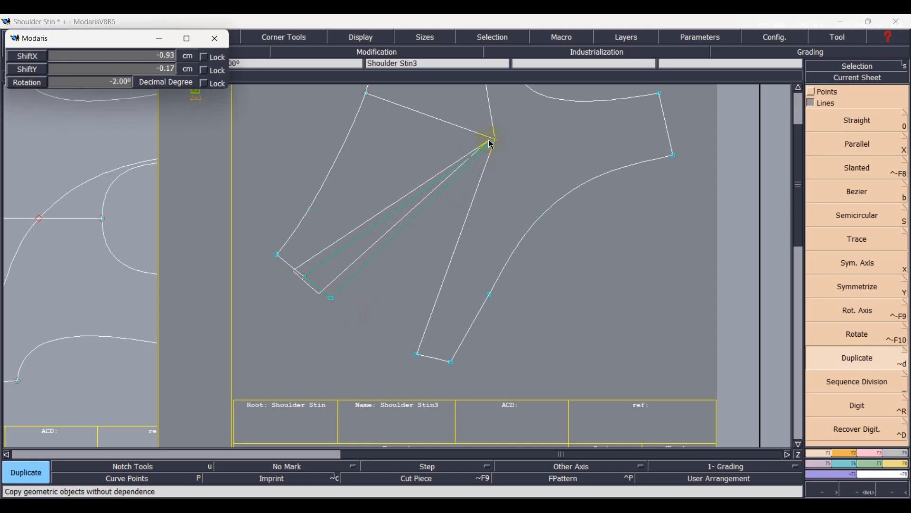
pyautogui.scroll(4, 492, 143)
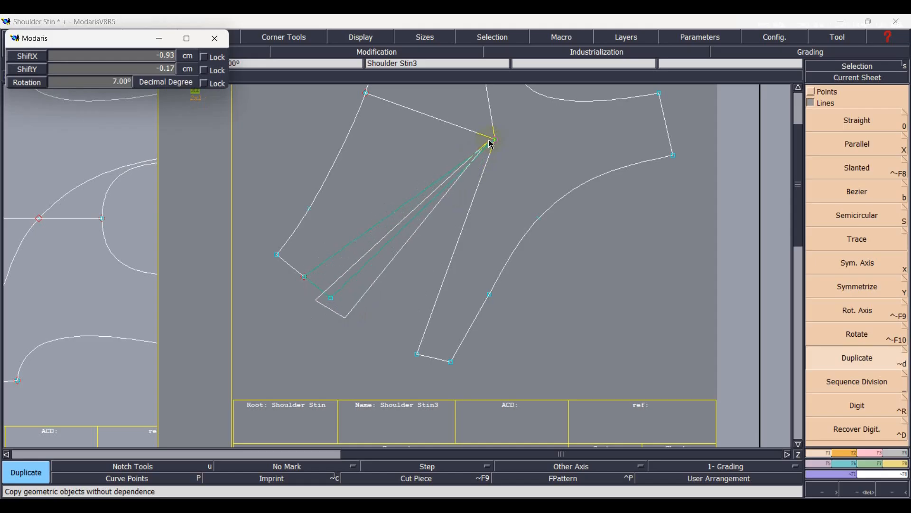
pyautogui.click(491, 144)
# Move the tip of the rotated narrow section exactly onto the shared dart tip.
pyautogui.scroll(2, 512, 133)
pyautogui.scroll(1, 513, 132)
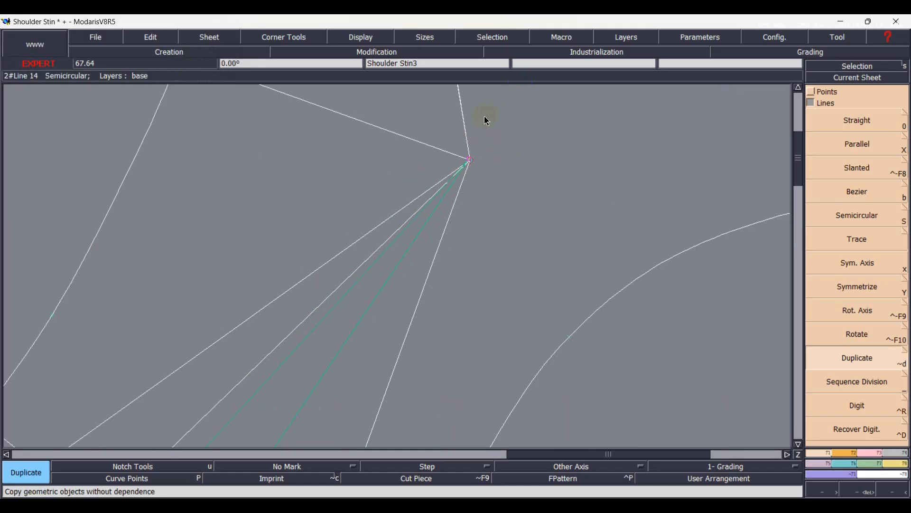
pyautogui.scroll(2, 487, 115)
pyautogui.scroll(1, 460, 185)
pyautogui.scroll(1, 440, 309)
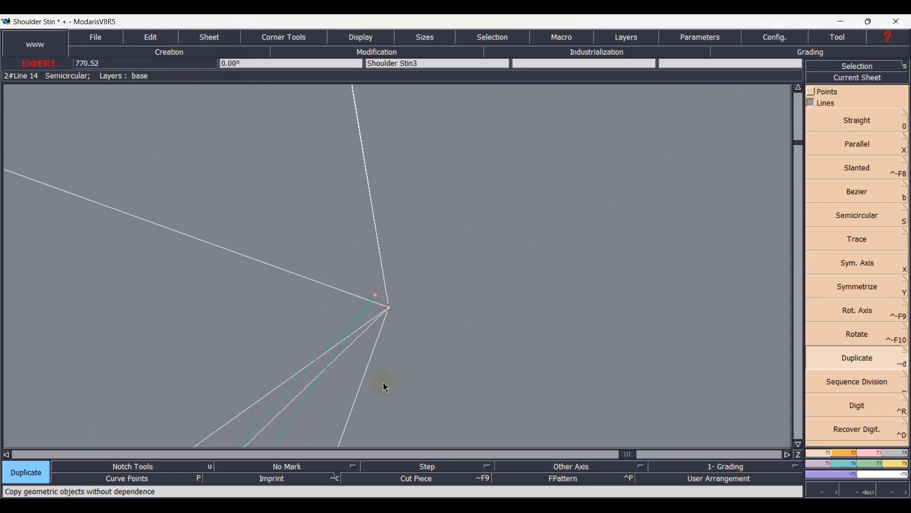
pyautogui.press('m')
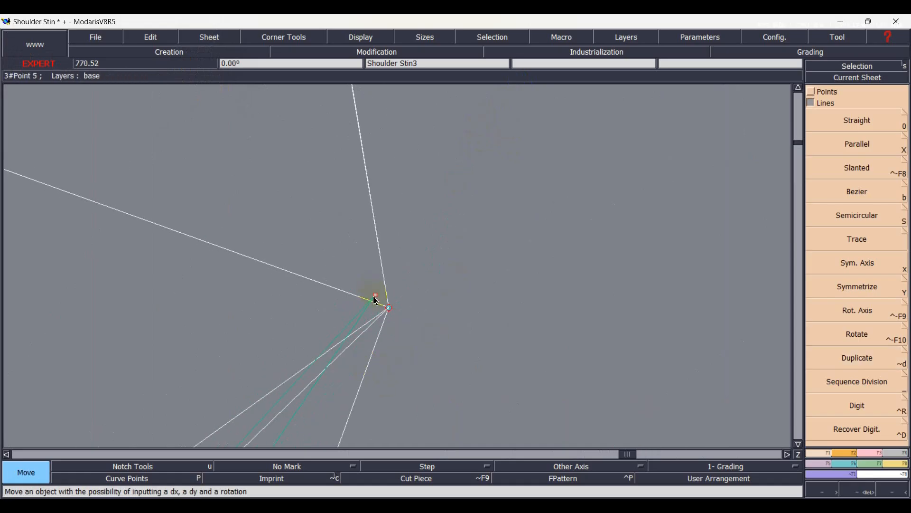
pyautogui.click(377, 302)
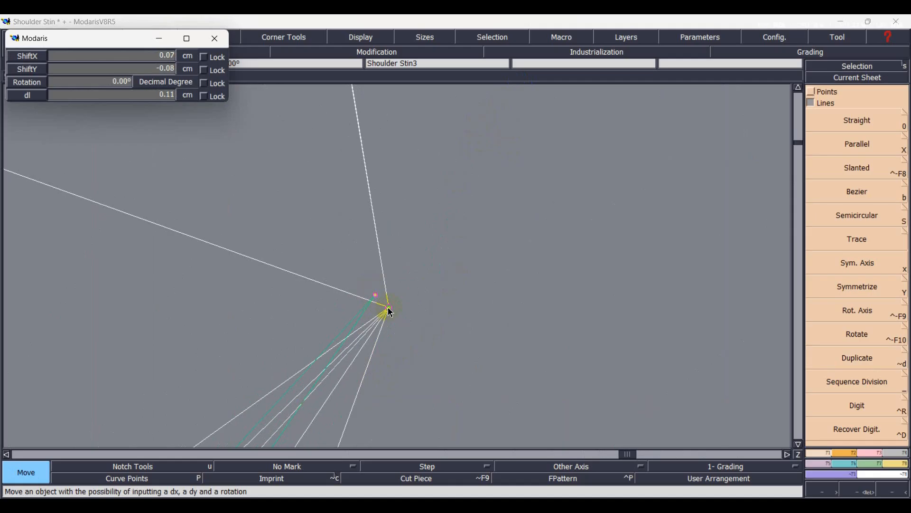
pyautogui.click(391, 313)
pyautogui.press('Home')
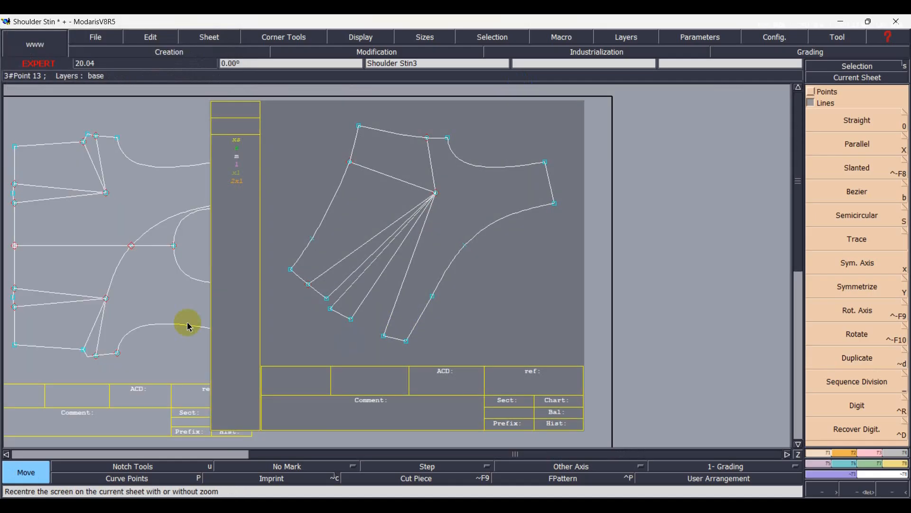
# Delete the narrow section's original dart line and side seam segment, keeping the dart line that borders the waist section.
pyautogui.scroll(2, 214, 301)
pyautogui.press('Delete')
pyautogui.click(399, 289)
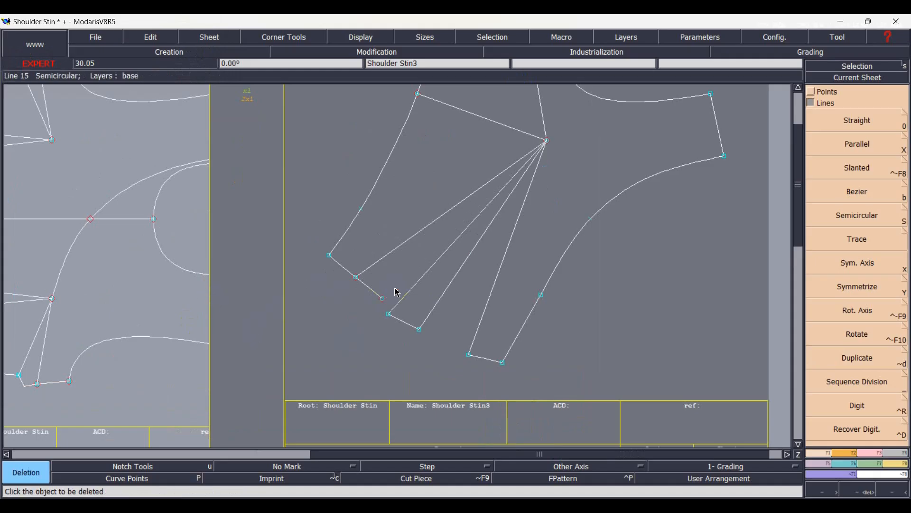
pyautogui.click(372, 294)
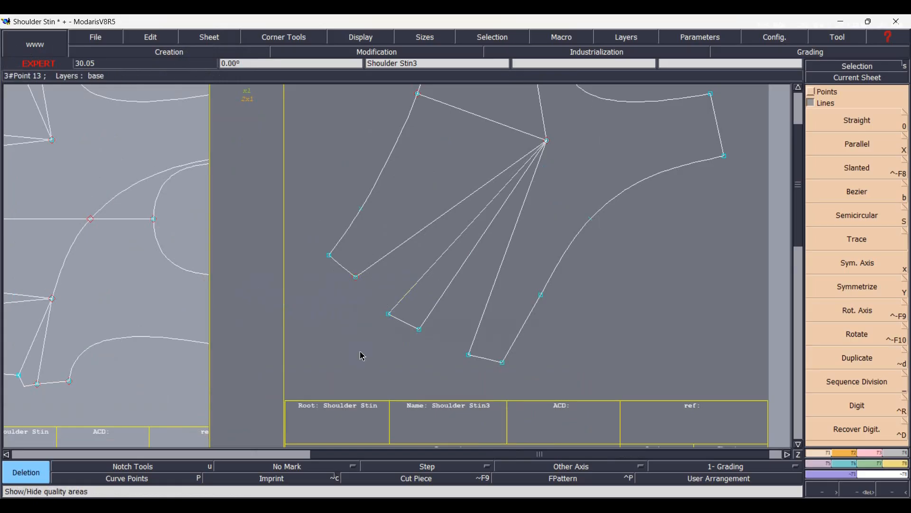
# Draw straight lines across the two dart openings along the lower side seam, joining the ends of the neighbouring dart lines.
pyautogui.press('0')
pyautogui.click(356, 278)
pyautogui.click(389, 314)
pyautogui.click(419, 329)
pyautogui.click(468, 354)
pyautogui.click(357, 480)
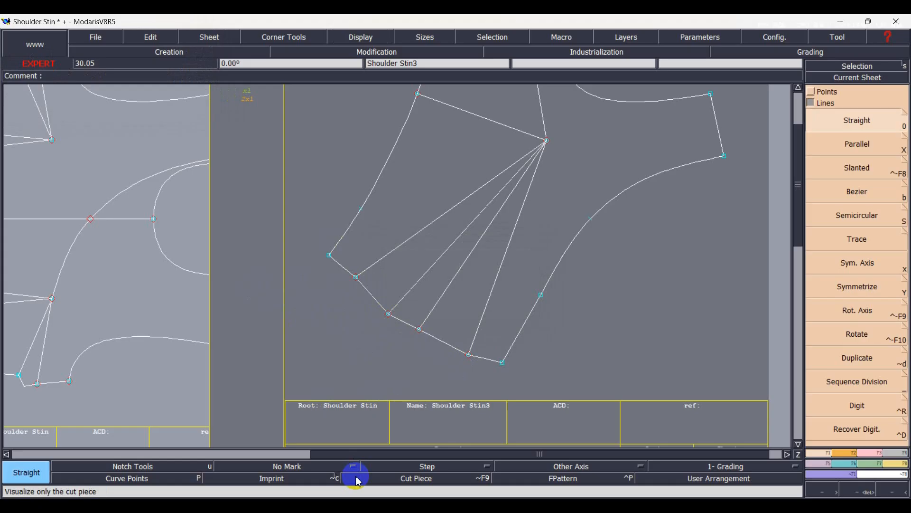
# Divide each of the two straight dart closing lines into 2 equal parts.
pyautogui.hotkey('shift', '-')
pyautogui.click(469, 356)
pyautogui.click(419, 329)
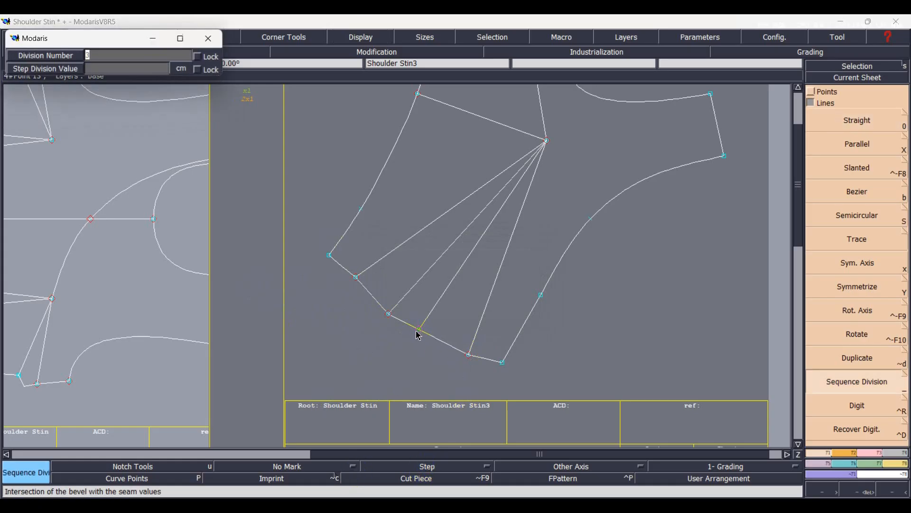
pyautogui.press('Return')
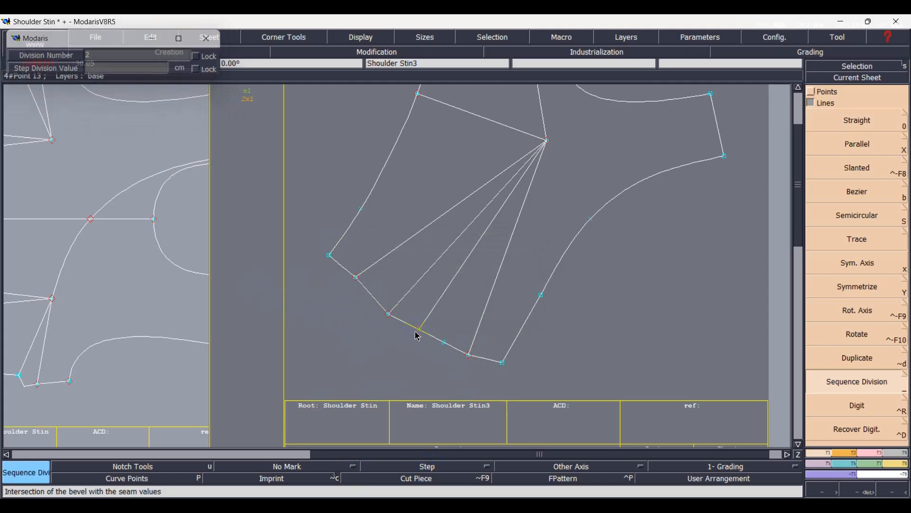
pyautogui.click(863, 383)
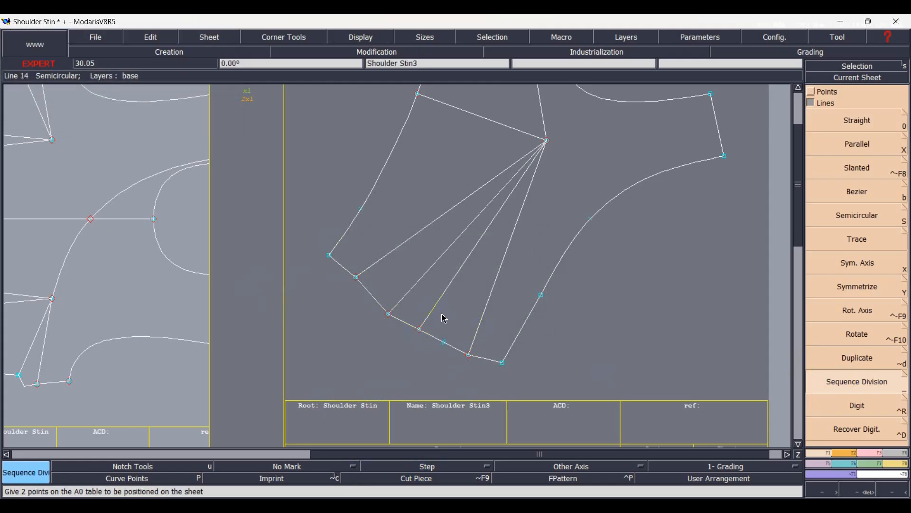
pyautogui.click(363, 281)
pyautogui.press('Return')
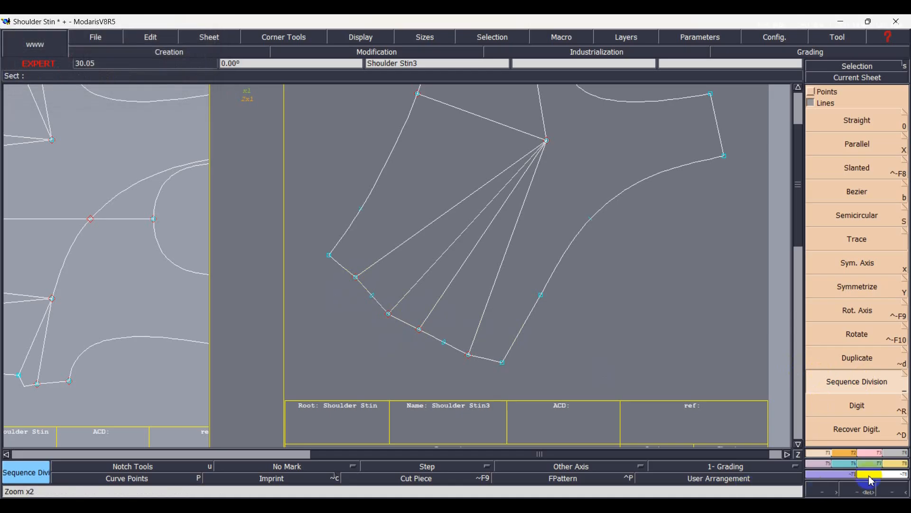
# Insert the division midpoints into the two dart closing lines as editable points.
pyautogui.click(873, 453)
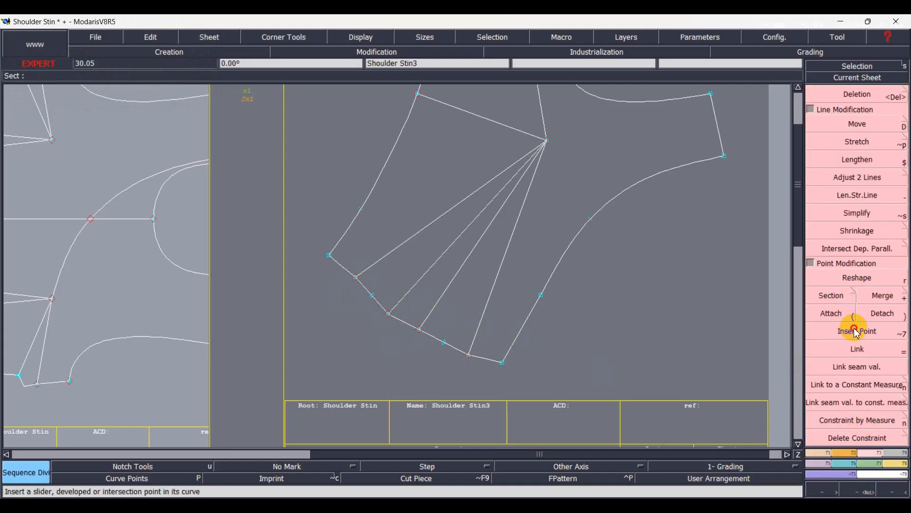
pyautogui.click(854, 330)
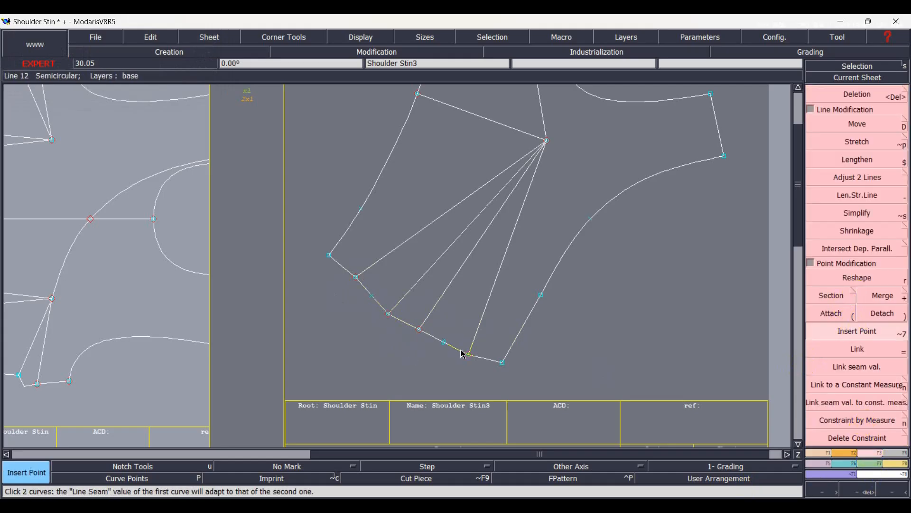
pyautogui.click(832, 295)
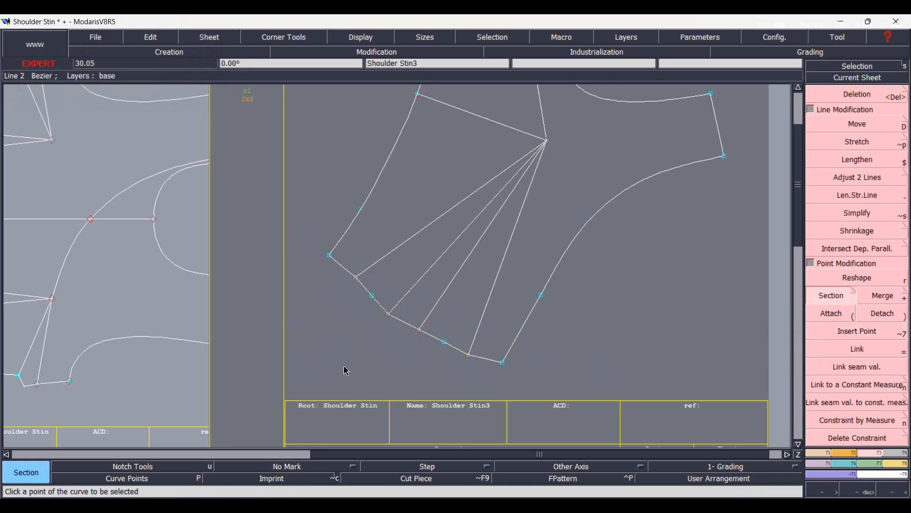
# Reshape both dart closing lines by pulling their midpoints outward beyond the side seam, the first by about 2.8 cm, to form dart caps.
pyautogui.press('r')
pyautogui.click(371, 296)
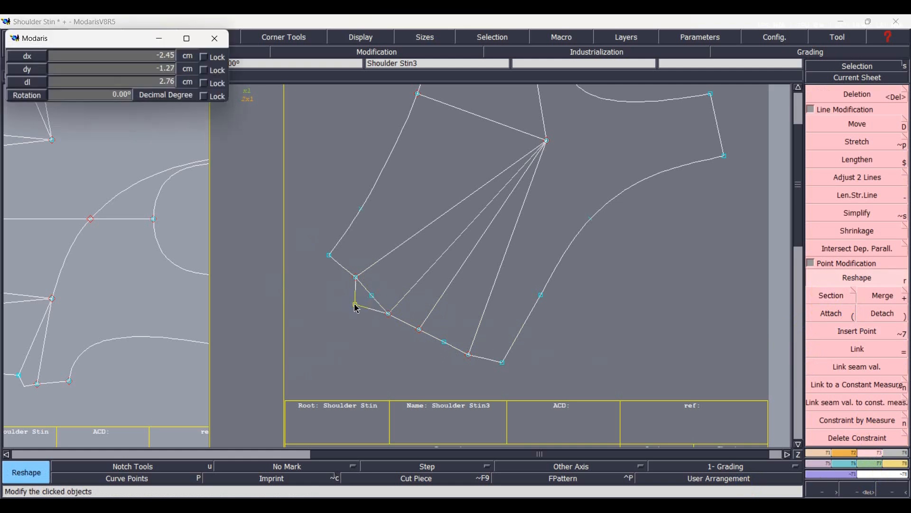
pyautogui.click(357, 306)
pyautogui.click(445, 342)
pyautogui.click(433, 356)
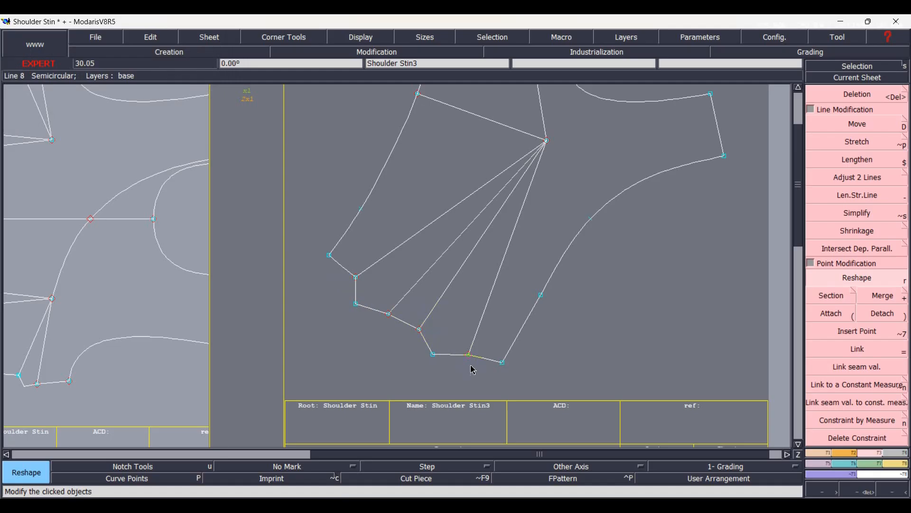
pyautogui.press('Home')
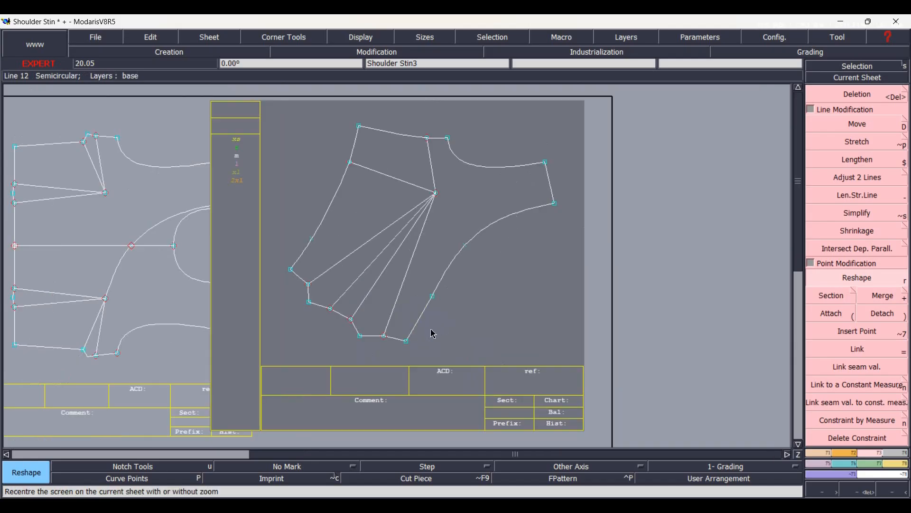
pyautogui.scroll(2, 337, 223)
# Create a developed point on the armhole curve about 9 cm from the shoulder end.
pyautogui.press('j')
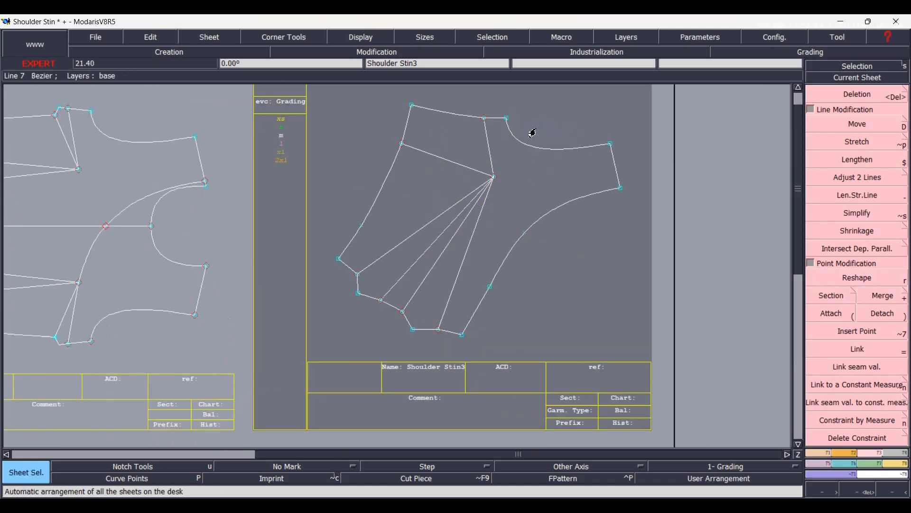
pyautogui.scroll(2, 534, 132)
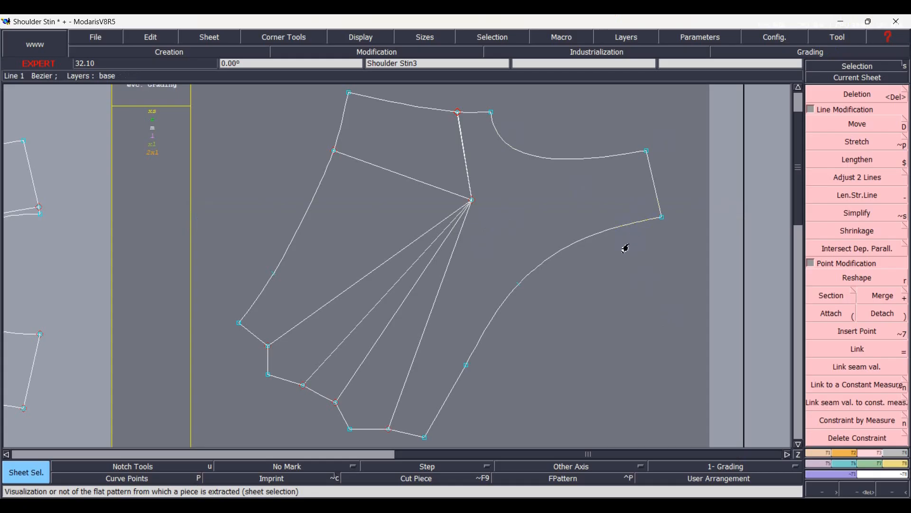
pyautogui.press('d')
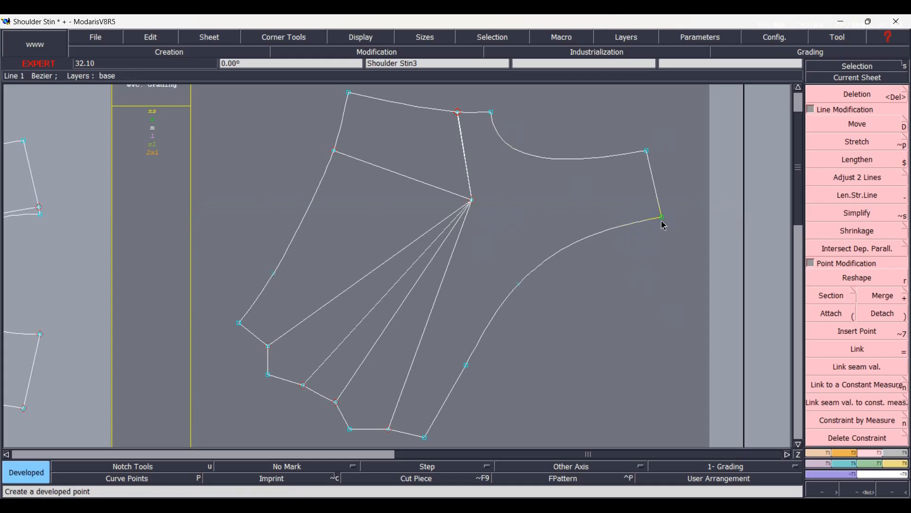
pyautogui.click(649, 152)
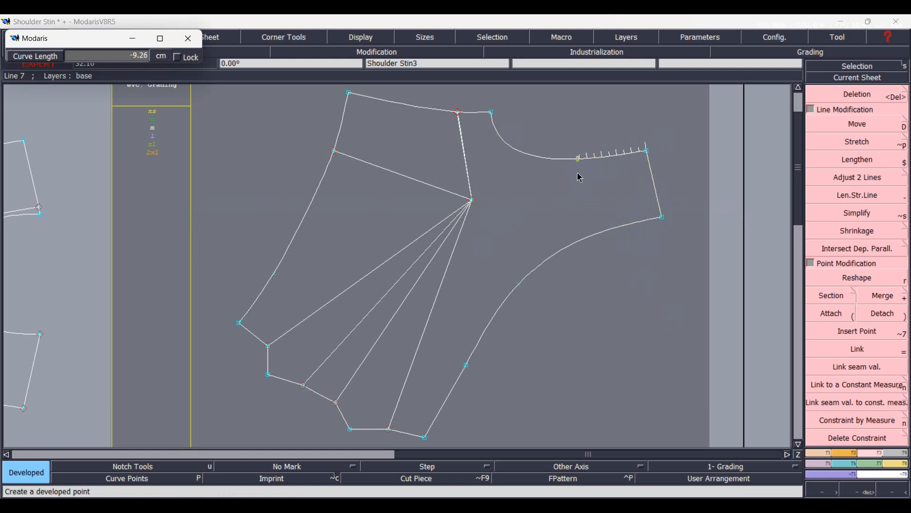
pyautogui.write('-')
pyautogui.press('Return')
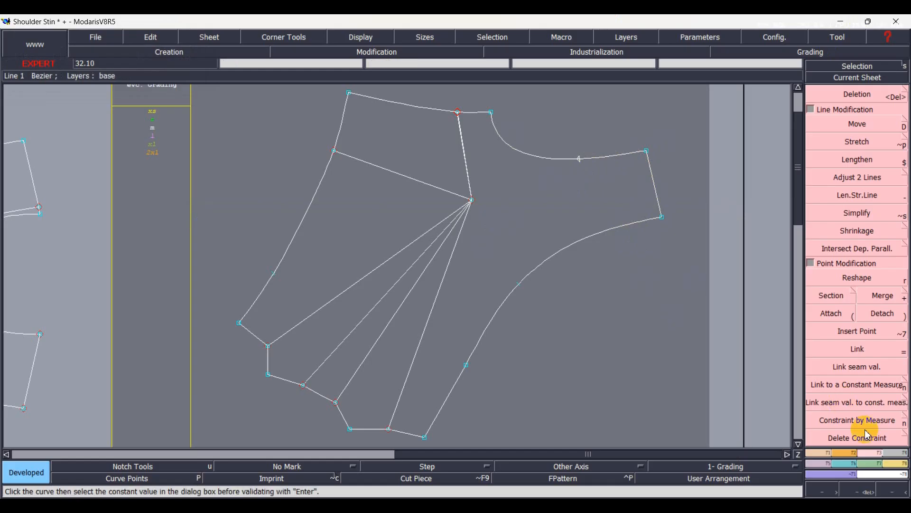
# Create a developed point on the asymmetric front edge curve about 10.5 cm from the shoulder end.
pyautogui.click(814, 453)
pyautogui.click(861, 403)
pyautogui.press('0')
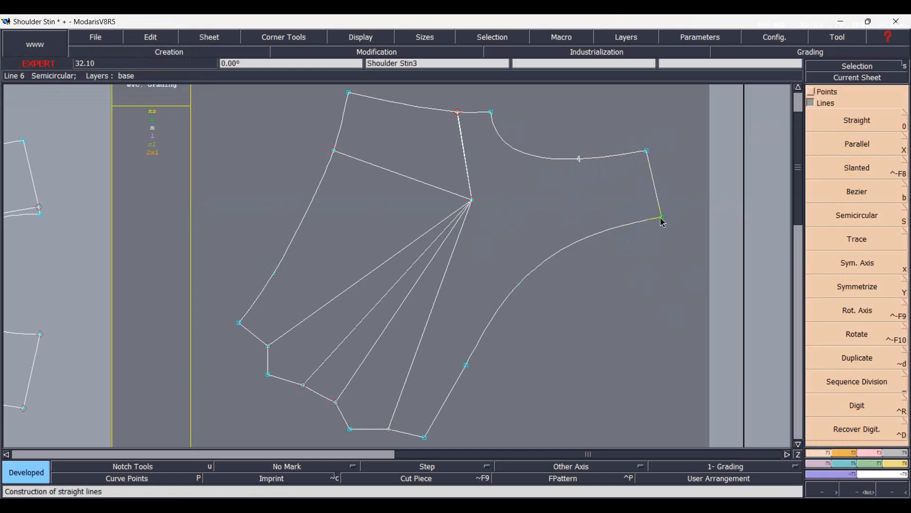
pyautogui.click(661, 217)
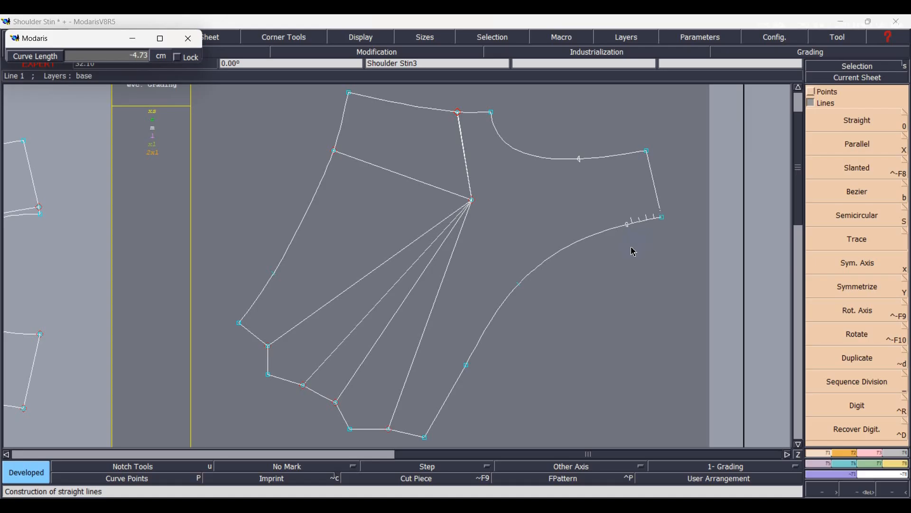
pyautogui.click(599, 267)
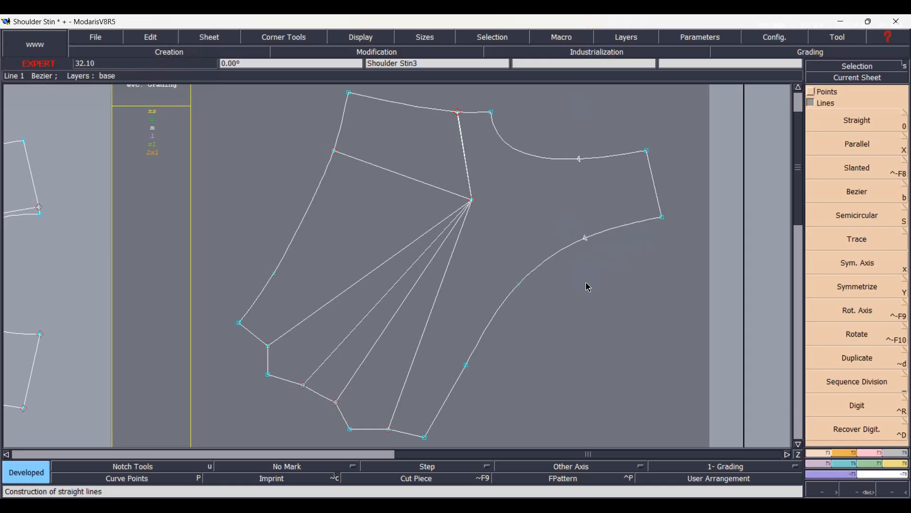
# Insert the two developed points into the armhole and front edge curves.
pyautogui.press('i')
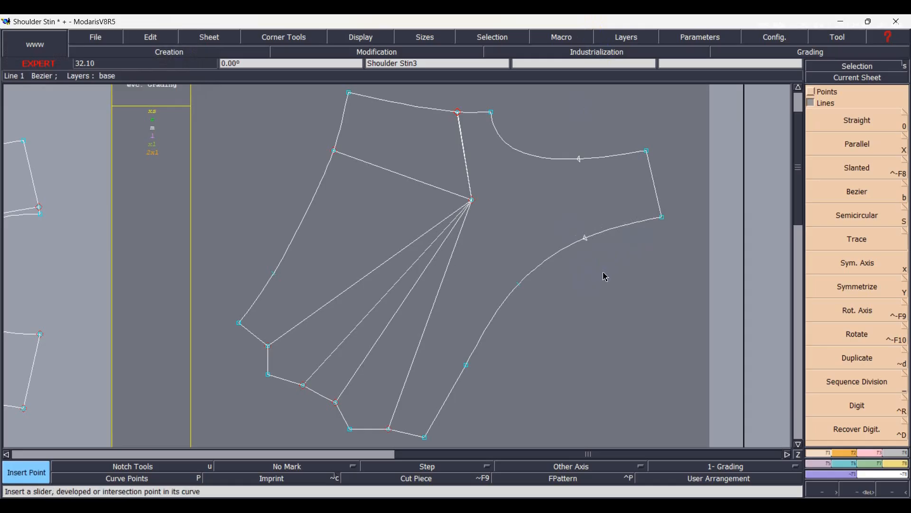
pyautogui.click(580, 160)
pyautogui.click(586, 238)
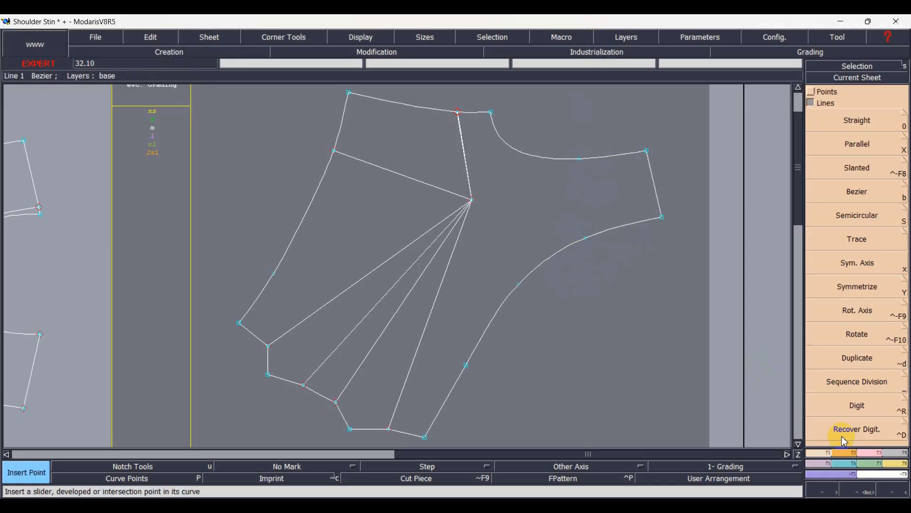
# Create two developed points on the asymmetric front edge curve, 0.75 cm on either side of the inserted point.
pyautogui.click(871, 453)
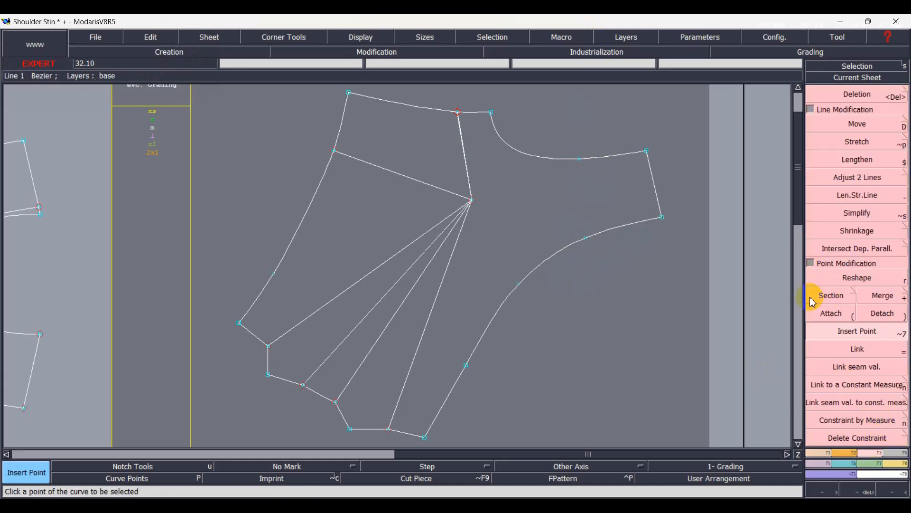
pyautogui.click(830, 296)
pyautogui.press('d')
pyautogui.click(585, 240)
pyautogui.press('Down')
pyautogui.write('-.75')
pyautogui.press('Return')
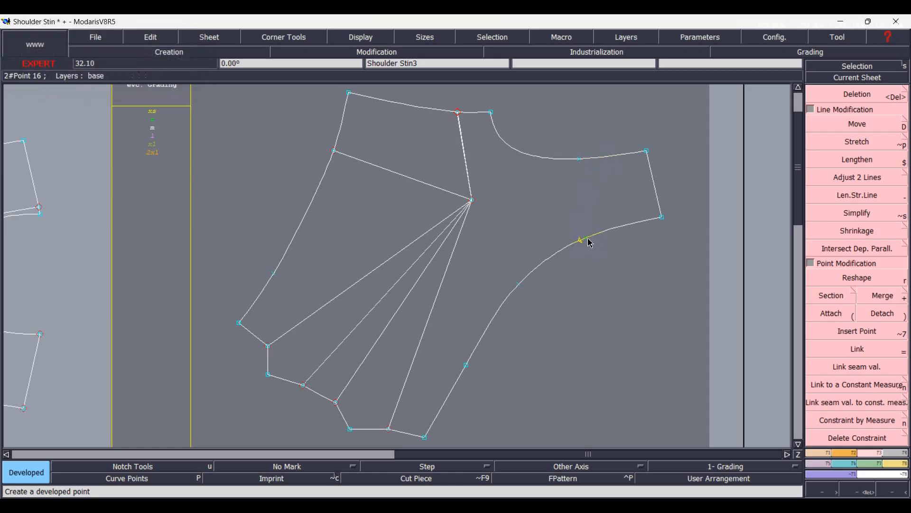
pyautogui.click(595, 241)
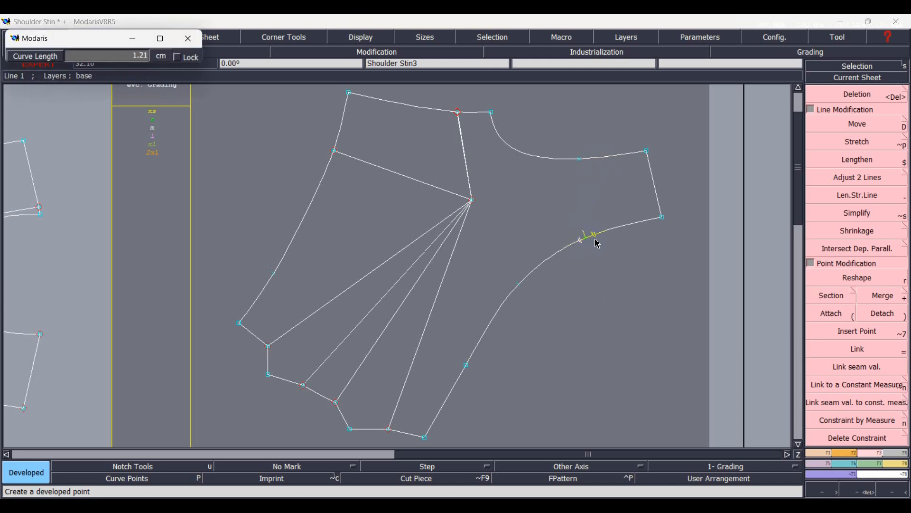
pyautogui.press('Down')
pyautogui.press('BackSpace')
pyautogui.press('Return')
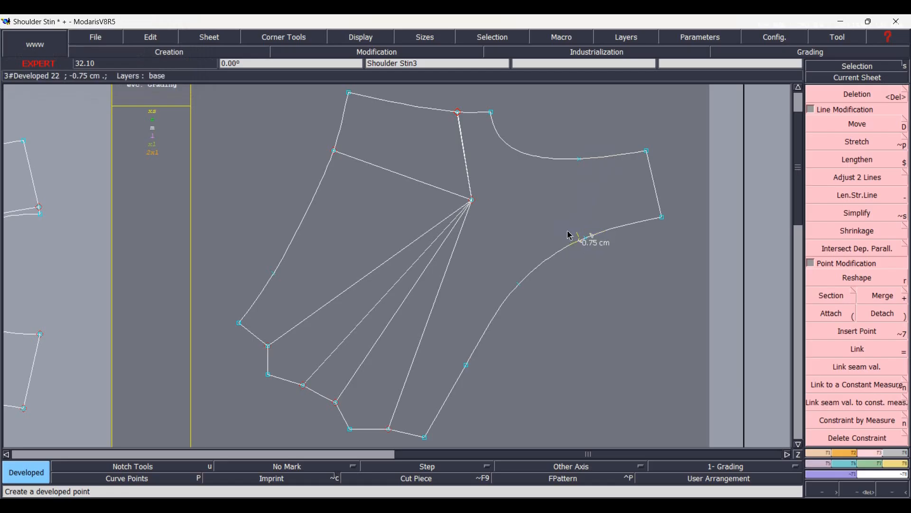
# Insert both new developed points into the front edge curve, then section that curve at them and the armhole curve at its inserted point.
pyautogui.scroll(1, 589, 197)
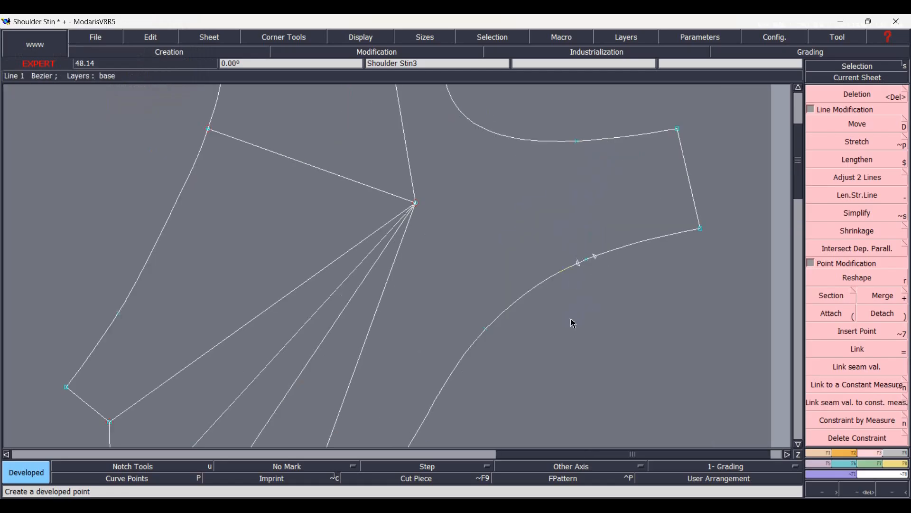
pyautogui.hotkey('alt', '7')
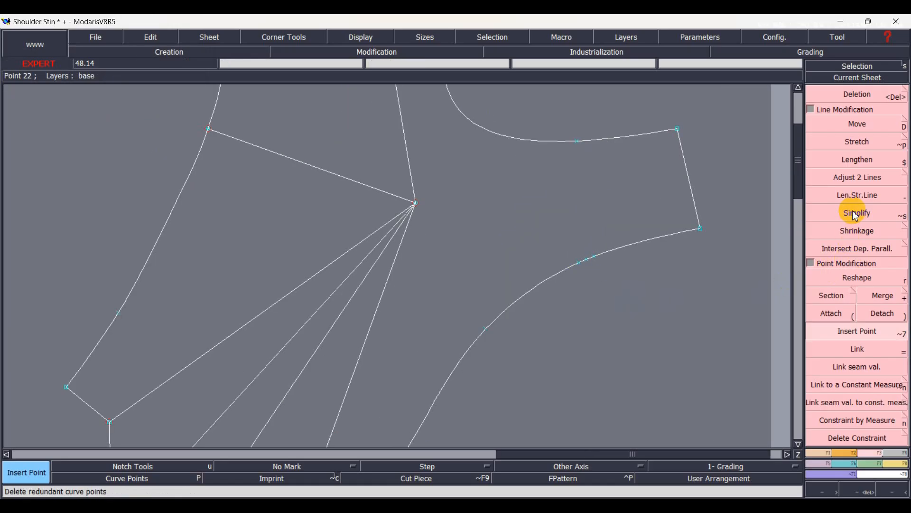
pyautogui.click(832, 295)
pyautogui.click(595, 257)
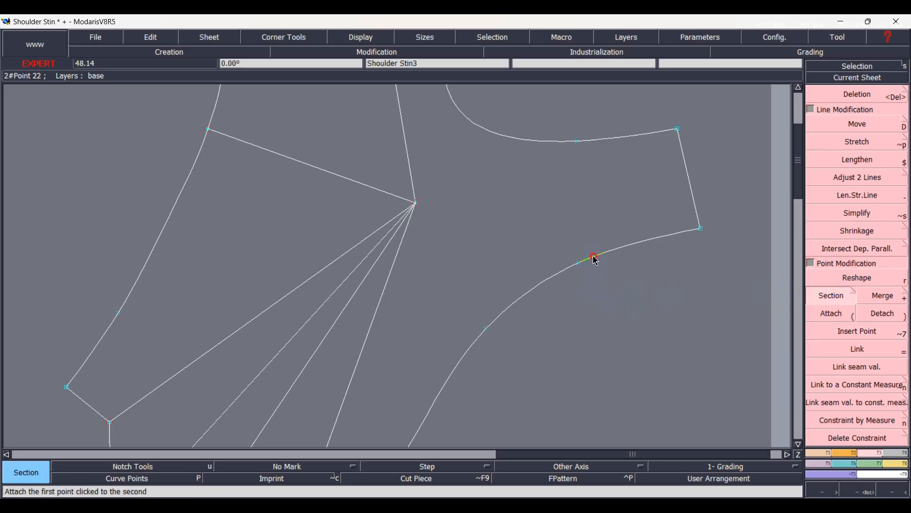
pyautogui.click(577, 142)
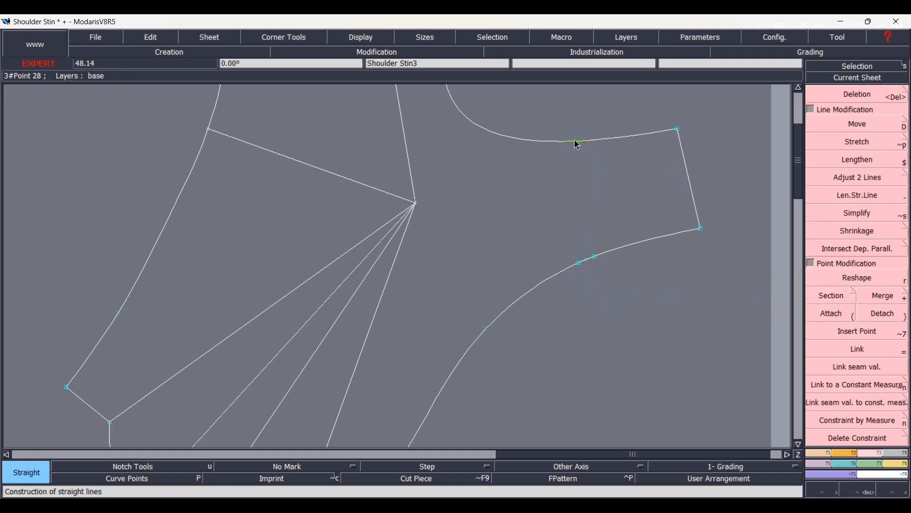
# Draw two straight lines from the sectioned armhole point to the two front edge points, forming a narrow dart wedge.
pyautogui.click(578, 142)
pyautogui.click(579, 263)
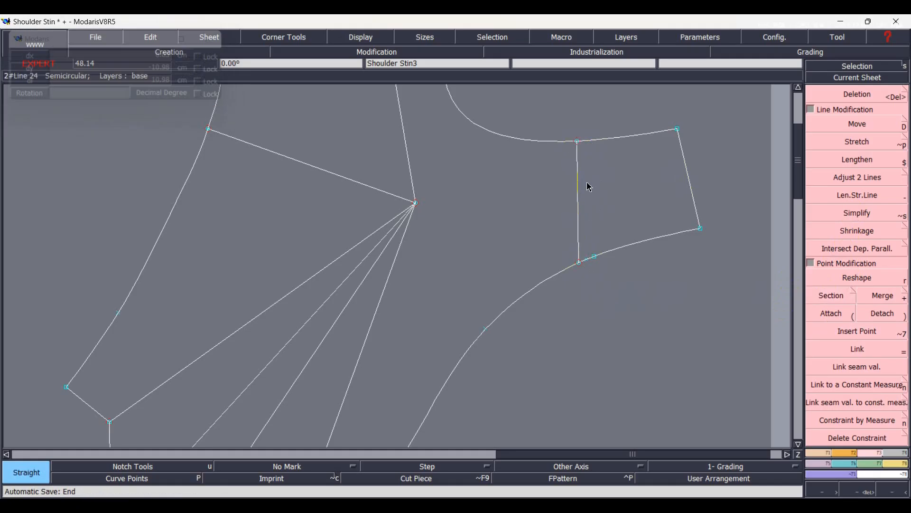
pyautogui.click(580, 147)
pyautogui.click(594, 256)
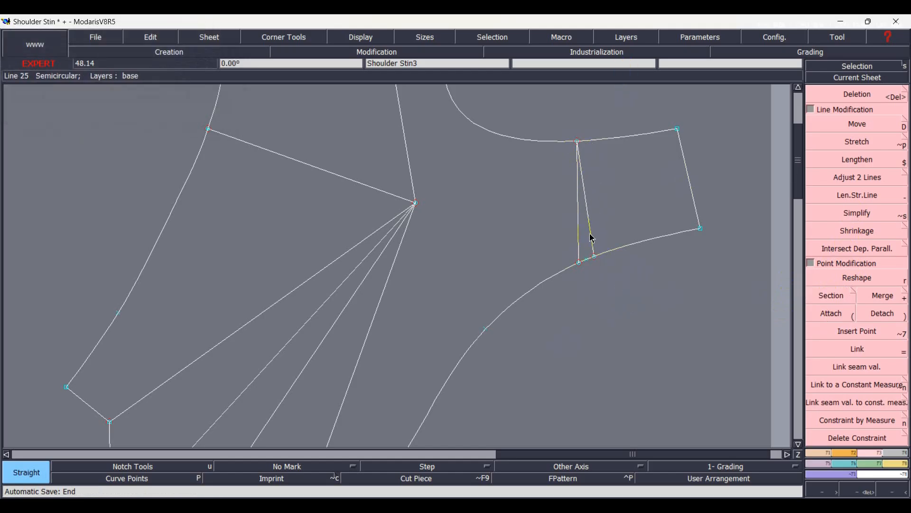
# Duplicate the shoulder section's four outline lines, rotated about -8° around the armhole point to close the wedge.
pyautogui.click(592, 238)
pyautogui.click(605, 138)
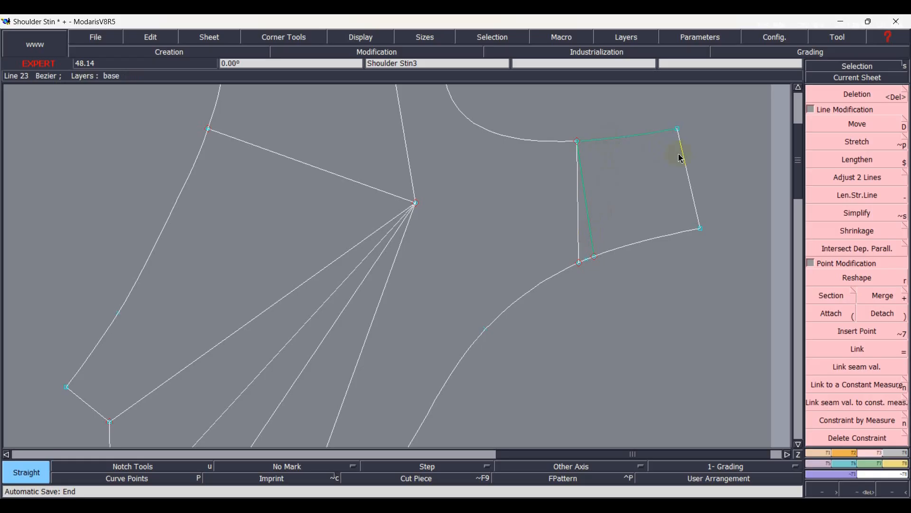
pyautogui.press('c')
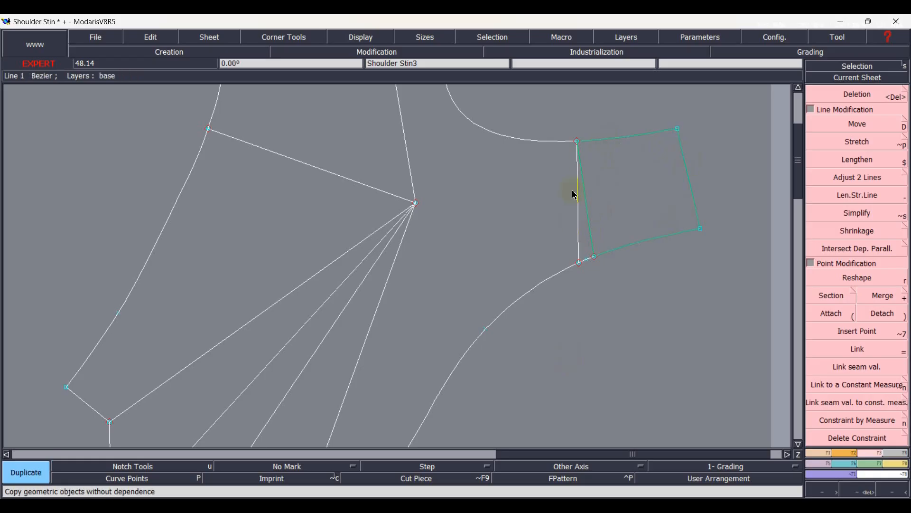
pyautogui.click(580, 143)
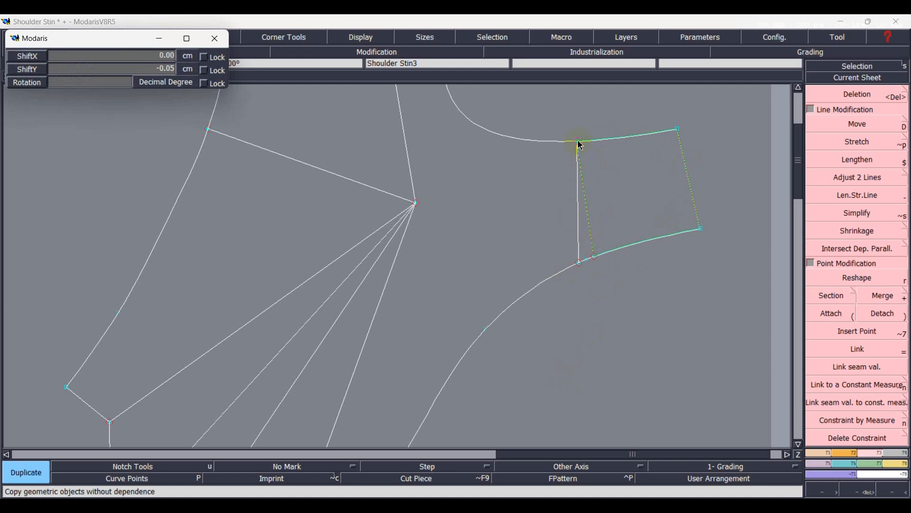
pyautogui.write('2')
pyautogui.press('Return')
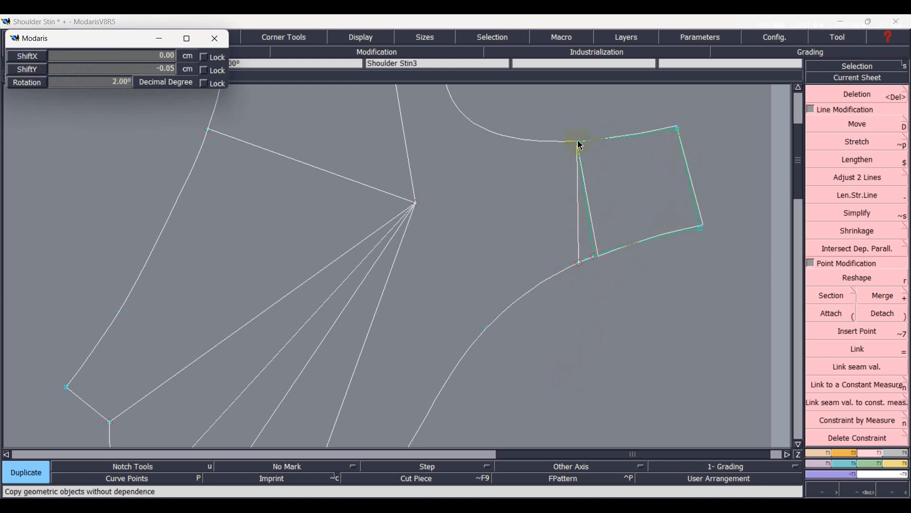
pyautogui.scroll(-6, 579, 144)
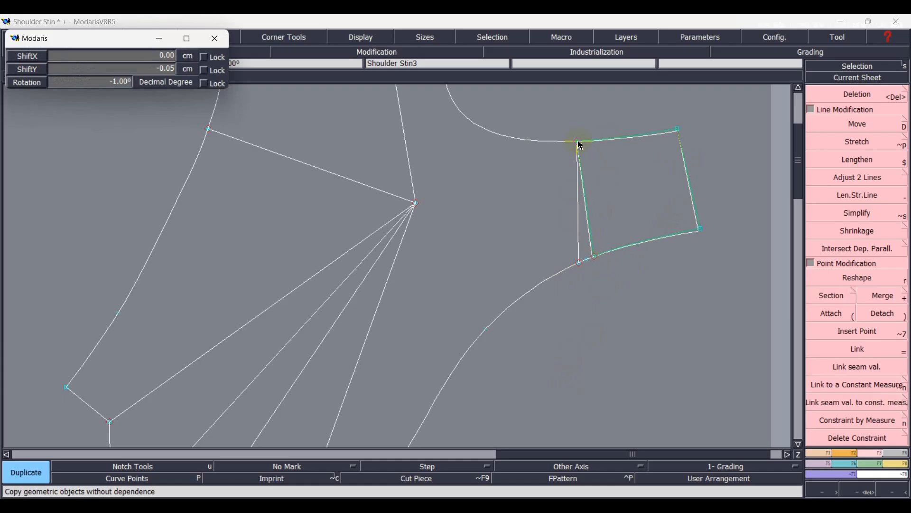
pyautogui.scroll(-4, 580, 144)
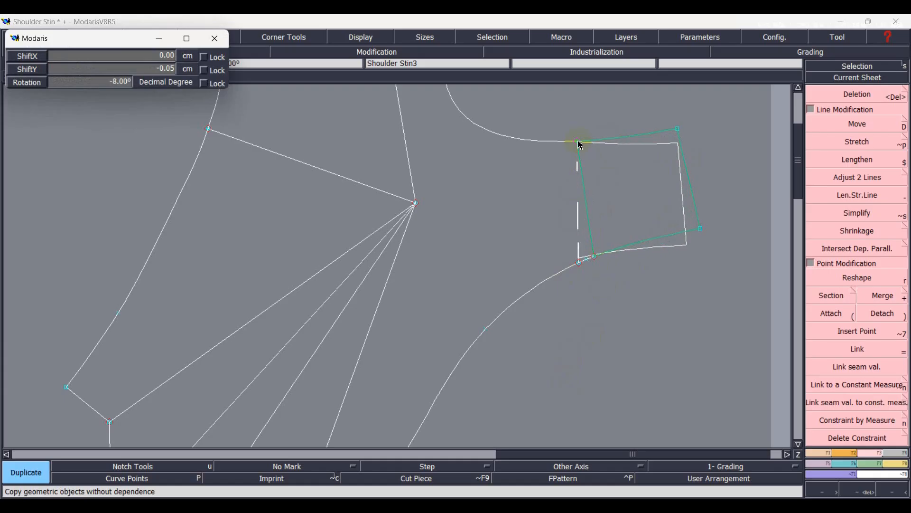
pyautogui.click(580, 145)
# Move the duplicated shoulder section about 0.04 cm so its corner coincides exactly with the armhole point.
pyautogui.scroll(10, 615, 130)
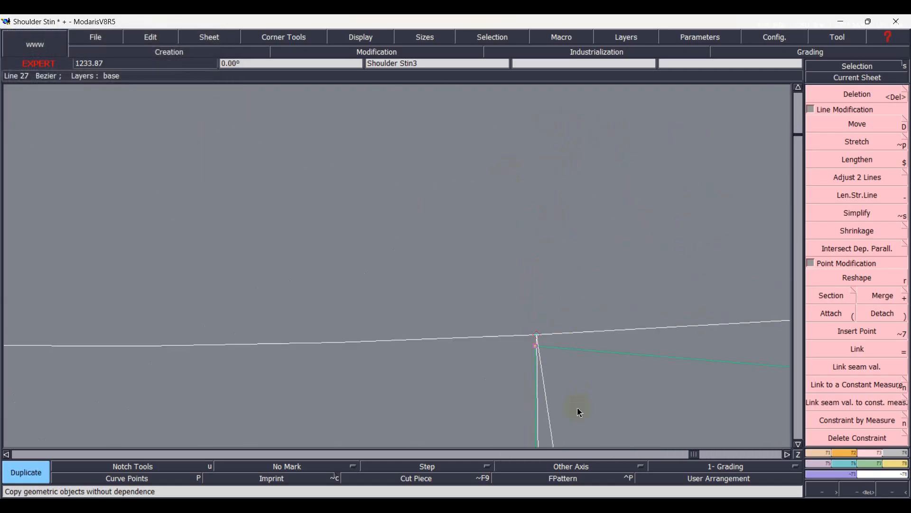
pyautogui.press('d')
pyautogui.click(538, 343)
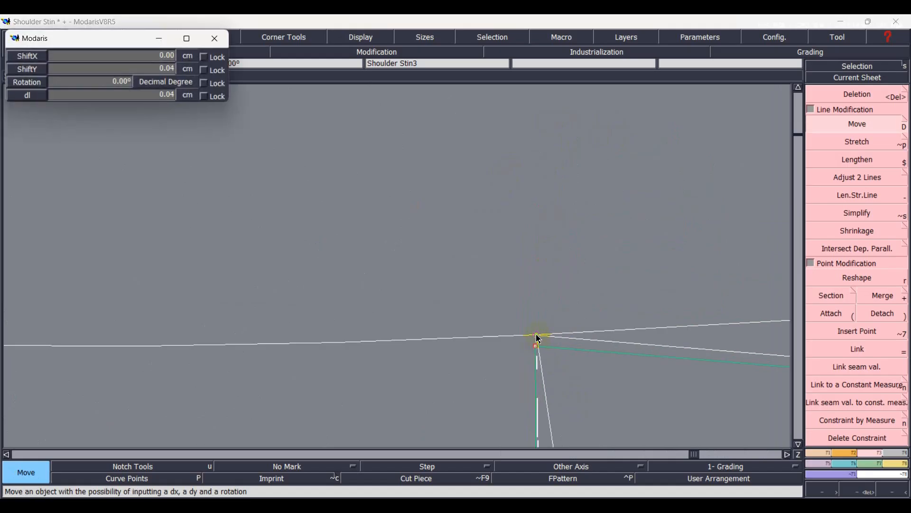
pyautogui.click(540, 340)
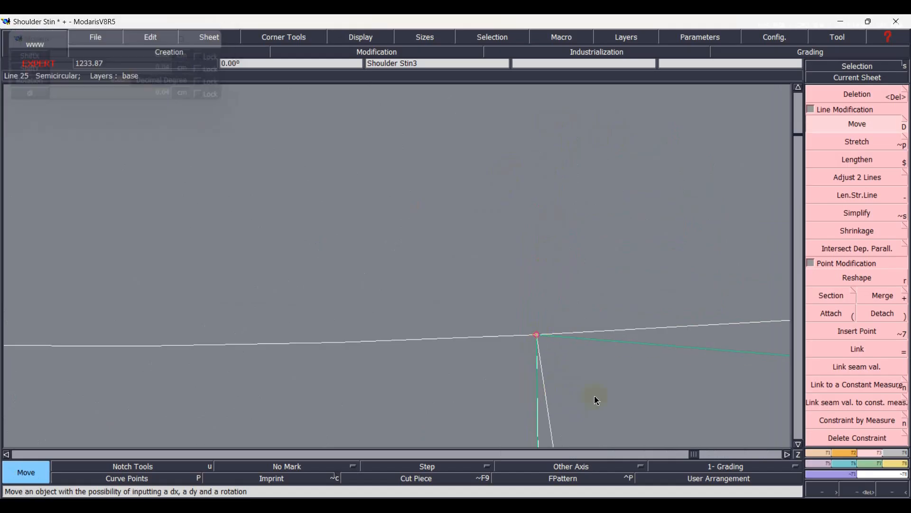
pyautogui.press('Home')
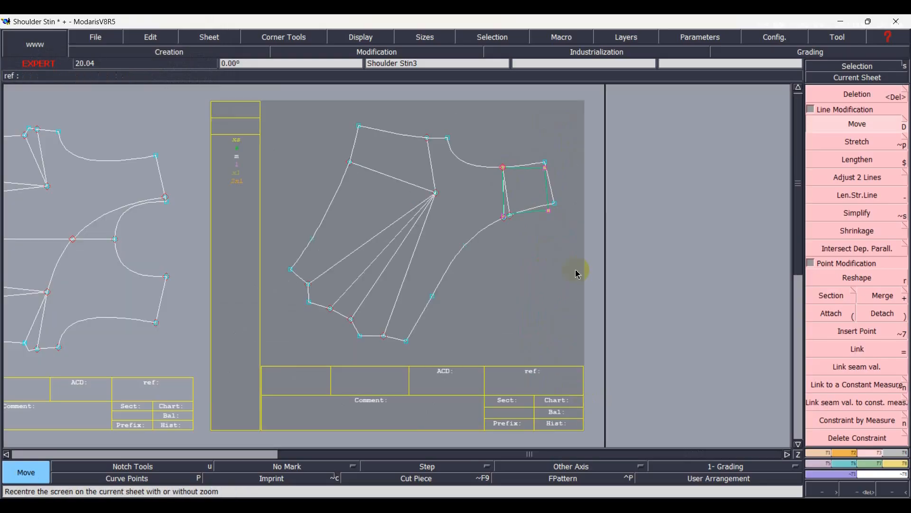
pyautogui.click(560, 291)
# Delete the original shoulder line and its adjoining armhole and front edge segments.
pyautogui.scroll(3, 518, 153)
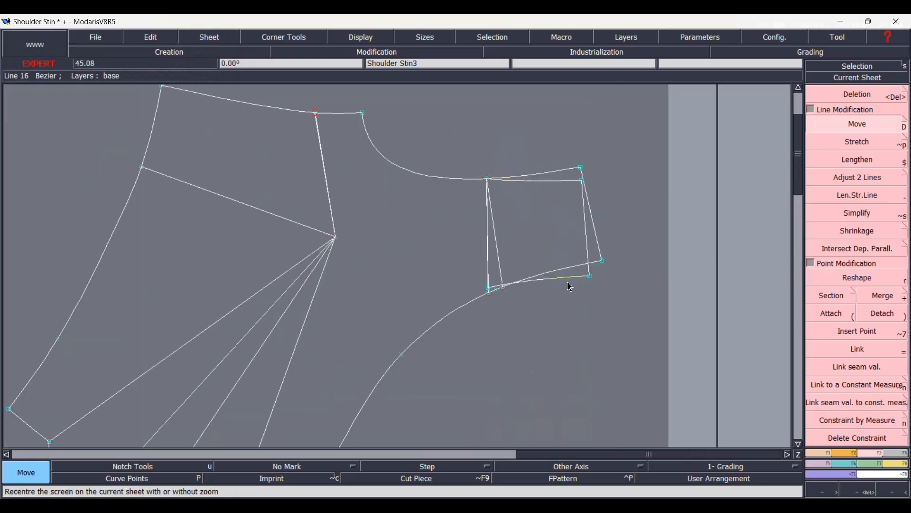
pyautogui.press('Delete')
pyautogui.click(599, 243)
pyautogui.click(572, 169)
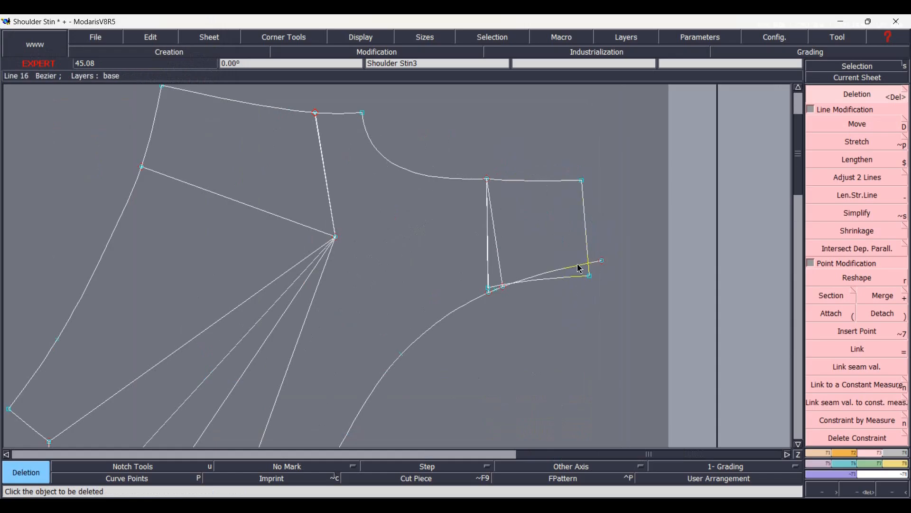
pyautogui.click(576, 264)
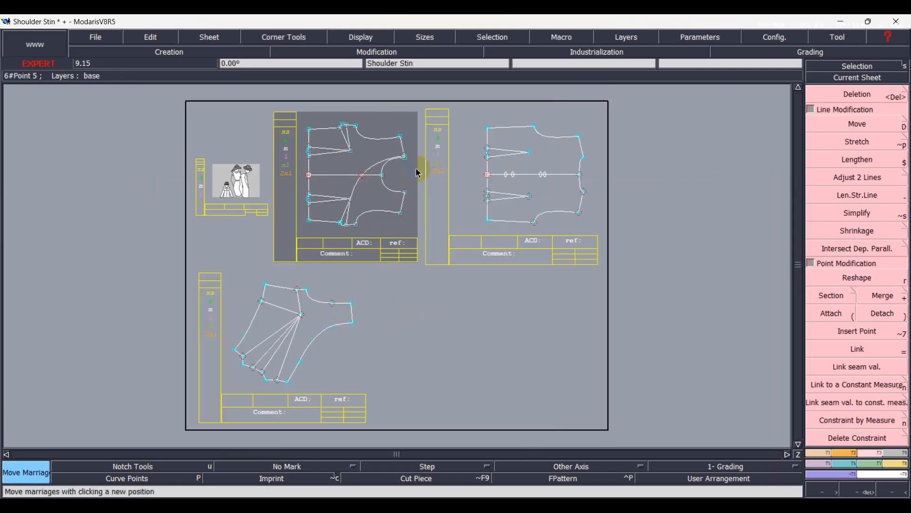
# Marry the bodice sheet containing the asymmetric front edge line onto the Shoulder Stin2 sheet.
pyautogui.press('m')
pyautogui.click(401, 137)
pyautogui.click(578, 137)
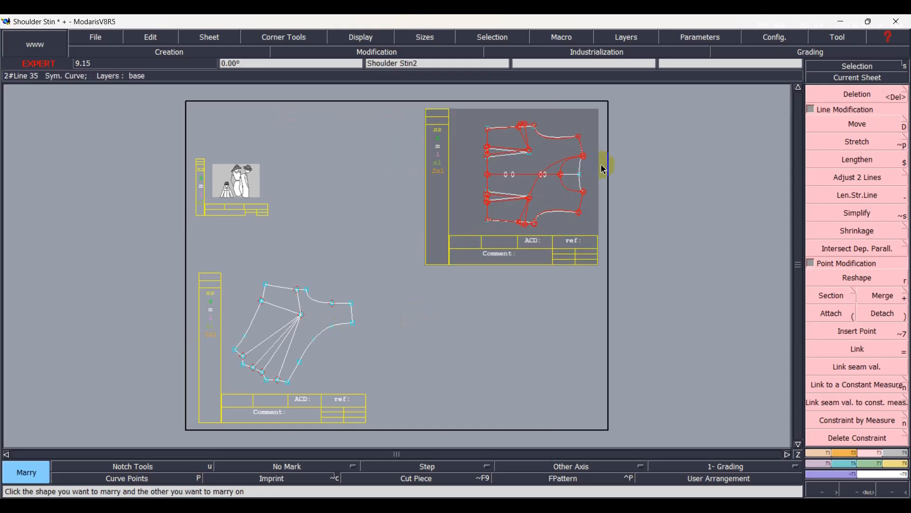
# Copy the slanted line from side seam to dart tip and the asymmetric front edge curve onto Shoulder Stin2 as parallels at 0 cm.
pyautogui.scroll(2, 576, 204)
pyautogui.scroll(3, 533, 200)
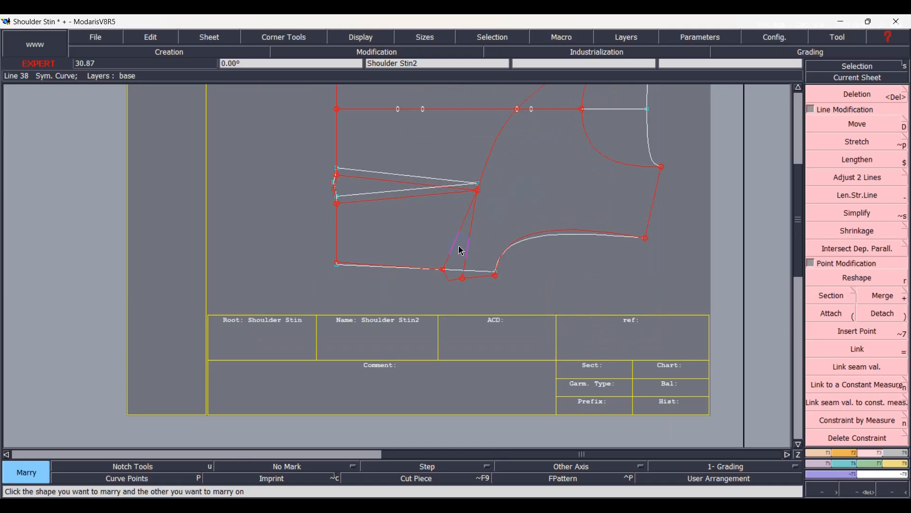
pyautogui.press('x')
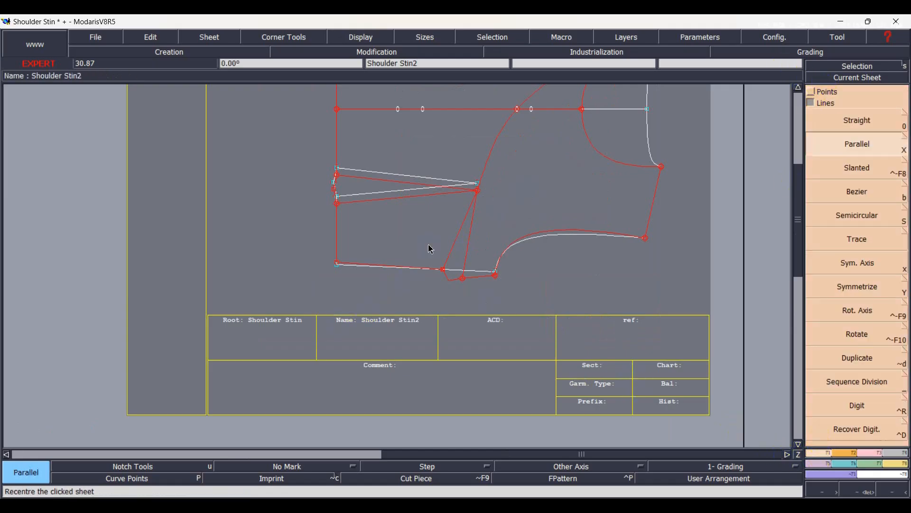
pyautogui.click(456, 244)
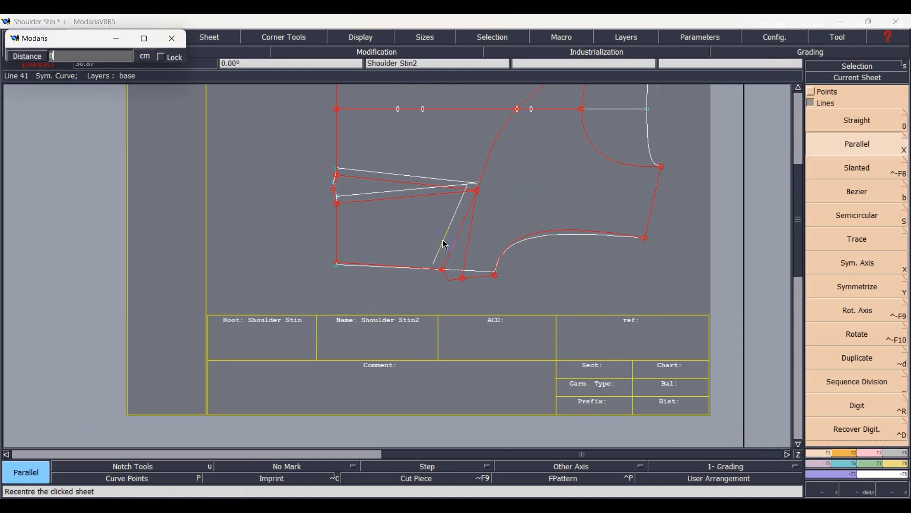
pyautogui.click(445, 244)
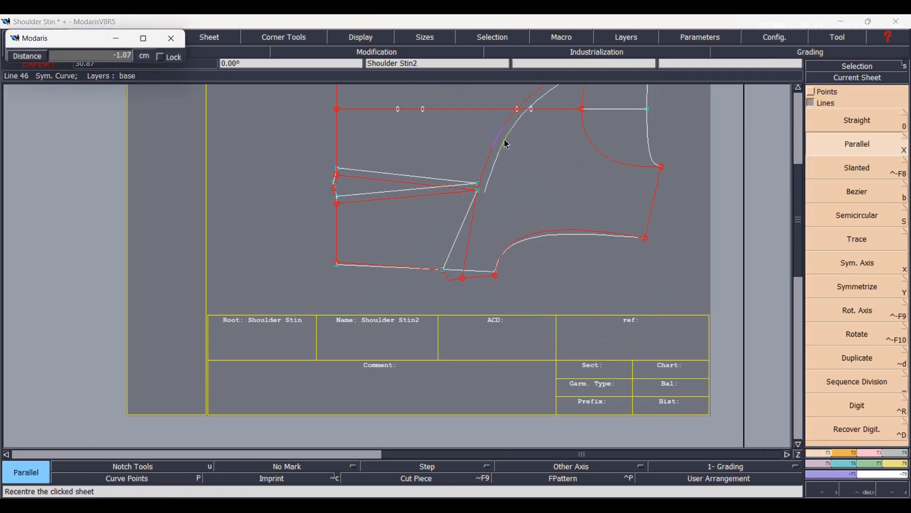
# Divorce the married bodice sheet from Shoulder Stin2.
pyautogui.press('Home')
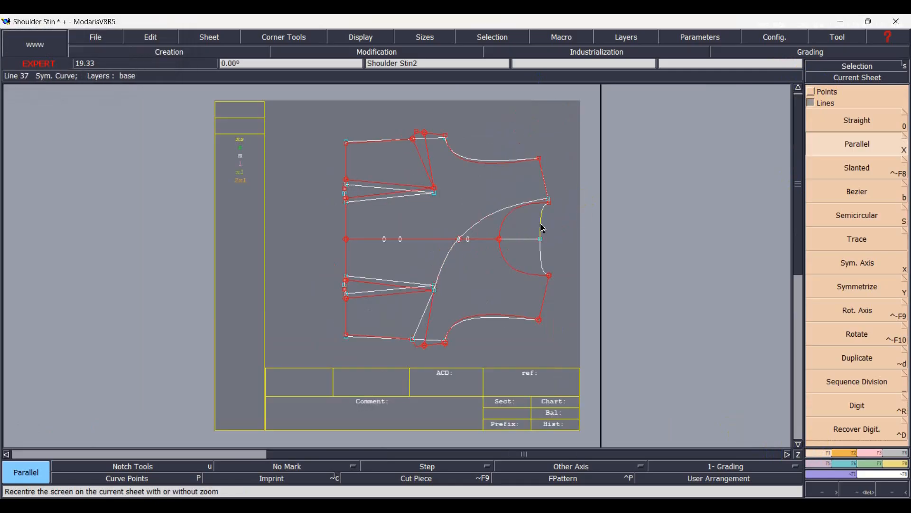
pyautogui.press('d')
pyautogui.click(519, 272)
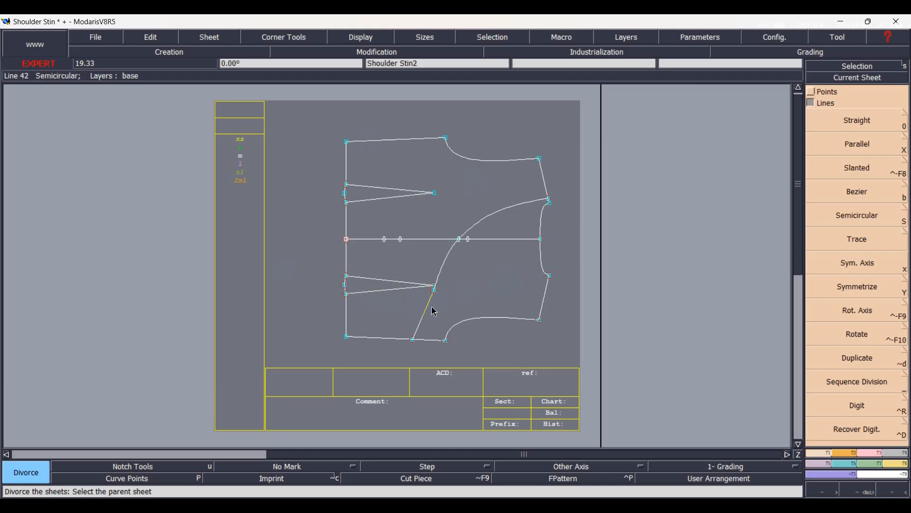
# Adjust the lower side seam and the slanted asymmetric line to each other so they meet in a corner.
pyautogui.scroll(1, 431, 313)
pyautogui.scroll(1, 421, 367)
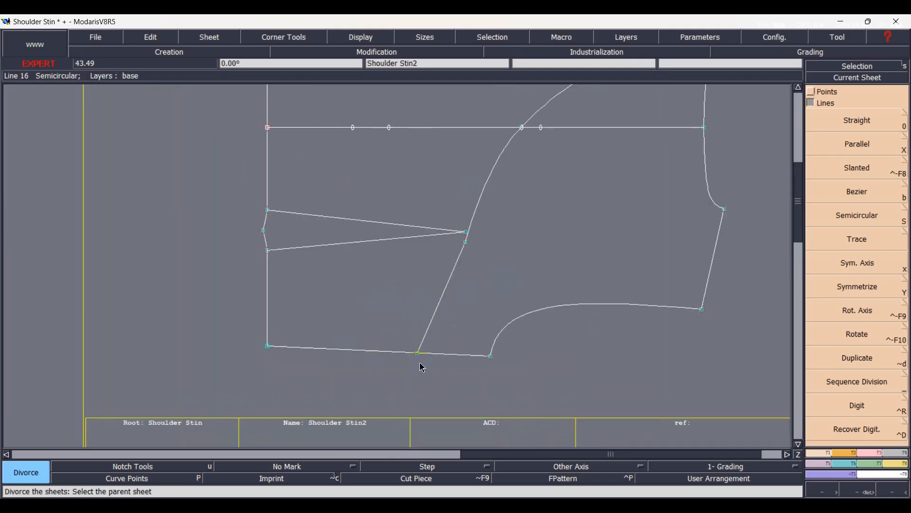
pyautogui.click(870, 453)
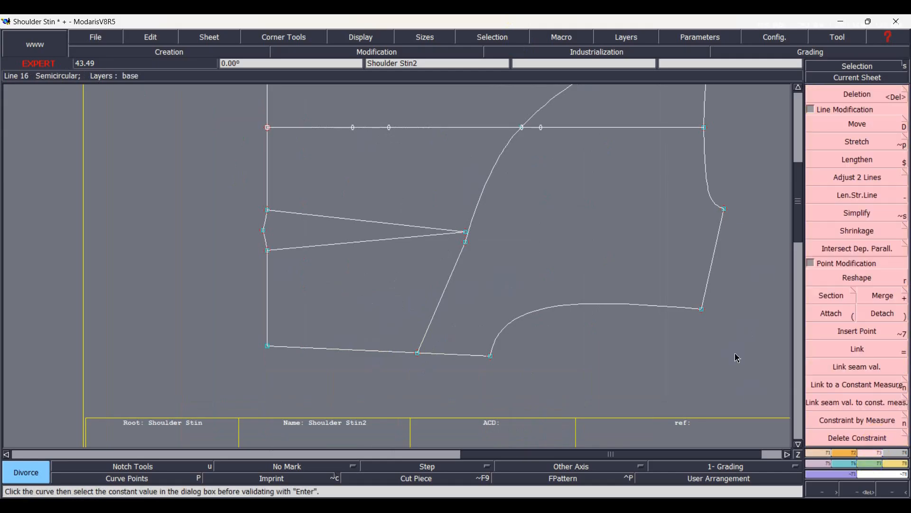
pyautogui.click(856, 175)
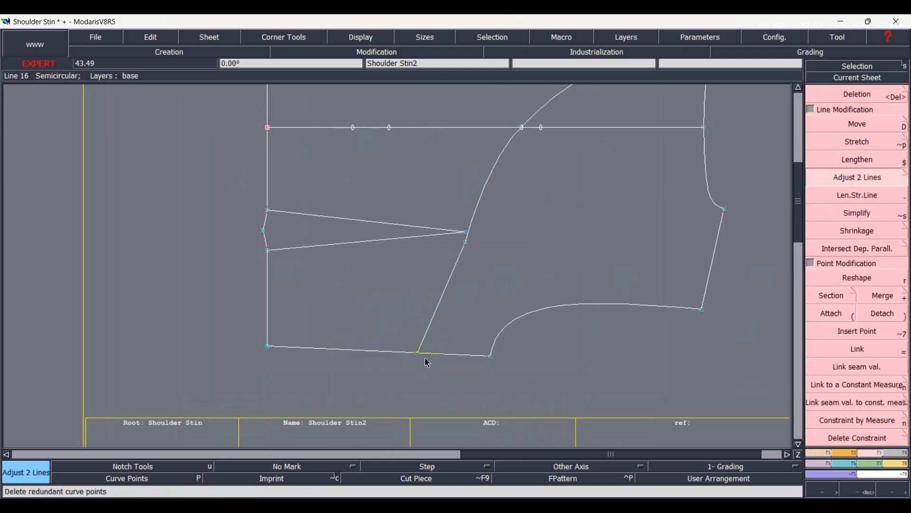
pyautogui.click(404, 354)
pyautogui.click(428, 332)
# Adjust the upper shoulder line and the asymmetric front edge curve to each other so they meet in a corner.
pyautogui.press('Home')
pyautogui.scroll(1, 531, 183)
pyautogui.scroll(1, 533, 187)
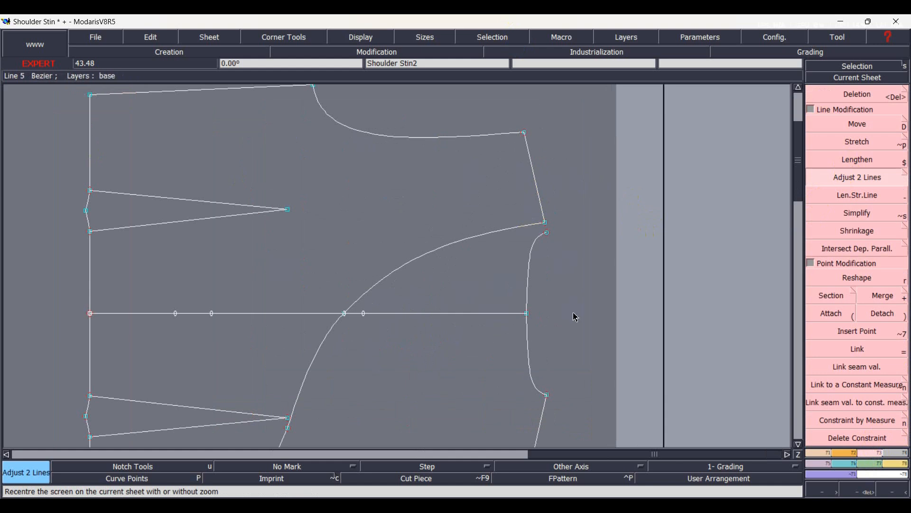
# Delete the leftover lower armhole, lower shoulder line, both neckline halves and the centre front line from Shoulder Stin2, and save the model.
pyautogui.press('Home')
pyautogui.scroll(1, 466, 348)
pyautogui.press('Delete')
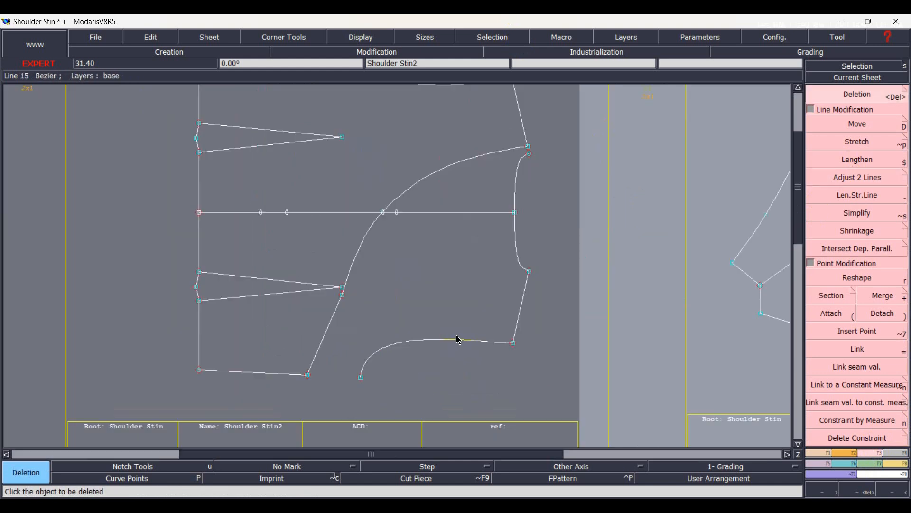
pyautogui.click(458, 342)
pyautogui.click(519, 315)
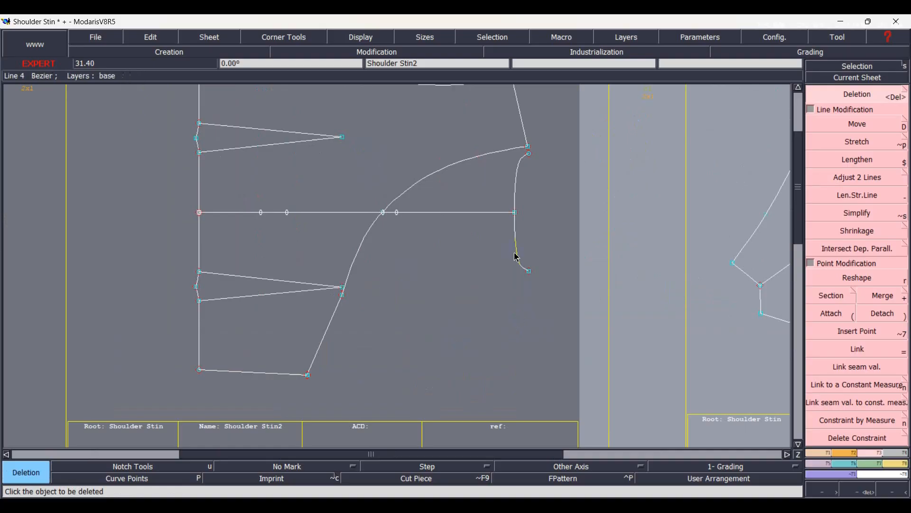
pyautogui.click(517, 256)
pyautogui.click(515, 197)
pyautogui.click(757, 312)
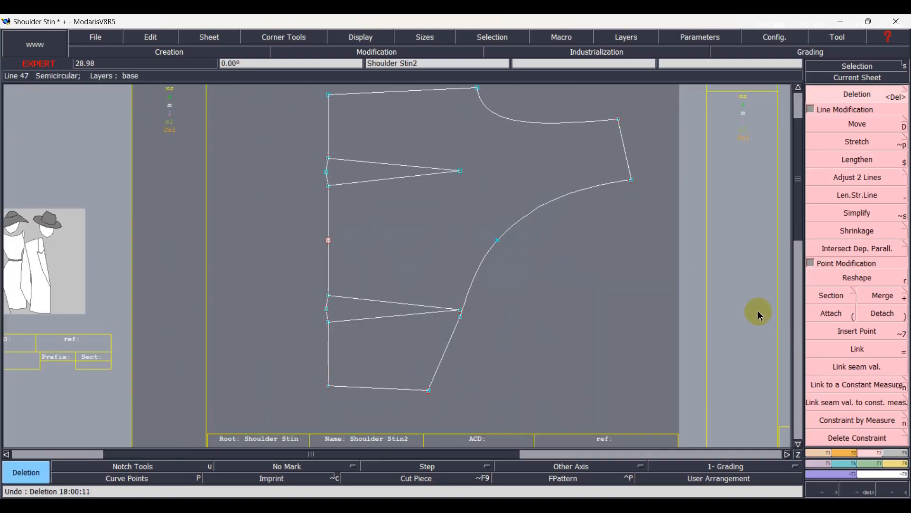
pyautogui.click(832, 314)
pyautogui.click(329, 241)
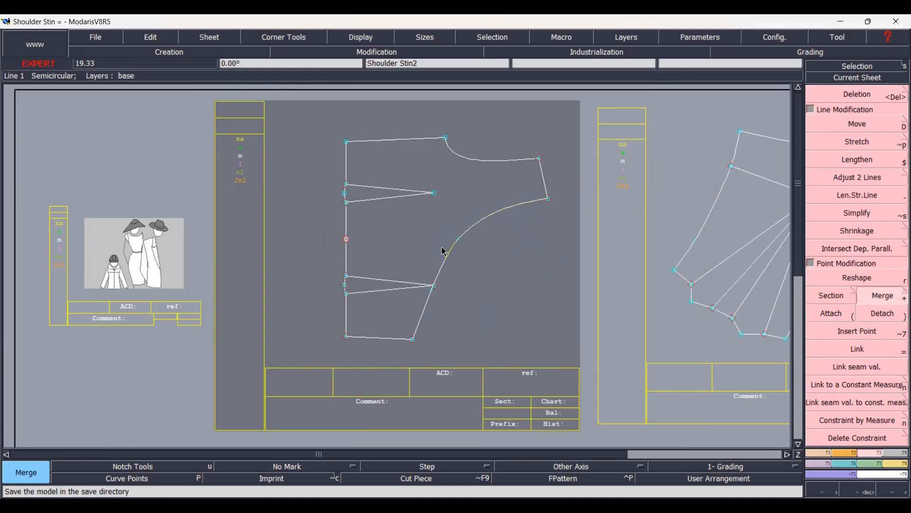
# Place developed points 9 cm from the shoulder along the front edge curve and -8 cm from the shoulder along the armhole.
pyautogui.scroll(1, 515, 186)
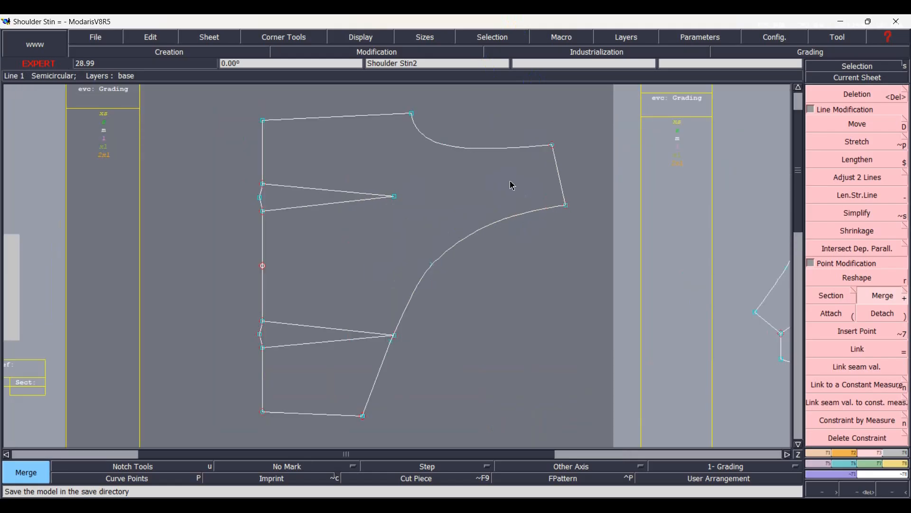
pyautogui.scroll(1, 513, 185)
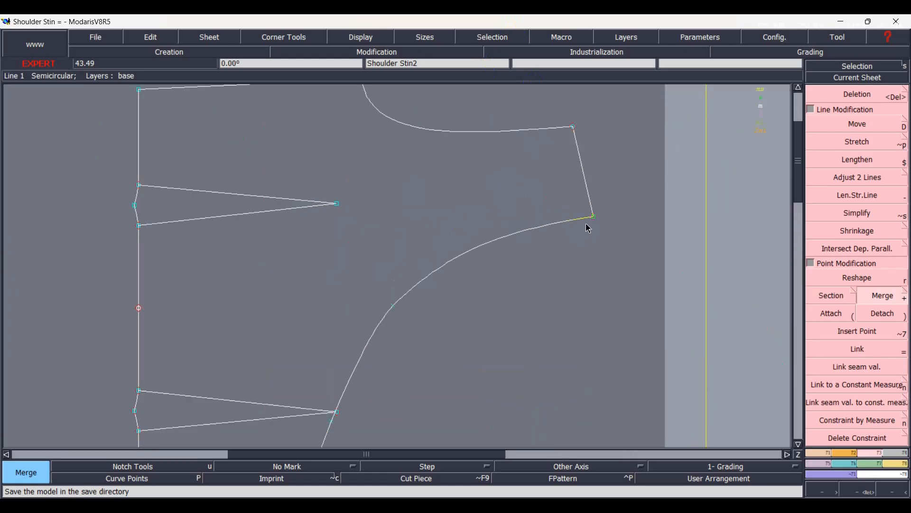
pyautogui.press('d')
pyautogui.click(588, 227)
pyautogui.write('9')
pyautogui.press('Return')
pyautogui.click(574, 128)
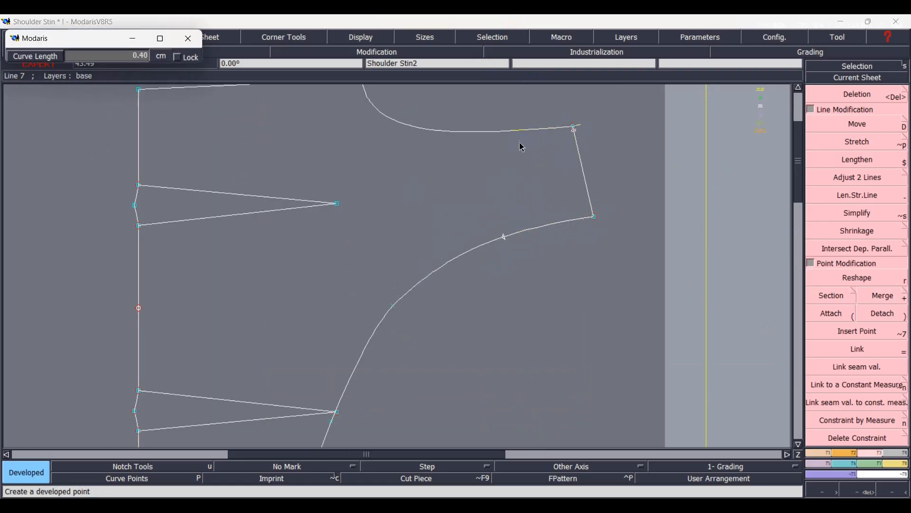
pyautogui.write('-8.')
pyautogui.press('Return')
# Place developed points 0.75 cm on either side of the 9 cm point on the front edge curve.
pyautogui.click(508, 244)
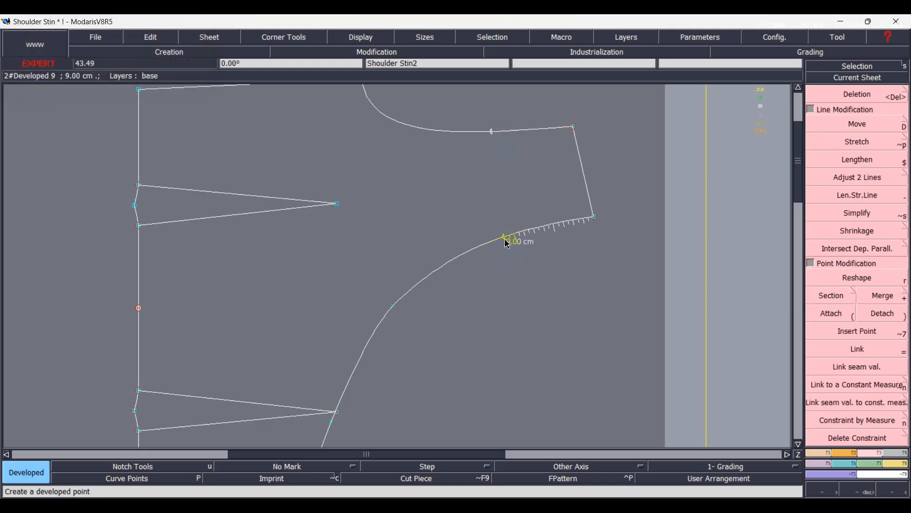
pyautogui.click(501, 242)
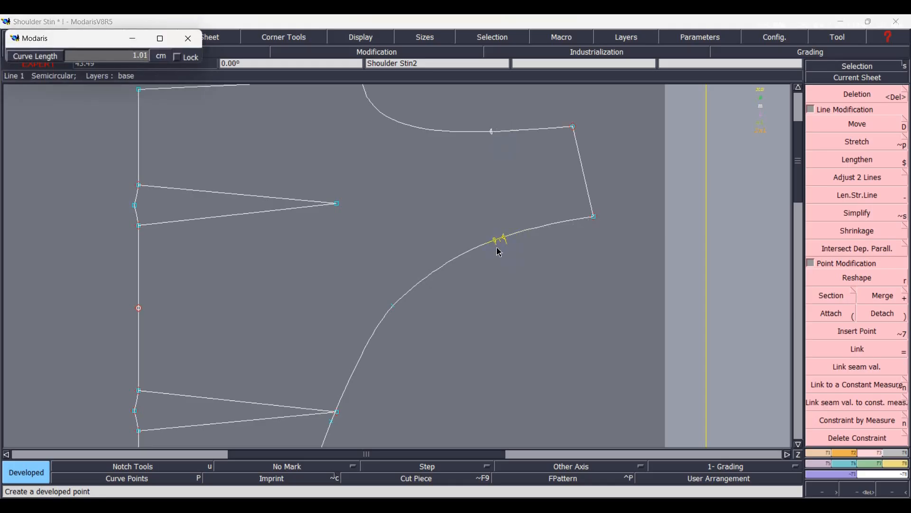
pyautogui.write('-8.00')
pyautogui.write('.75')
pyautogui.press('Return')
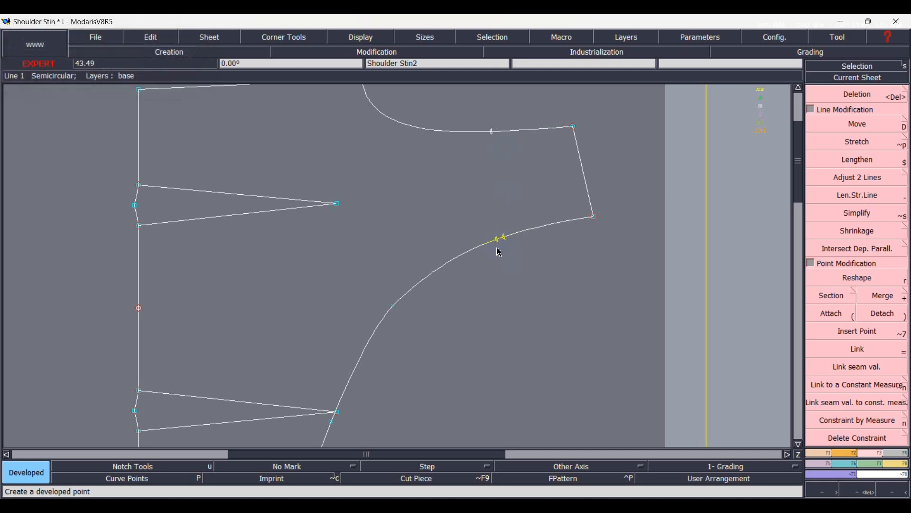
pyautogui.click(504, 240)
pyautogui.press('Down')
pyautogui.press('Home')
pyautogui.write('-')
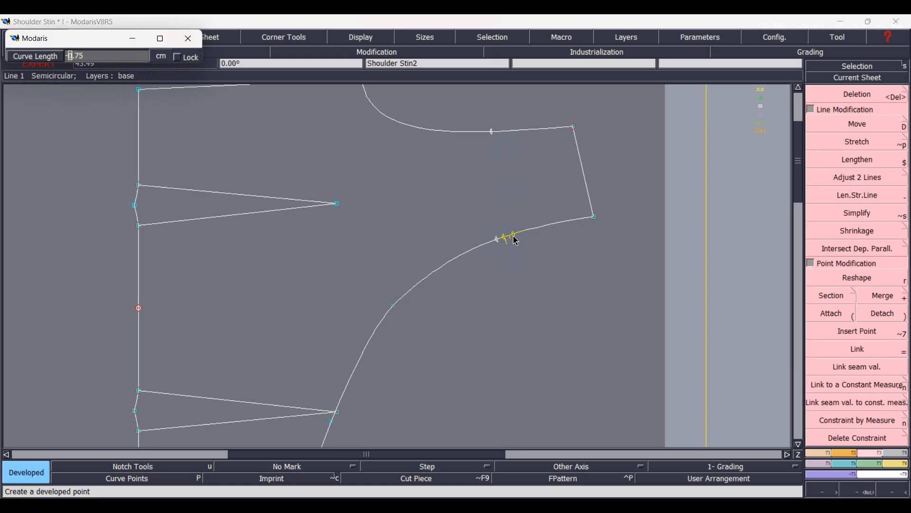
pyautogui.press('Return')
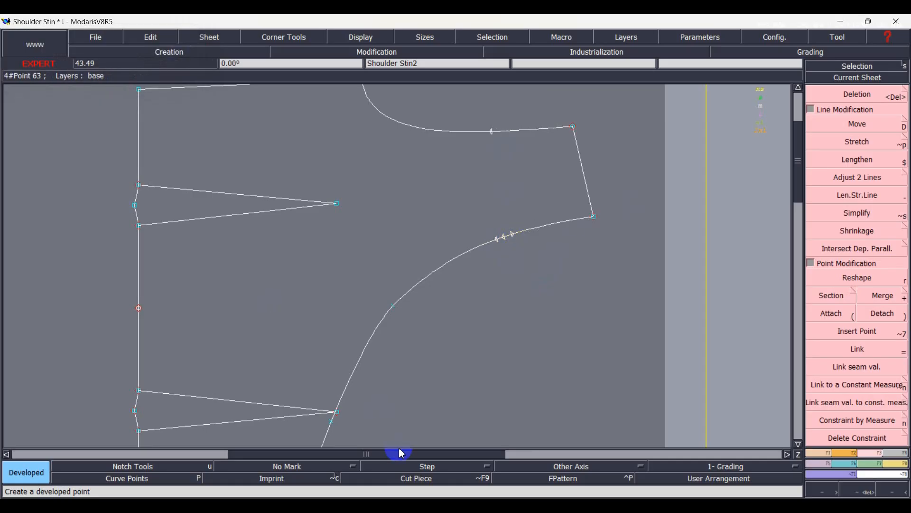
# Insert the armhole point and the two outer front edge points into their curves, and delete the 9 cm middle point.
pyautogui.hotkey('alt', '7')
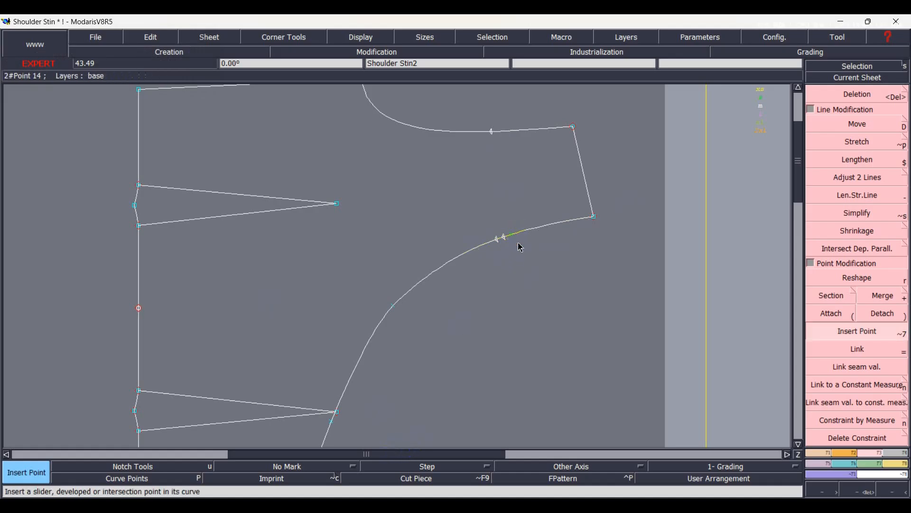
pyautogui.click(497, 240)
pyautogui.click(491, 132)
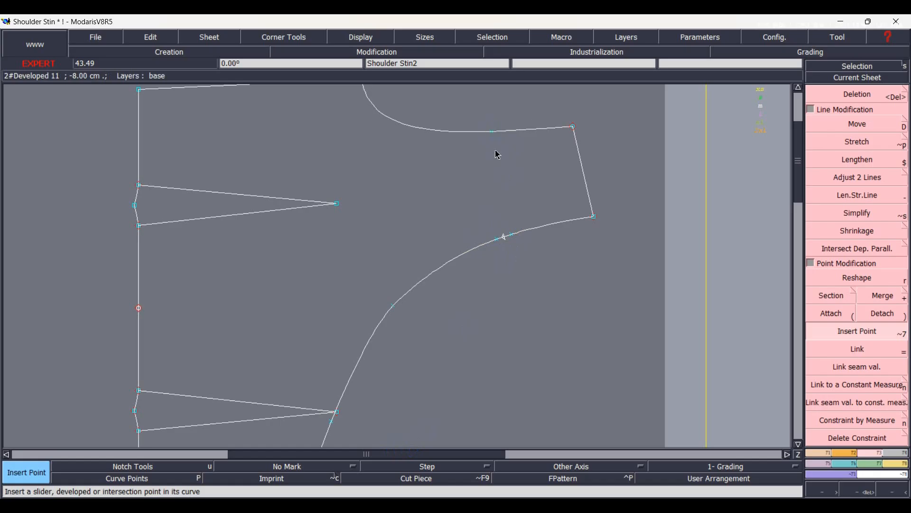
pyautogui.click(813, 300)
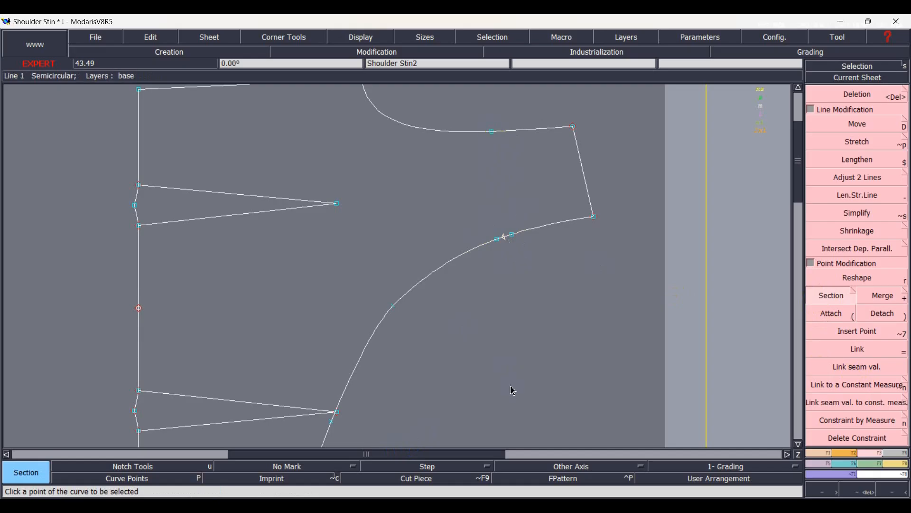
pyautogui.press('Delete')
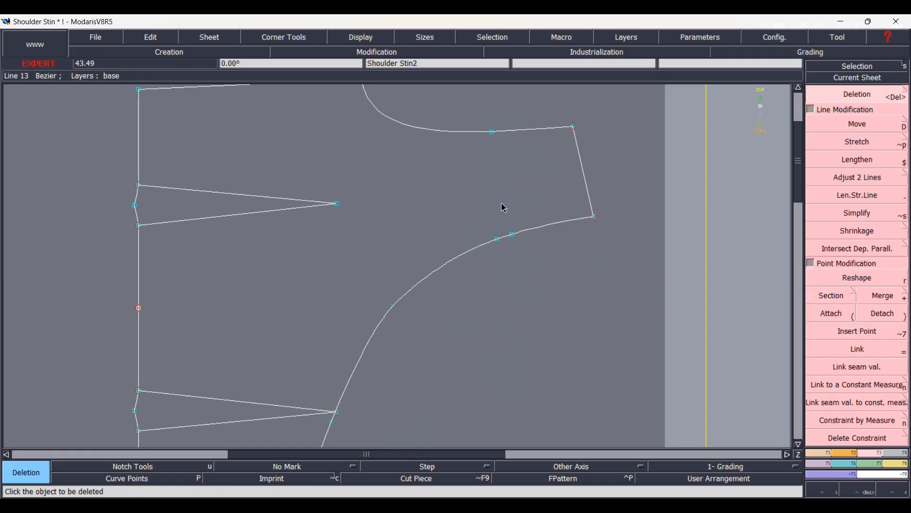
# Draw two straight dart legs from the inserted armhole point to the two inserted points on the front edge curve.
pyautogui.press('l')
pyautogui.click(491, 132)
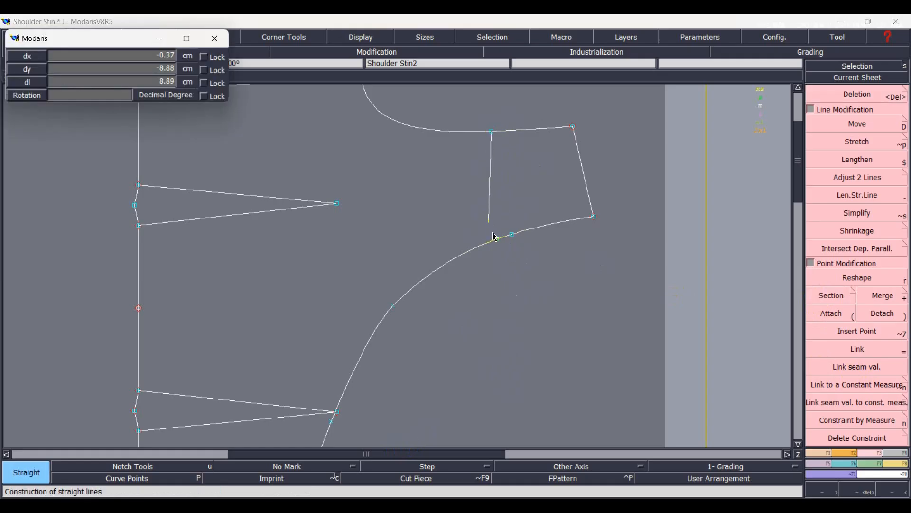
pyautogui.click(498, 241)
pyautogui.click(492, 133)
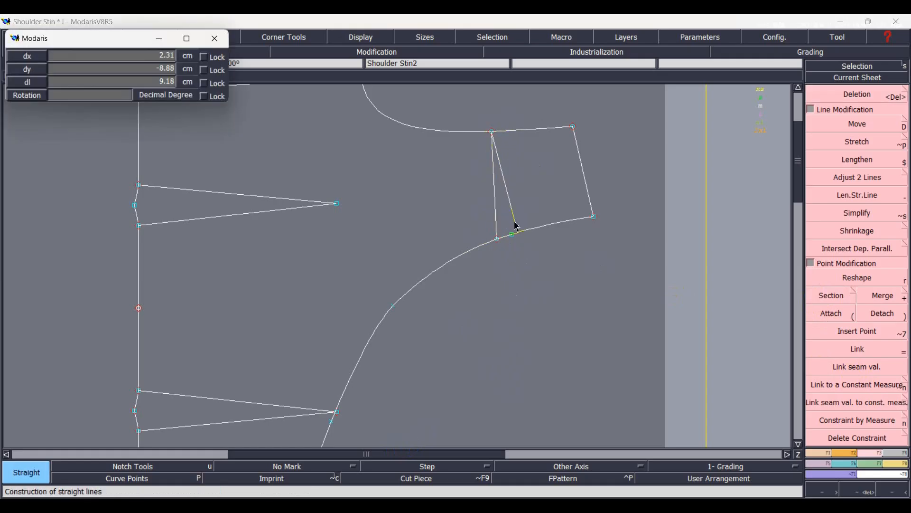
pyautogui.click(514, 235)
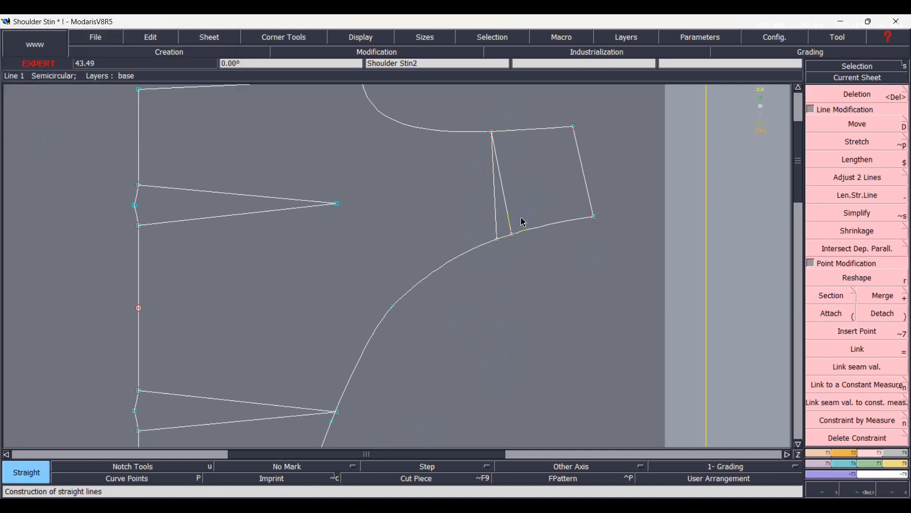
# Duplicate the shoulder section bounded by the upper dart leg, rotating it about the armhole point until the dart closes.
pyautogui.rightClick(507, 206)
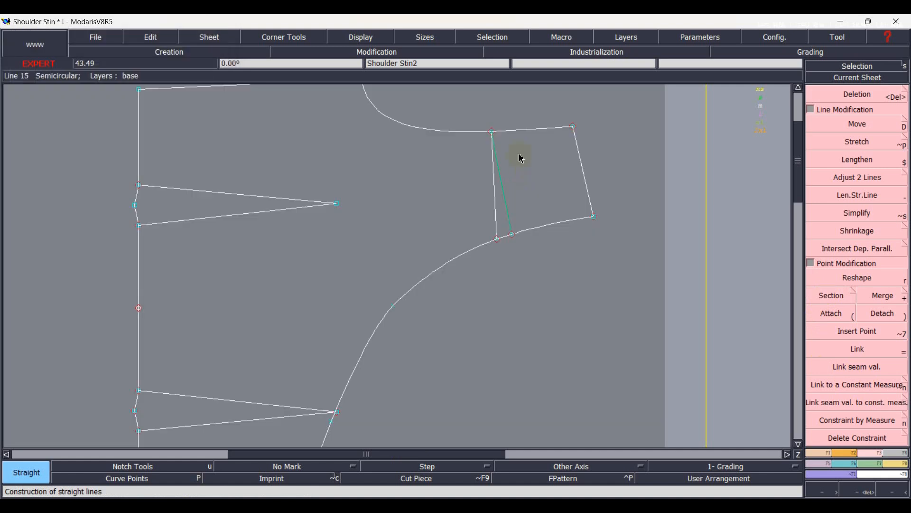
pyautogui.rightClick(528, 130)
pyautogui.rightClick(582, 174)
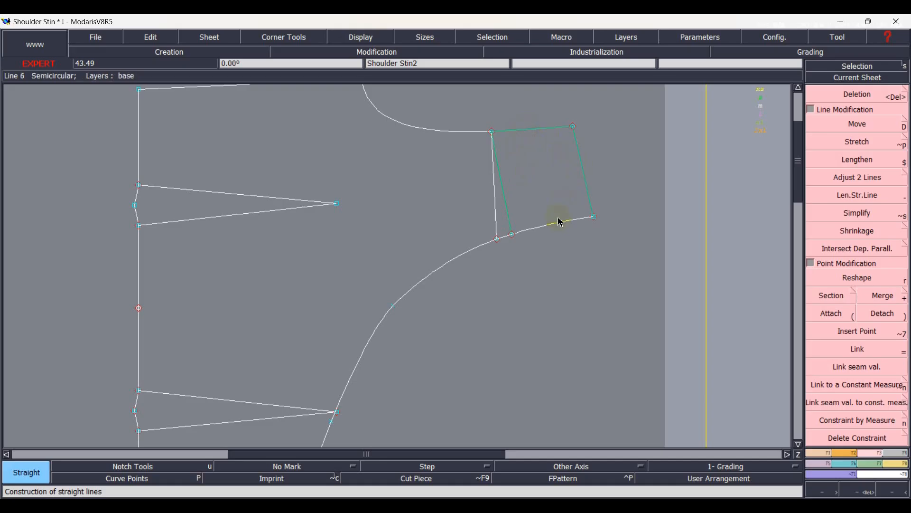
pyautogui.rightClick(556, 227)
pyautogui.press('d')
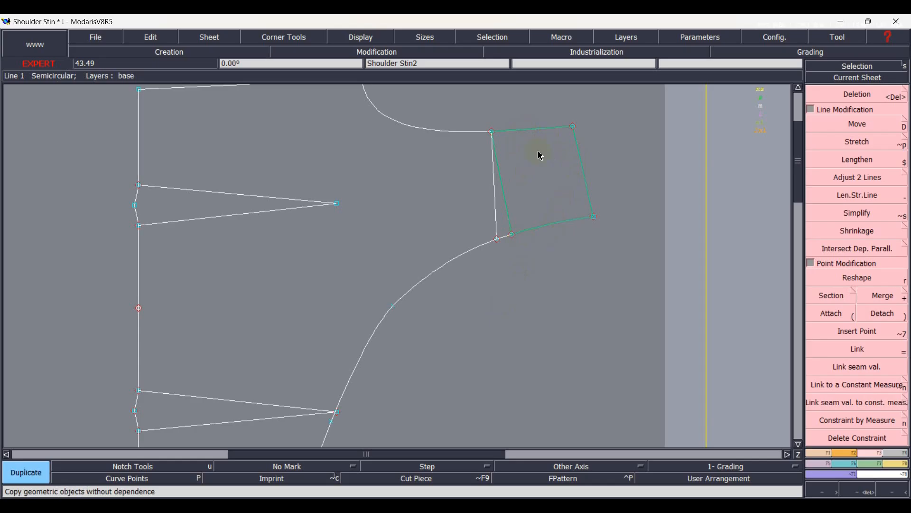
pyautogui.click(495, 135)
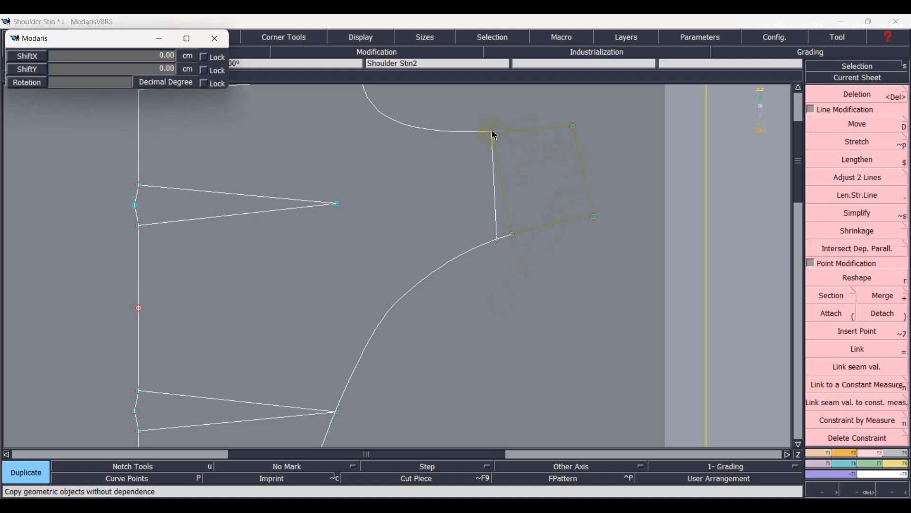
pyautogui.write('2')
pyautogui.press('Return')
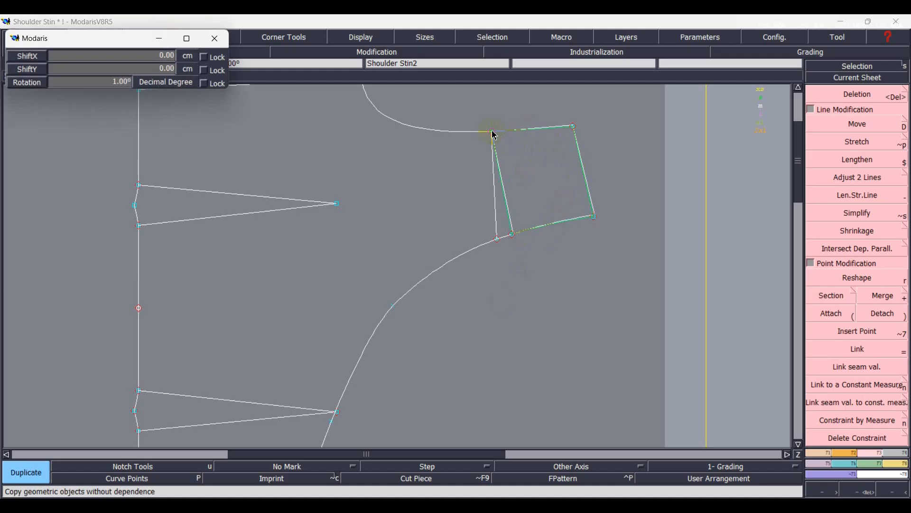
pyautogui.scroll(-6, 492, 133)
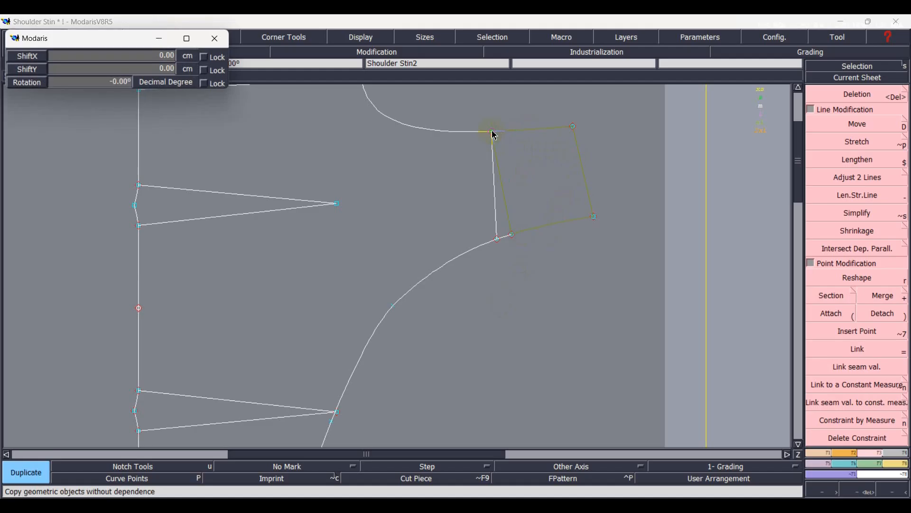
pyautogui.scroll(-4, 495, 136)
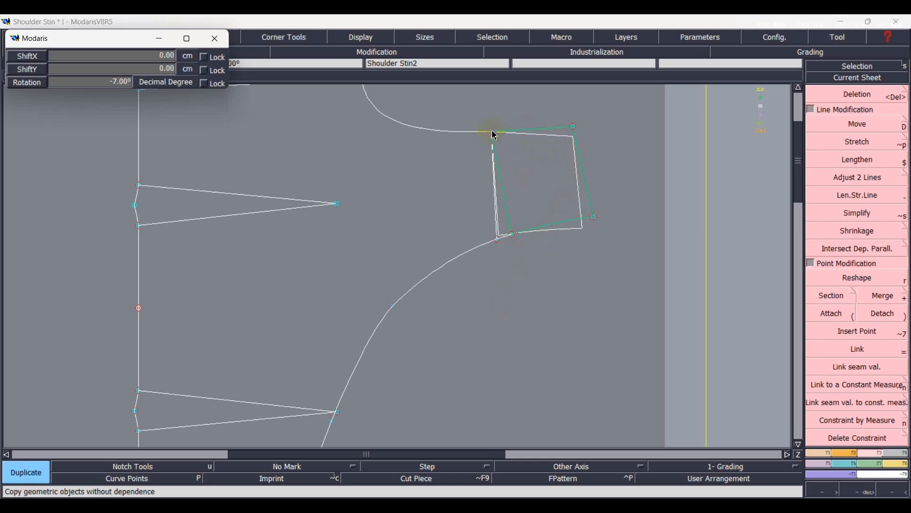
pyautogui.click(494, 134)
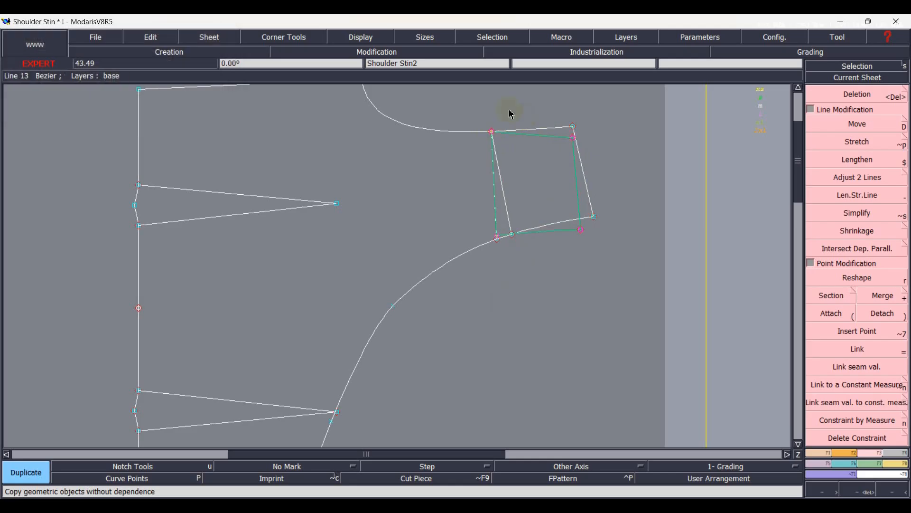
# Move the rotated shoulder section so its corner lands exactly on the dart tip at the armhole.
pyautogui.scroll(5, 509, 112)
pyautogui.scroll(3, 553, 167)
pyautogui.scroll(4, 489, 251)
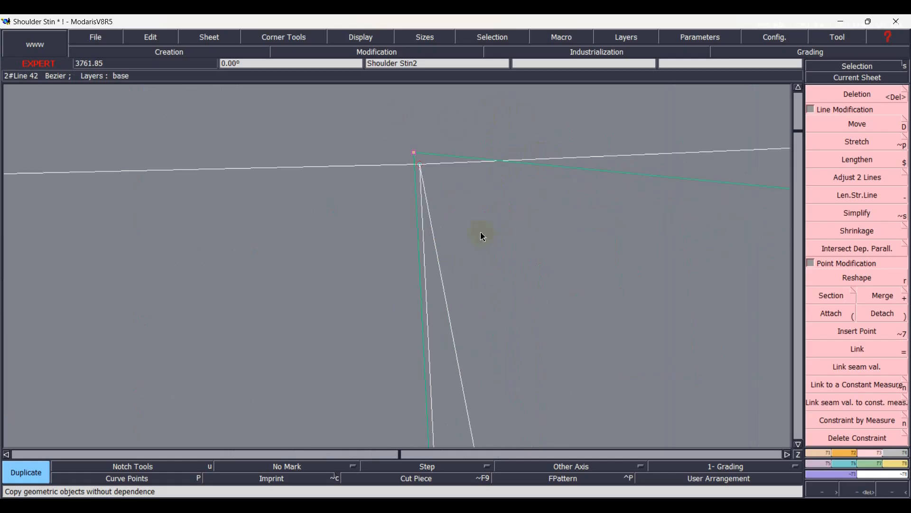
pyautogui.press('d')
pyautogui.click(417, 158)
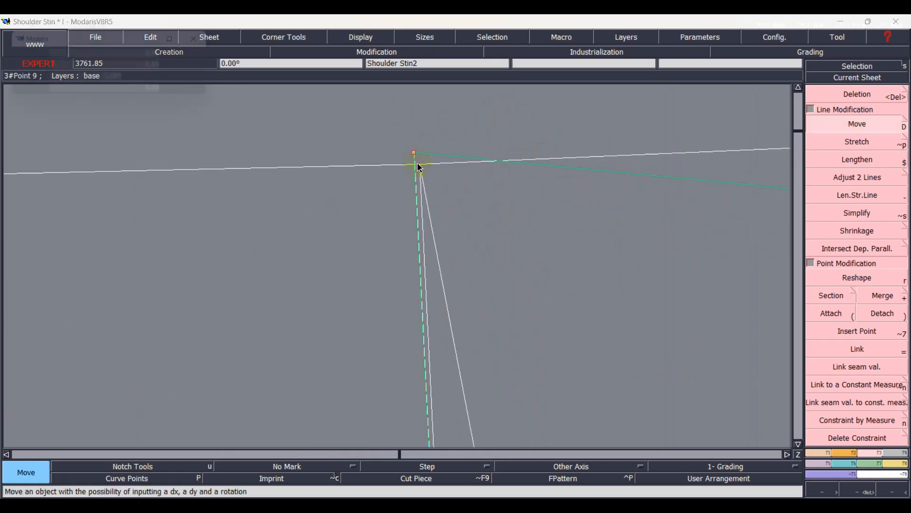
pyautogui.click(420, 165)
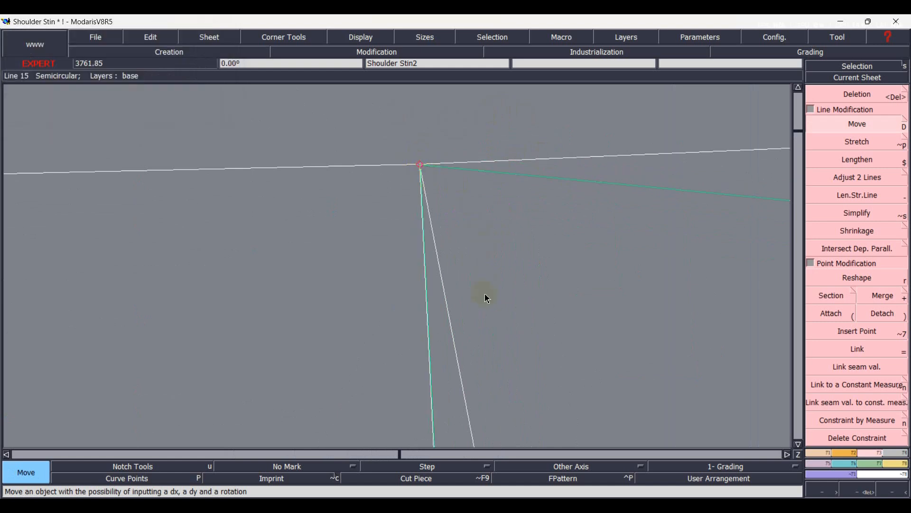
# Delete the original armhole end, shoulder line and front edge segment outside the closed dart, and save the model.
pyautogui.press('Home')
pyautogui.scroll(2, 506, 161)
pyautogui.click(532, 180)
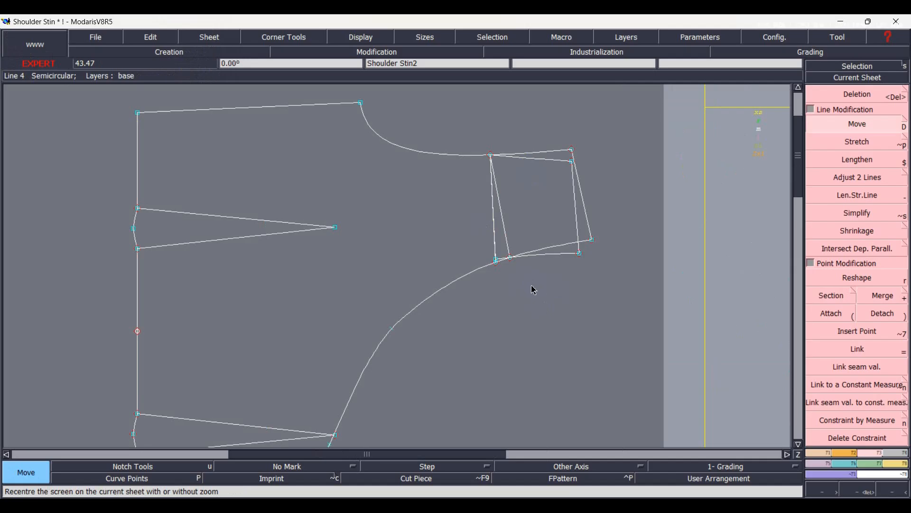
pyautogui.press('Delete')
pyautogui.click(553, 156)
pyautogui.click(591, 227)
pyautogui.click(569, 244)
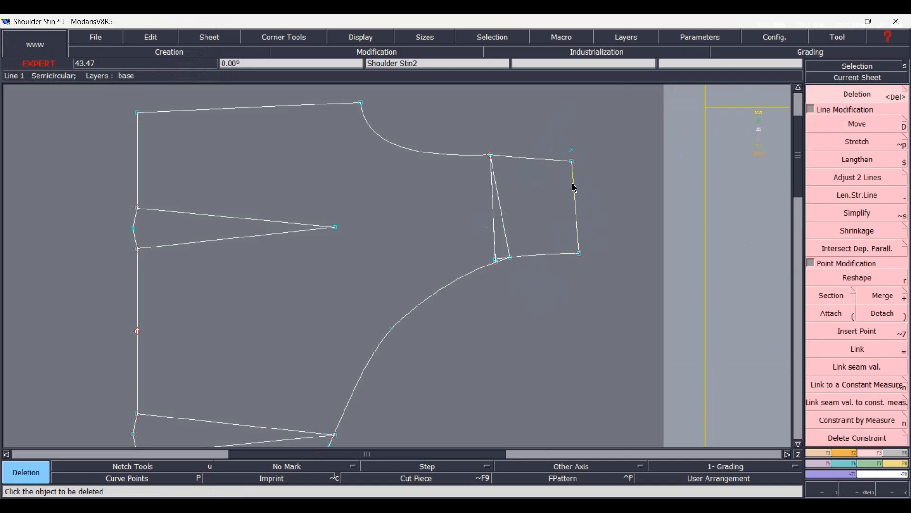
pyautogui.hotkey('ctrl', 's')
pyautogui.click(373, 329)
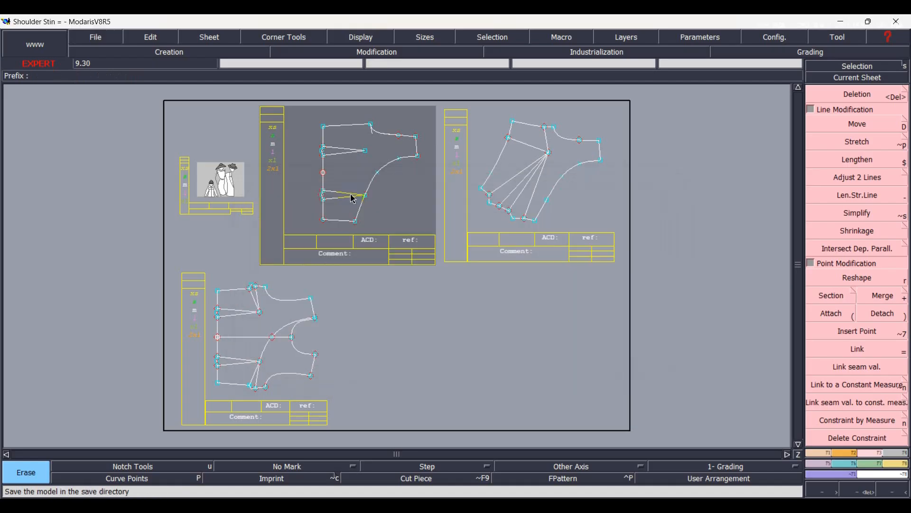
# Draw the centre front line from the waist point to the front edge curve and place a developed point about 1.5 cm above it on the waist.
pyautogui.scroll(3, 335, 135)
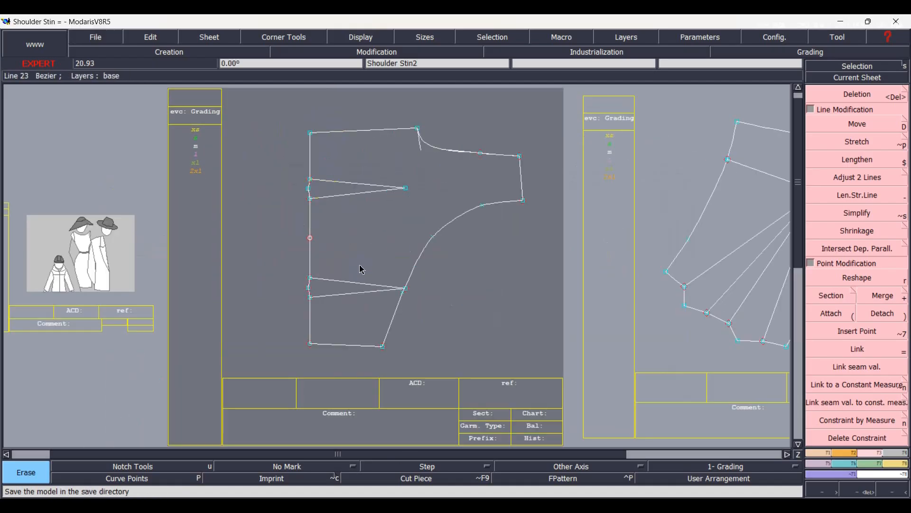
pyautogui.scroll(1, 362, 269)
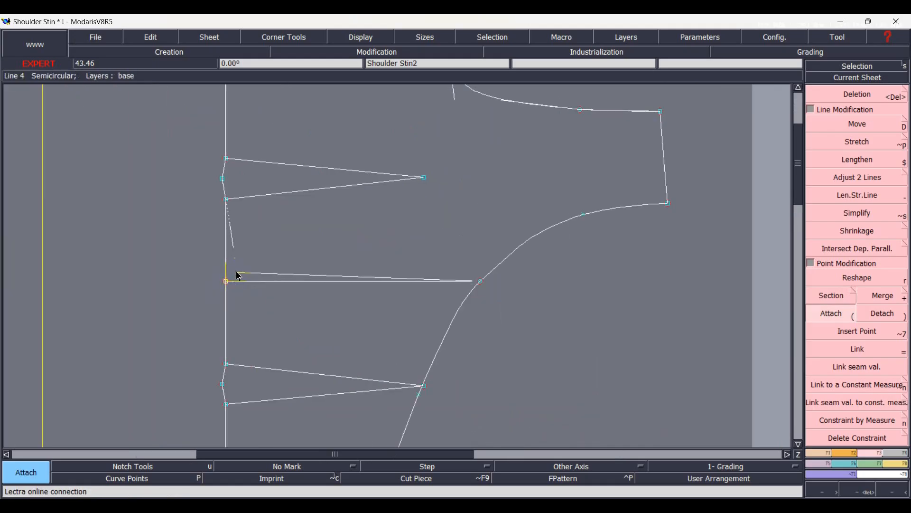
pyautogui.click(242, 270)
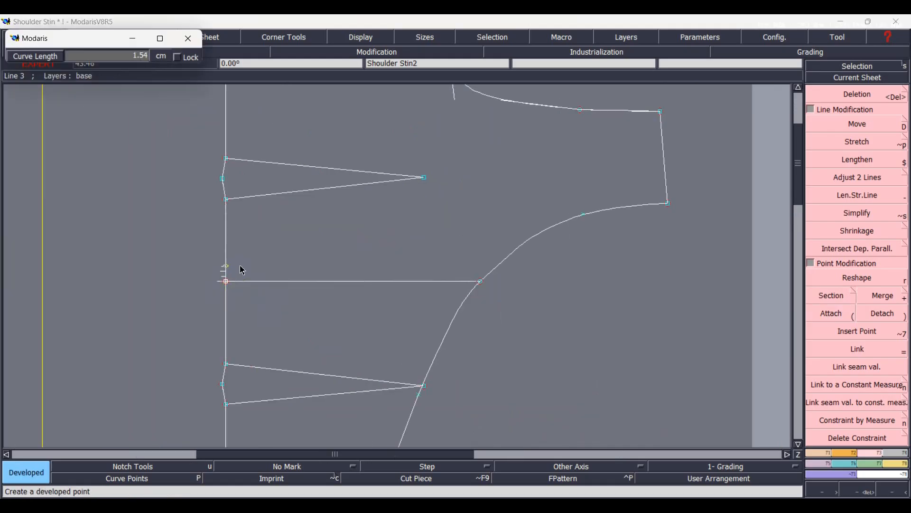
pyautogui.write('1')
pyautogui.press('Return')
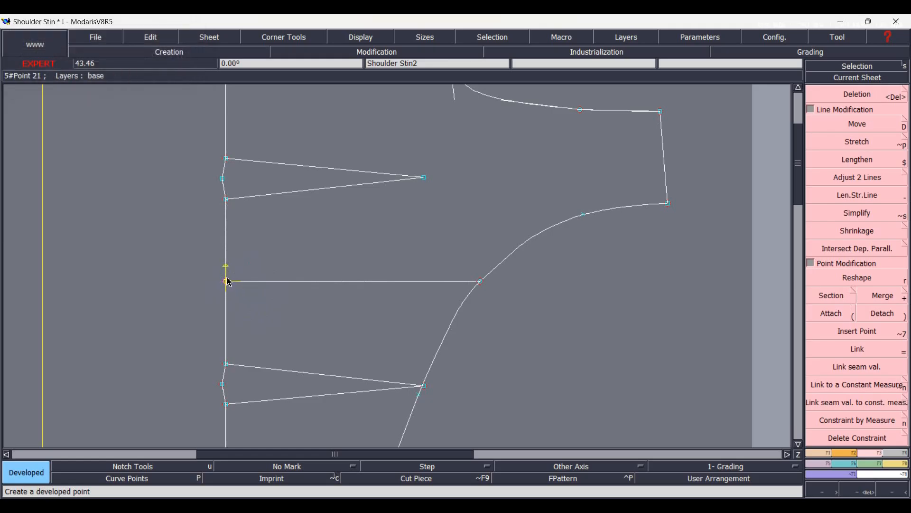
# Place a matching developed point on the waist below the centre front line, and insert both developed points into the waist line.
pyautogui.click(228, 282)
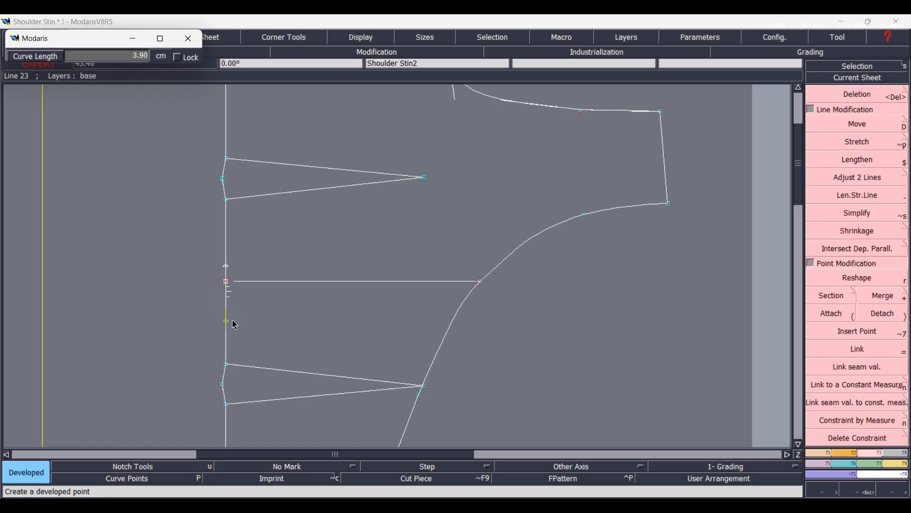
pyautogui.press('Down')
pyautogui.press('Return')
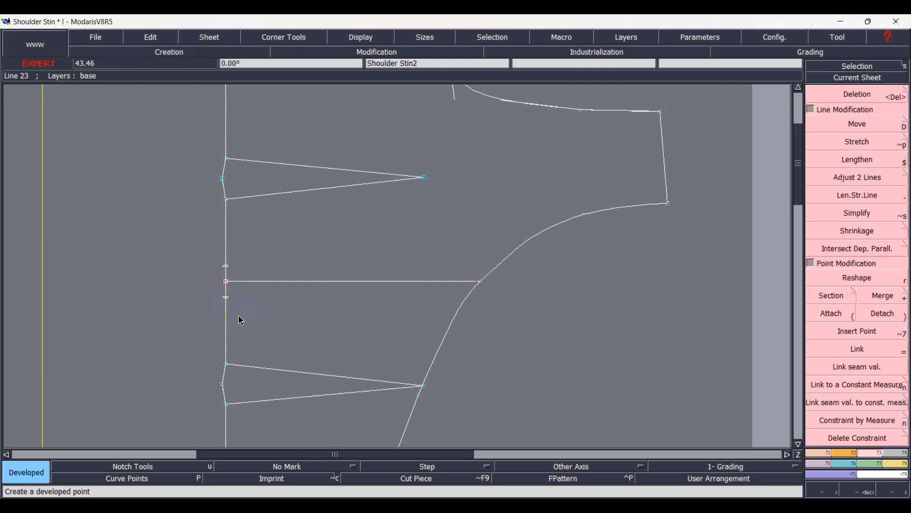
pyautogui.hotkey('alt', '7')
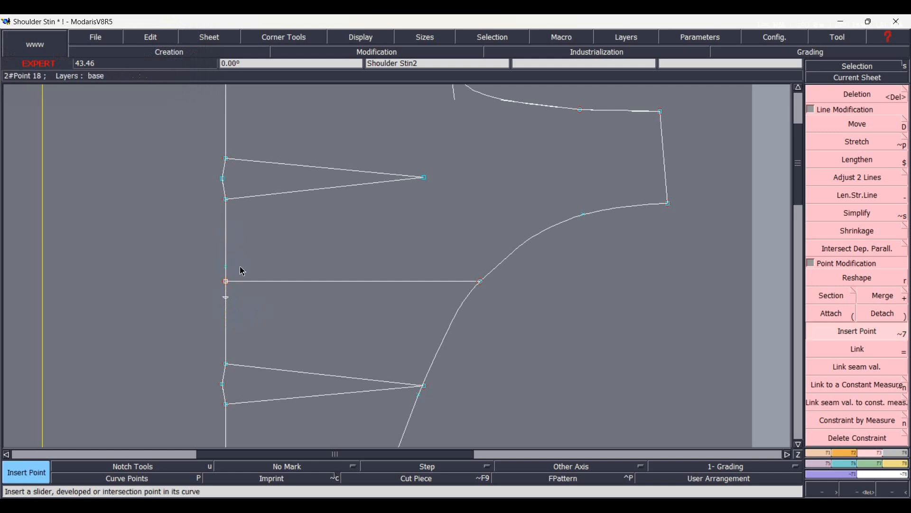
pyautogui.click(227, 297)
pyautogui.click(849, 297)
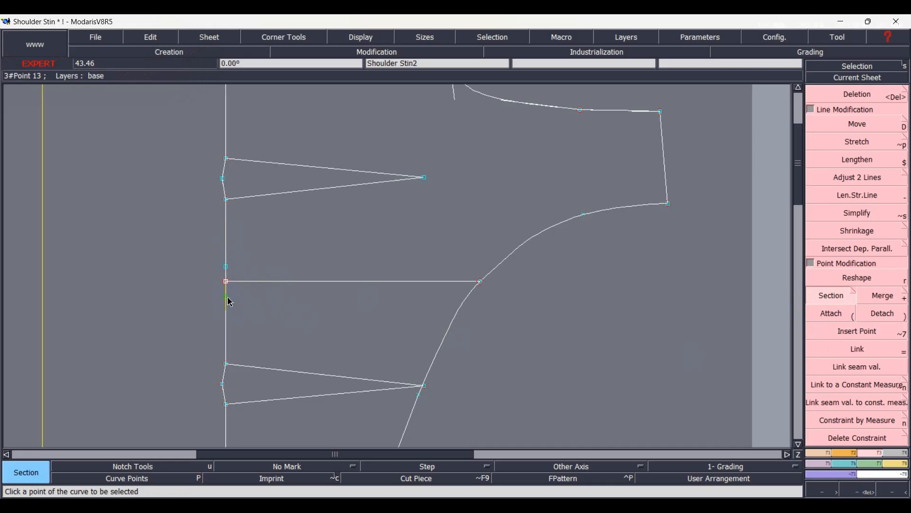
# Draw two straight dart legs from the inserted waist points to the point where the centre front line meets the front edge curve.
pyautogui.press('l')
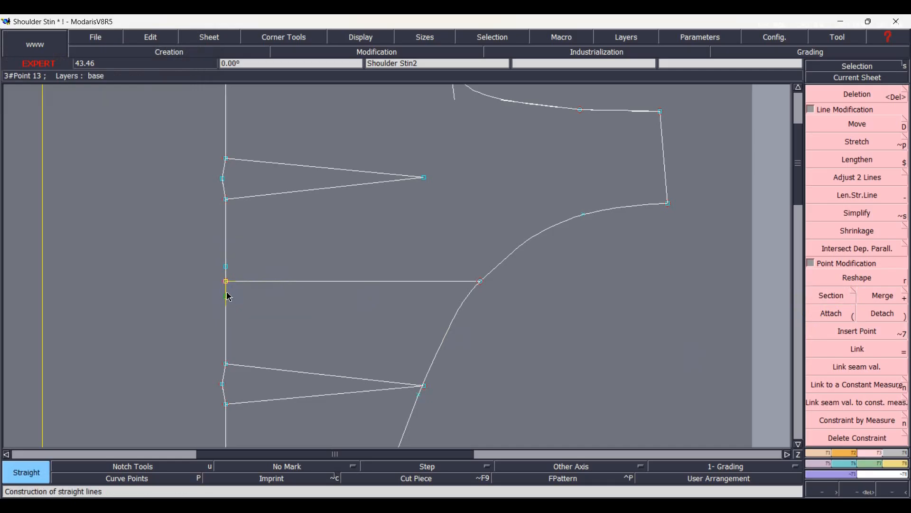
pyautogui.click(226, 297)
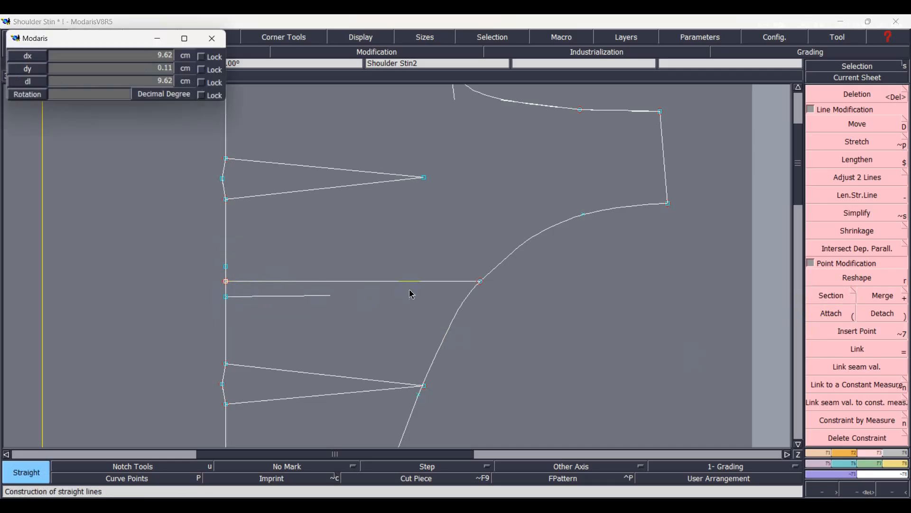
pyautogui.click(480, 281)
pyautogui.click(226, 267)
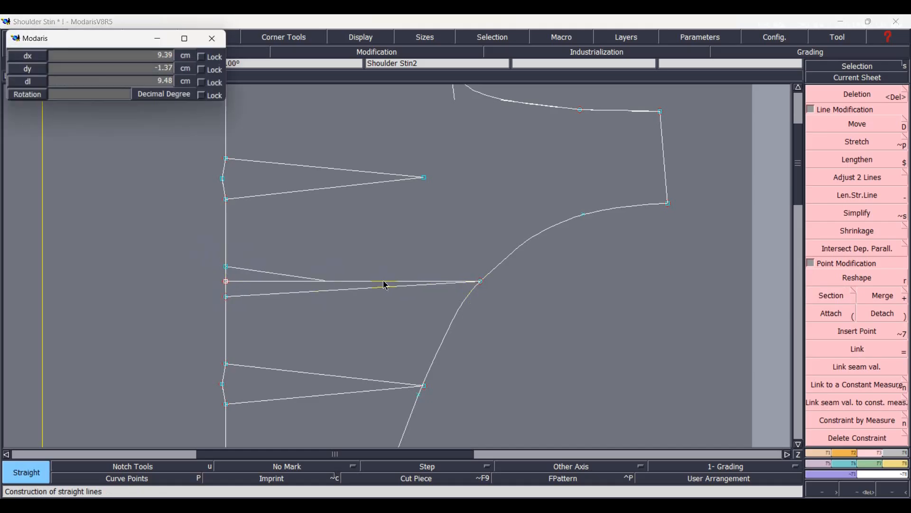
pyautogui.click(481, 281)
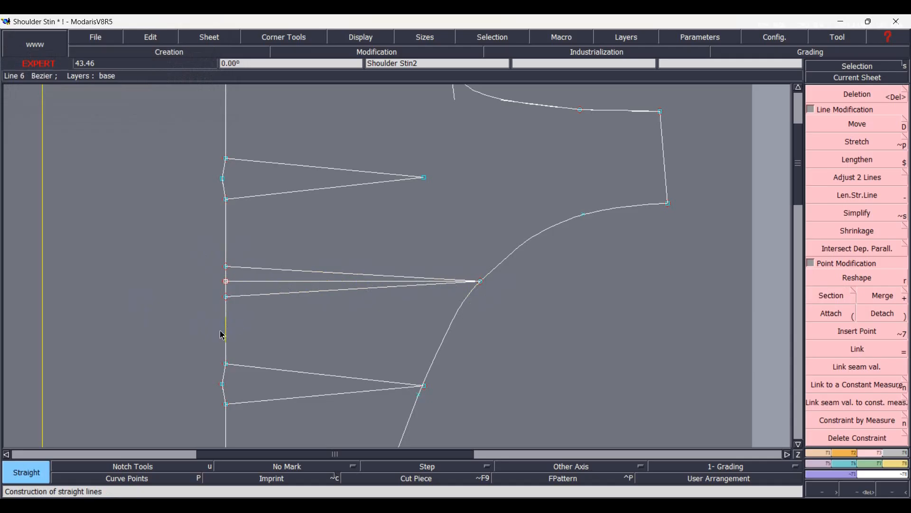
# Check the finished front around the armhole and arrange all the sheets automatically on the desk.
pyautogui.press('Home')
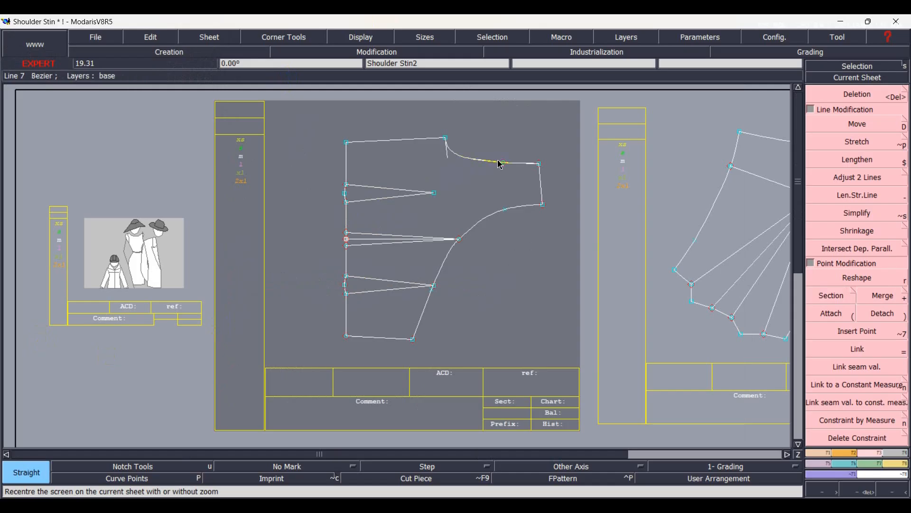
pyautogui.scroll(3, 499, 166)
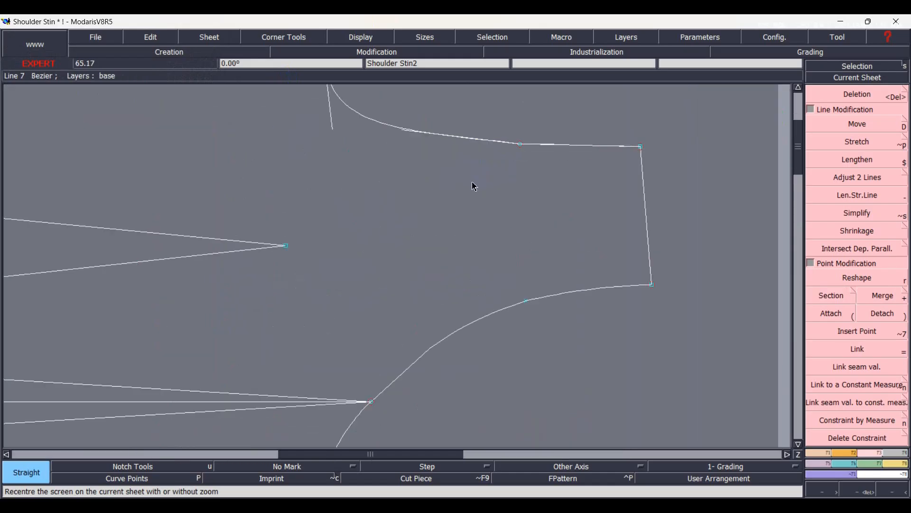
pyautogui.press('Home')
pyautogui.press('r')
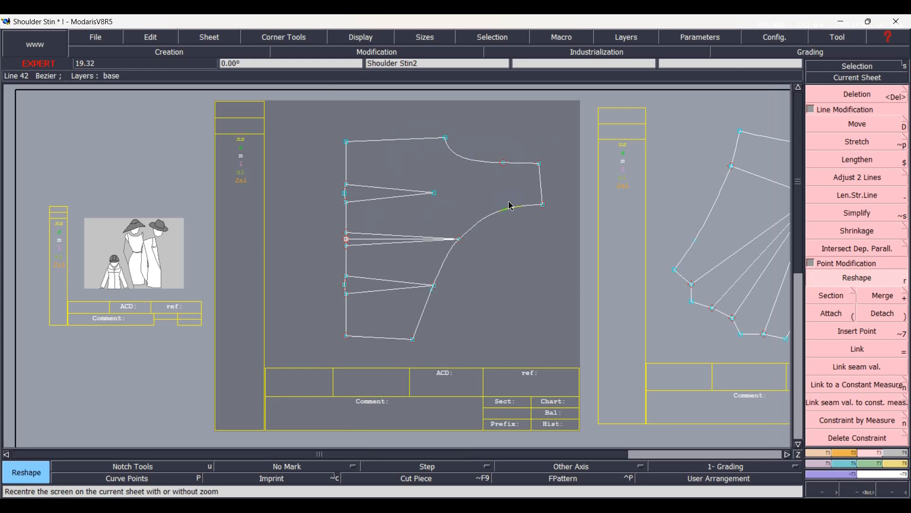
pyautogui.press('j')
pyautogui.click(508, 202)
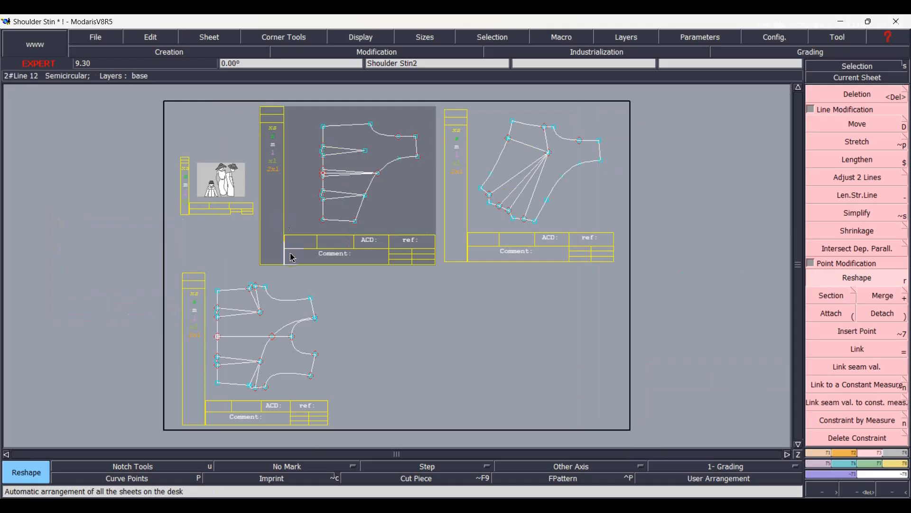
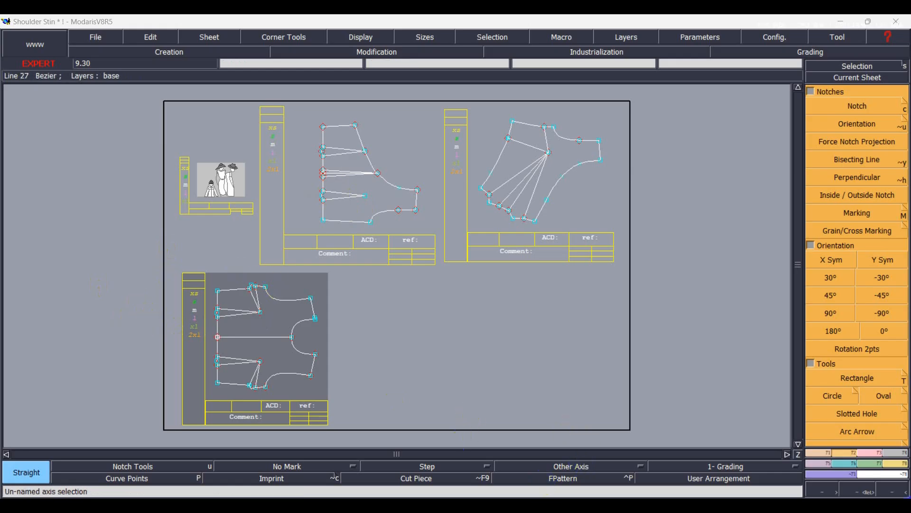
# Delete the waist dart and side dart from the upper half of the full front block.
pyautogui.click(859, 490)
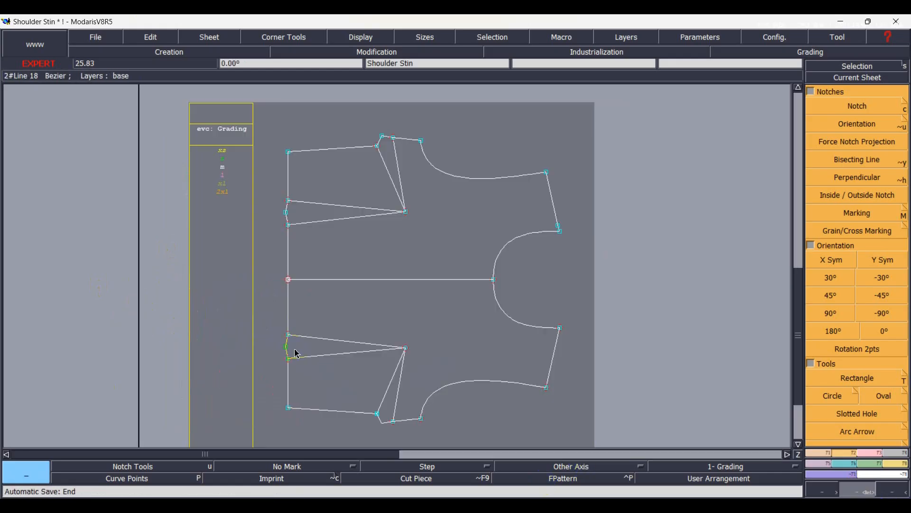
pyautogui.press('Delete')
pyautogui.click(327, 222)
pyautogui.click(336, 205)
pyautogui.click(396, 189)
pyautogui.click(400, 190)
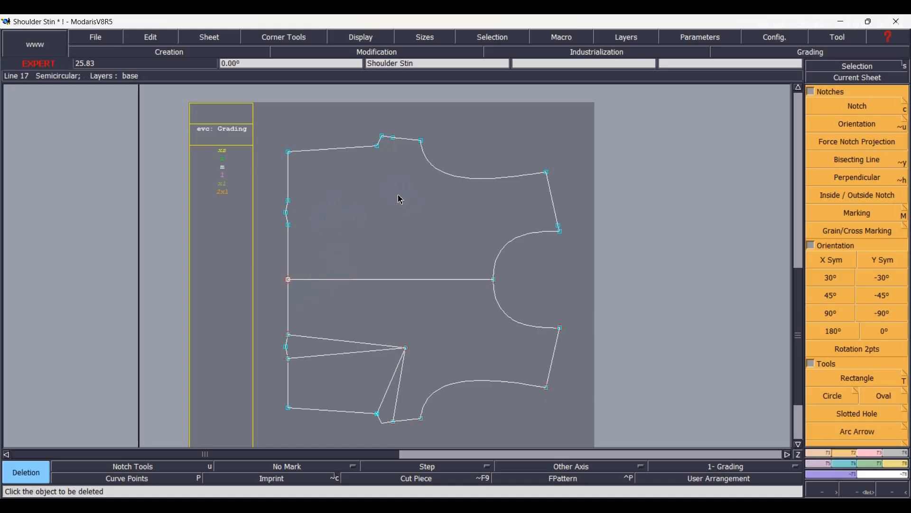
# Measure the waist length from the centre front point to the outer leg of the lower waist dart, and clear the measurement.
pyautogui.press('l')
pyautogui.click(286, 362)
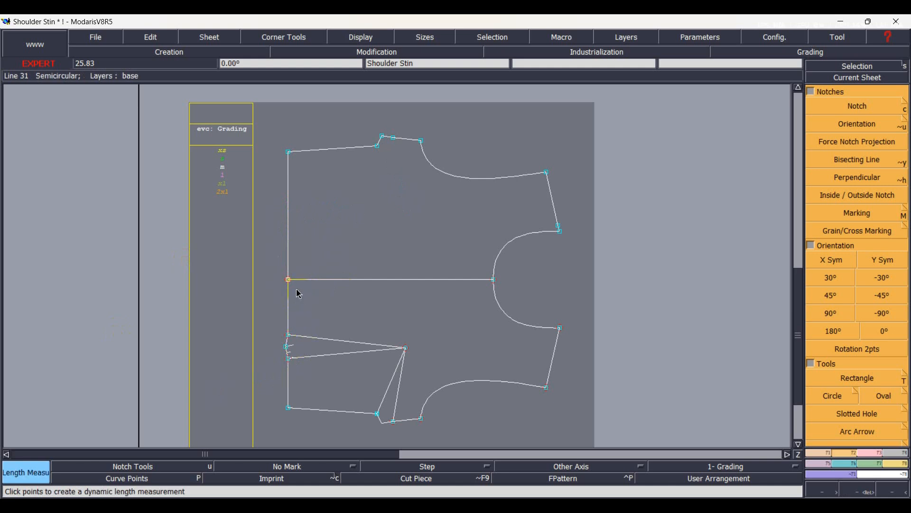
pyautogui.click(289, 280)
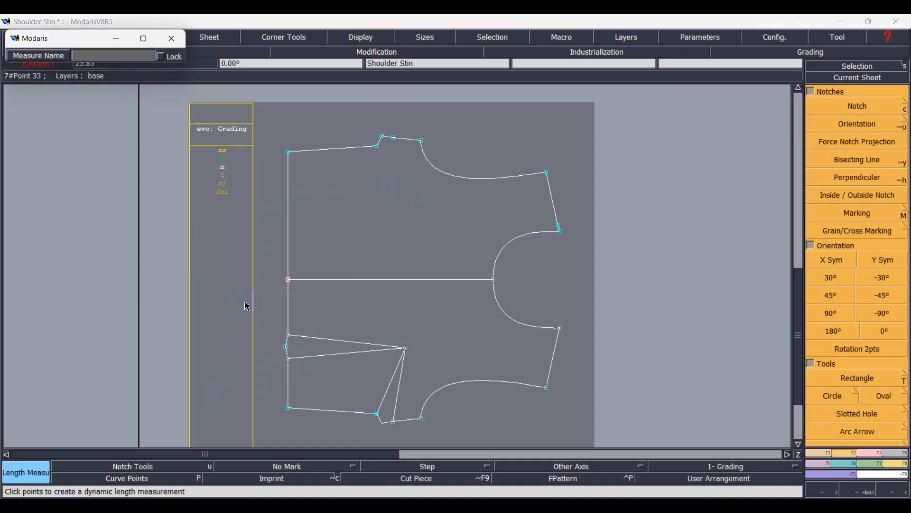
pyautogui.press('Return')
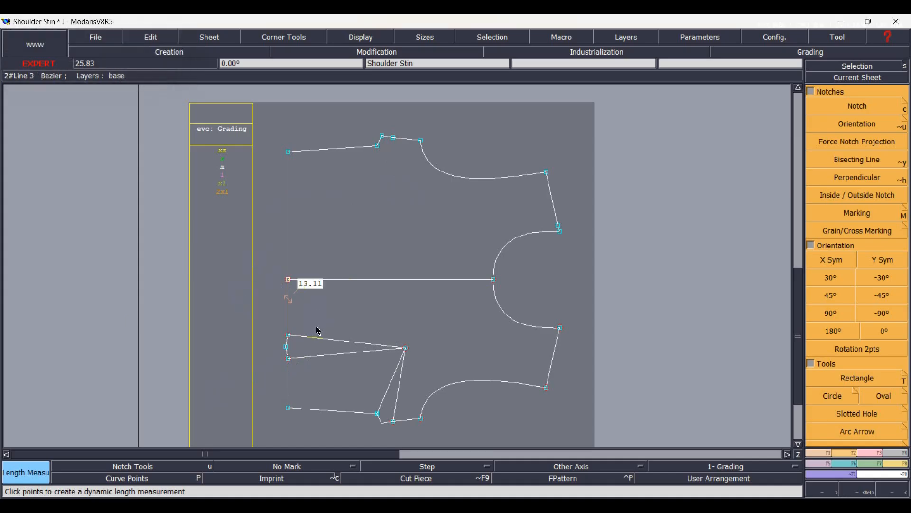
pyautogui.hotkey('ctrl', 'q')
pyautogui.click(409, 293)
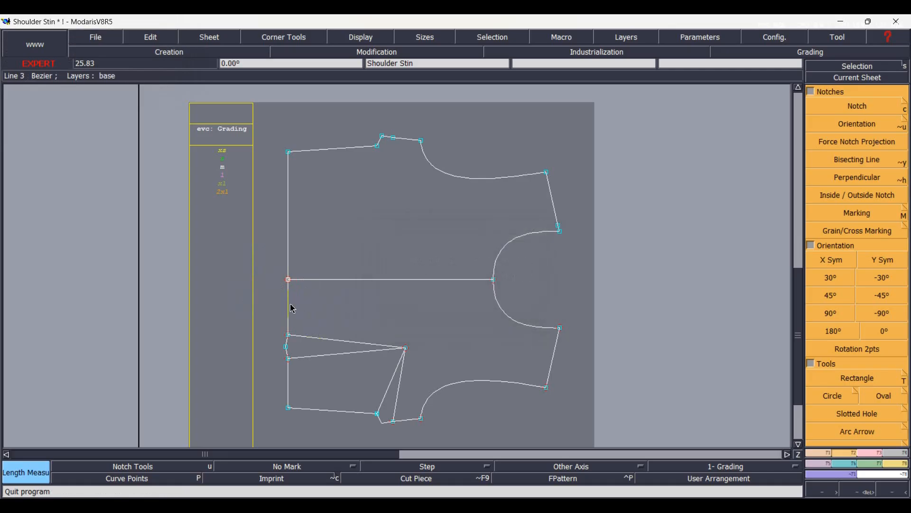
# Place a developed point 13 cm above the centre front point on the waist, insert it into the line and section the waist there.
pyautogui.press('q')
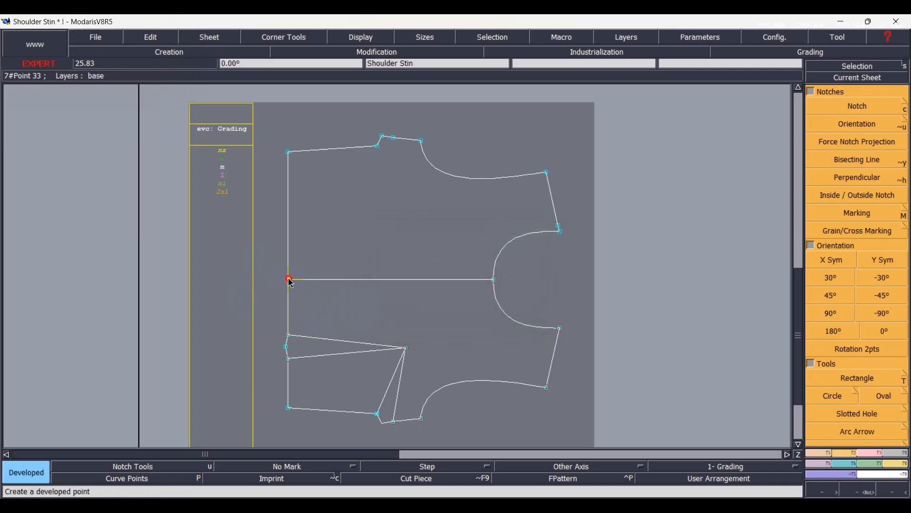
pyautogui.click(290, 281)
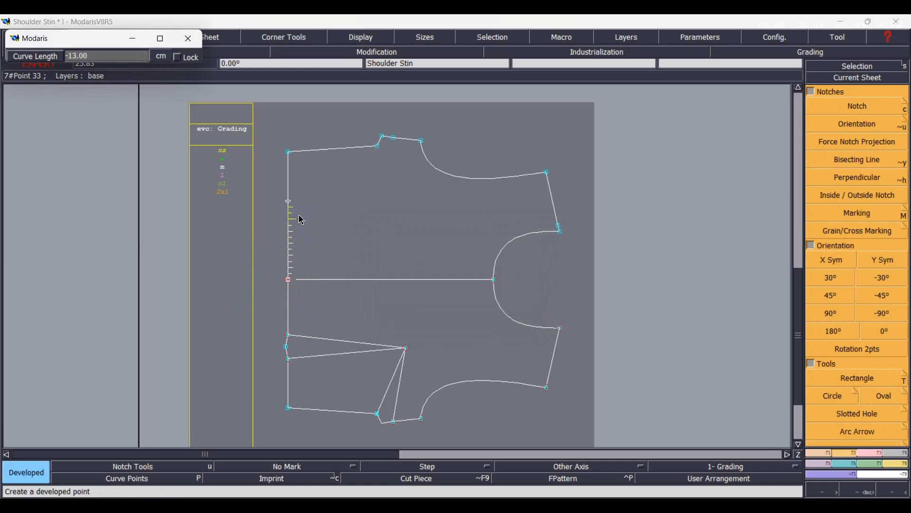
pyautogui.press('Return')
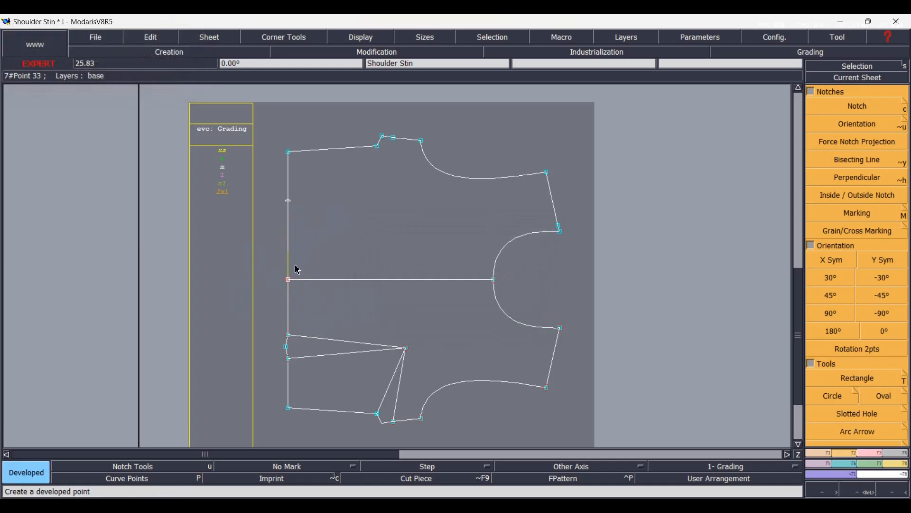
pyautogui.press('Insert')
pyautogui.click(288, 201)
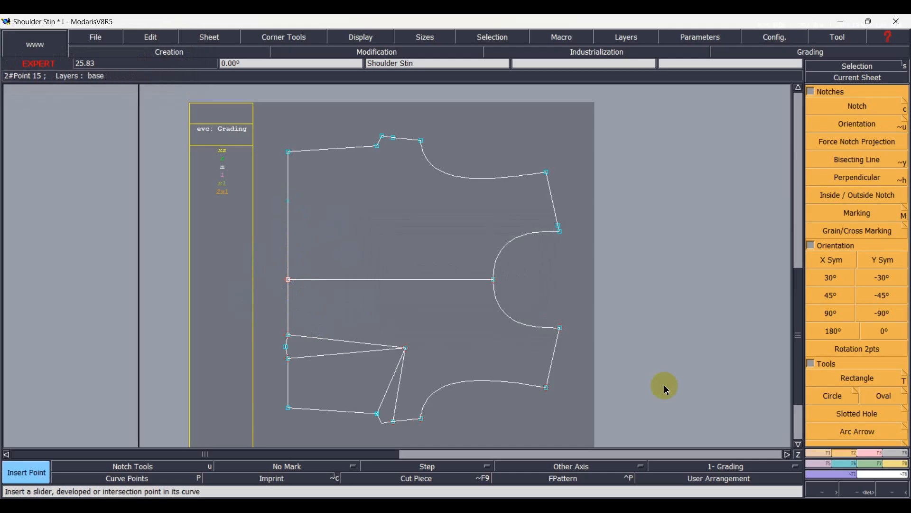
pyautogui.click(856, 466)
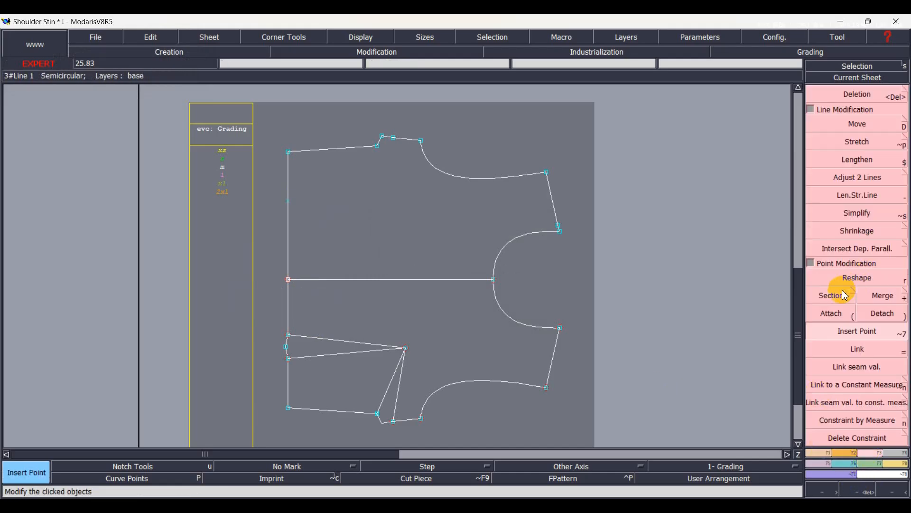
pyautogui.click(804, 300)
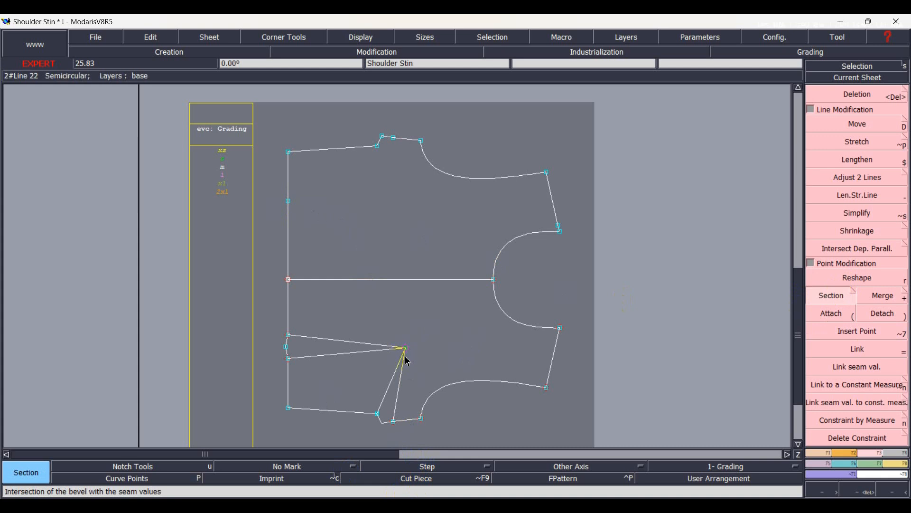
# Draw a horizontal straight line 11 cm long from the lower bust dart apex towards the shoulder.
pyautogui.press('l')
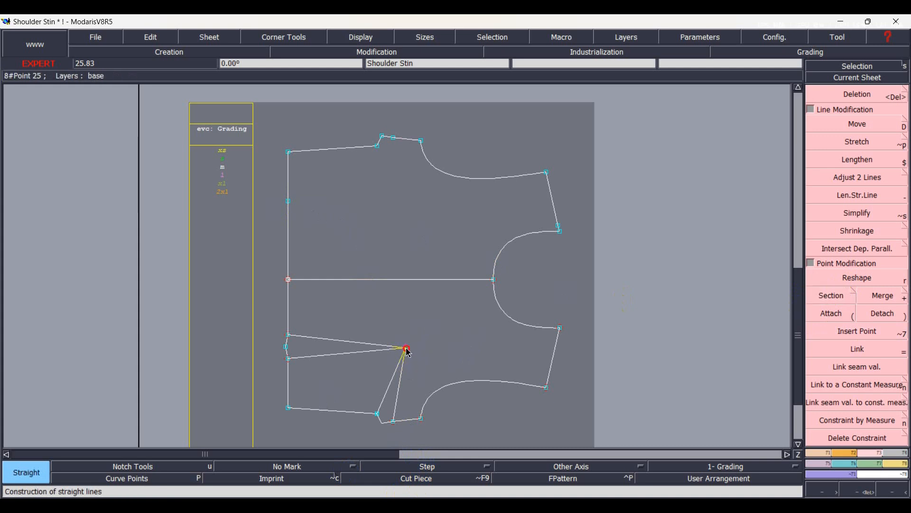
pyautogui.click(405, 348)
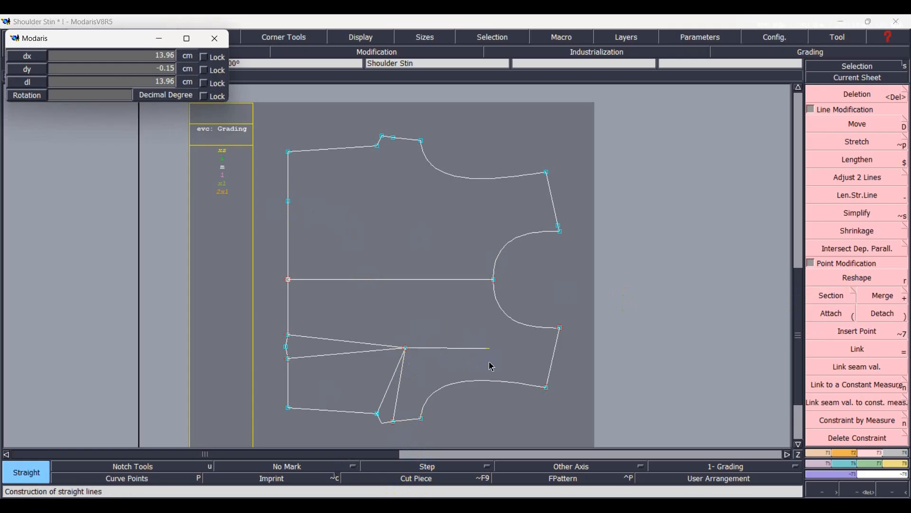
pyautogui.write('11.00')
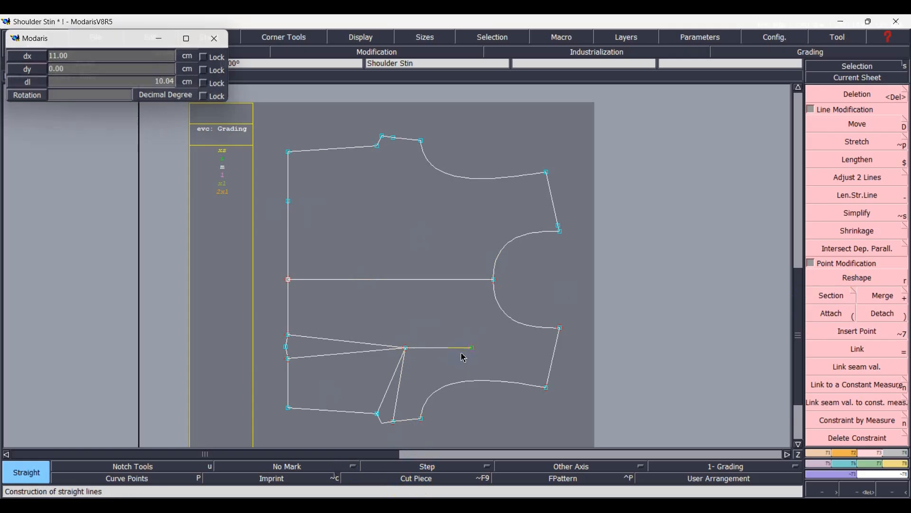
pyautogui.press('Return')
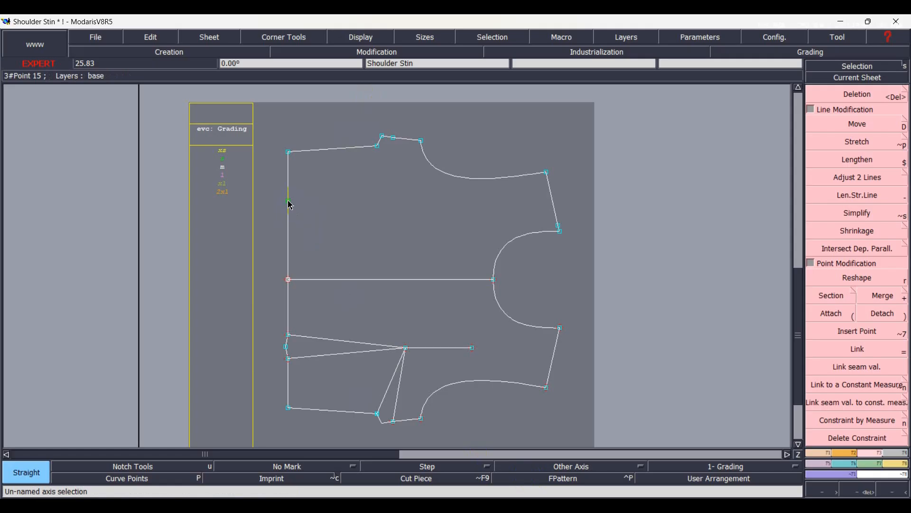
# Draw a Bezier curve from the sectioned waist point to the end of the 11 cm line and reshape it into a smooth outward arc.
pyautogui.click(816, 453)
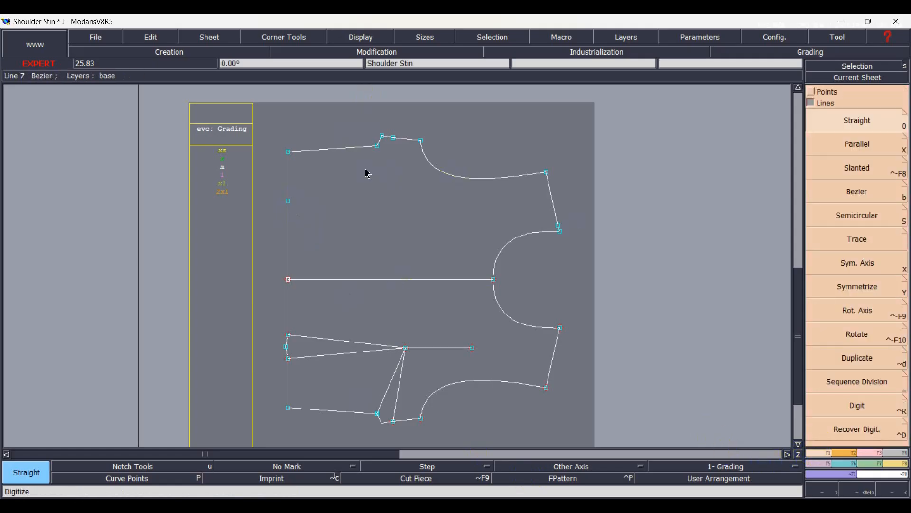
pyautogui.press('b')
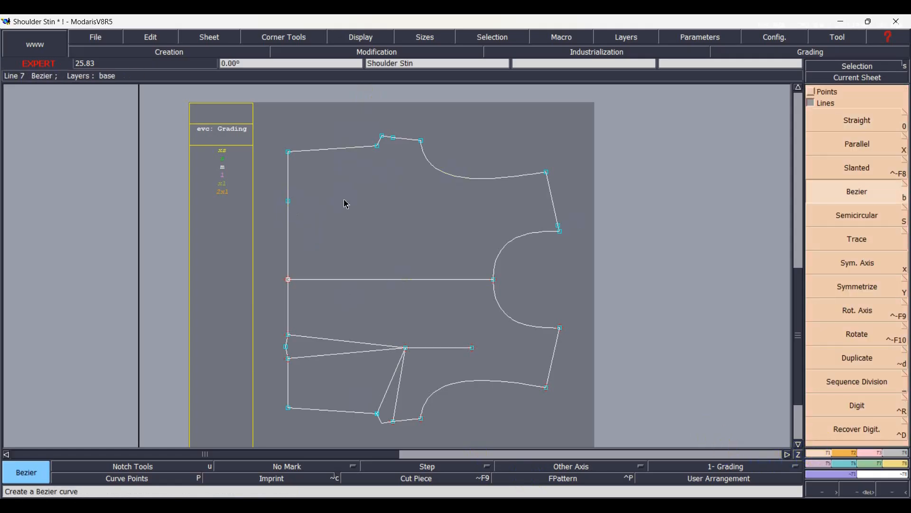
pyautogui.click(289, 201)
pyautogui.click(472, 348)
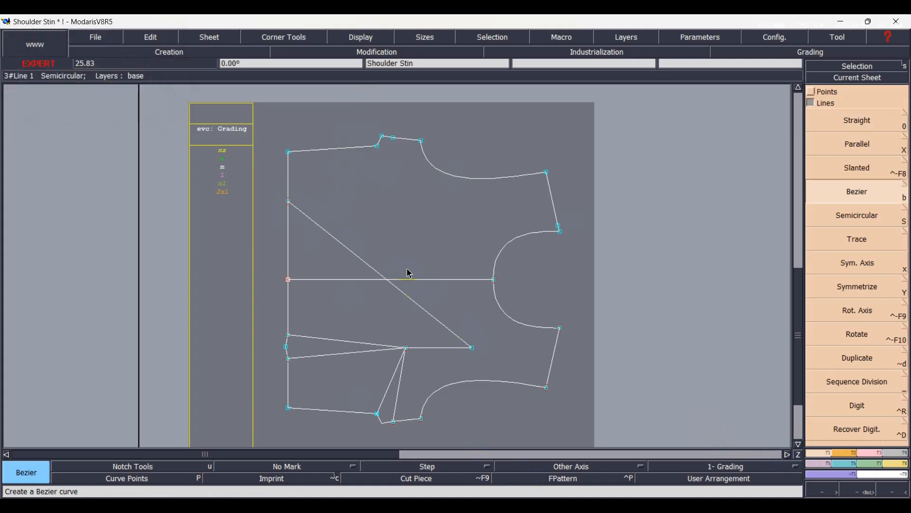
pyautogui.press('h')
pyautogui.press('r')
pyautogui.moveTo(343, 243); pyautogui.dragTo(360, 241)
pyautogui.moveTo(414, 302); pyautogui.dragTo(421, 287)
pyautogui.moveTo(360, 240); pyautogui.dragTo(363, 235)
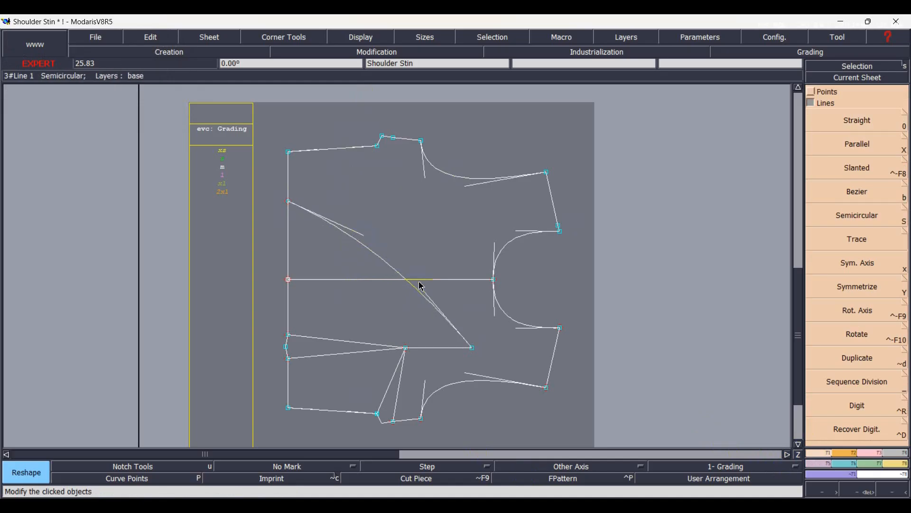
pyautogui.moveTo(422, 282); pyautogui.dragTo(424, 277)
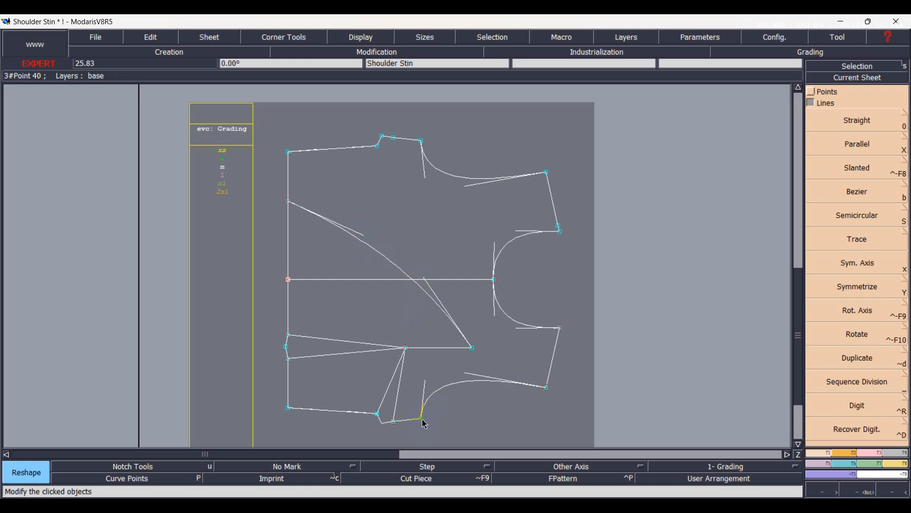
# Draw a Bezier curve from the lower underarm point to the end of the 11 cm line and reshape its start to follow the armhole.
pyautogui.press('b')
pyautogui.click(421, 418)
pyautogui.click(472, 349)
pyautogui.scroll(3, 451, 411)
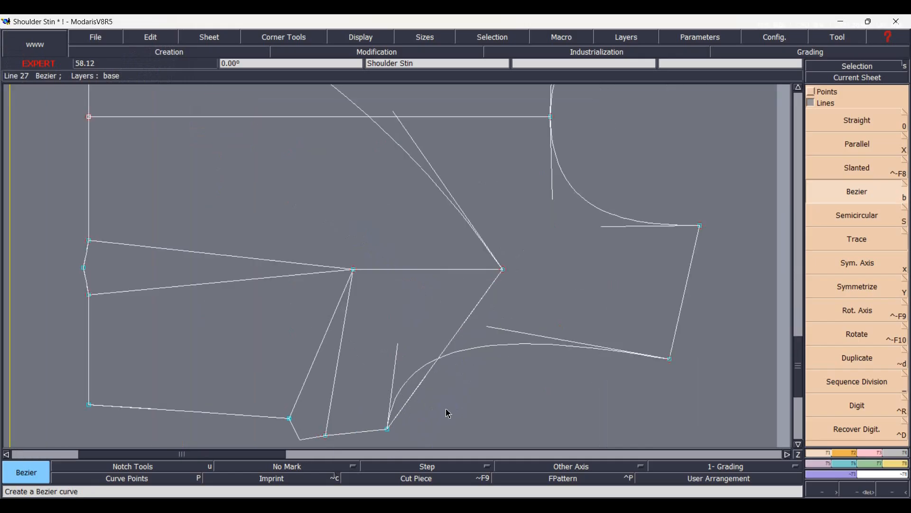
pyautogui.press('r')
pyautogui.click(423, 381)
pyautogui.click(405, 355)
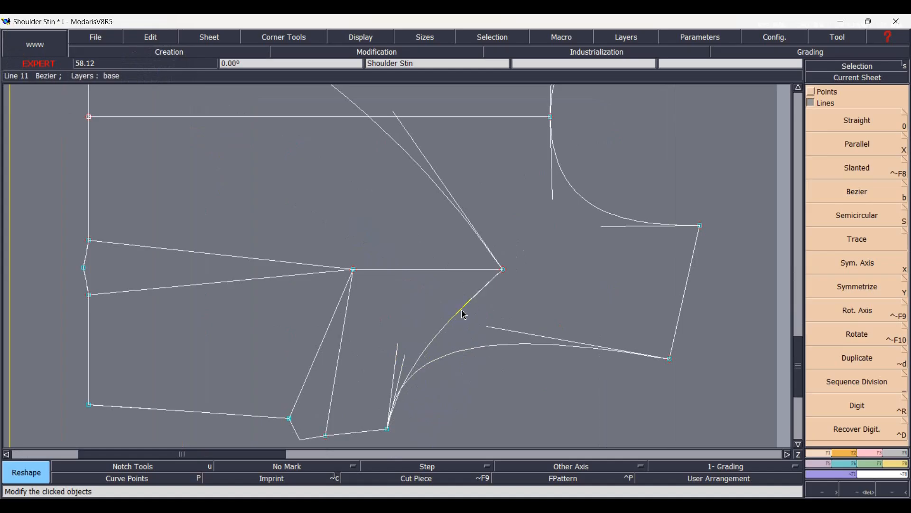
pyautogui.click(407, 361)
pyautogui.click(405, 357)
pyautogui.click(405, 359)
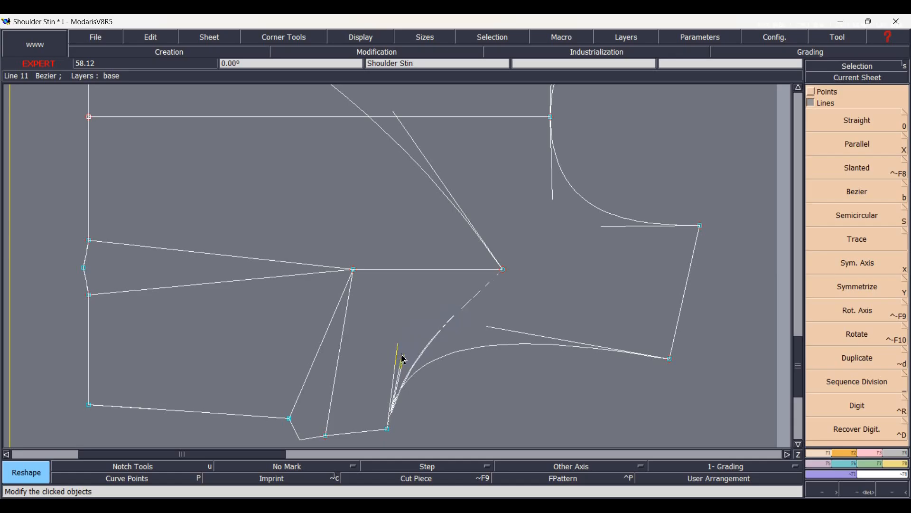
pyautogui.click(402, 358)
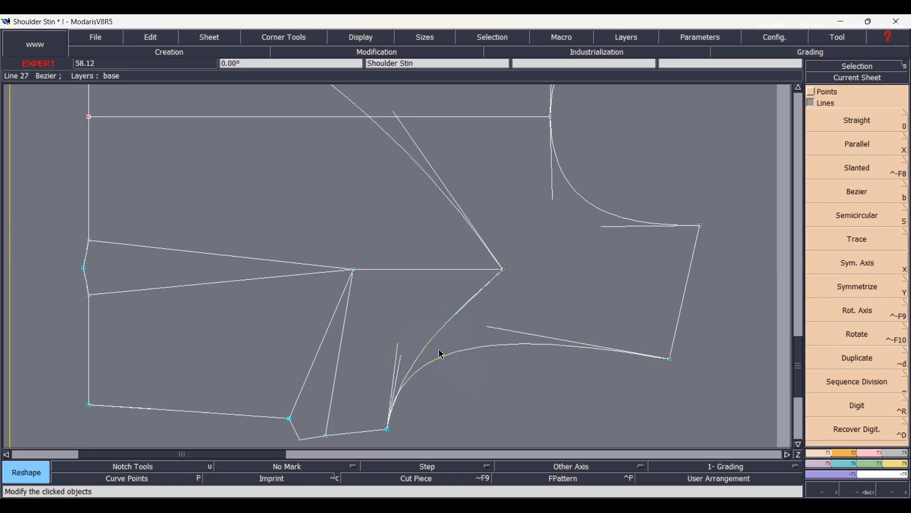
pyautogui.press('Home')
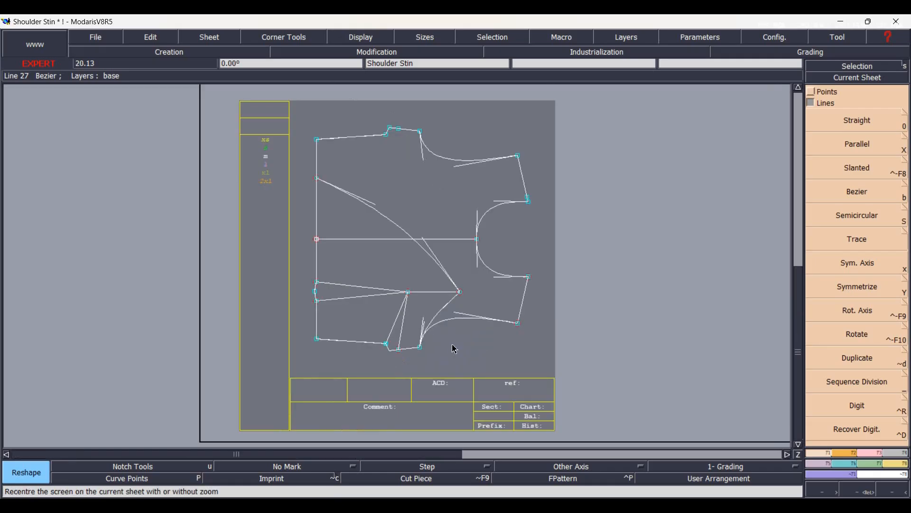
# Delete the old armhole, shoulder, neckline and upper-half outlines outside the new curves, and insert the centre front intersection point into the front edge curve.
pyautogui.press('Delete')
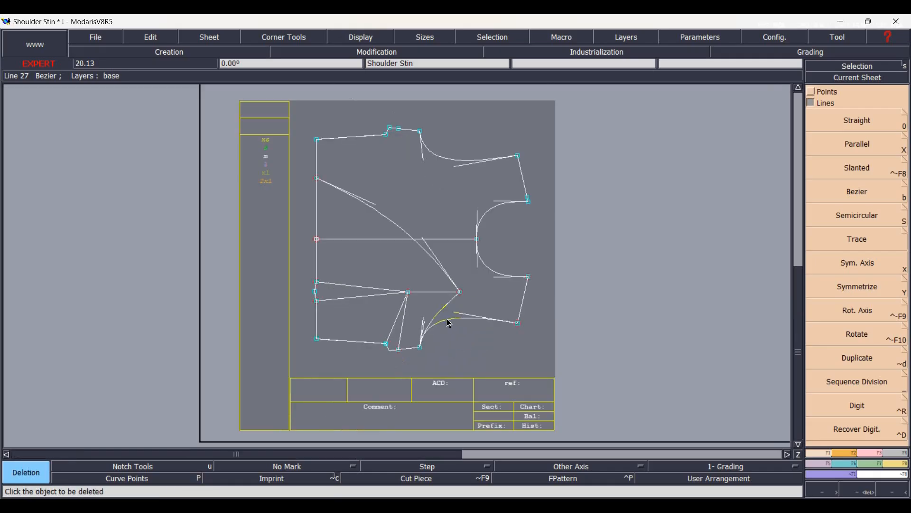
pyautogui.click(449, 326)
pyautogui.click(523, 304)
pyautogui.click(490, 274)
pyautogui.click(490, 211)
pyautogui.click(524, 178)
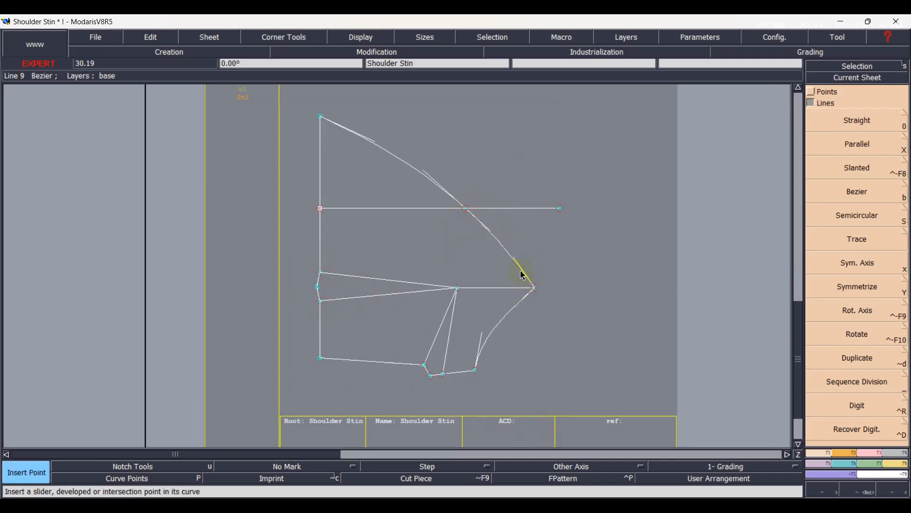
# Delete the end point of the centre front line beyond the front edge curve.
pyautogui.press('Delete')
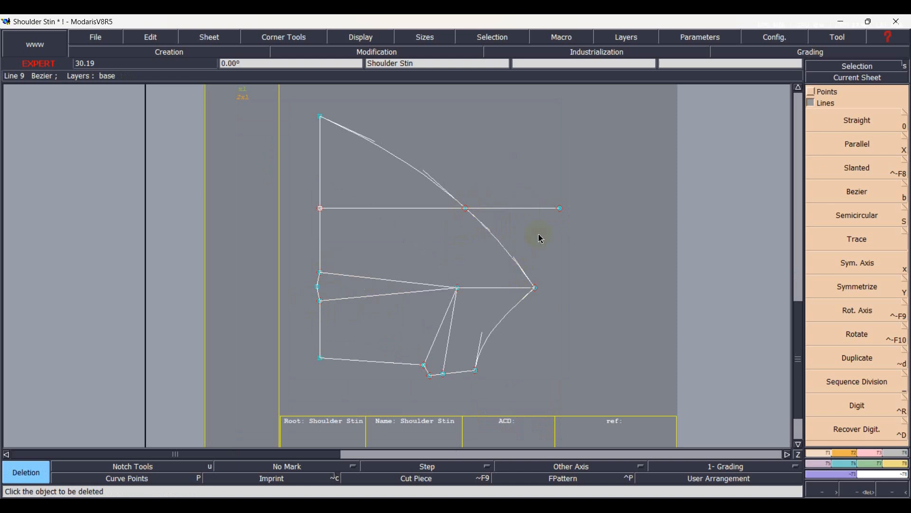
pyautogui.click(562, 212)
pyautogui.press('0')
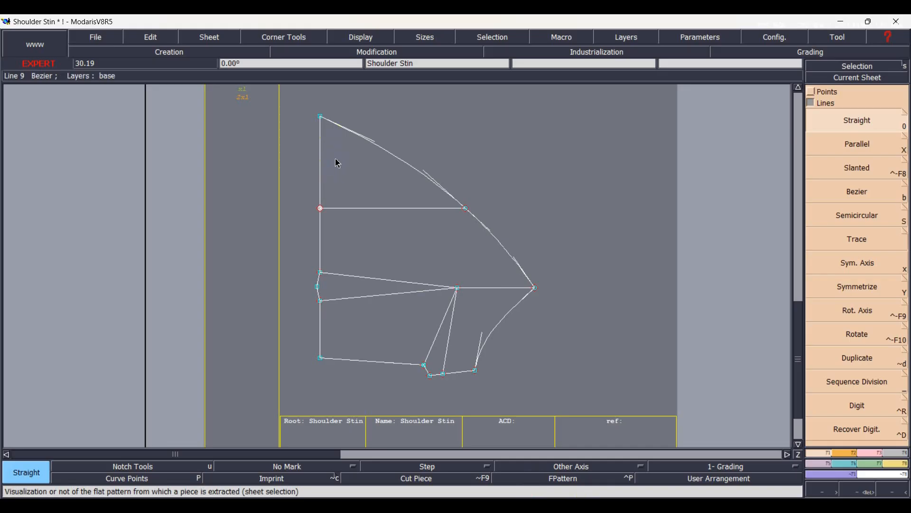
# Place a developed point 2.50 cm below the upper end of the waist line and insert it into the line.
pyautogui.press('d')
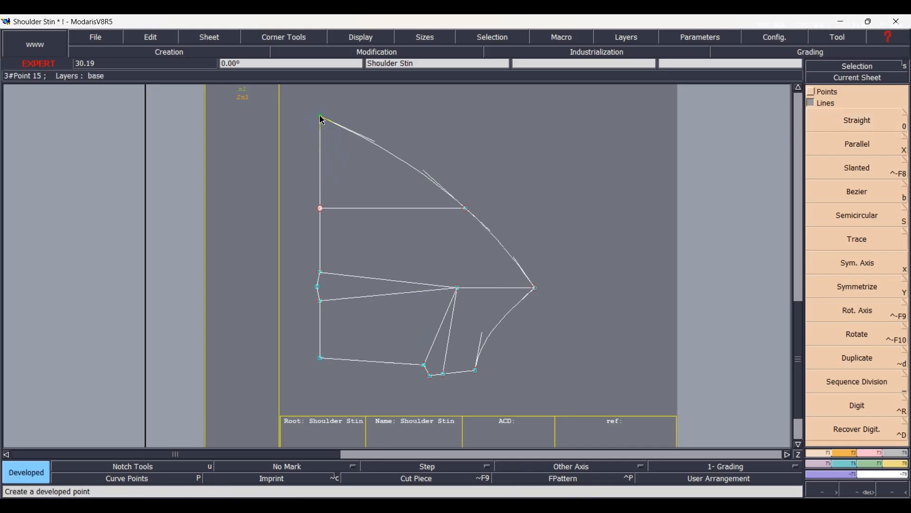
pyautogui.click(322, 133)
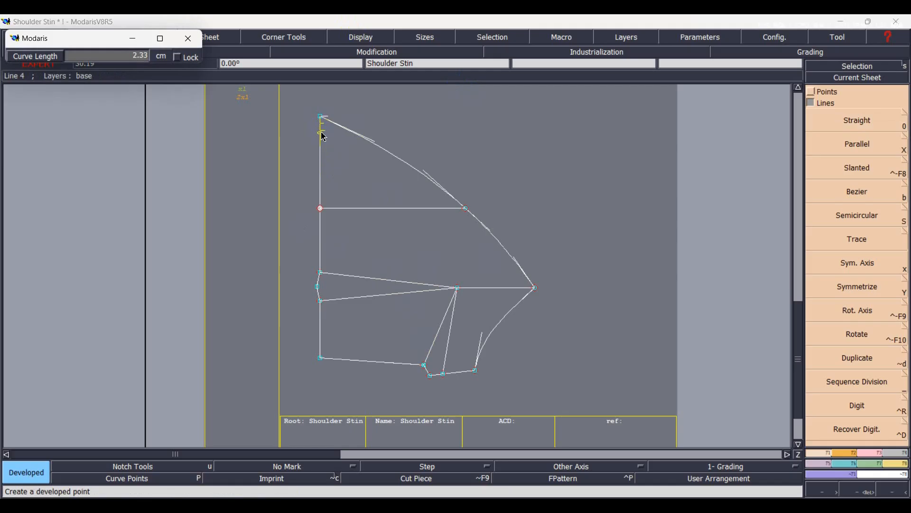
pyautogui.press('Down')
pyautogui.write('2.50')
pyautogui.press('Return')
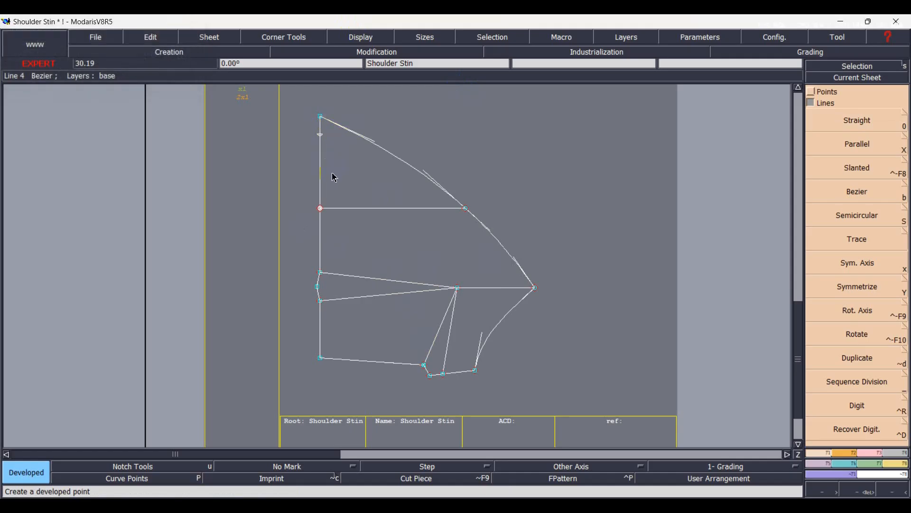
pyautogui.hotkey('ctrl', 'i')
pyautogui.click(321, 135)
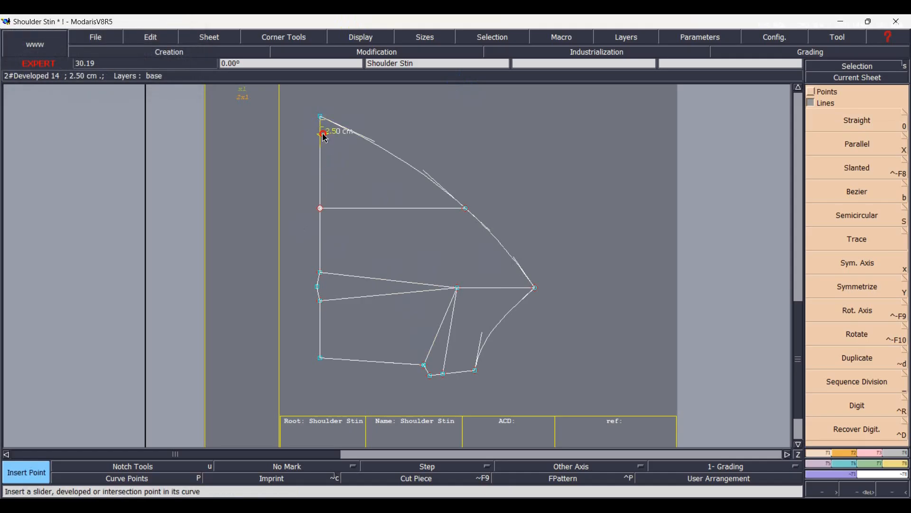
# Section the waist line at the 2.50 cm point and draw a straight line from that point to the dart apex.
pyautogui.click(833, 474)
pyautogui.click(869, 456)
pyautogui.click(829, 299)
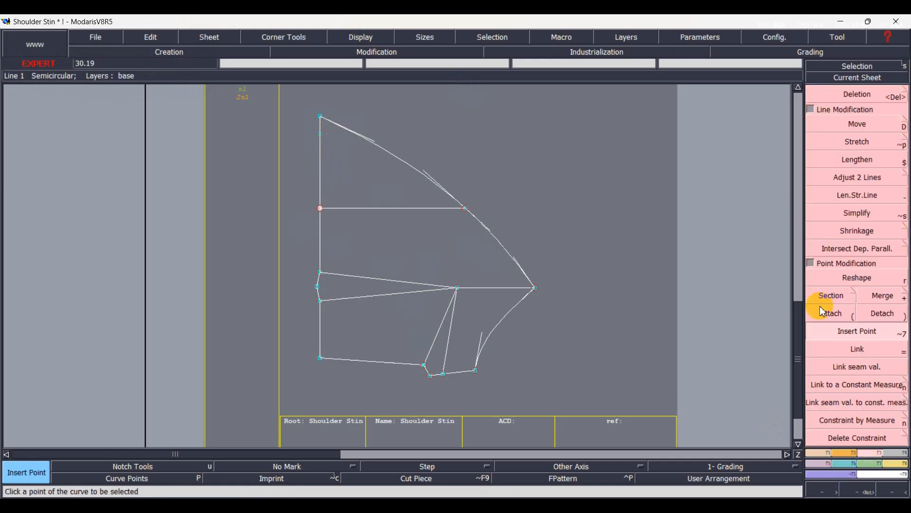
pyautogui.click(320, 138)
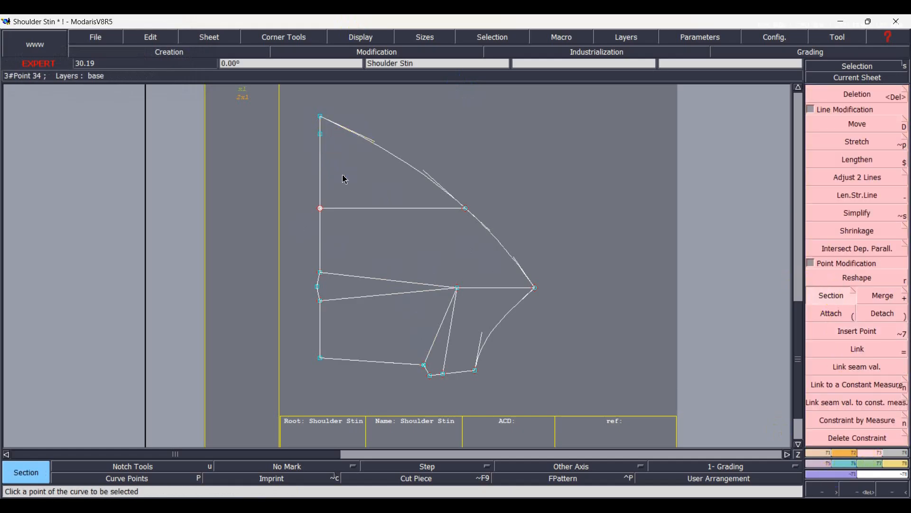
pyautogui.press('d')
pyautogui.click(320, 135)
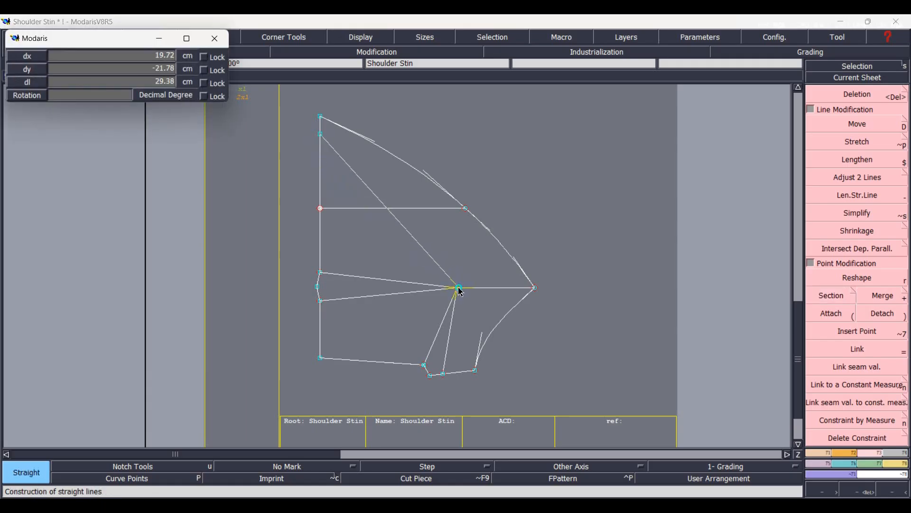
pyautogui.click(459, 288)
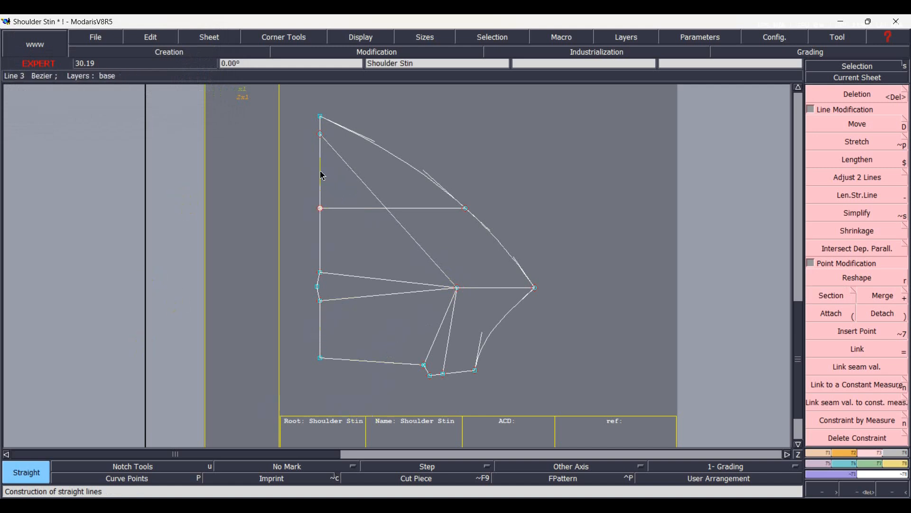
# Duplicate the lines between the new line and the side dart, including the waist dart, and rotate the copy to close the side dart.
pyautogui.rightClick(321, 172)
pyautogui.keyDown('shift'); pyautogui.rightClick(346, 165); pyautogui.keyUp('shift')
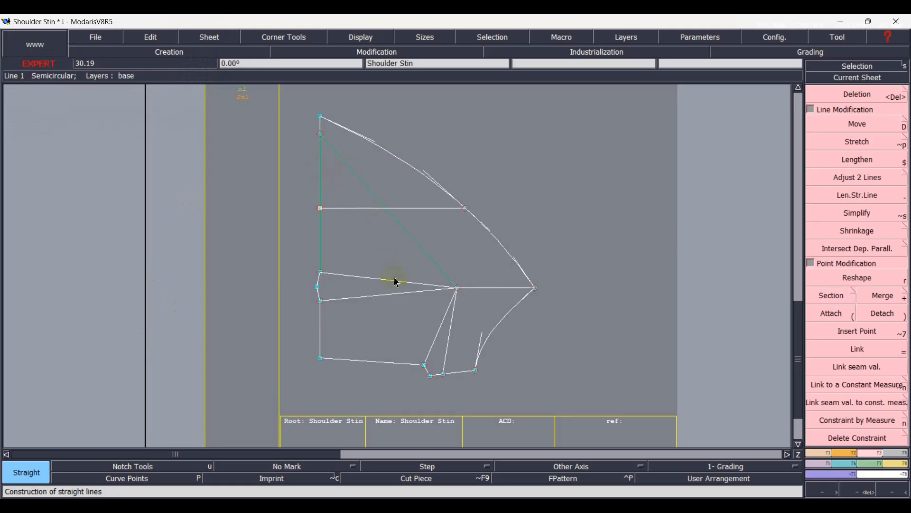
pyautogui.keyDown('shift'); pyautogui.rightClick(336, 275); pyautogui.keyUp('shift')
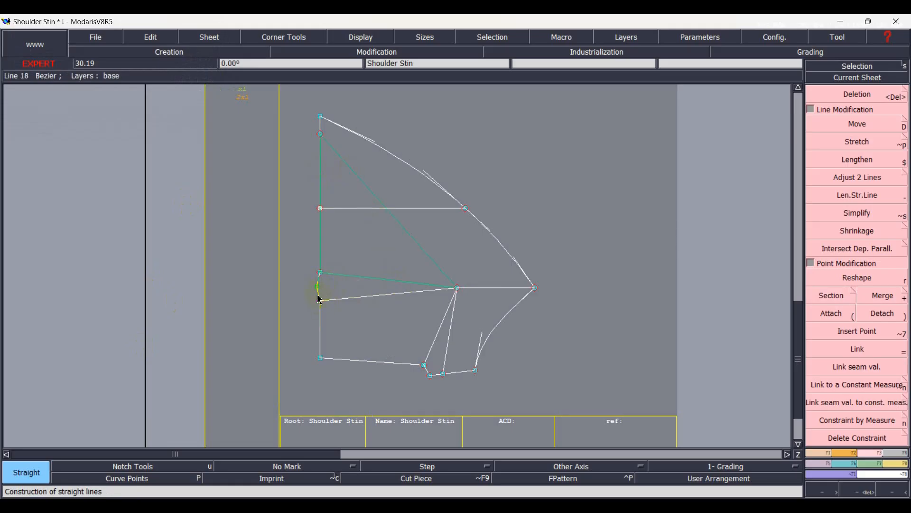
pyautogui.keyDown('shift'); pyautogui.rightClick(334, 305); pyautogui.keyUp('shift')
pyautogui.keyDown('shift'); pyautogui.rightClick(331, 285); pyautogui.keyUp('shift')
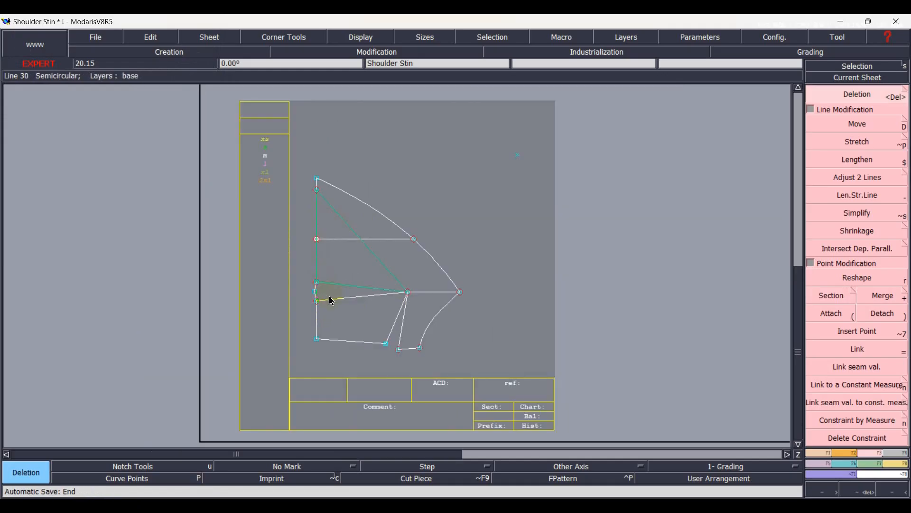
pyautogui.keyDown('shift'); pyautogui.rightClick(330, 299); pyautogui.keyUp('shift')
pyautogui.keyDown('shift'); pyautogui.rightClick(318, 315); pyautogui.keyUp('shift')
pyautogui.keyDown('shift'); pyautogui.rightClick(341, 344); pyautogui.keyUp('shift')
pyautogui.scroll(5, 320, 298)
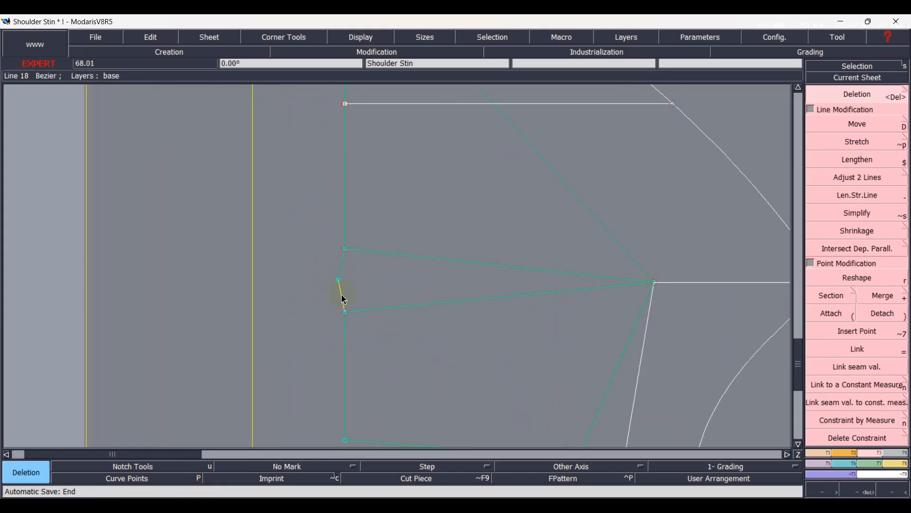
pyautogui.press('Home')
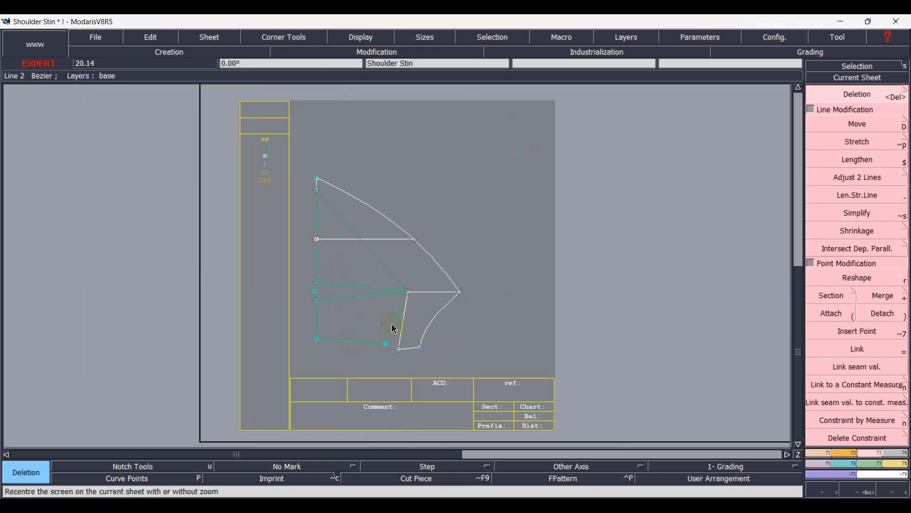
pyautogui.click(824, 454)
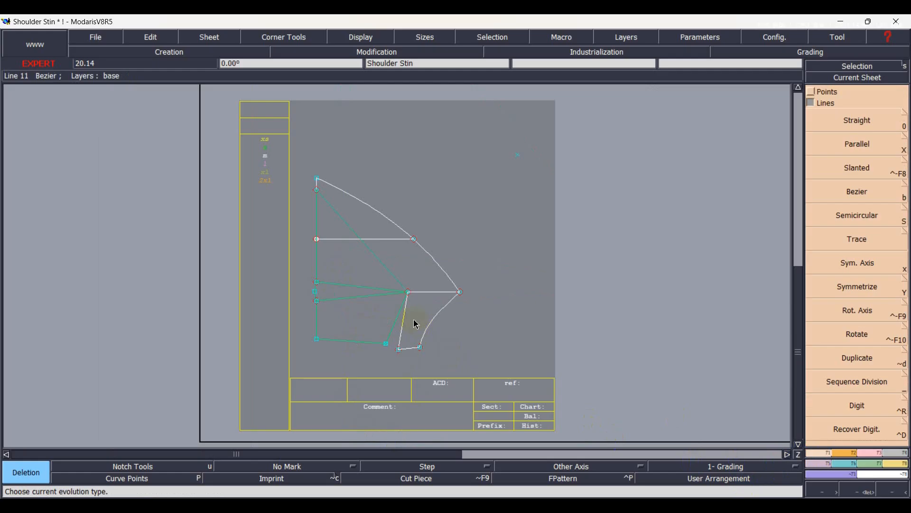
pyautogui.hotkey('alt', 'd')
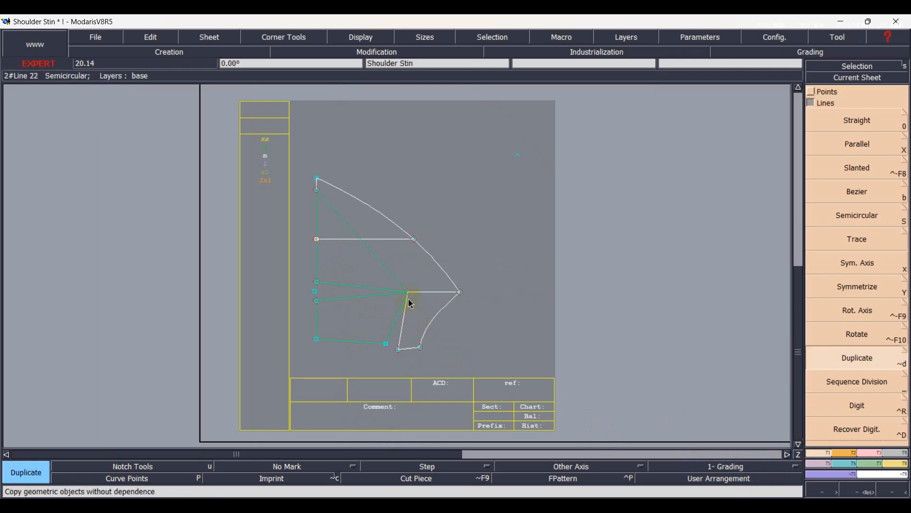
pyautogui.click(412, 297)
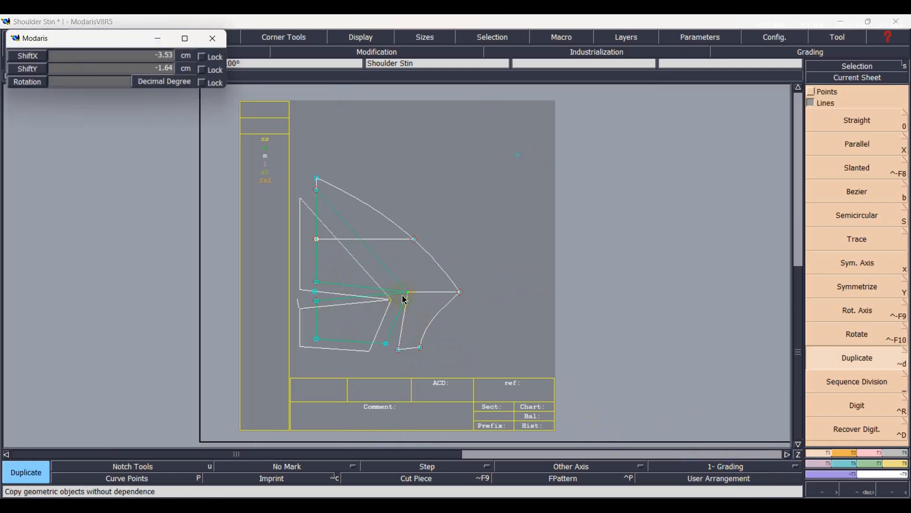
pyautogui.click(411, 295)
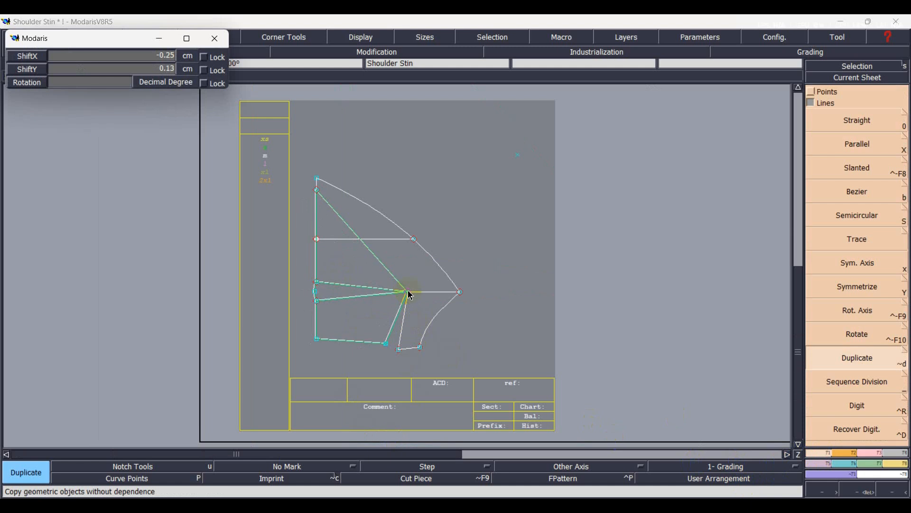
# Move the duplicated section so that its apex coincides exactly with the original dart apex.
pyautogui.scroll(5, 411, 295)
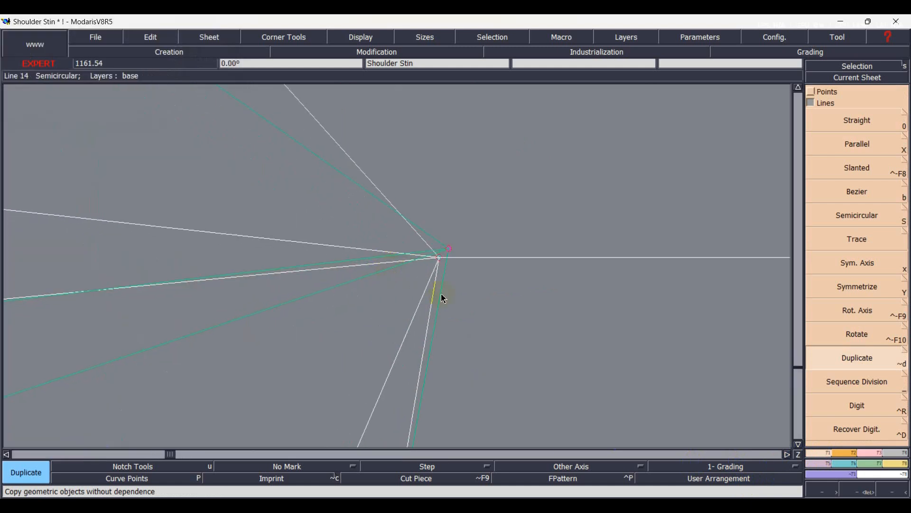
pyautogui.press('m')
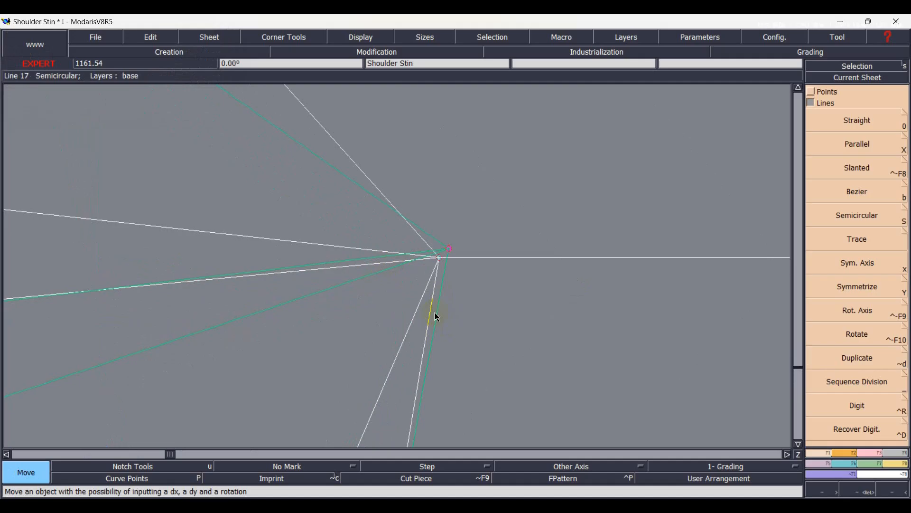
pyautogui.click(445, 261)
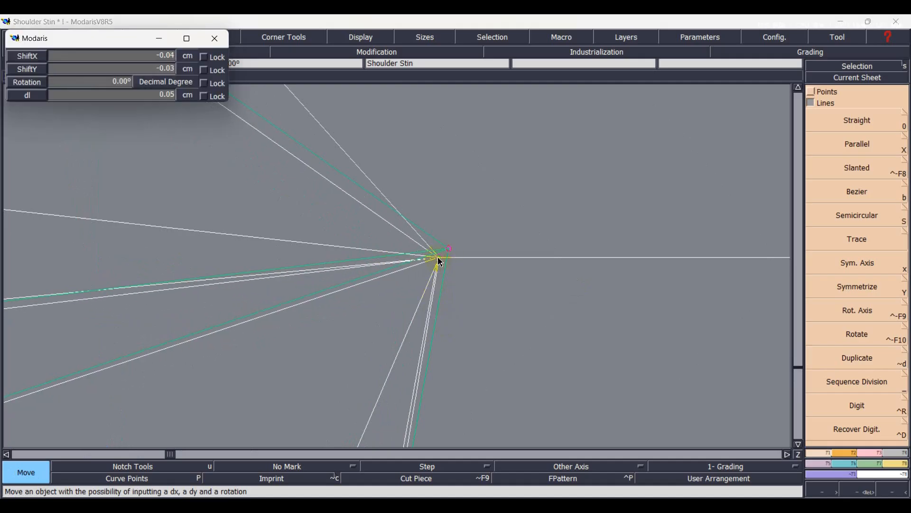
pyautogui.click(454, 278)
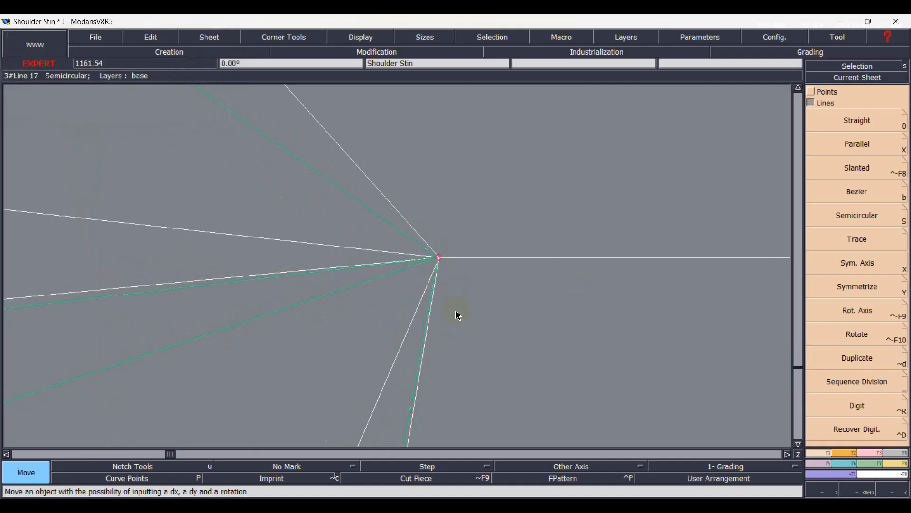
pyautogui.press('Home')
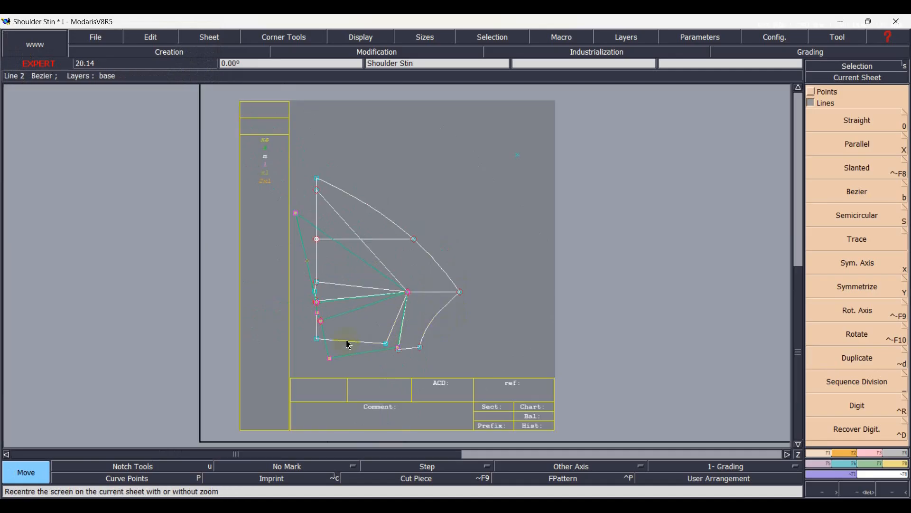
pyautogui.scroll(2, 358, 326)
pyautogui.scroll(1, 371, 337)
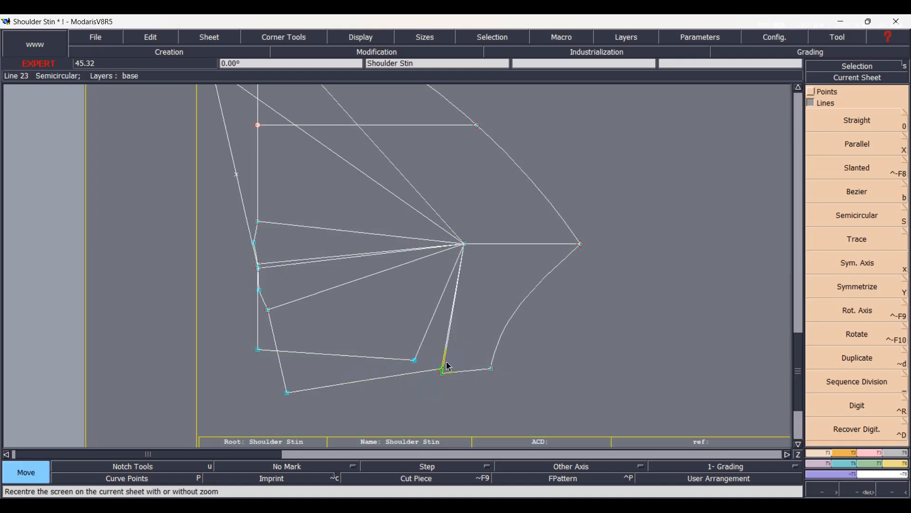
pyautogui.press('Home')
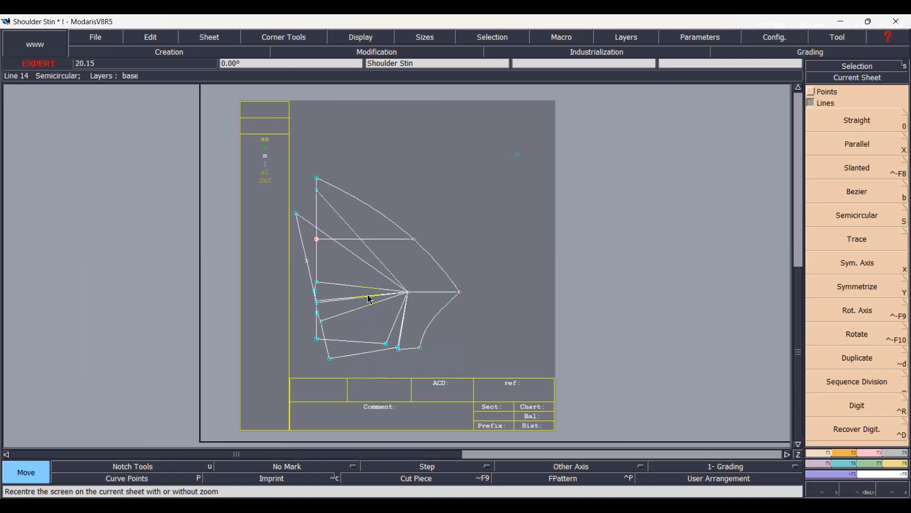
# Delete the original waist, side seam and dart lines that are replaced by the rotated copy.
pyautogui.scroll(1, 317, 289)
pyautogui.press('Delete')
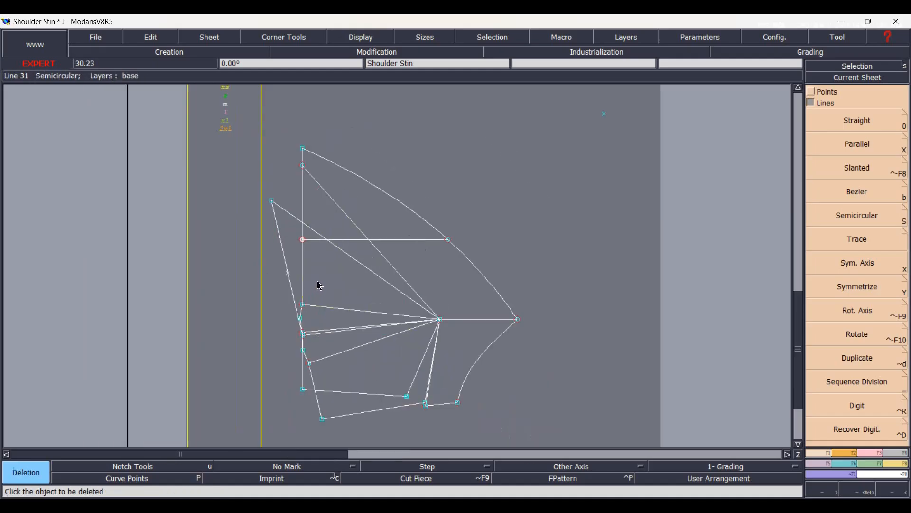
pyautogui.click(306, 216)
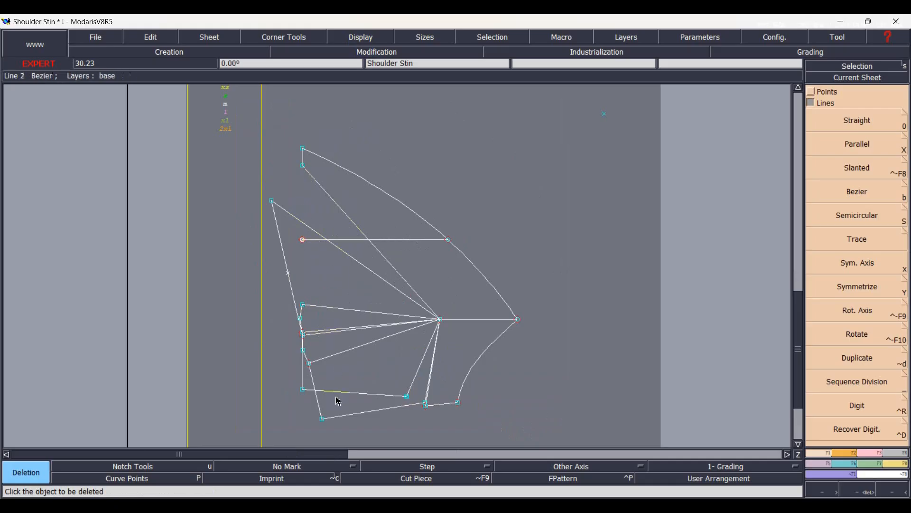
pyautogui.scroll(1, 356, 399)
pyautogui.click(354, 393)
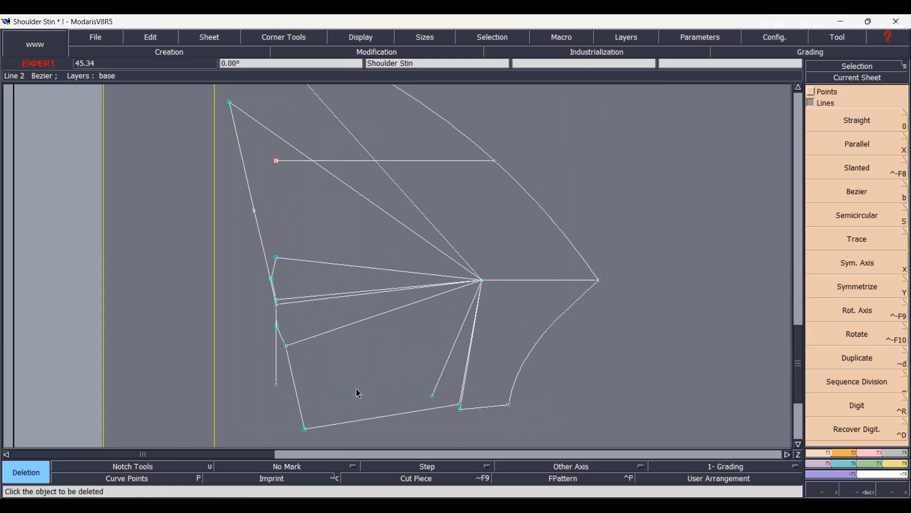
pyautogui.click(336, 265)
pyautogui.click(278, 363)
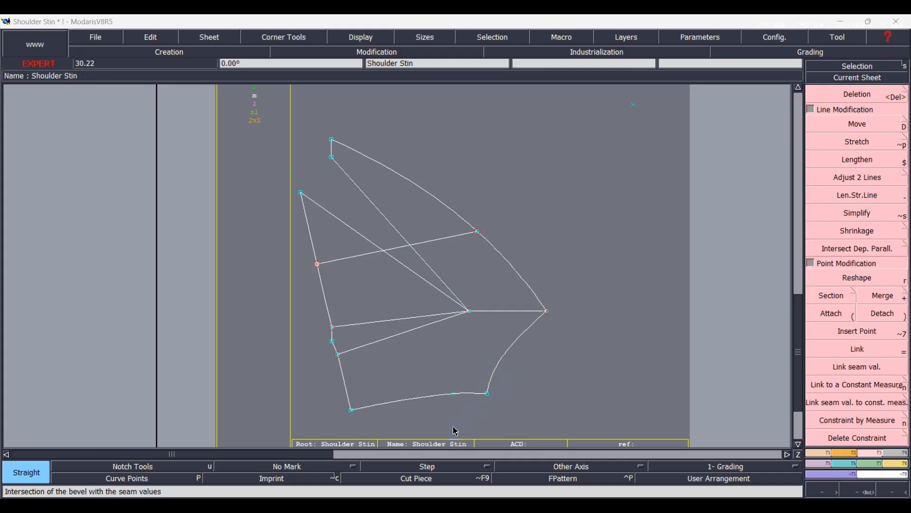
pyautogui.click(487, 393)
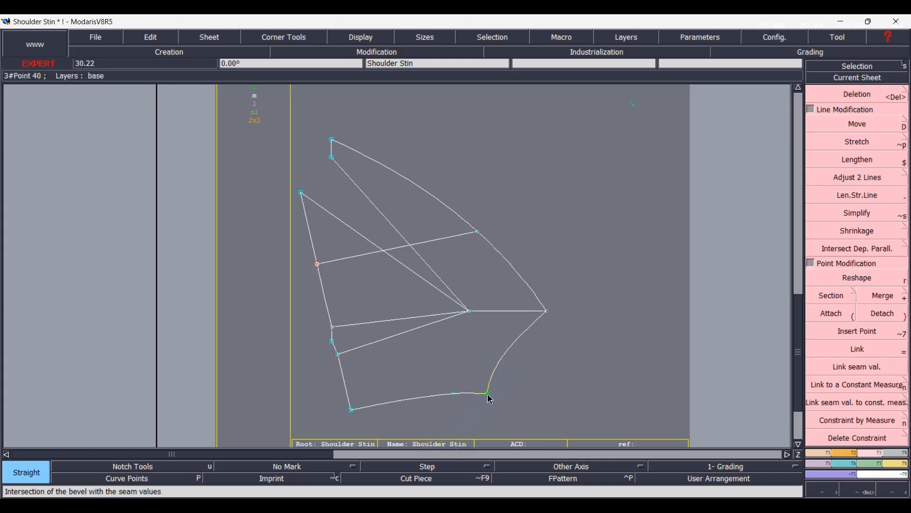
pyautogui.click(547, 310)
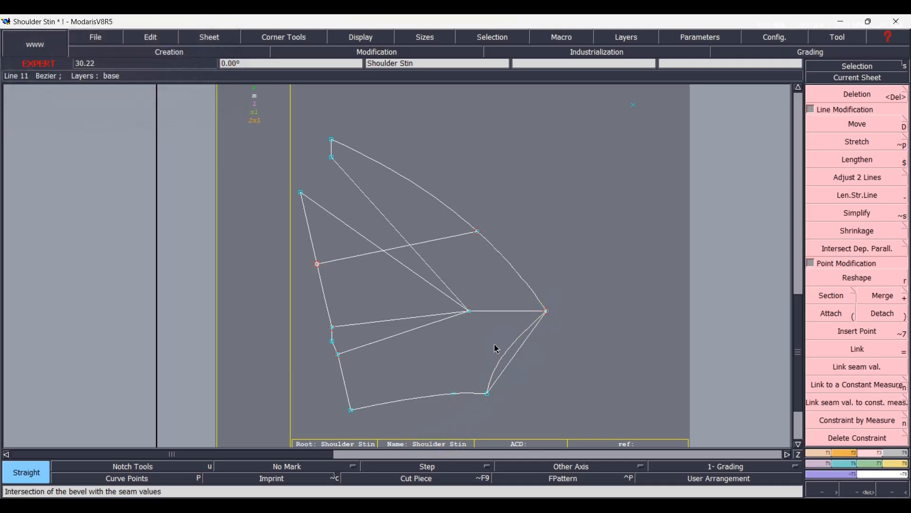
pyautogui.hotkey('ctrl', 'z')
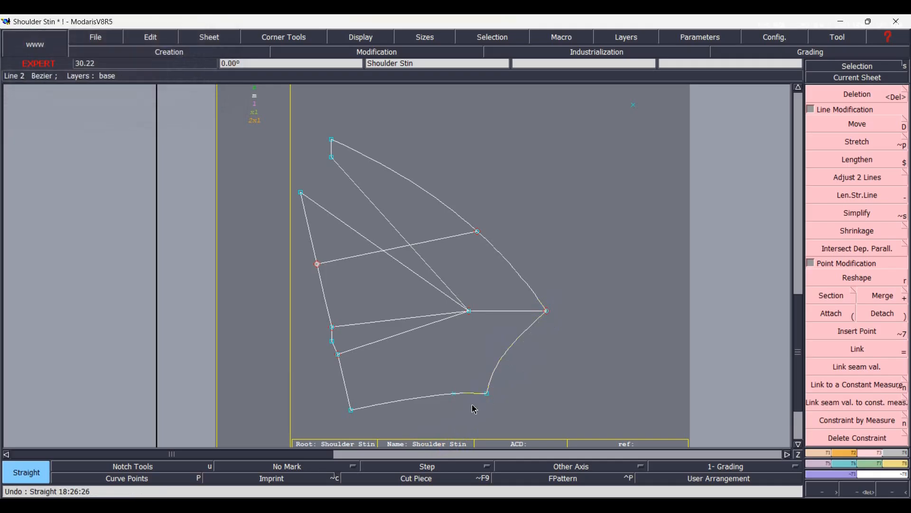
# Divide the armhole curve between the underarm point and the upper tip into 2 equal parts with Sequence Division.
pyautogui.hotkey('shift', '-')
pyautogui.click(816, 455)
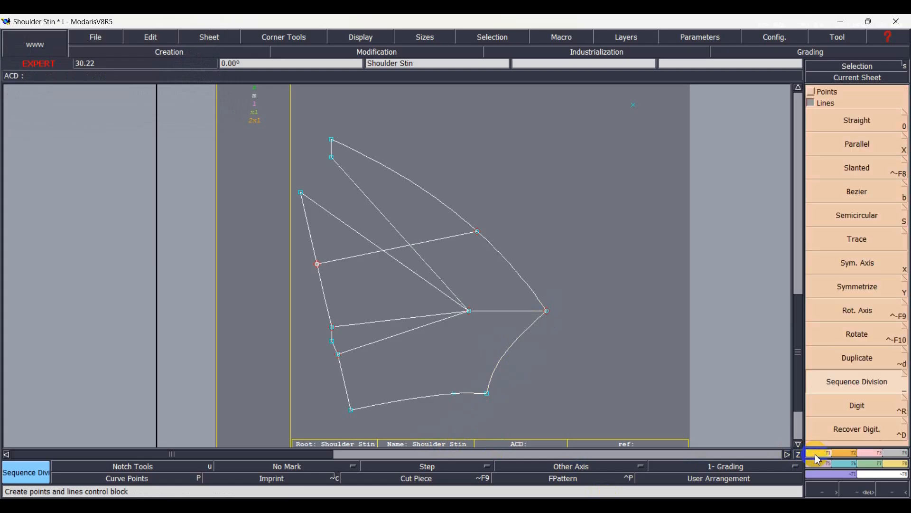
pyautogui.click(488, 395)
pyautogui.click(550, 313)
pyautogui.click(537, 332)
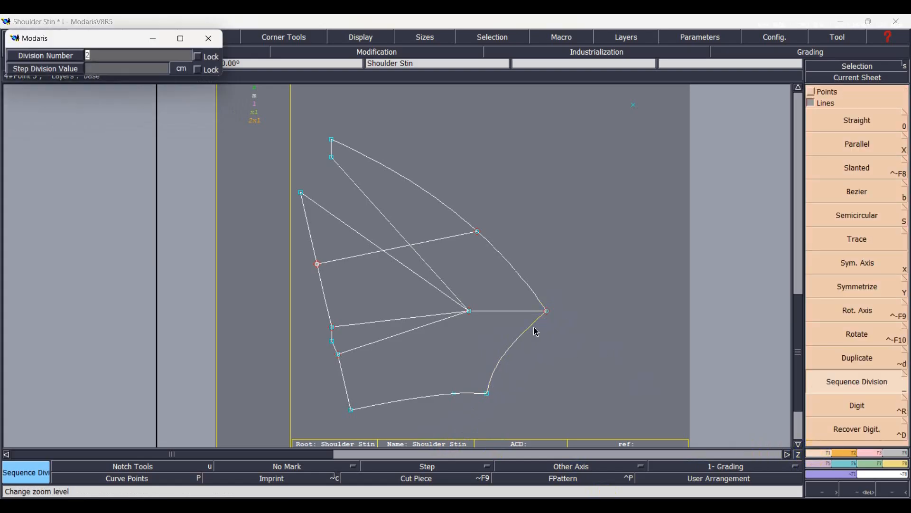
pyautogui.press('Return')
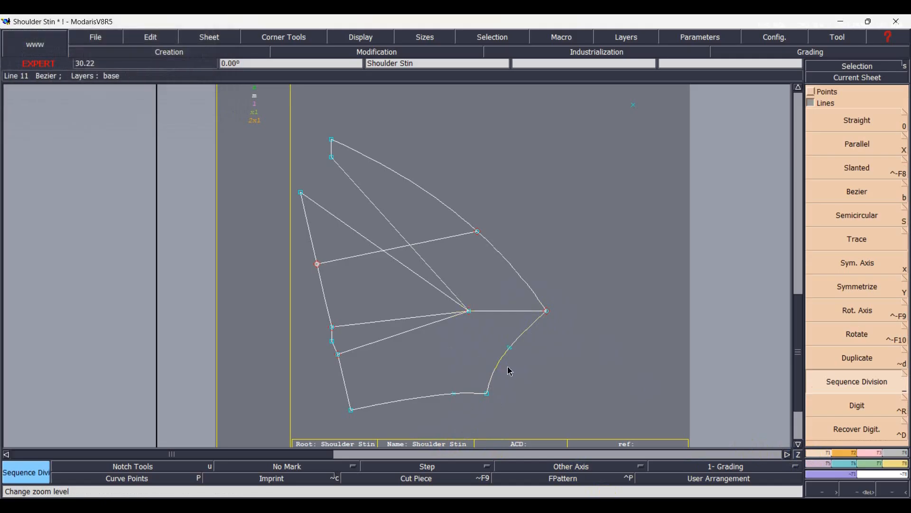
# Place a developed point on the armhole curve a short distance from its midpoint toward the upper tip.
pyautogui.press('d')
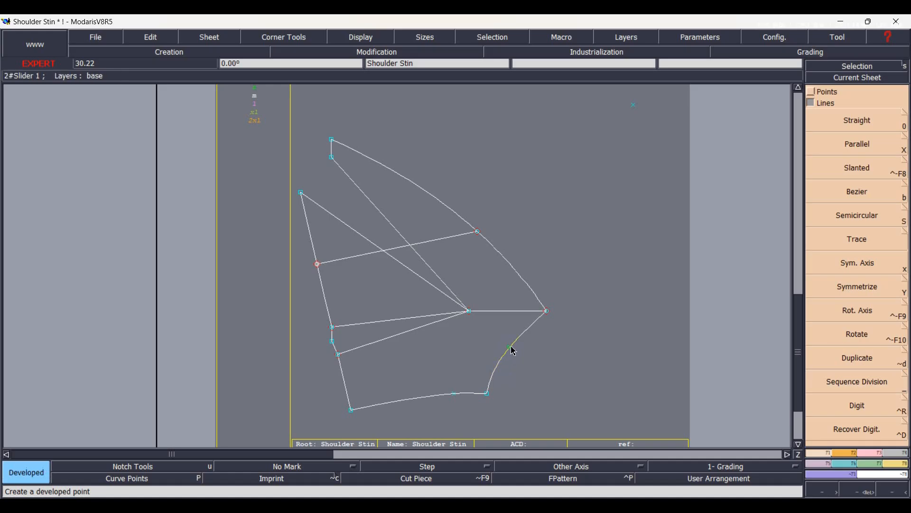
pyautogui.click(518, 349)
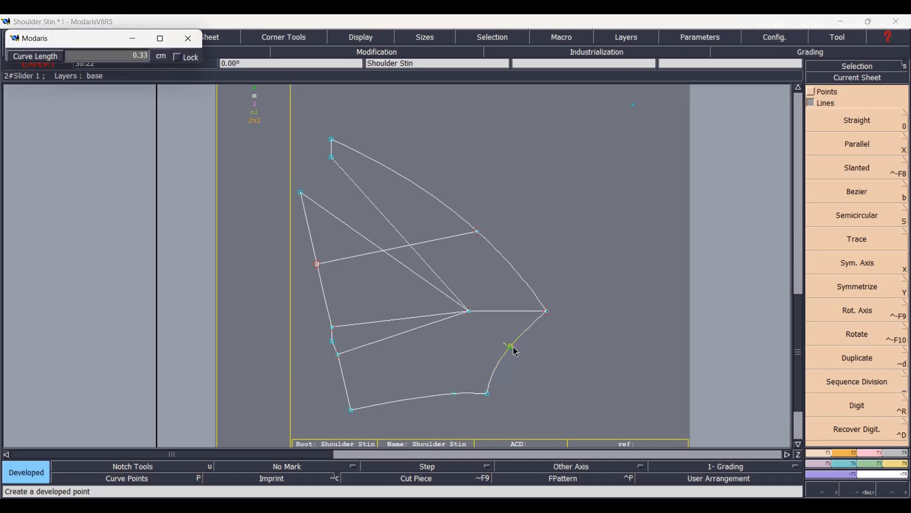
pyautogui.press('Down')
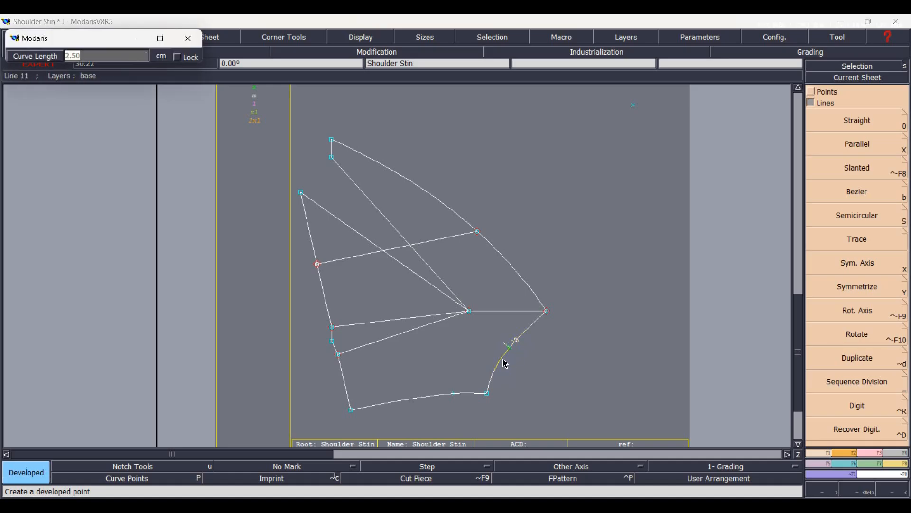
pyautogui.press('BackSpace')
pyautogui.press('Return')
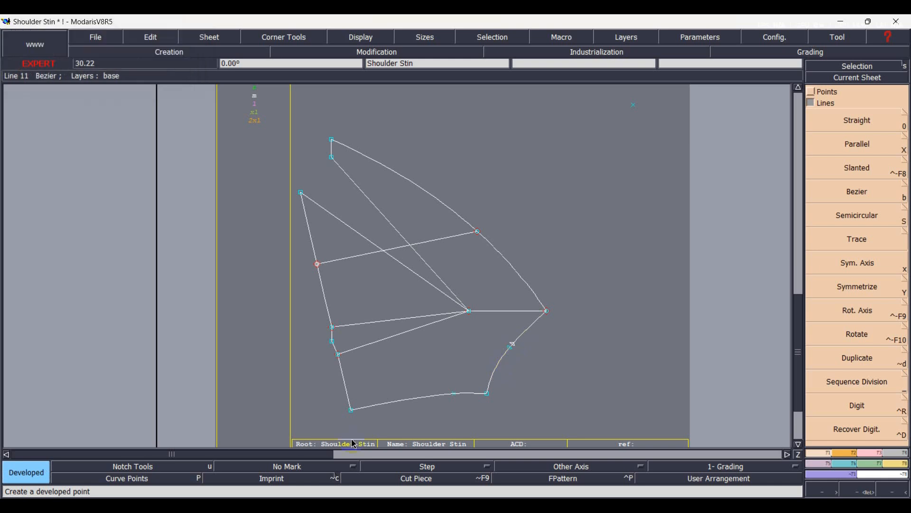
# Place a second developed point on the armhole curve, 0.60 cm from its midpoint toward the underarm.
pyautogui.scroll(1, 494, 401)
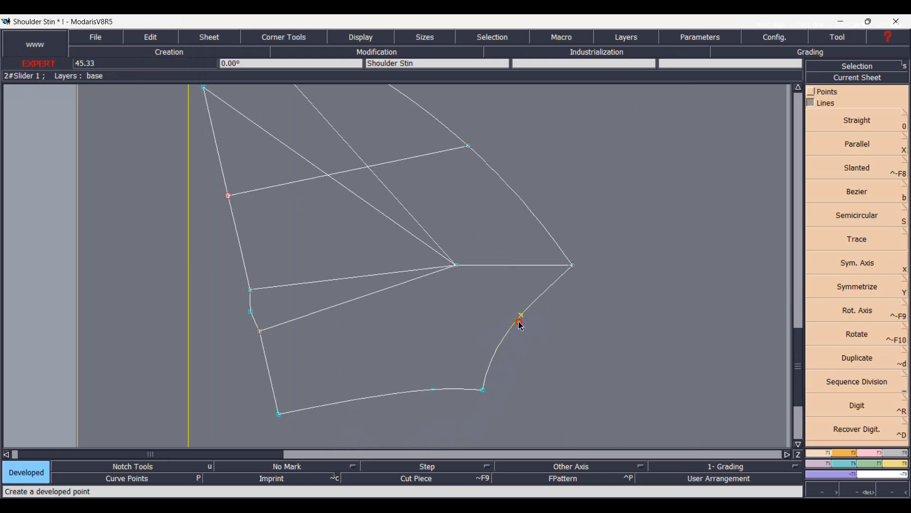
pyautogui.click(519, 336)
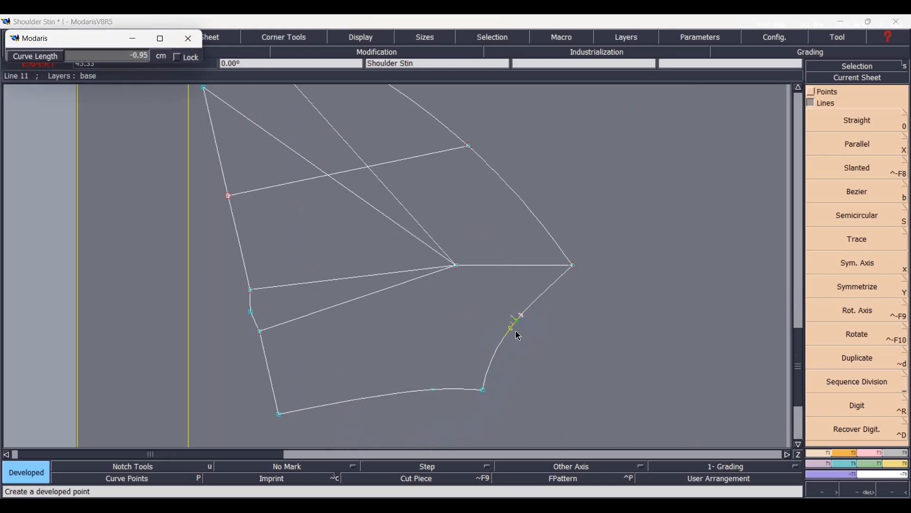
pyautogui.write('0.60')
pyautogui.press('Return')
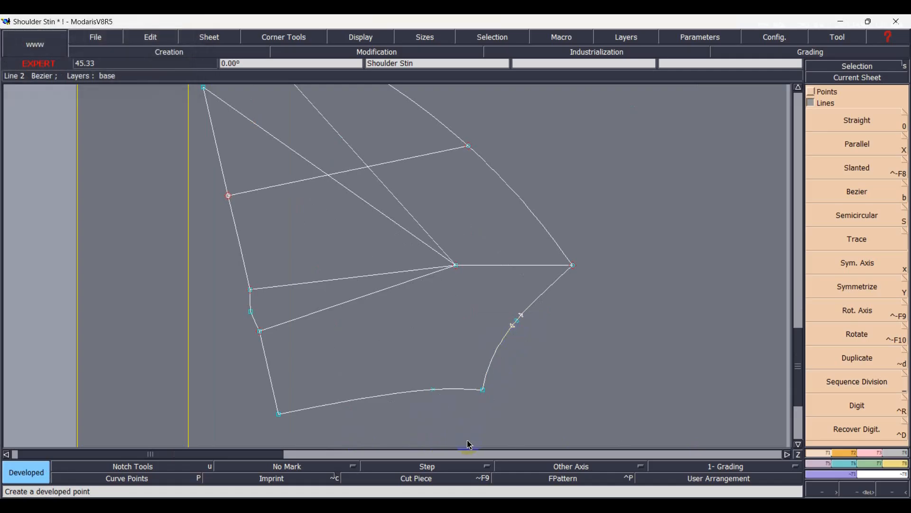
# Split the armhole curve at the two developed points and delete the short segment and midpoint between them.
pyautogui.click(427, 466)
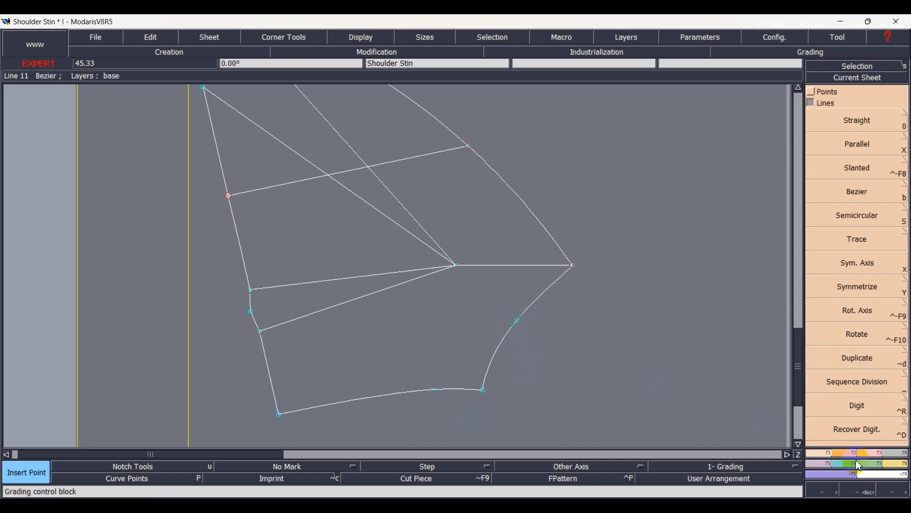
pyautogui.click(868, 453)
pyautogui.click(827, 293)
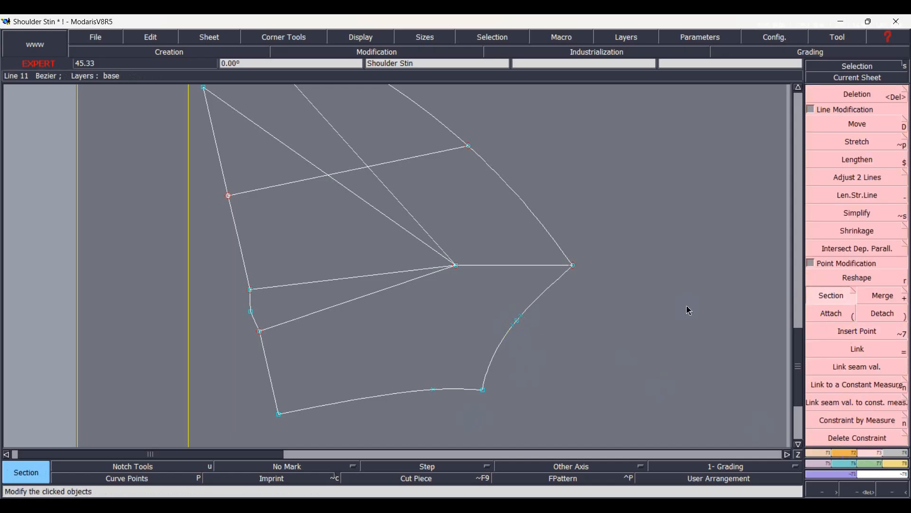
pyautogui.click(517, 320)
pyautogui.scroll(1, 529, 335)
pyautogui.scroll(3, 534, 324)
pyautogui.press('Delete')
pyautogui.click(433, 274)
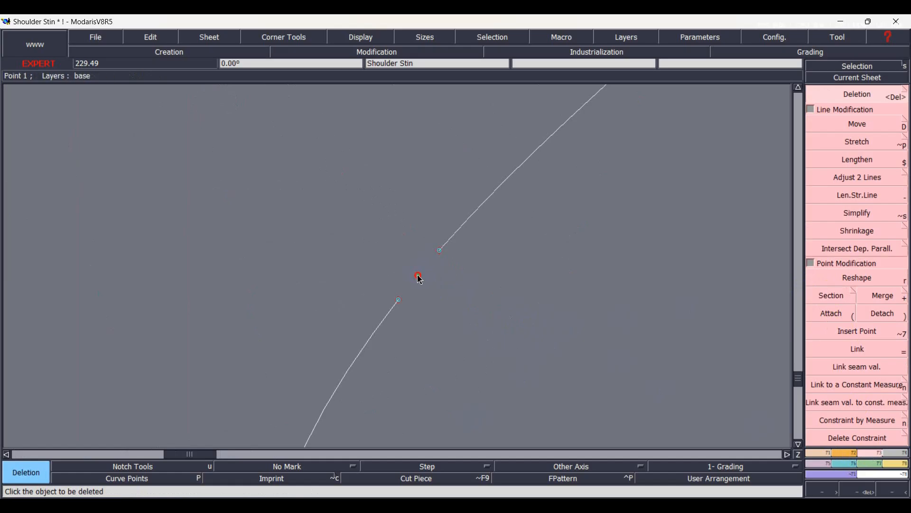
# Draw straight lines joining the dart apex to both open ends of the split armhole.
pyautogui.press('Home')
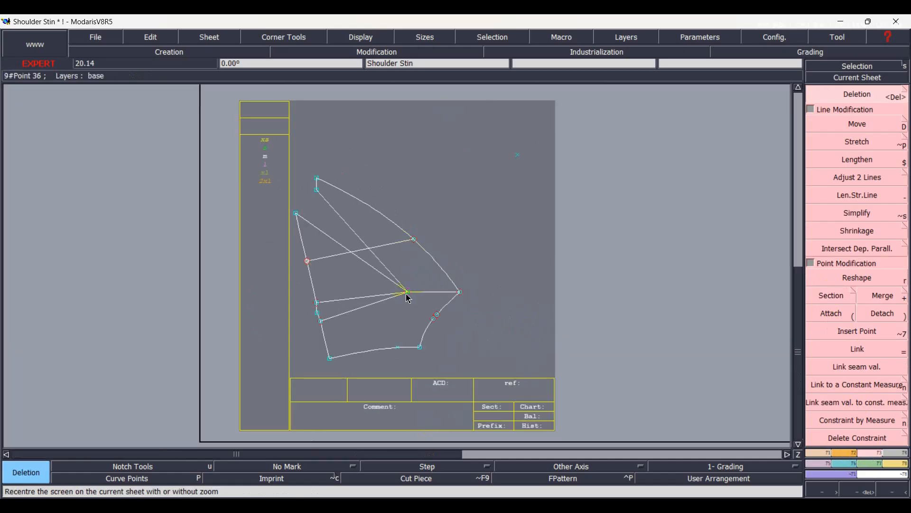
pyautogui.scroll(2, 409, 300)
pyautogui.press('1')
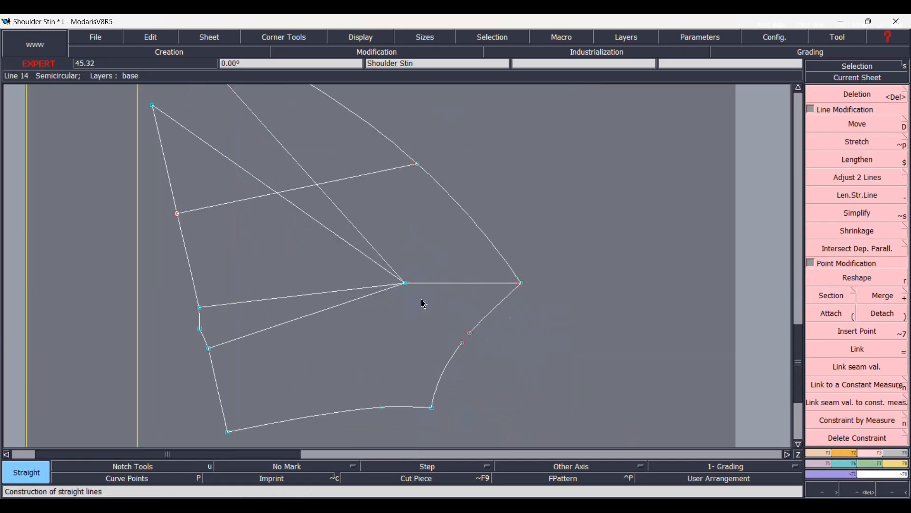
pyautogui.click(404, 283)
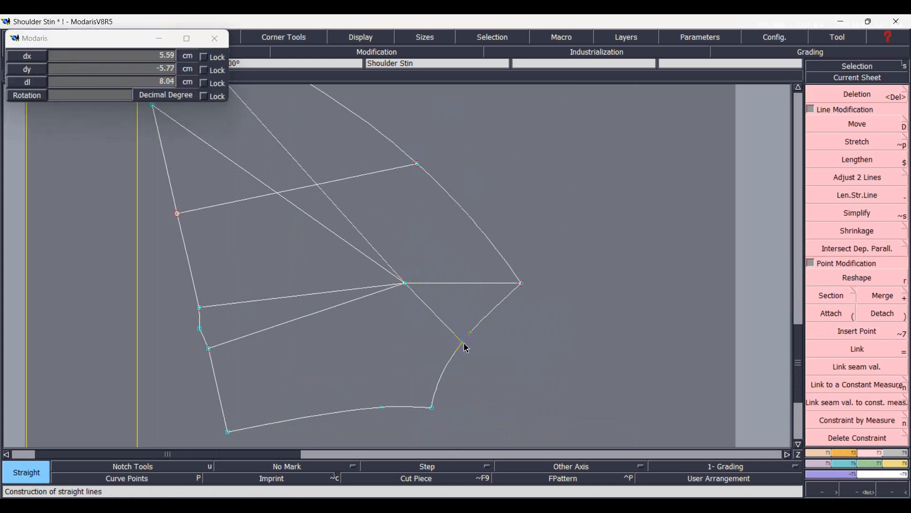
pyautogui.click(463, 343)
pyautogui.click(470, 333)
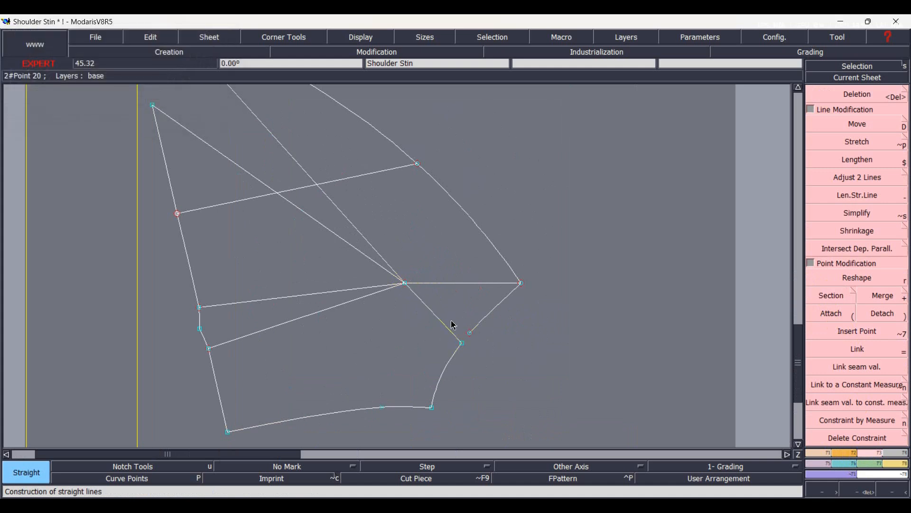
pyautogui.click(405, 284)
pyautogui.press('d')
pyautogui.click(521, 283)
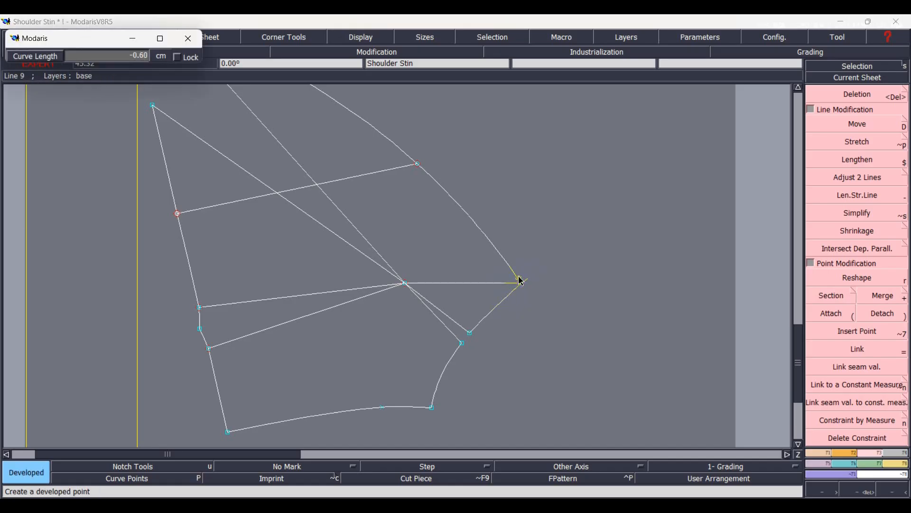
pyautogui.click(520, 283)
pyautogui.write('-')
pyautogui.press('Return')
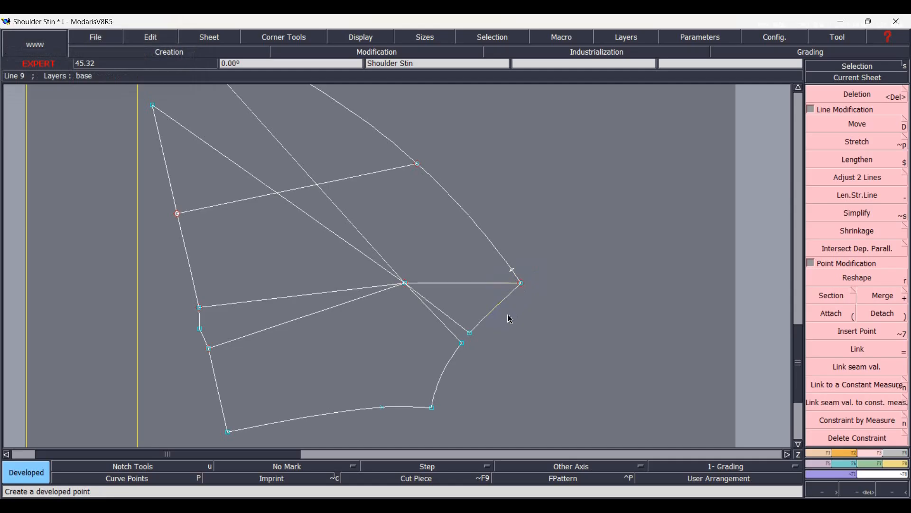
pyautogui.hotkey('ctrl', 'z')
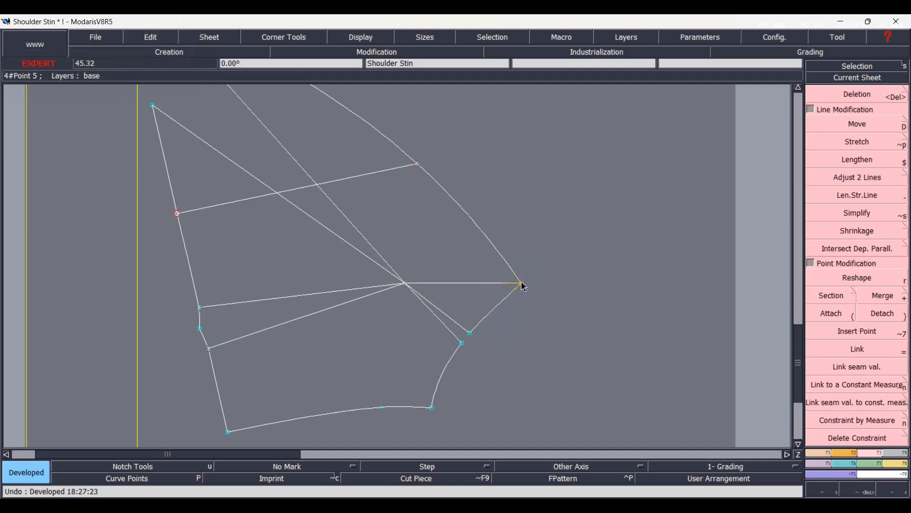
# Place a developed point on the long outer curve a short distance from the armhole tip and insert it into the curve.
pyautogui.click(524, 287)
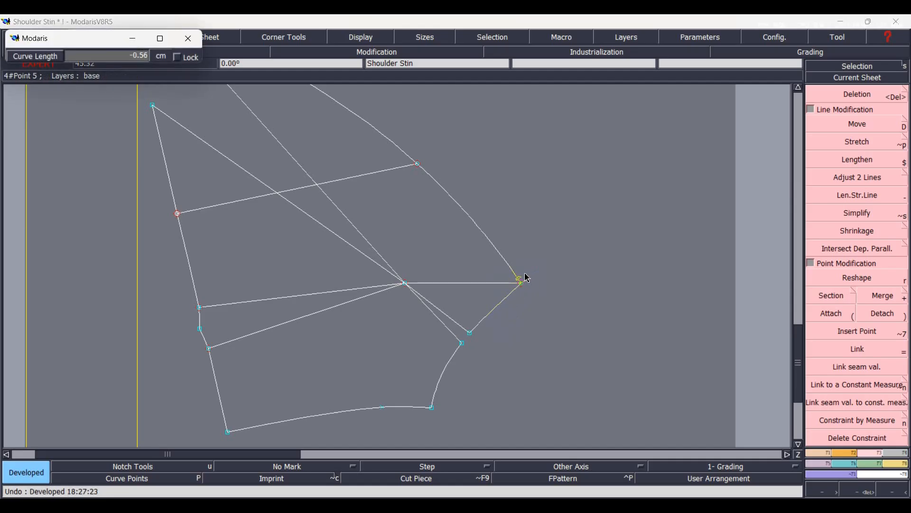
pyautogui.press('Down')
pyautogui.write('-')
pyautogui.press('Return')
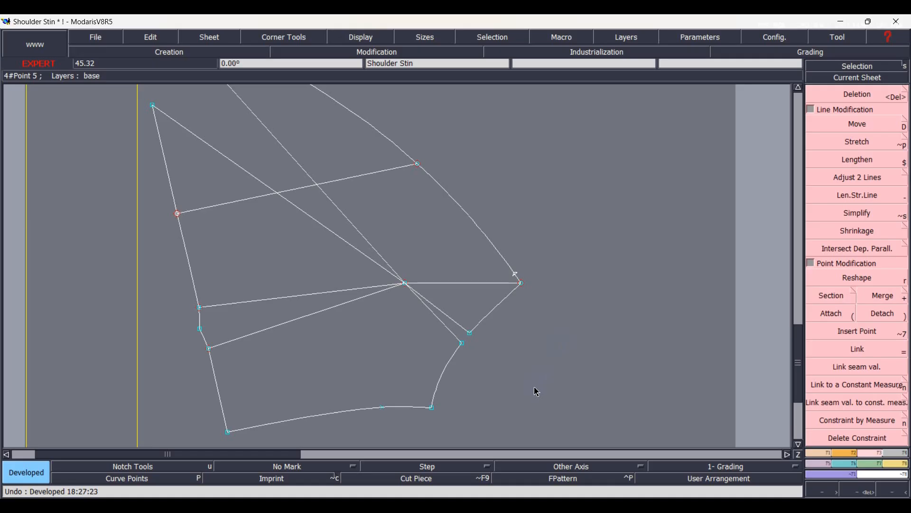
pyautogui.hotkey('alt', '7')
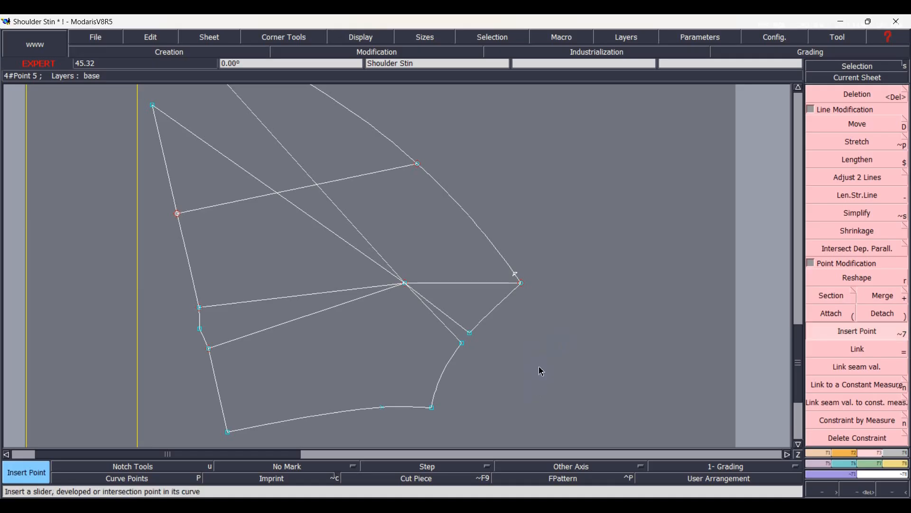
pyautogui.click(831, 313)
pyautogui.click(520, 282)
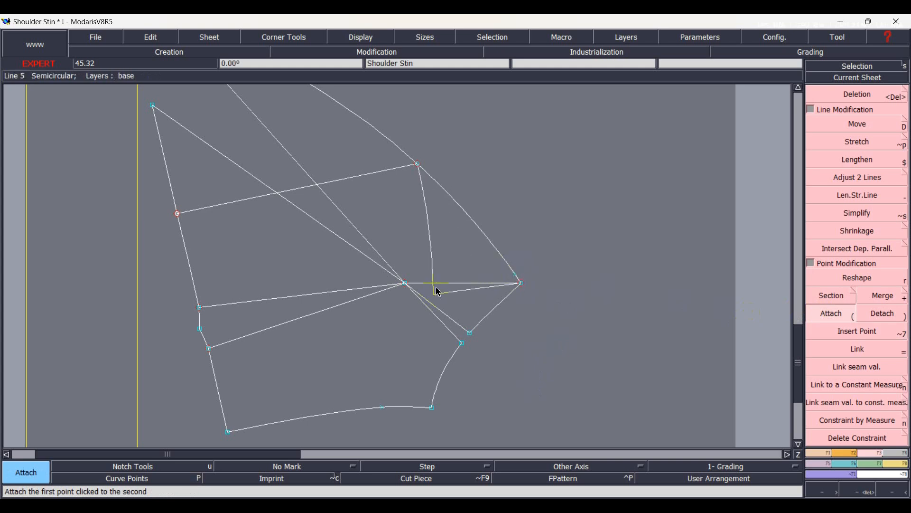
pyautogui.click(489, 270)
pyautogui.click(832, 313)
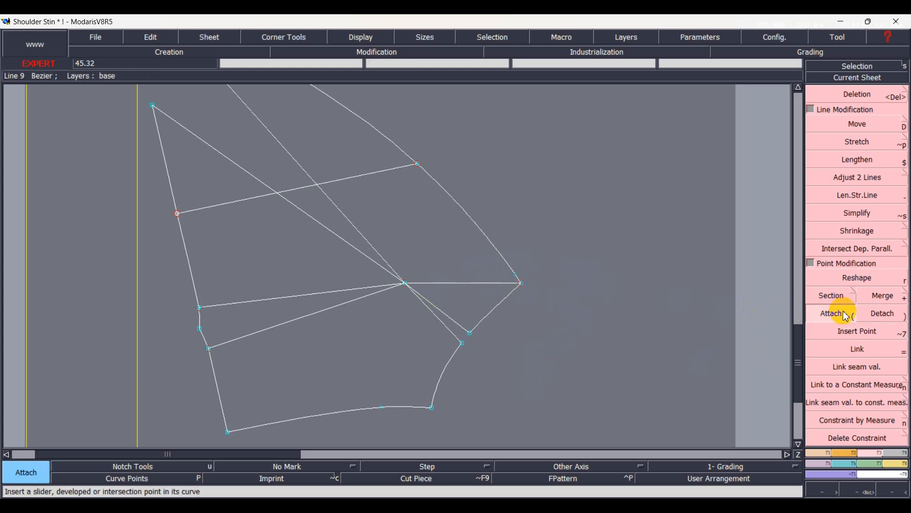
# Split the outer curve at the point near the armhole tip and draw a straight line from it to the dart apex.
pyautogui.click(831, 295)
pyautogui.click(517, 281)
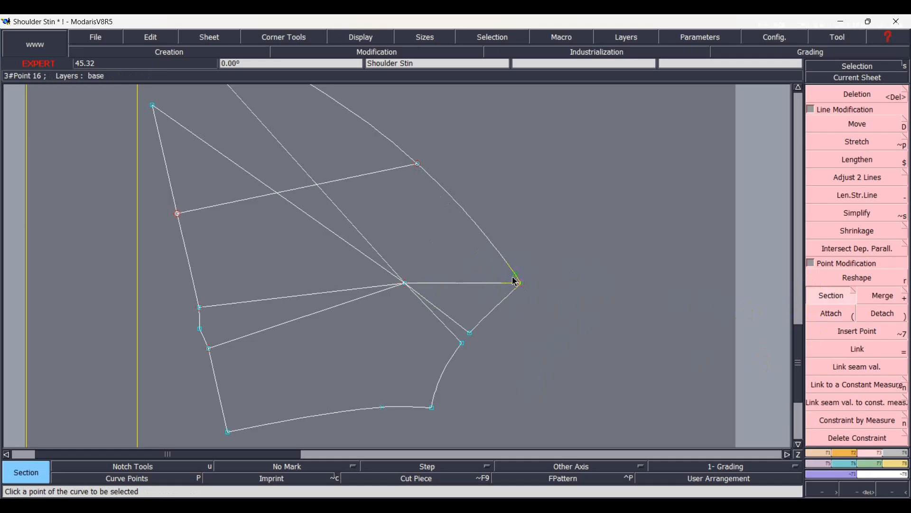
pyautogui.press('d')
pyautogui.click(516, 275)
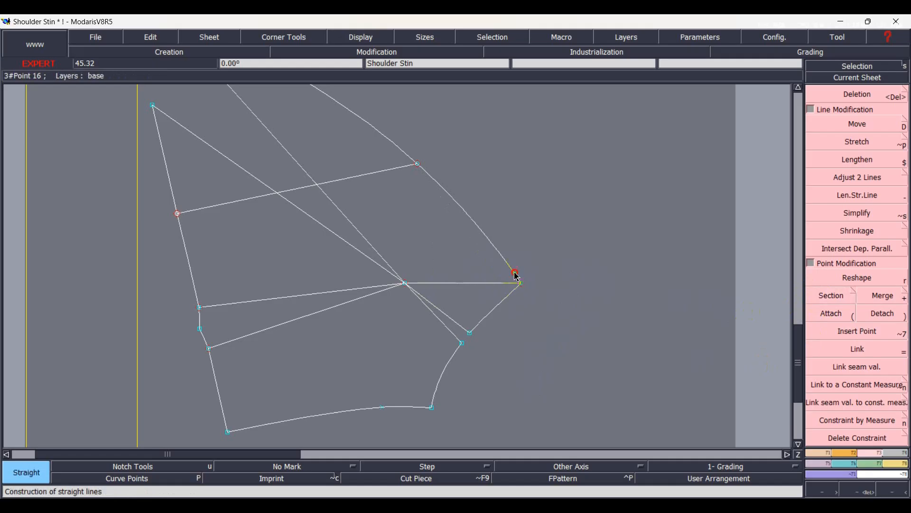
pyautogui.click(404, 283)
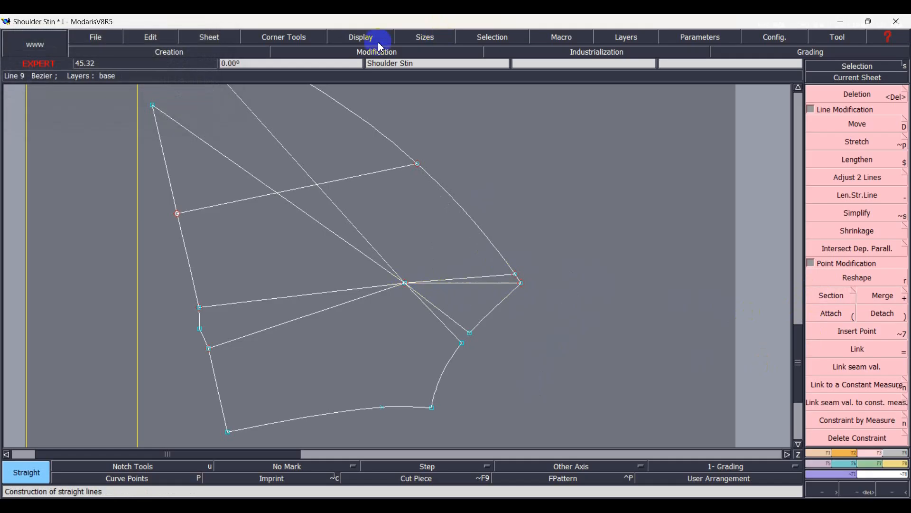
# Divide the long outer curve from the point near the armhole tip to its far end into 3 equal parts.
pyautogui.scroll(1, 403, 167)
pyautogui.scroll(-2, 441, 209)
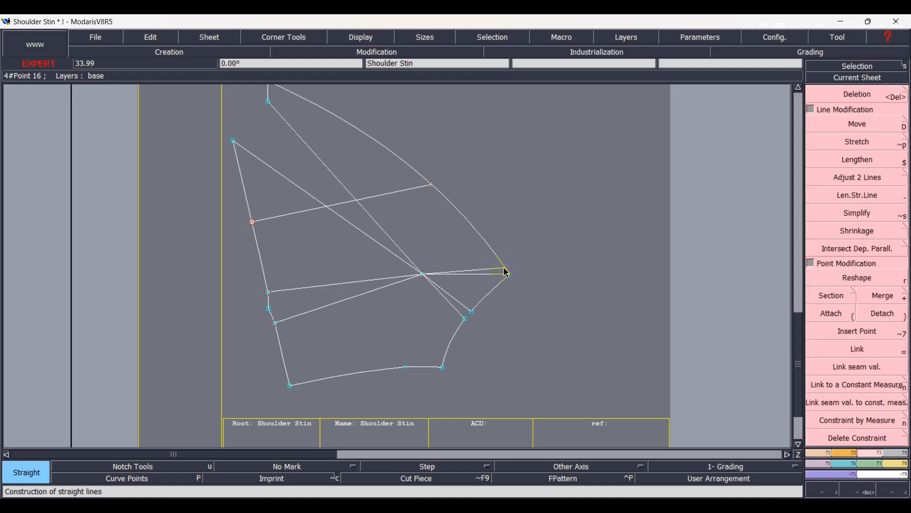
pyautogui.press('/')
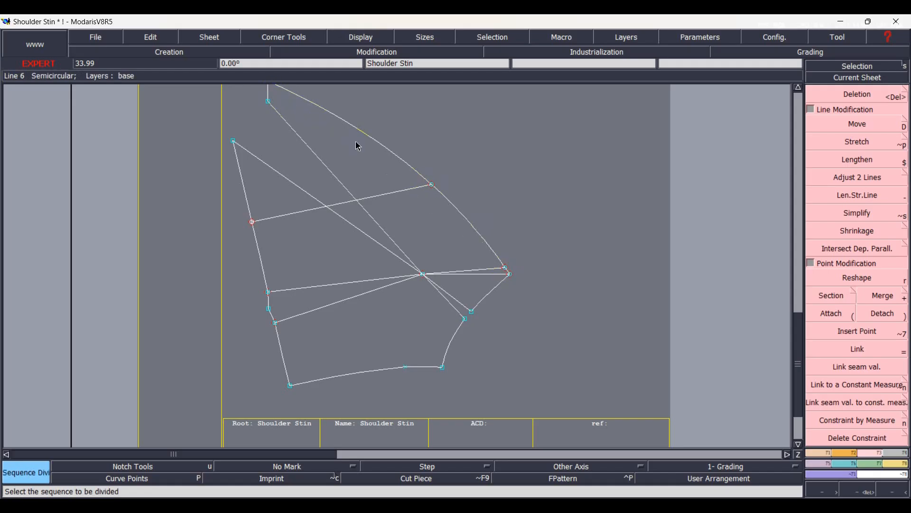
pyautogui.scroll(-2, 394, 183)
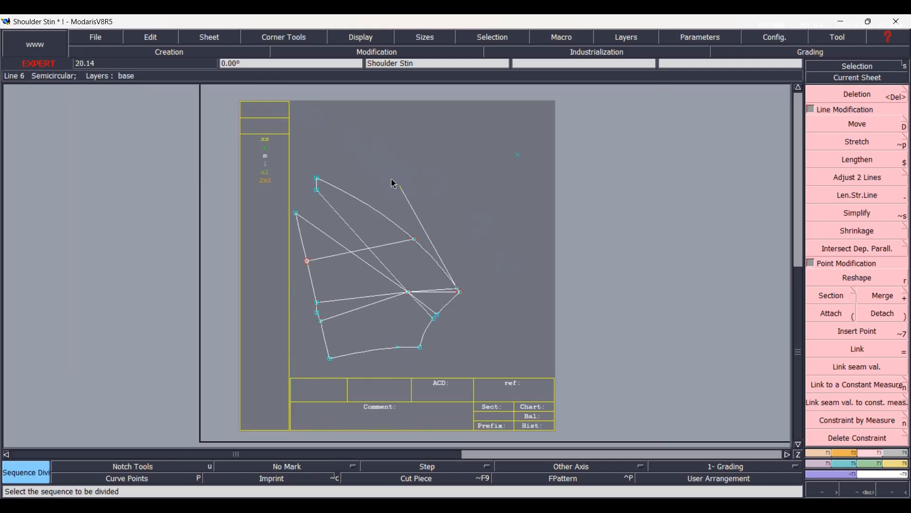
pyautogui.click(318, 179)
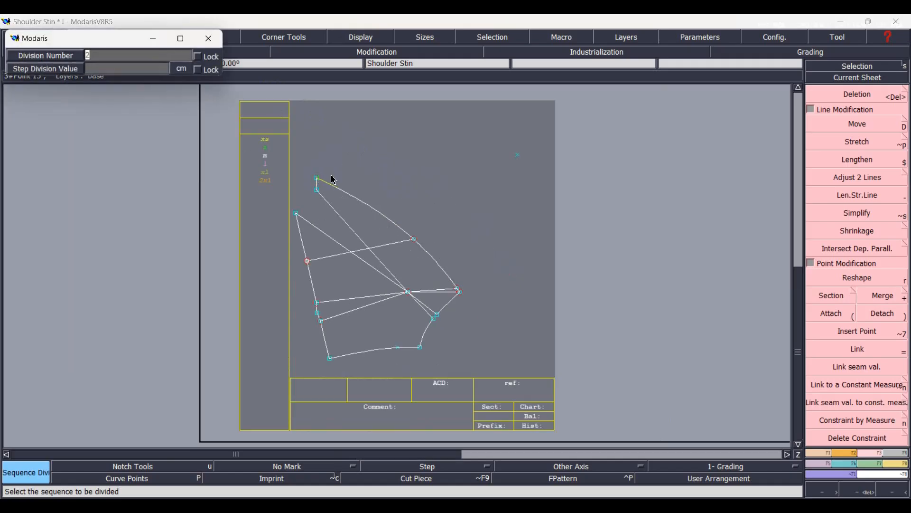
pyautogui.write('3')
pyautogui.press('Return')
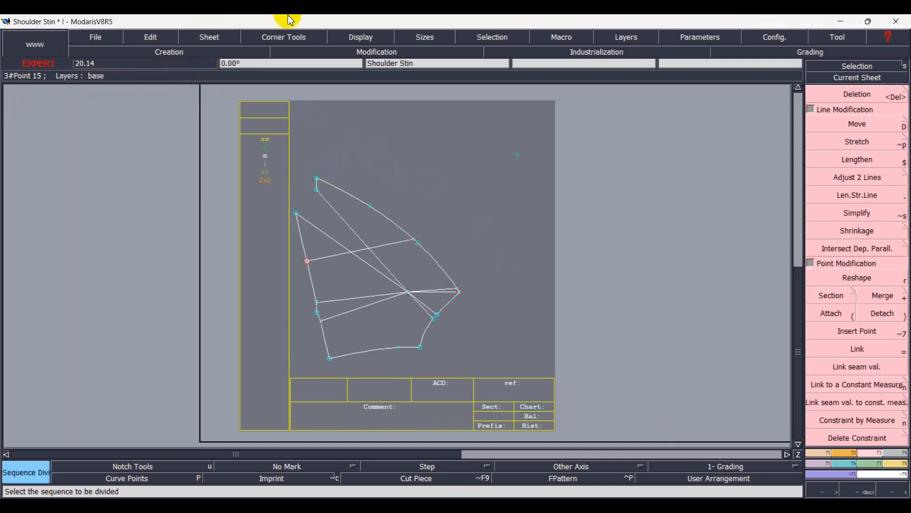
# Place developed points 0.75 cm to either side of the division point nearest the armhole tip on the outer curve.
pyautogui.scroll(2, 411, 274)
pyautogui.scroll(2, 411, 273)
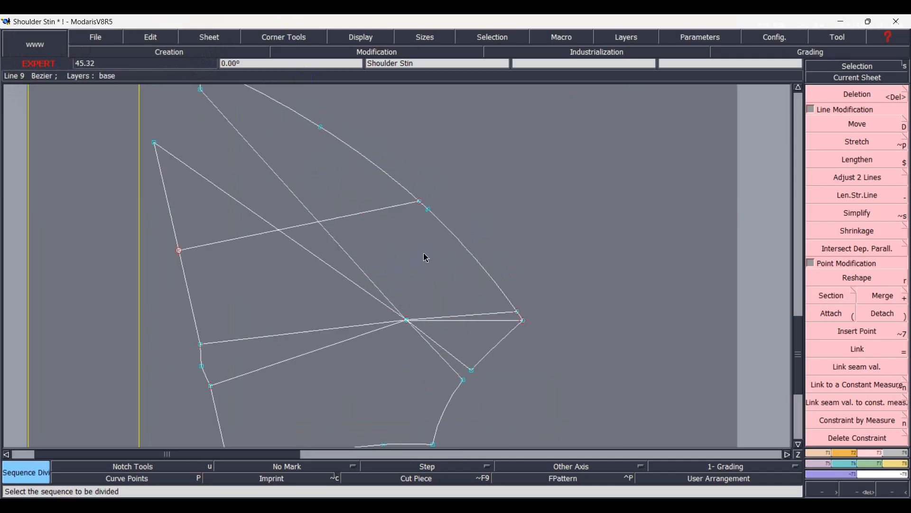
pyautogui.scroll(2, 427, 258)
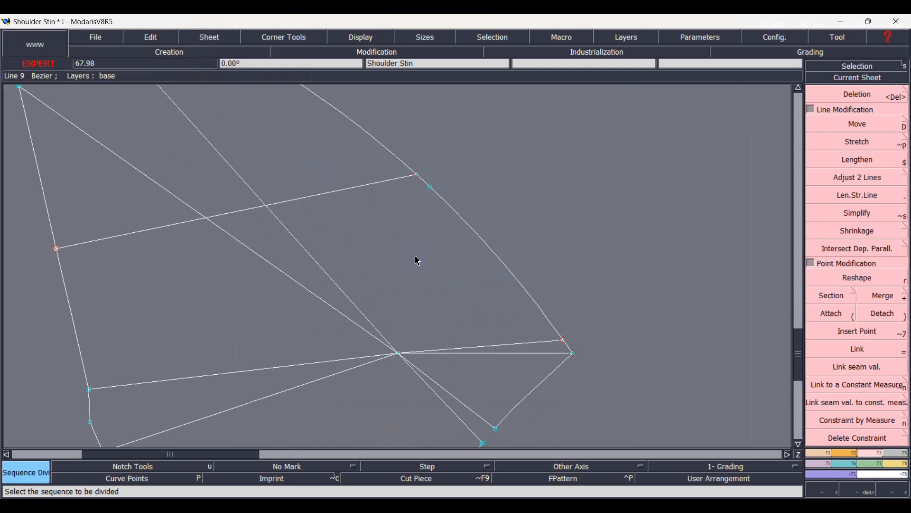
pyautogui.press('d')
pyautogui.click(433, 190)
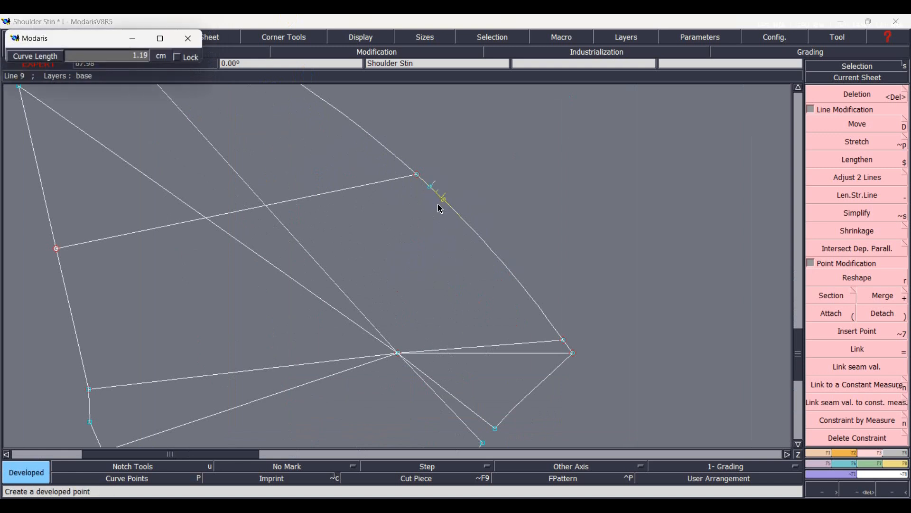
pyautogui.write('-')
pyautogui.press('BackSpace')
pyautogui.press('Return')
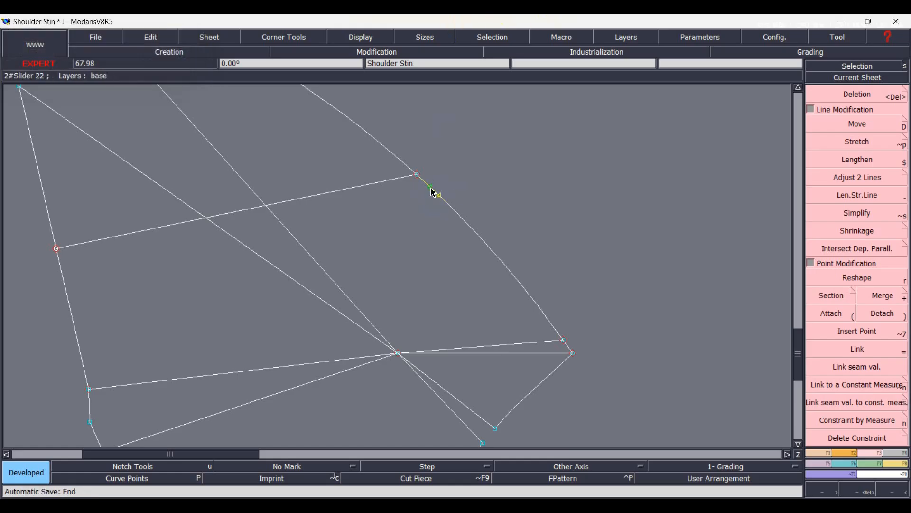
pyautogui.click(433, 192)
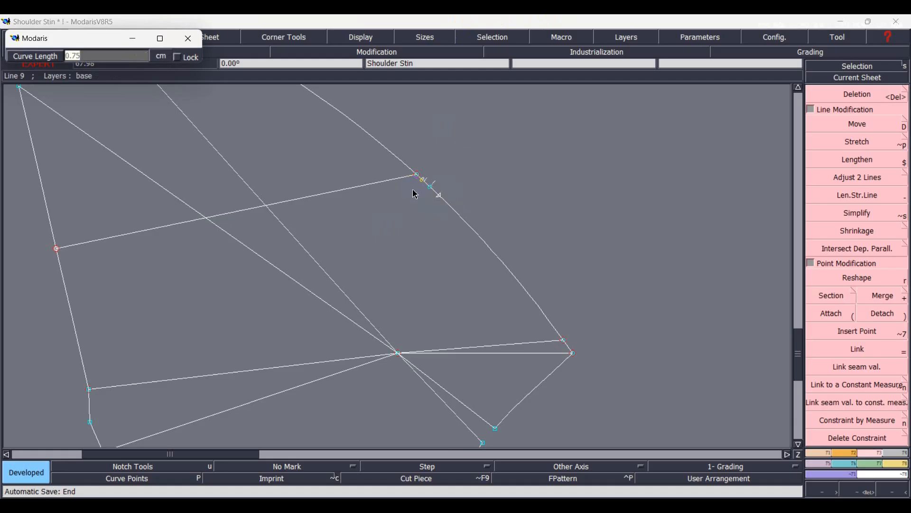
pyautogui.press('Return')
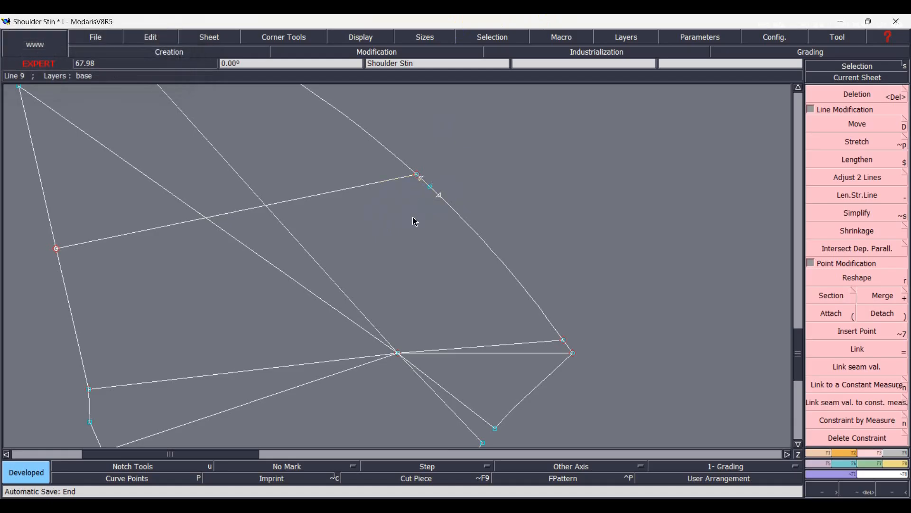
# Insert the two points 0.75 cm from the division point into the outer curve, split it there and delete the section between them.
pyautogui.scroll(1, 424, 217)
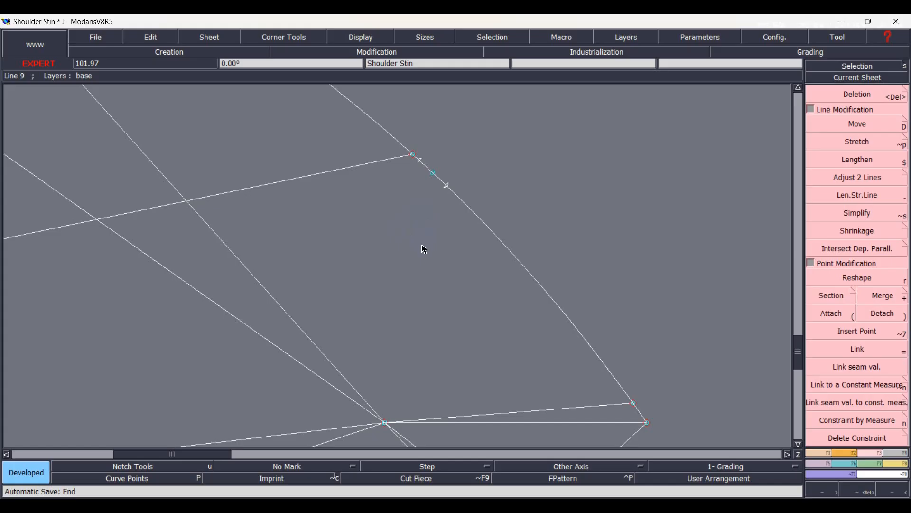
pyautogui.hotkey('alt', '7')
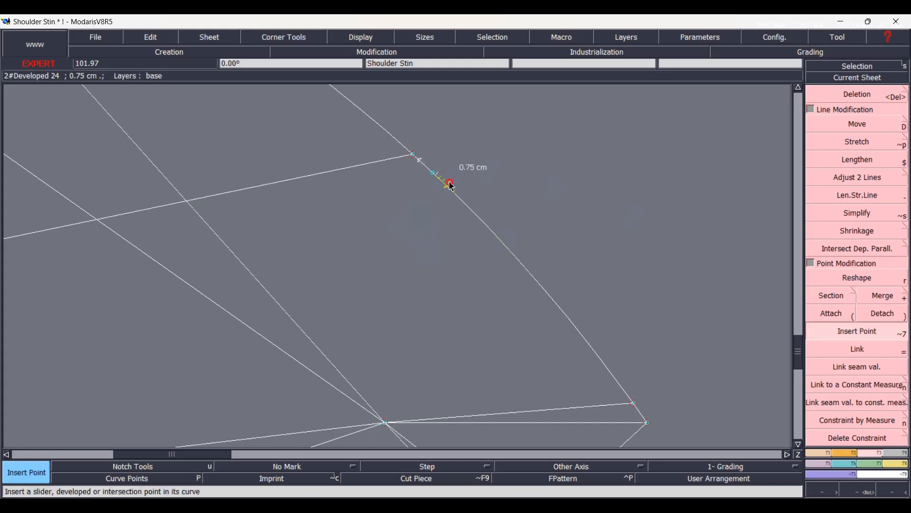
pyautogui.click(423, 166)
pyautogui.click(833, 296)
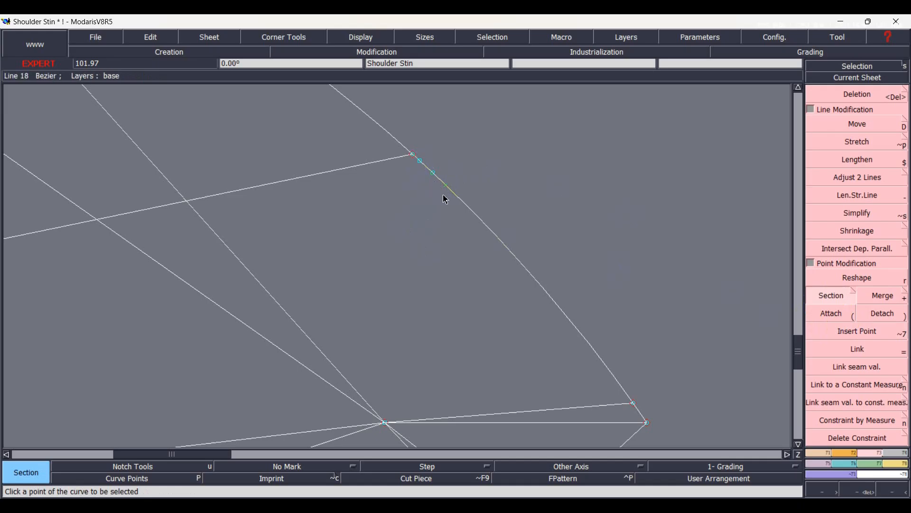
pyautogui.press('Delete')
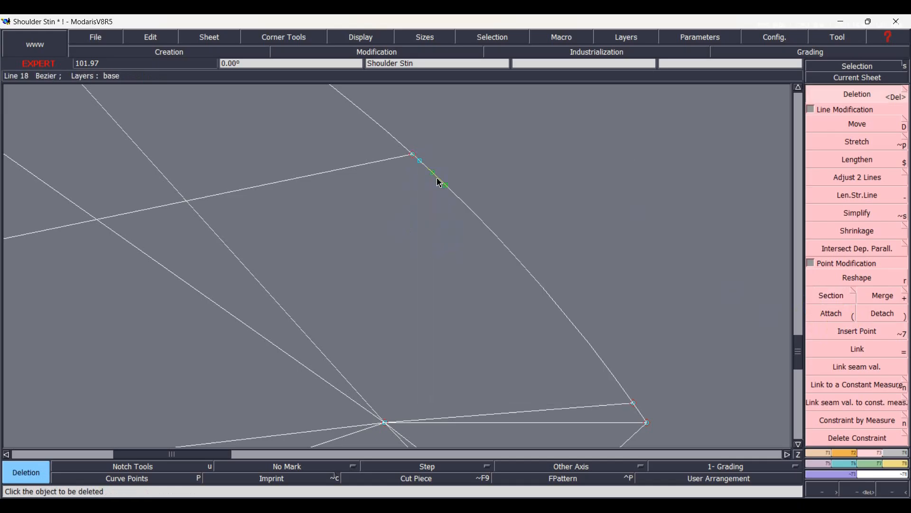
pyautogui.click(439, 182)
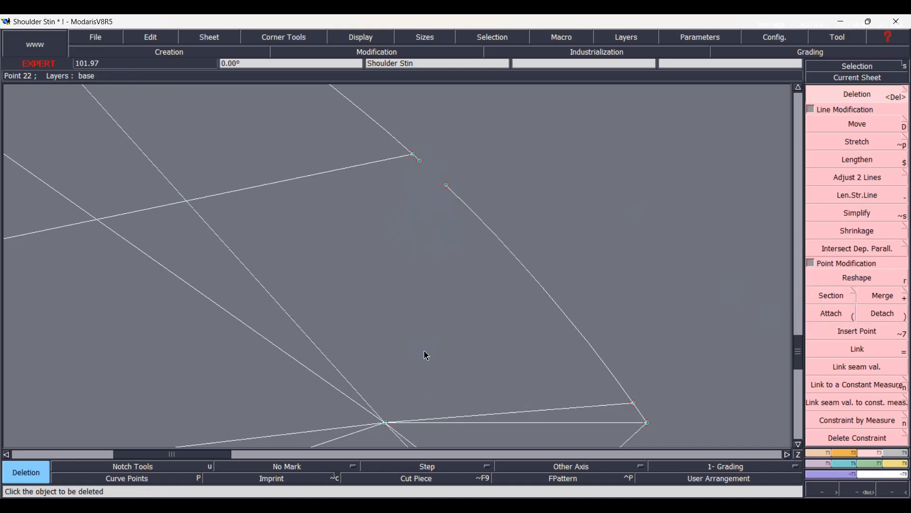
# Draw straight dart legs from both ends of the gap in the outer curve to the dart apex.
pyautogui.press('l')
pyautogui.click(420, 160)
pyautogui.click(385, 422)
pyautogui.click(385, 422)
pyautogui.click(446, 185)
pyautogui.scroll(-2, 382, 248)
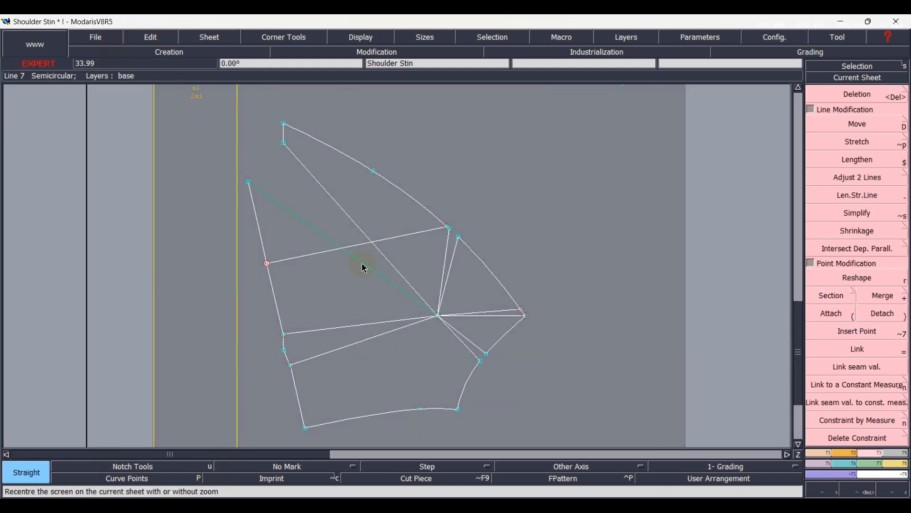
# Duplicate the lower bodice outline, from the upper-left dart leg around to the armhole dart's lower leg, rotated 9° about the dart apex.
pyautogui.click(261, 235)
pyautogui.click(313, 331)
pyautogui.click(326, 352)
pyautogui.scroll(2, 331, 388)
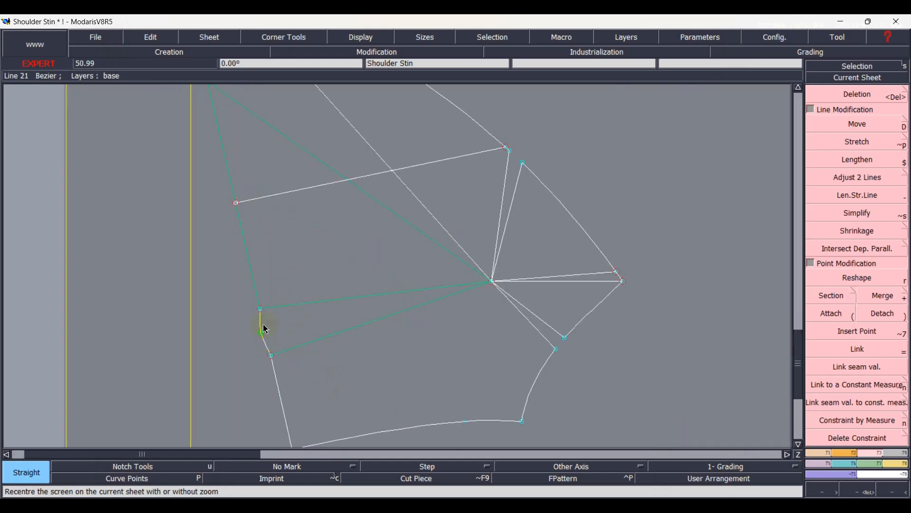
pyautogui.click(279, 390)
pyautogui.click(378, 437)
pyautogui.click(534, 387)
pyautogui.click(549, 345)
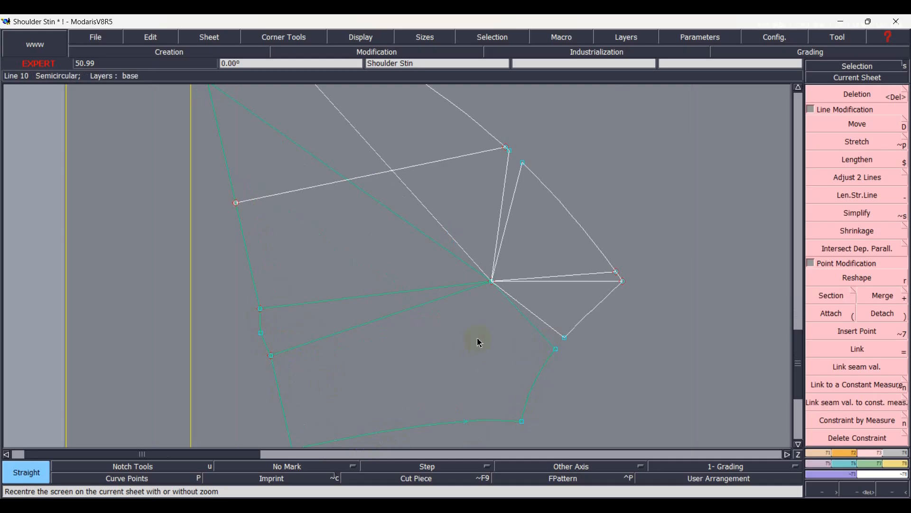
pyautogui.press('d')
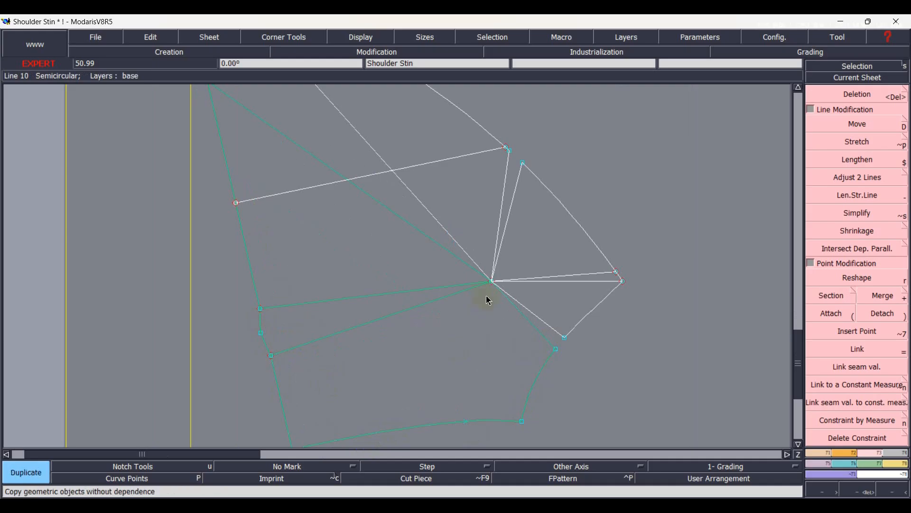
pyautogui.click(491, 287)
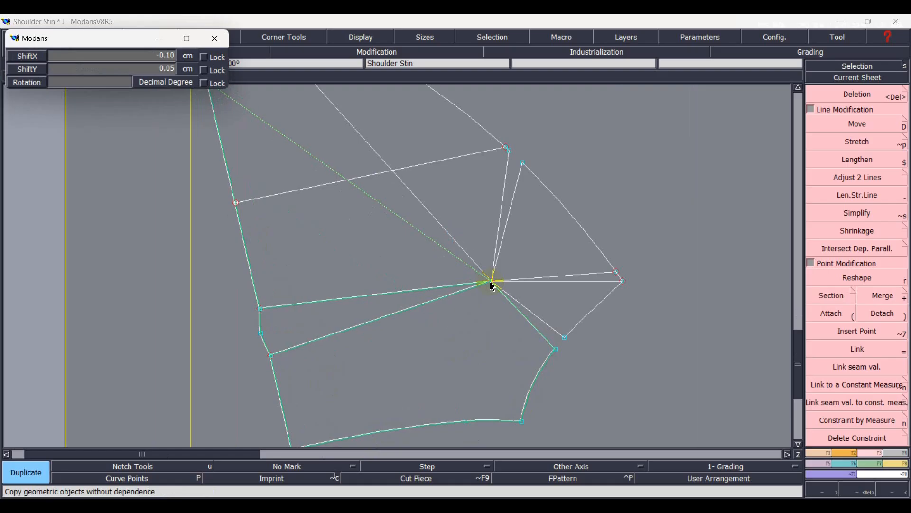
pyautogui.write('5')
pyautogui.press('Return')
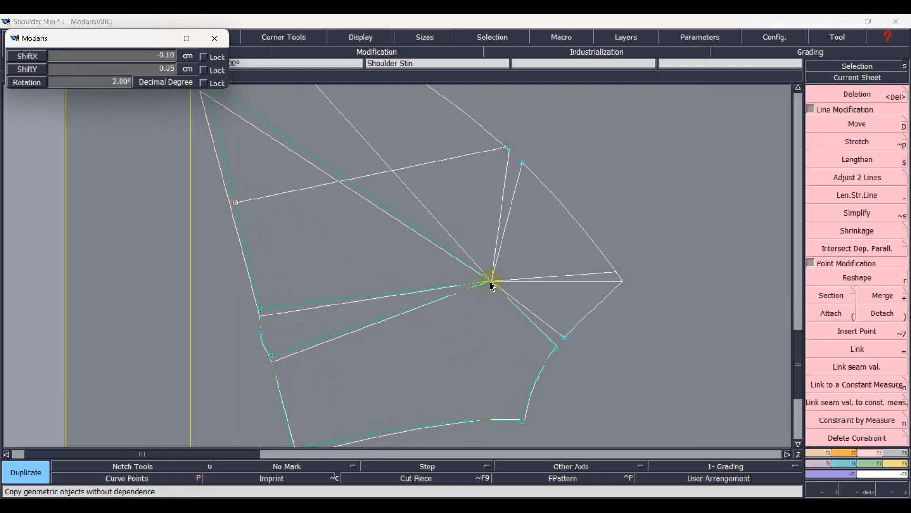
pyautogui.write('9')
pyautogui.press('Return')
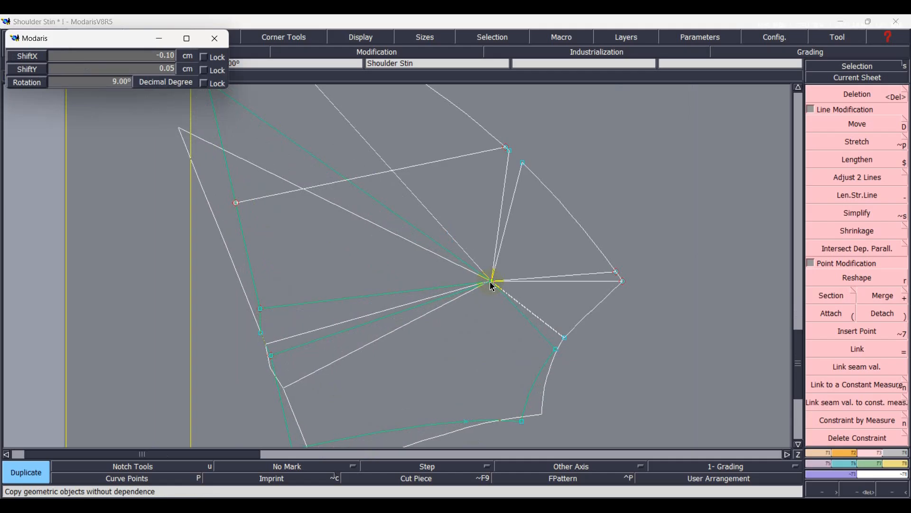
# Align the rotated copy's pivot point with the original dart apex and clear the selection.
pyautogui.scroll(5, 490, 284)
pyautogui.click(502, 232)
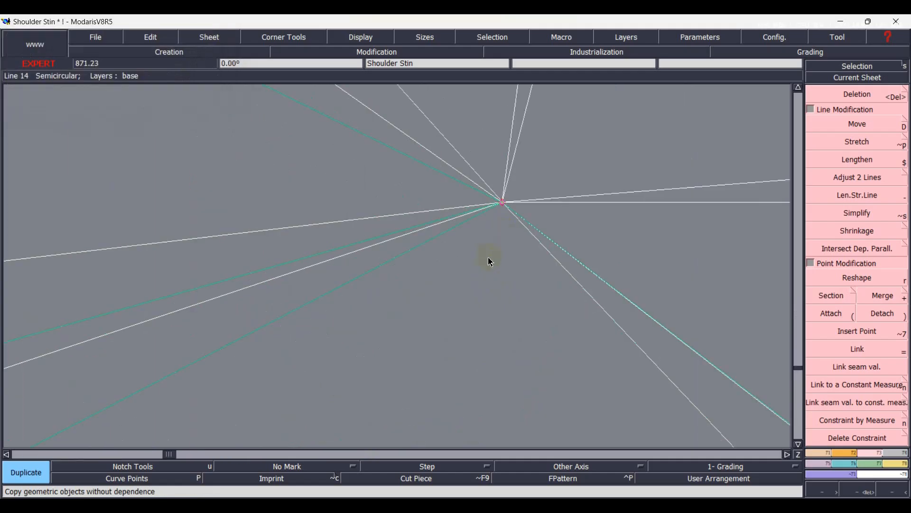
pyautogui.click(466, 278)
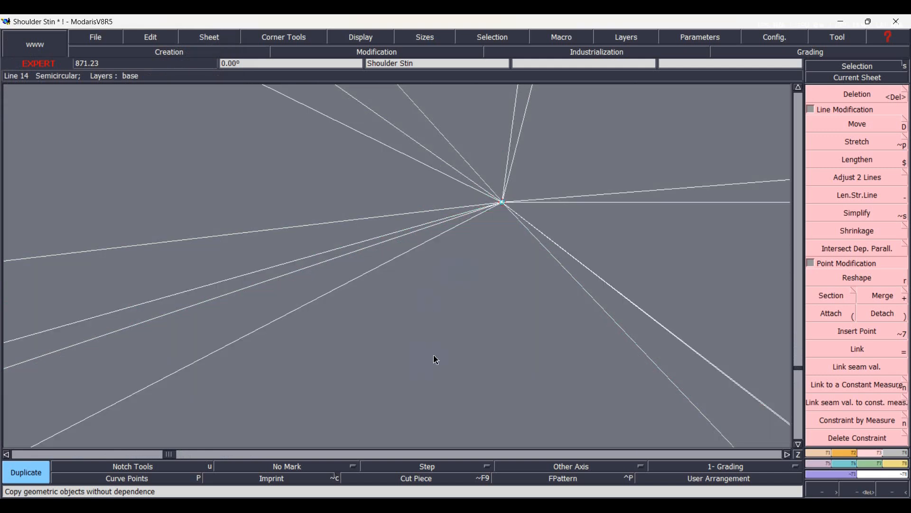
# Delete the original unrotated outline and dart legs that the rotated copy replaces.
pyautogui.press('Home')
pyautogui.scroll(2, 347, 239)
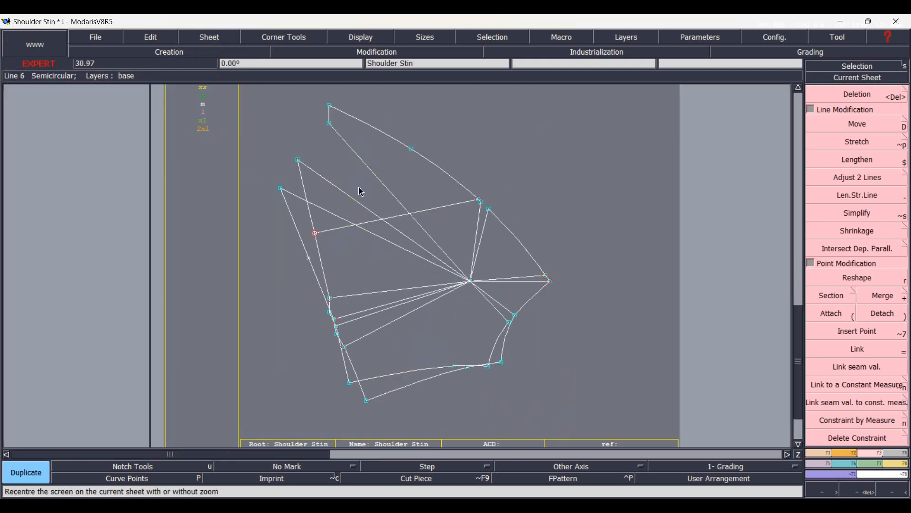
pyautogui.press('Delete')
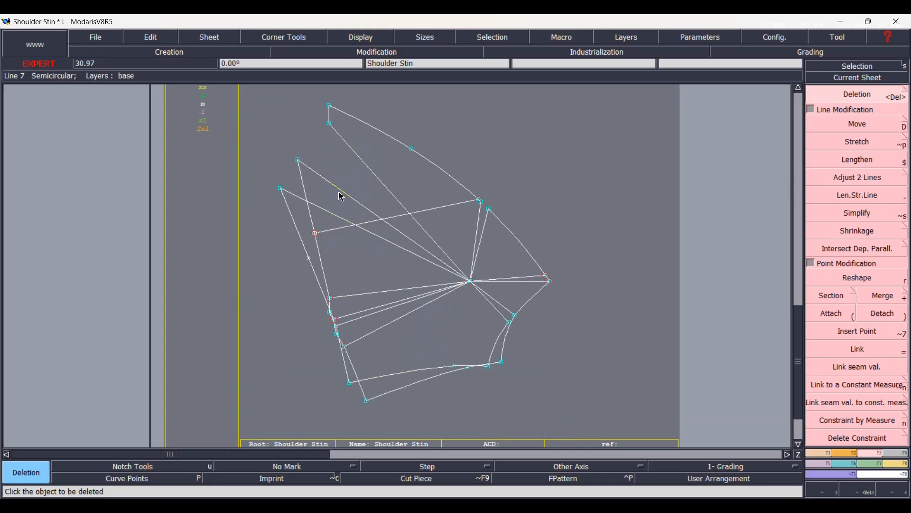
pyautogui.click(341, 195)
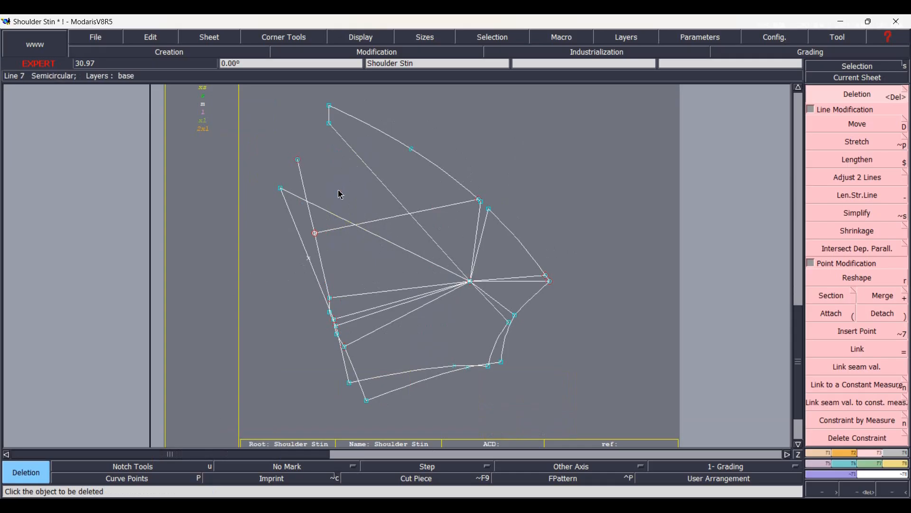
pyautogui.click(301, 178)
pyautogui.scroll(2, 398, 348)
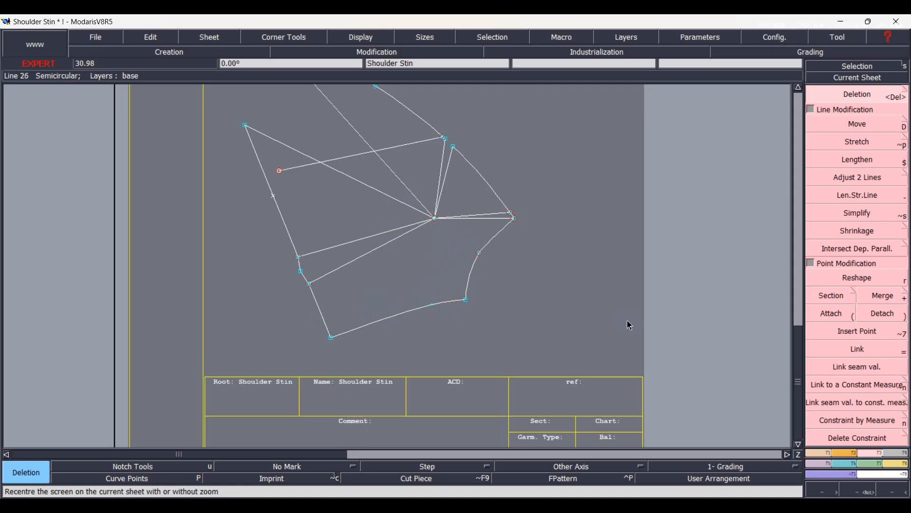
# Attach the two armhole curve ends where the armhole dart closed and merge them into one curve.
pyautogui.click(833, 311)
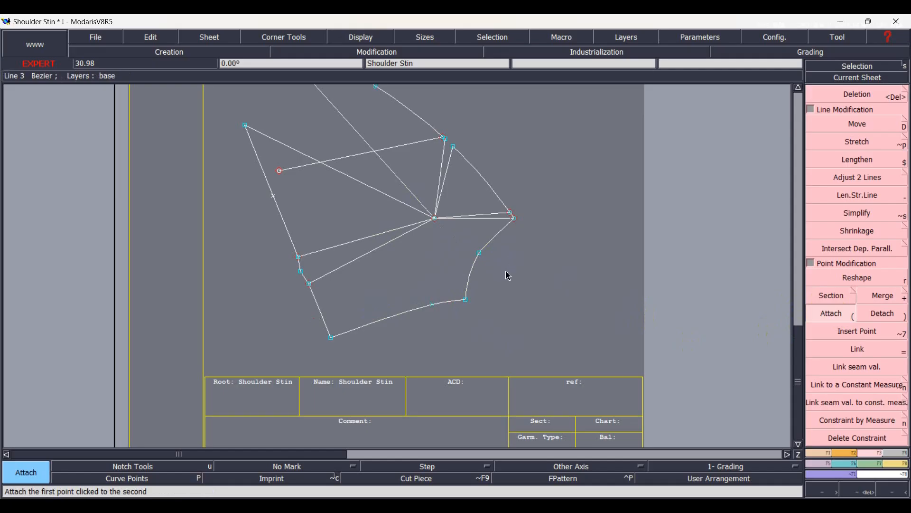
pyautogui.press('+')
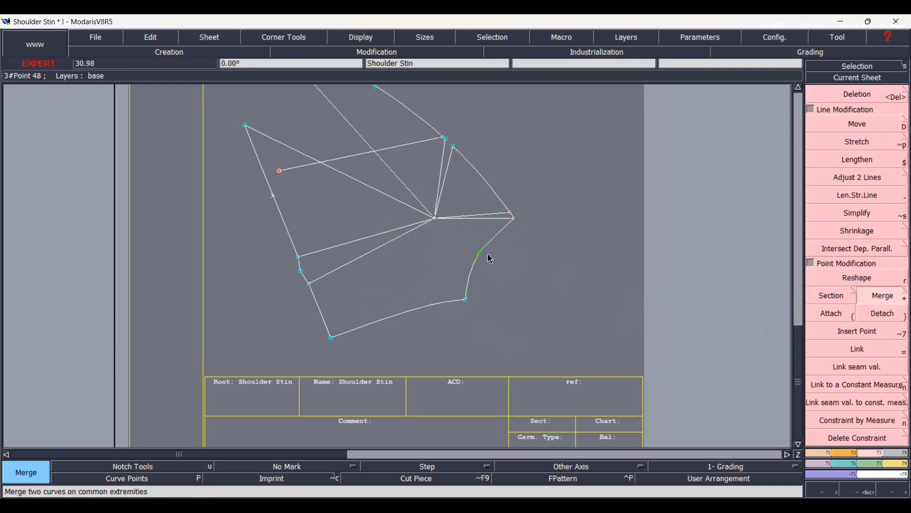
pyautogui.scroll(3, 477, 254)
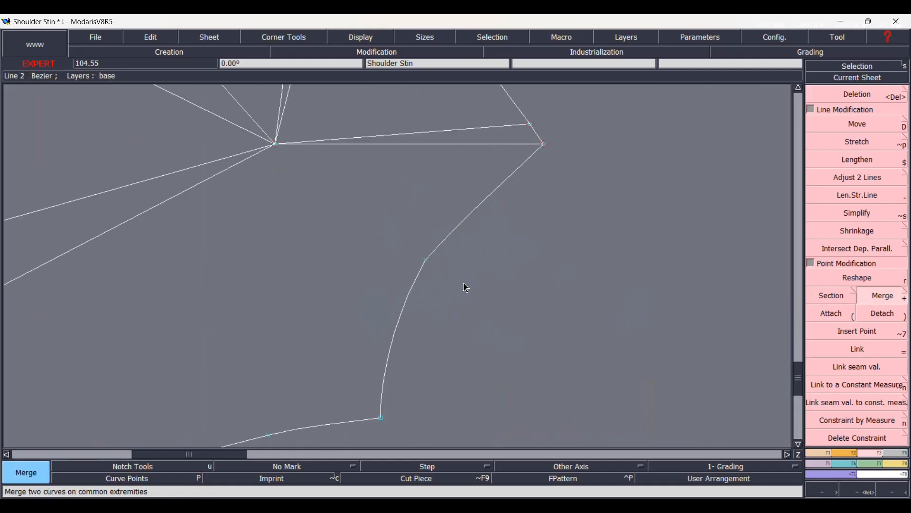
# Show the curve handles, reshape the merged armhole curve smoothly at its junction, and hide the handles.
pyautogui.hotkey('shift', 'h')
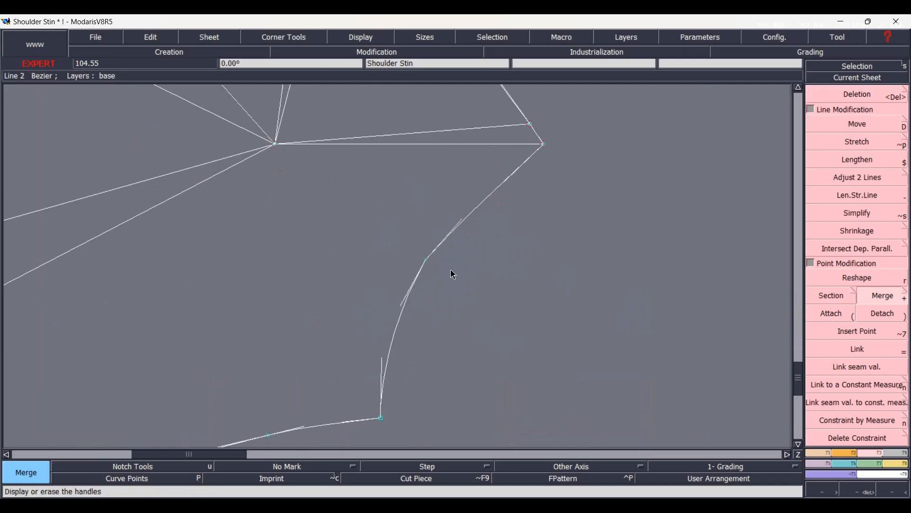
pyautogui.press('r')
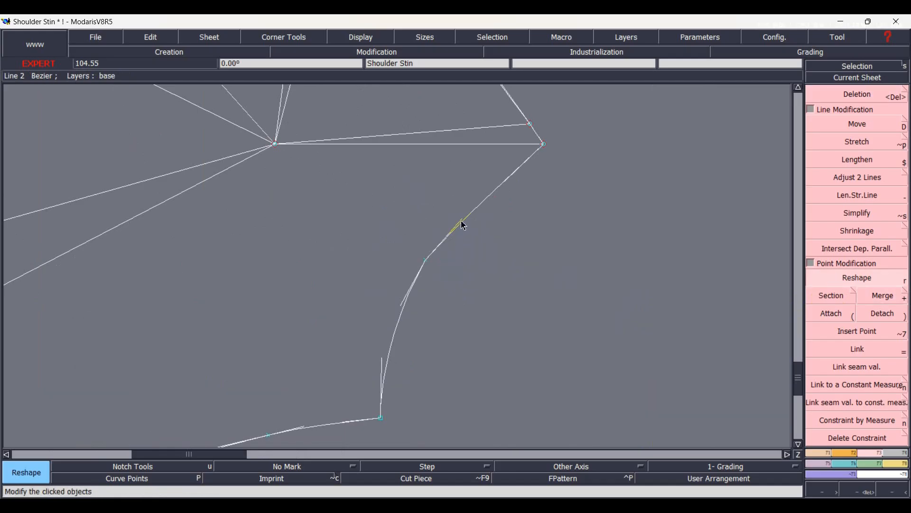
pyautogui.click(461, 221)
pyautogui.hotkey('shift', 'h')
pyautogui.press('Home')
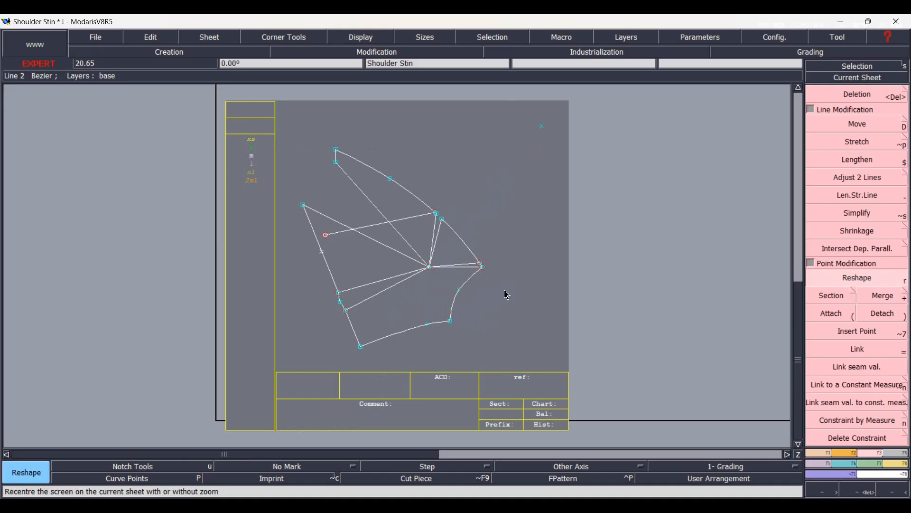
# Delete the short outer-curve piece at the armhole tip and duplicate the lower bodice outline rotated about the dart apex to close that dart.
pyautogui.scroll(1, 507, 294)
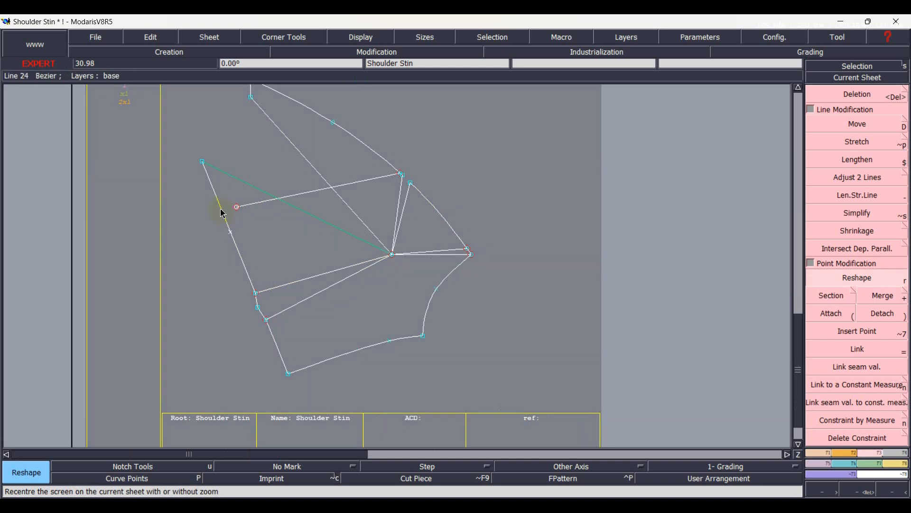
pyautogui.click(261, 285)
pyautogui.scroll(1, 292, 308)
pyautogui.click(295, 274)
pyautogui.click(305, 299)
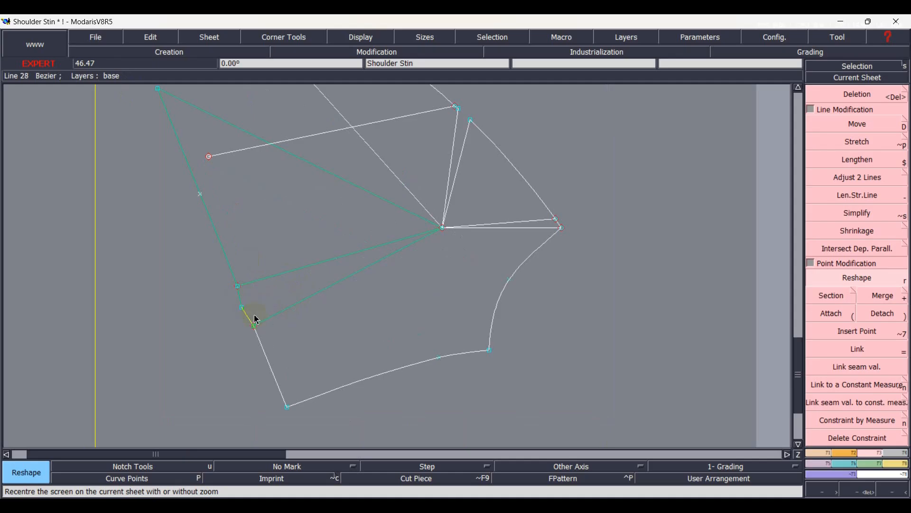
pyautogui.click(336, 391)
pyautogui.click(492, 340)
pyautogui.click(543, 230)
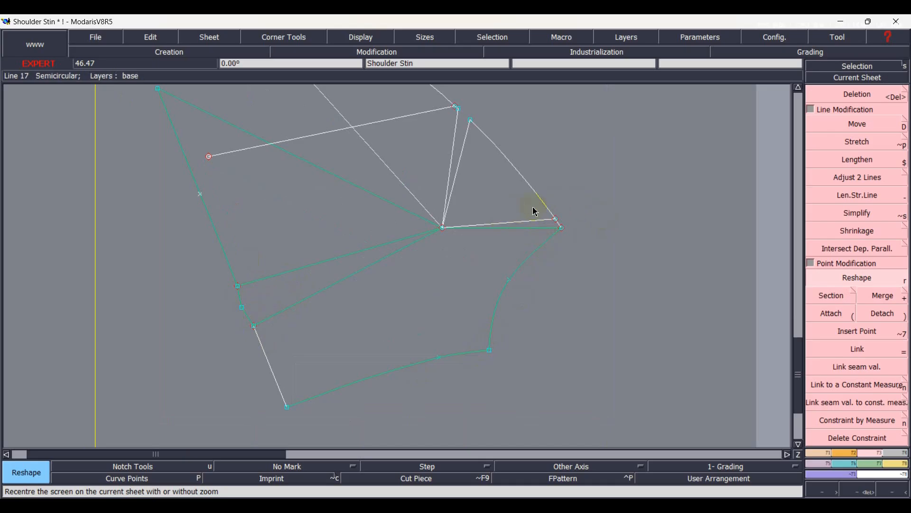
pyautogui.scroll(3, 536, 211)
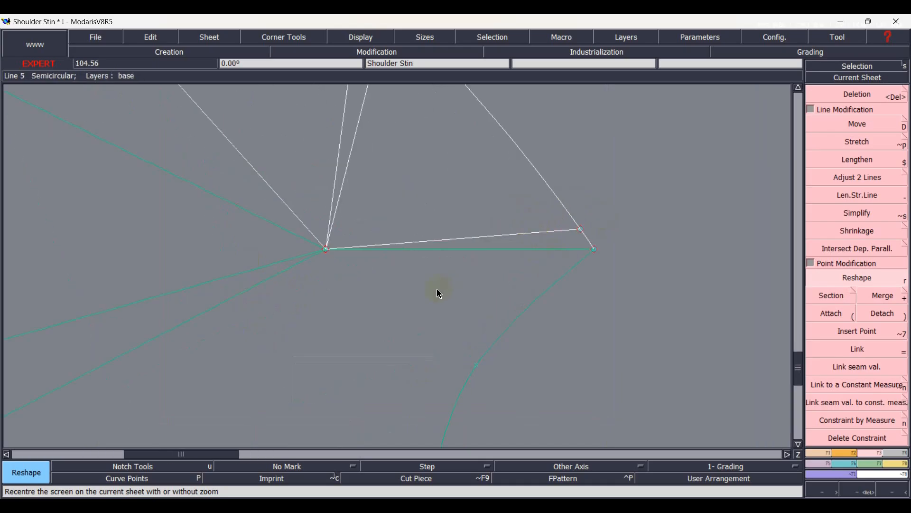
pyautogui.press('Delete')
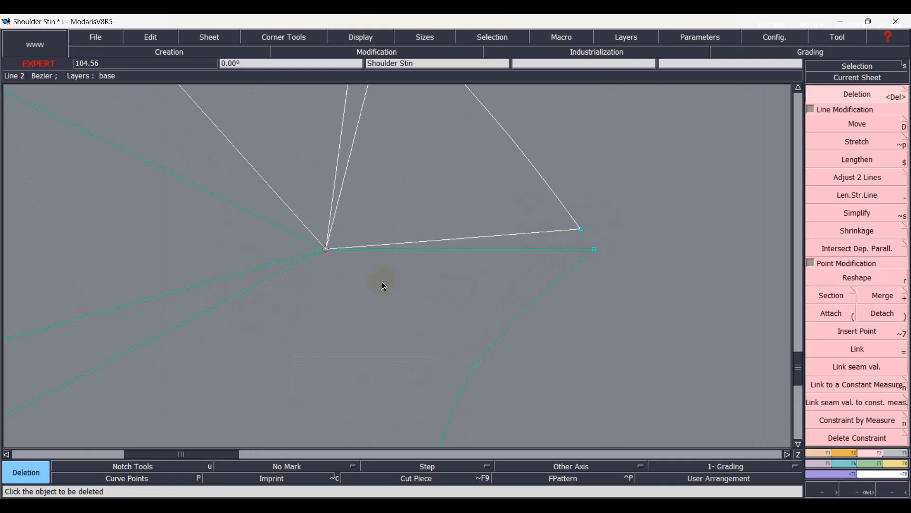
pyautogui.press('d')
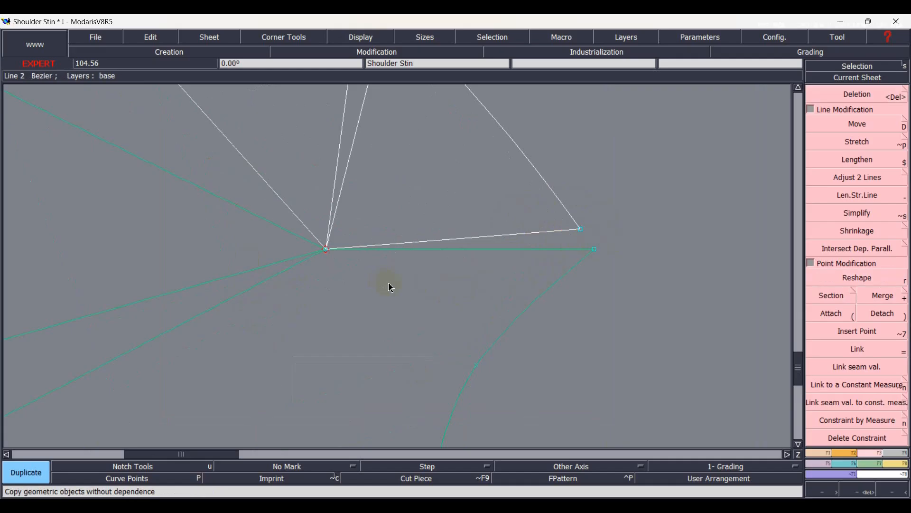
pyautogui.click(328, 253)
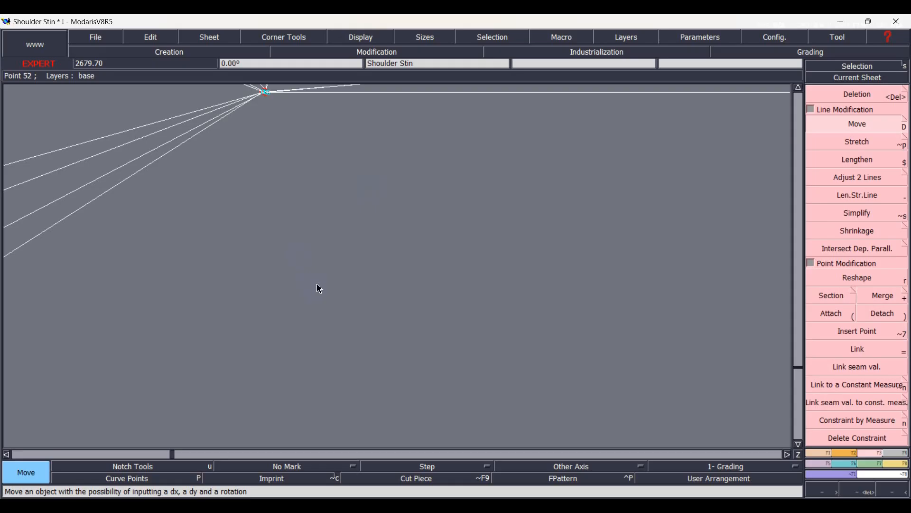
# Delete the original armhole curve and the horizontal dart leg that the rotated lower outline replaces.
pyautogui.press('Home')
pyautogui.scroll(2, 450, 257)
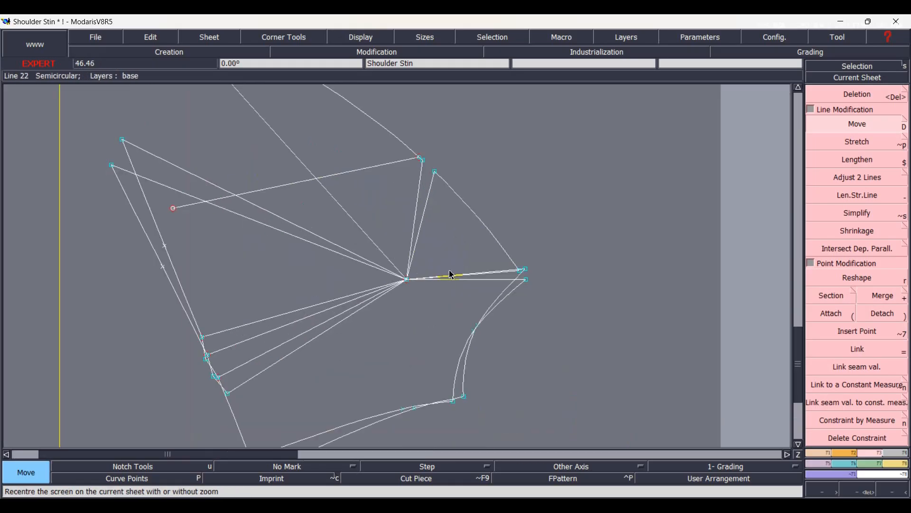
pyautogui.scroll(3, 455, 281)
pyautogui.scroll(1, 464, 293)
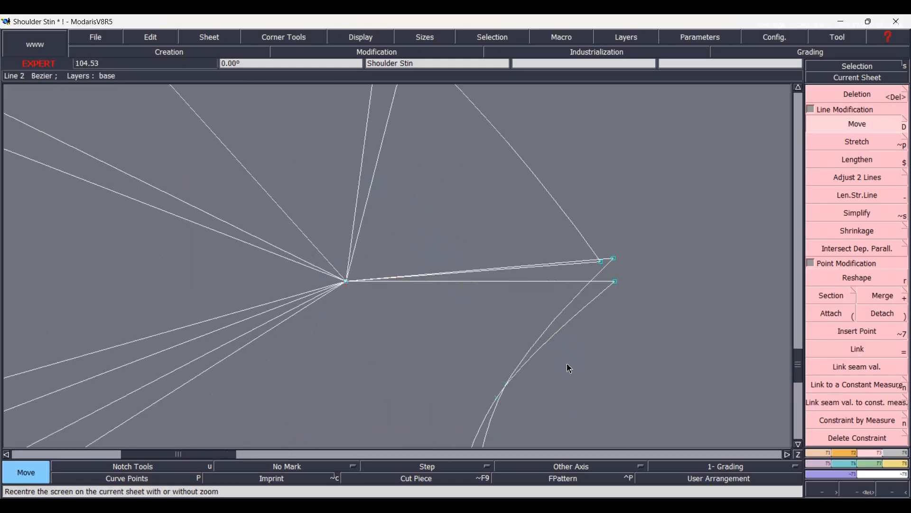
pyautogui.press('Delete')
pyautogui.click(598, 305)
pyautogui.click(560, 282)
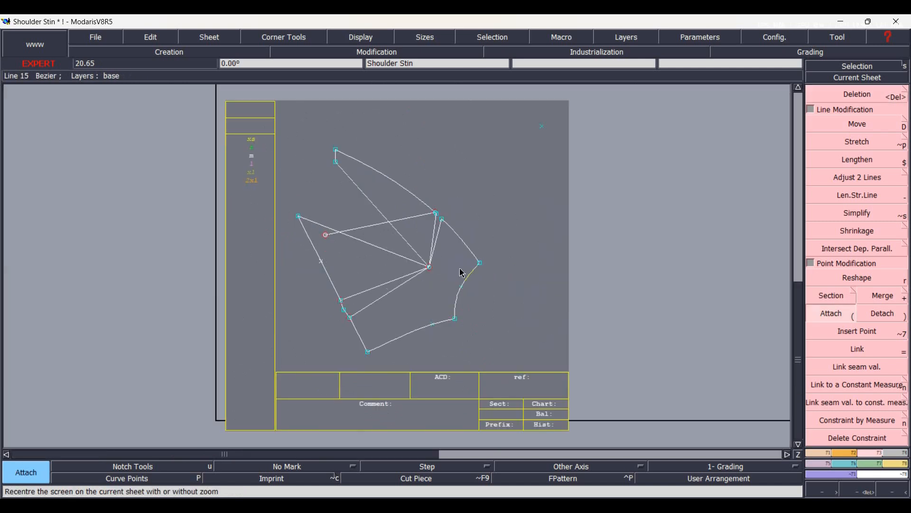
pyautogui.scroll(1, 450, 266)
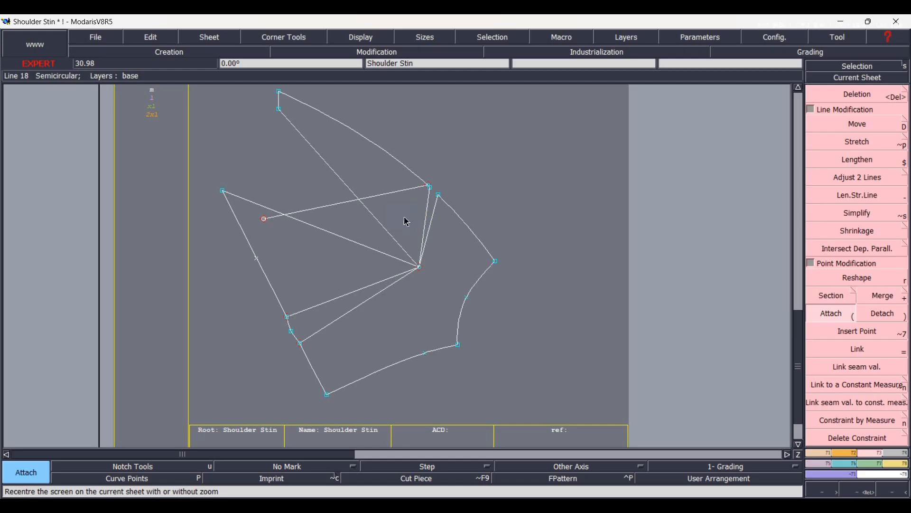
# Delete the leftover slanted line crossing the upper bodice section and undo the extra deletion at the outer curve's end.
pyautogui.press('Delete')
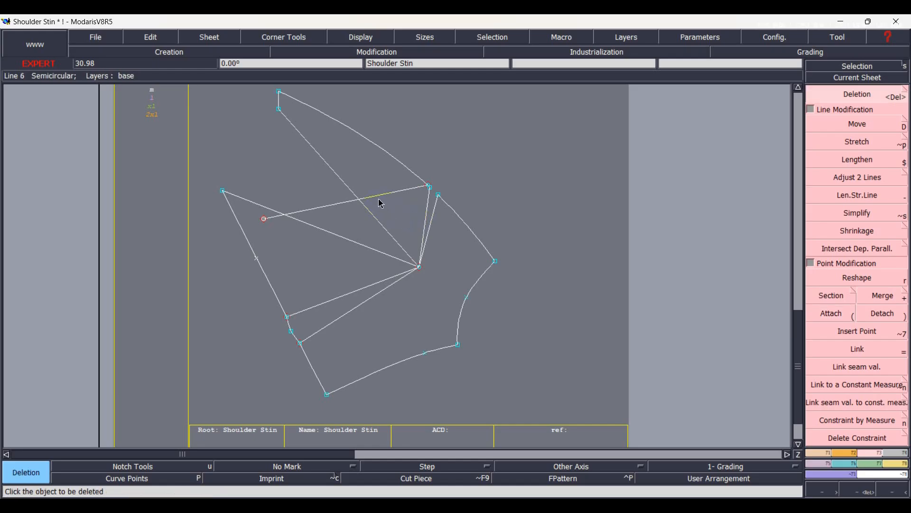
pyautogui.click(384, 198)
pyautogui.scroll(3, 411, 197)
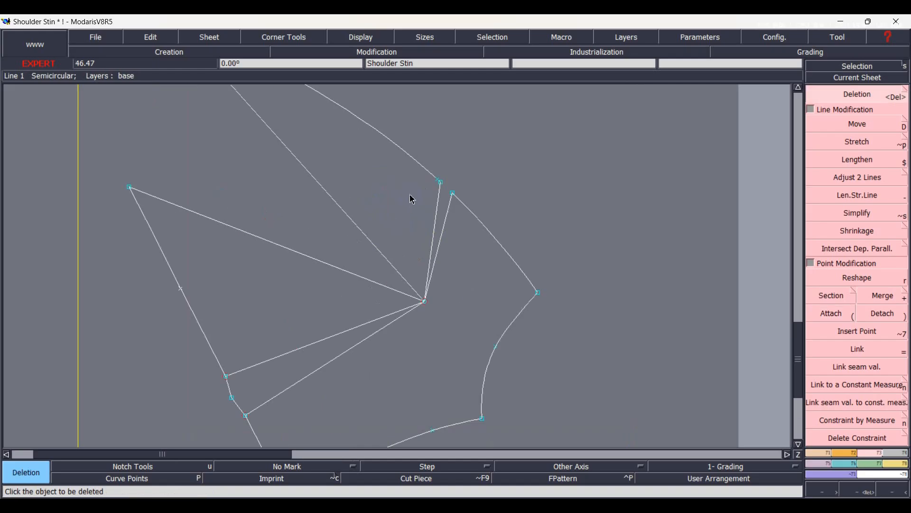
pyautogui.click(450, 176)
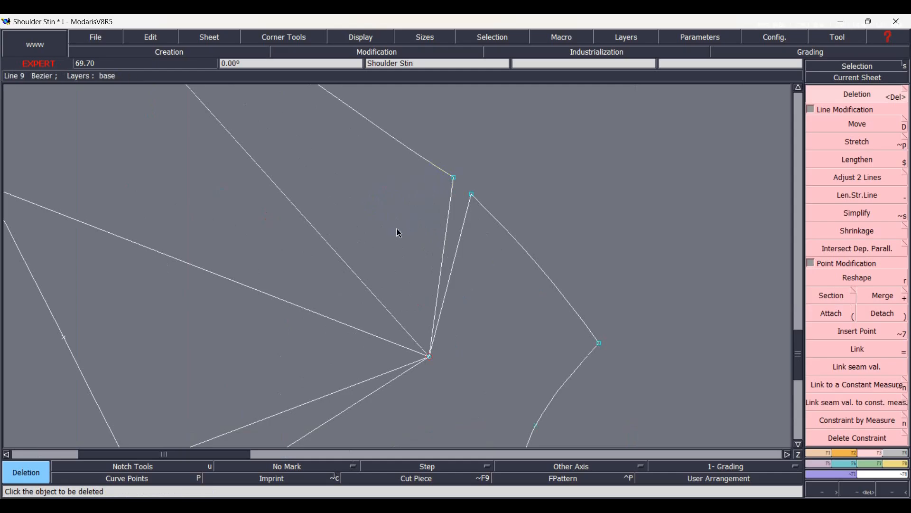
pyautogui.hotkey('ctrl', 'z')
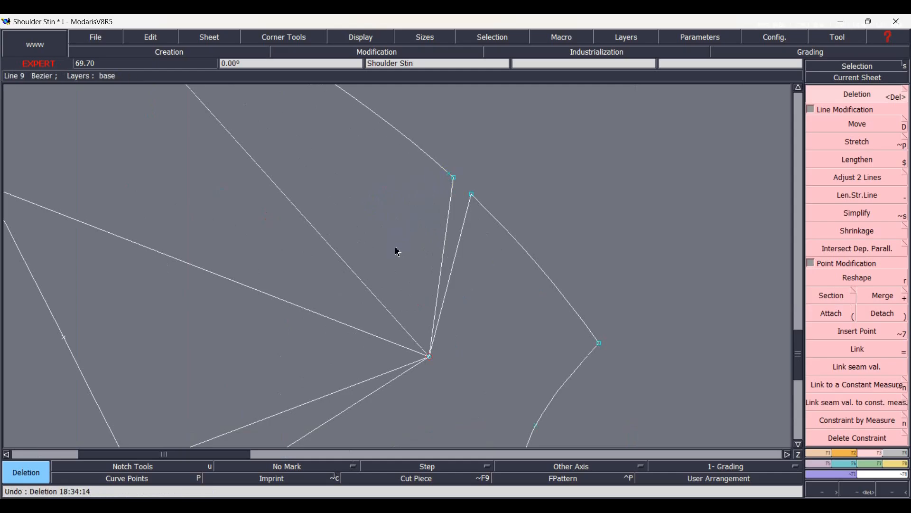
# Select the upper bodice section's outline with its dart legs and duplicate it rotated towards the outer-curve dart's opposite leg.
pyautogui.press('Home')
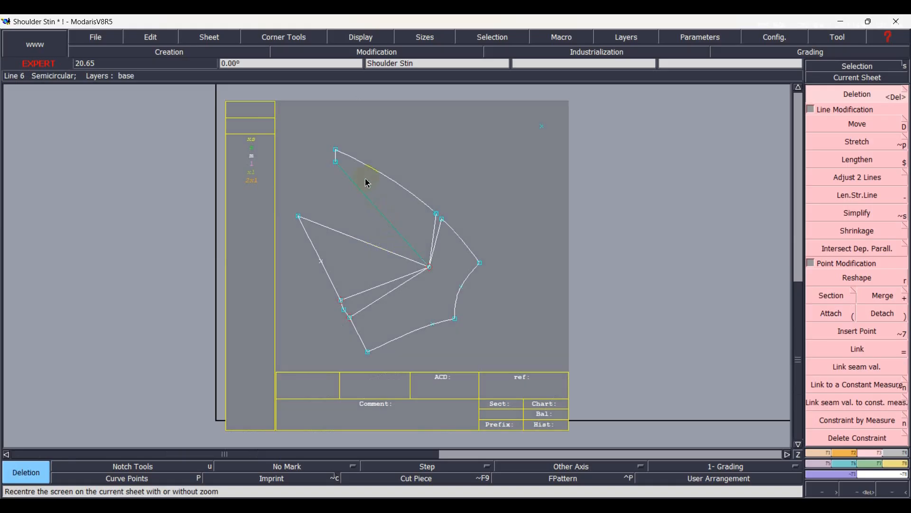
pyautogui.scroll(4, 374, 185)
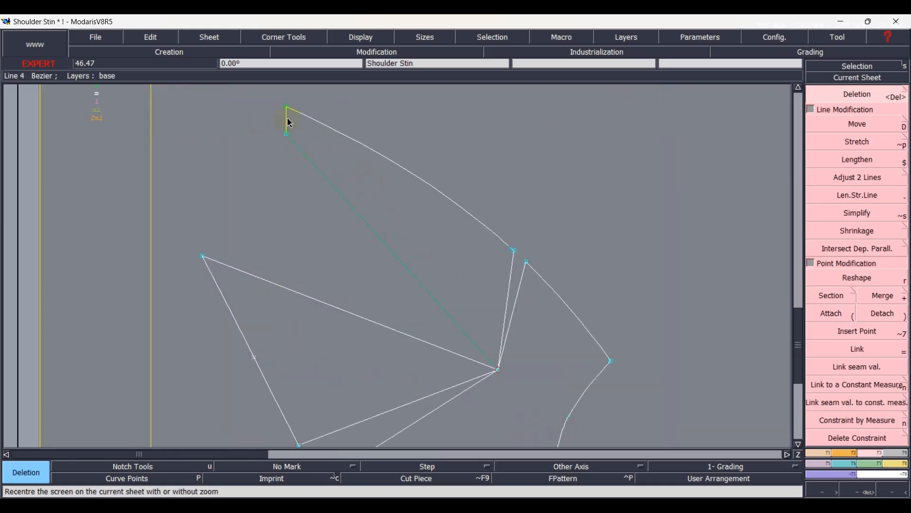
pyautogui.click(320, 126)
pyautogui.click(511, 274)
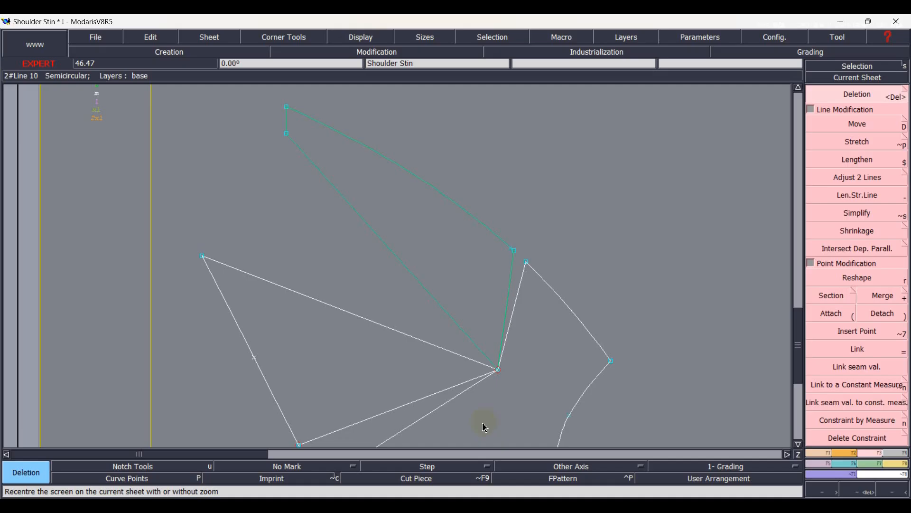
pyautogui.press('d')
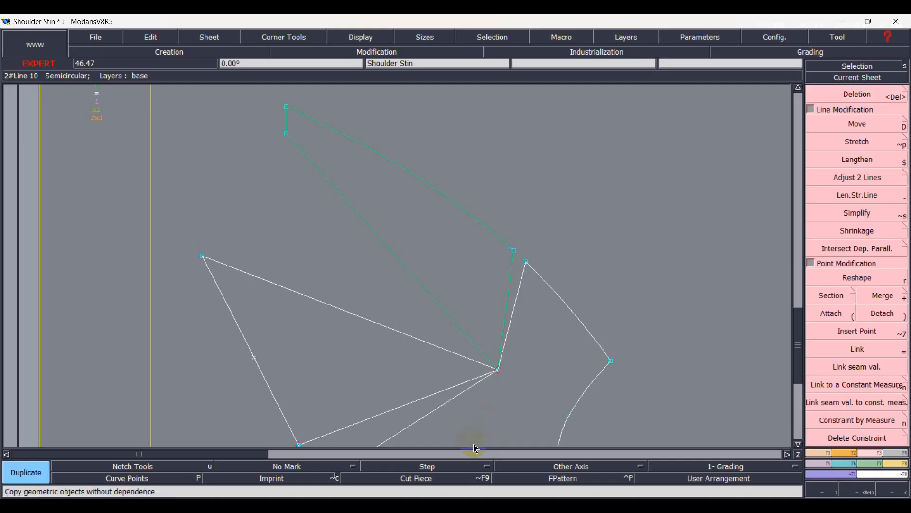
pyautogui.click(500, 372)
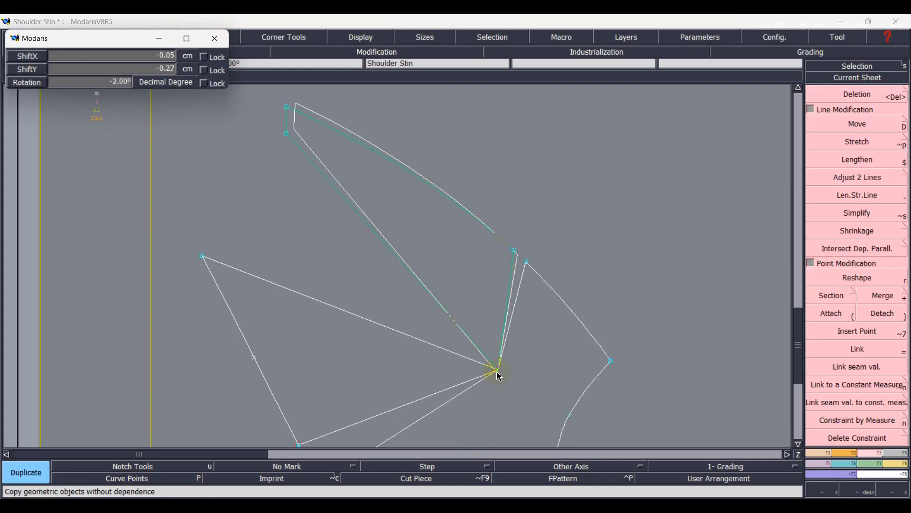
# Move the rotated copy of the upper section so that its dart tip lies exactly on the apex.
pyautogui.hotkey('shift', 'd')
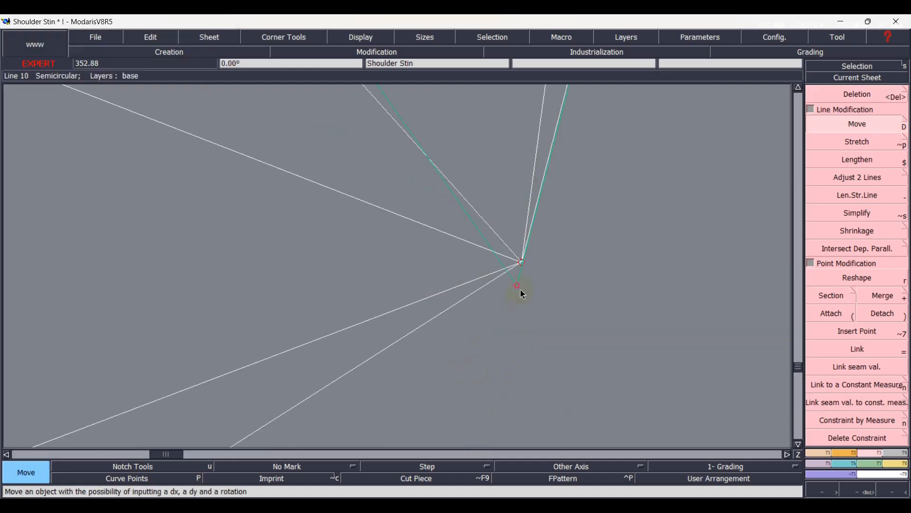
pyautogui.click(524, 266)
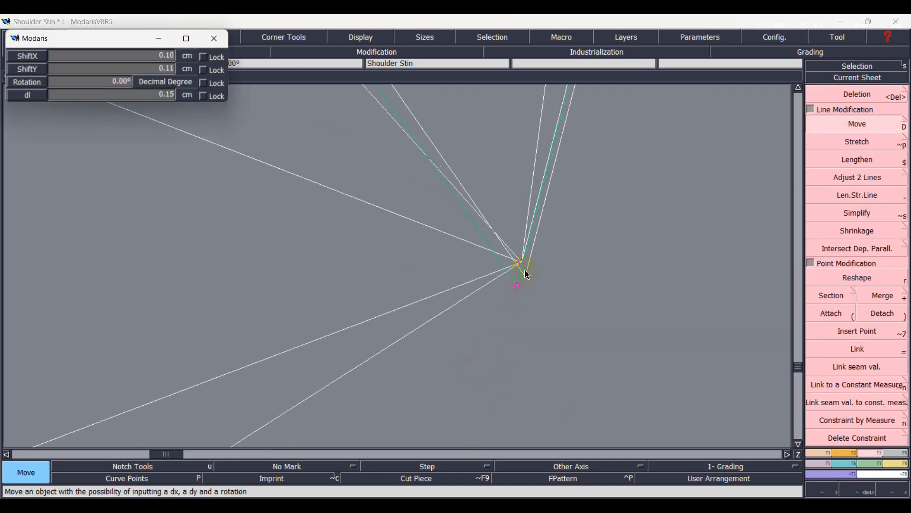
pyautogui.click(523, 264)
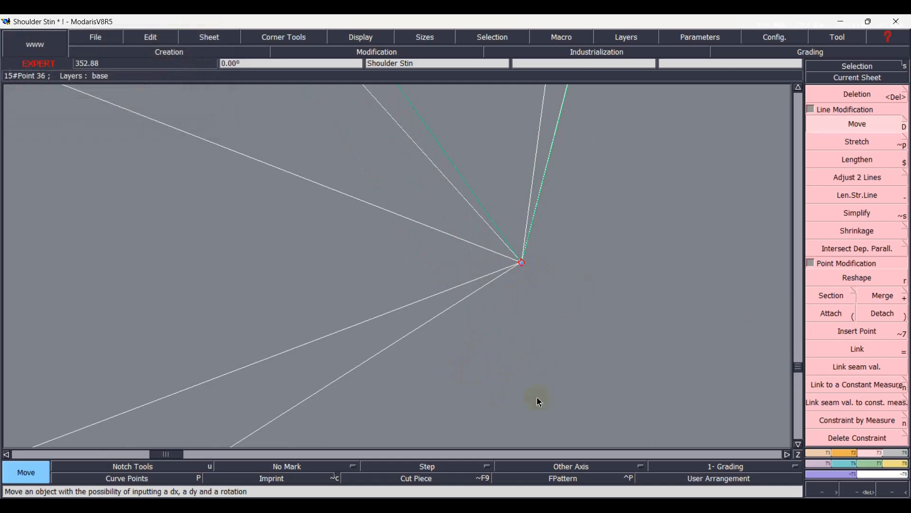
pyautogui.press('Home')
pyautogui.scroll(2, 451, 206)
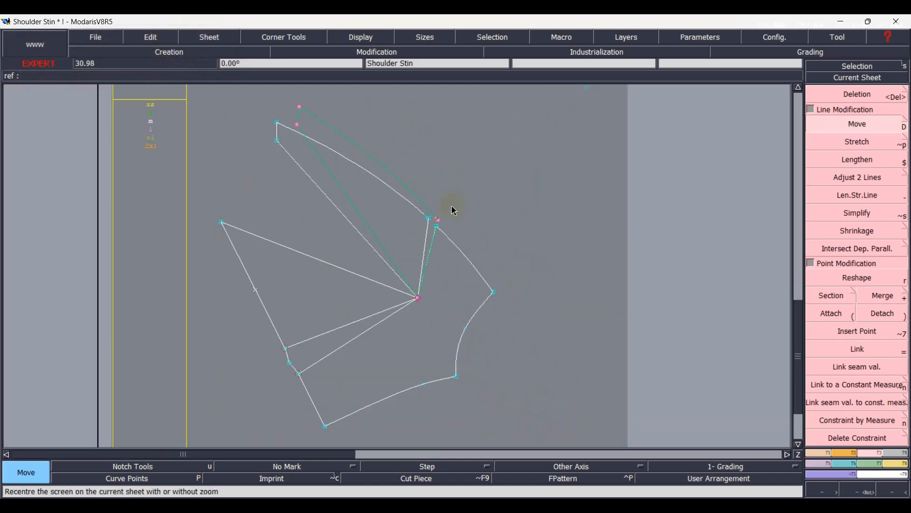
# Delete the original upper section lines and outer curve that the rotated copy replaces.
pyautogui.press('Home')
pyautogui.click(361, 193)
pyautogui.click(357, 193)
pyautogui.press('Delete')
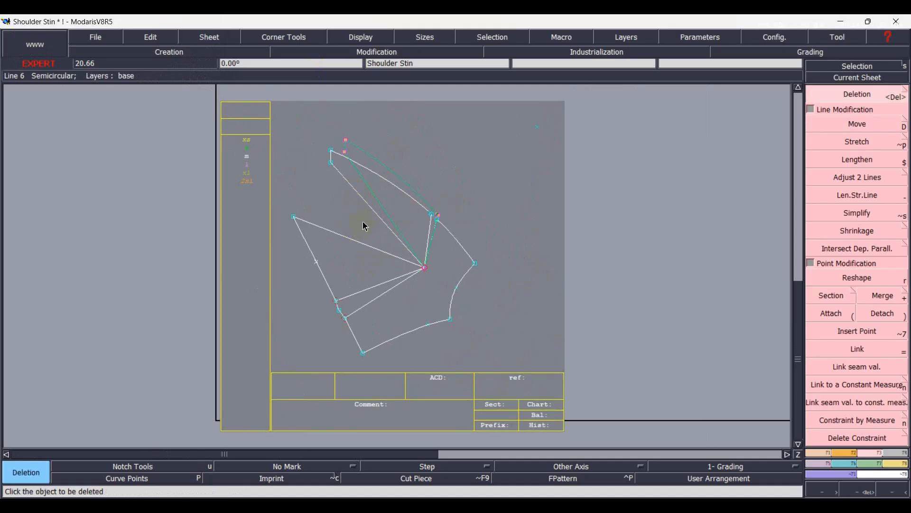
pyautogui.click(354, 192)
pyautogui.click(377, 178)
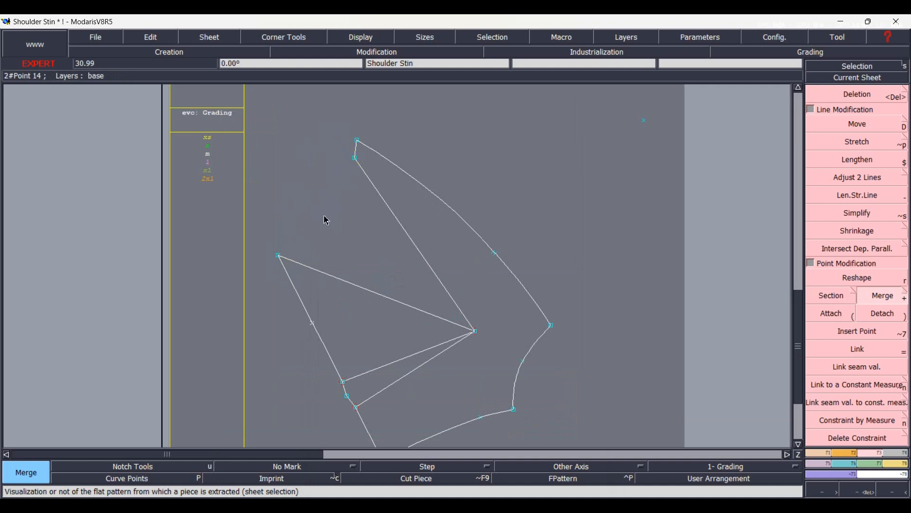
# Draw a straight line across the opening of the large upper dart, joining the outer ends of its two legs.
pyautogui.press('l')
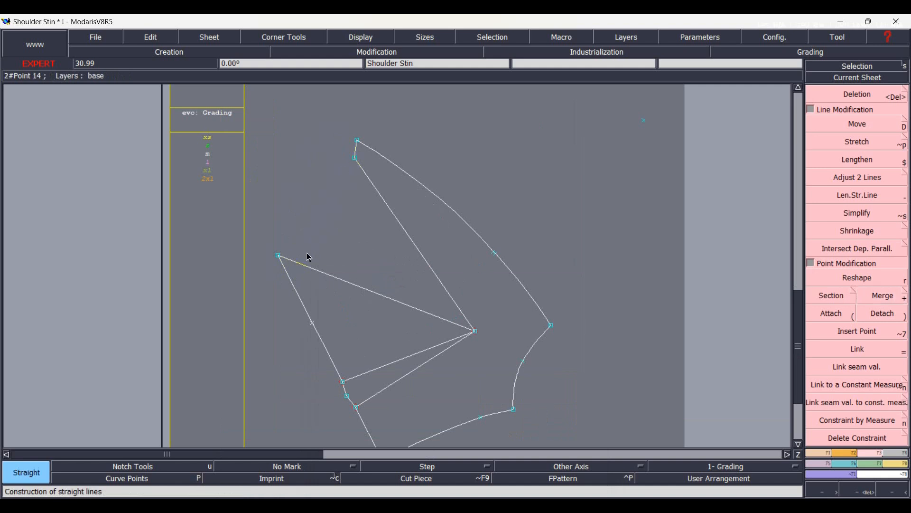
pyautogui.click(279, 256)
pyautogui.click(355, 158)
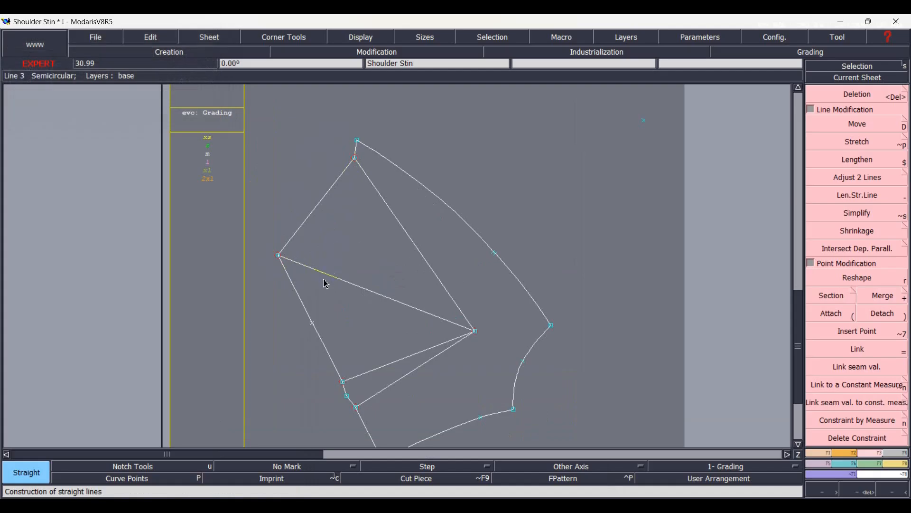
# Divide the line across the large dart's opening into two equal parts to mark its midpoint.
pyautogui.press('/')
pyautogui.click(278, 256)
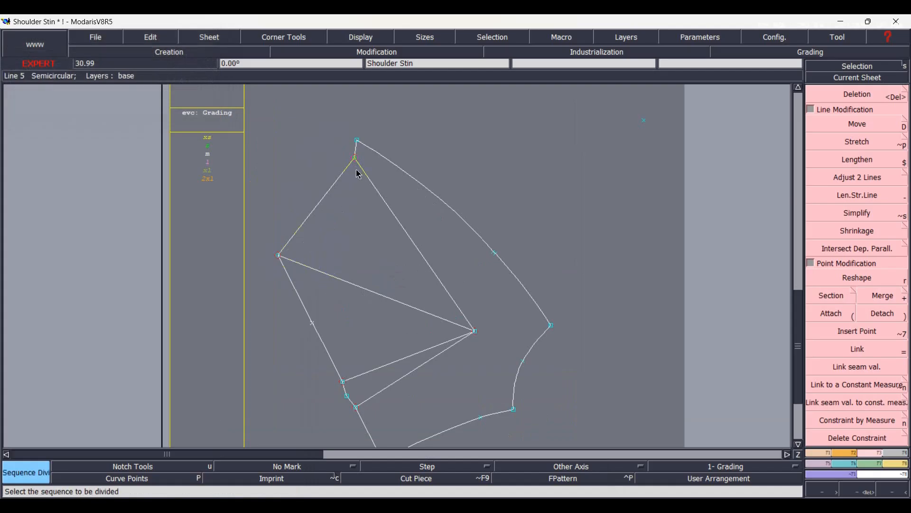
pyautogui.click(356, 160)
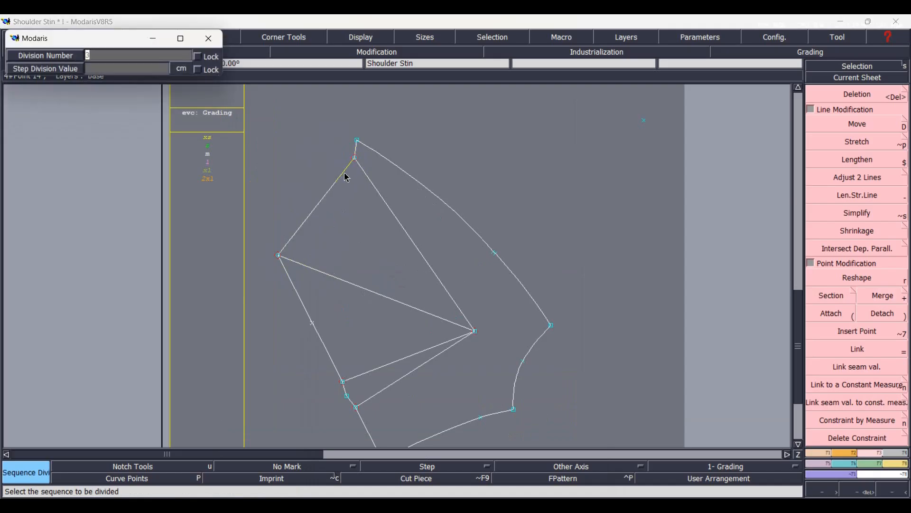
pyautogui.press('Return')
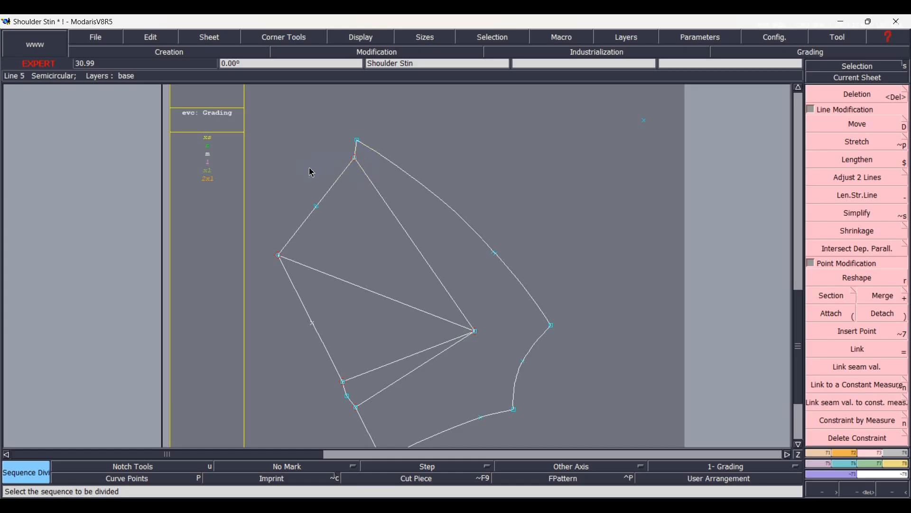
# Insert a point at the midpoint of the dart opening line and reshape it outwards into a peak.
pyautogui.hotkey('alt', '7')
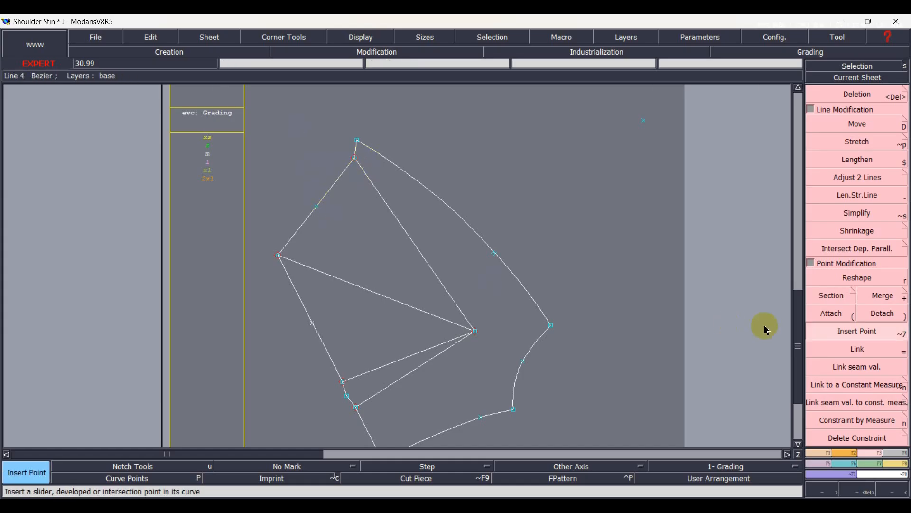
pyautogui.click(830, 296)
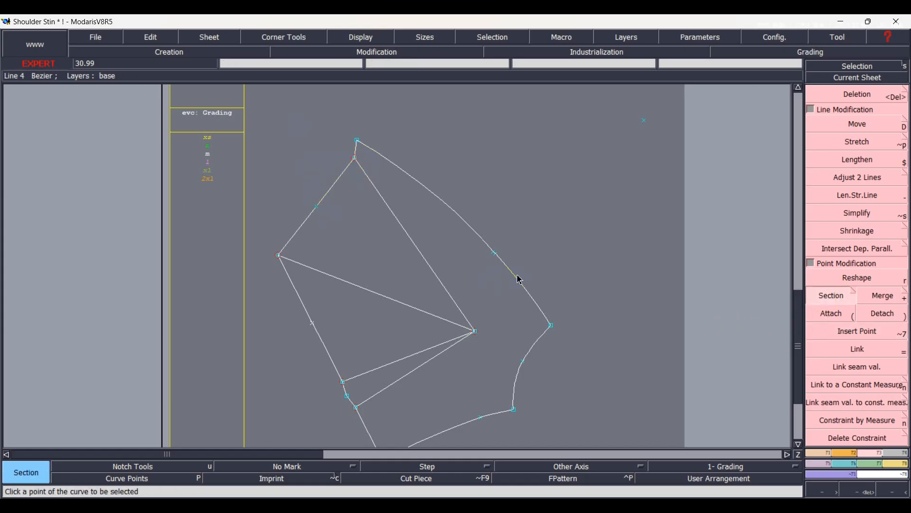
pyautogui.press('r')
pyautogui.click(317, 208)
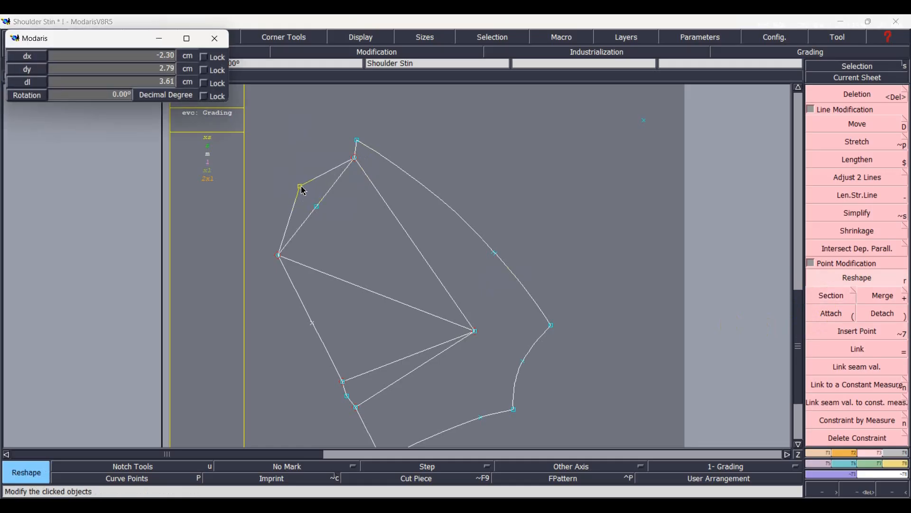
pyautogui.click(301, 186)
pyautogui.click(301, 186)
pyautogui.click(297, 186)
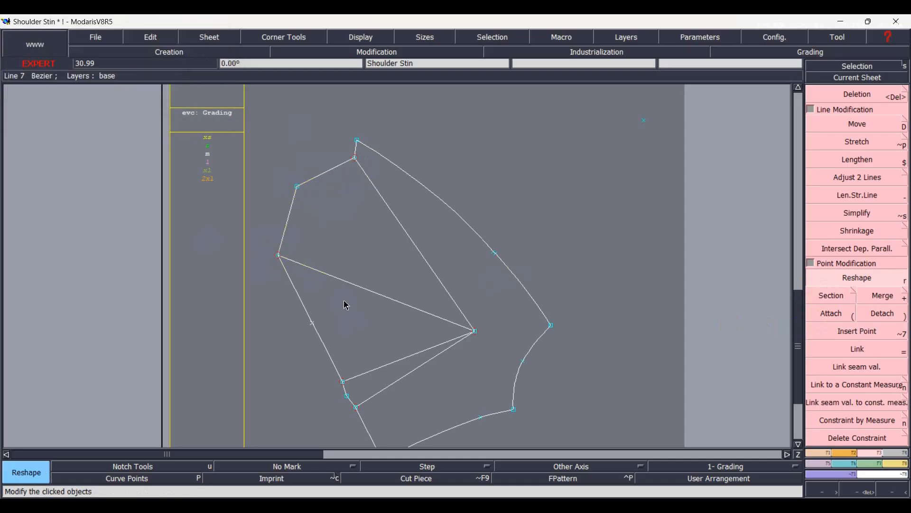
# Measure the lengths of both legs of the large upper dart and remove the measurements.
pyautogui.press('l')
pyautogui.click(337, 277)
pyautogui.click(271, 334)
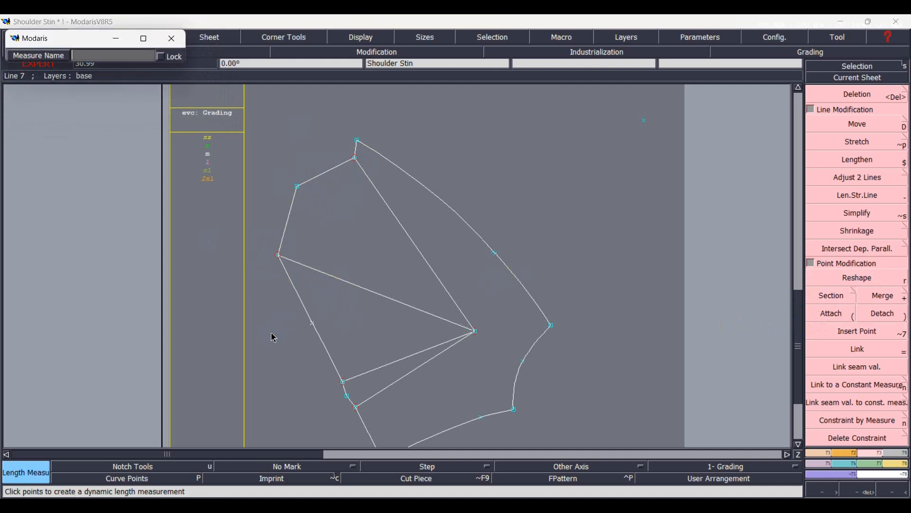
pyautogui.press('Return')
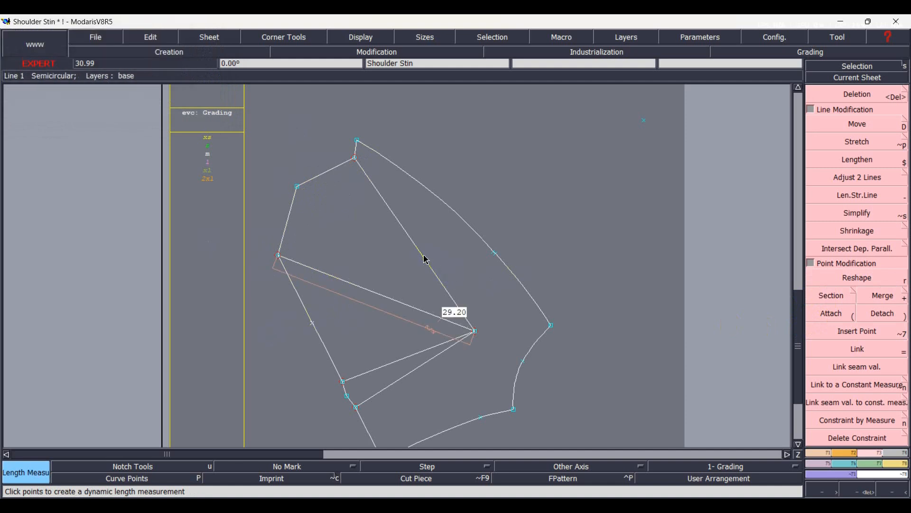
pyautogui.click(405, 307)
pyautogui.press('Return')
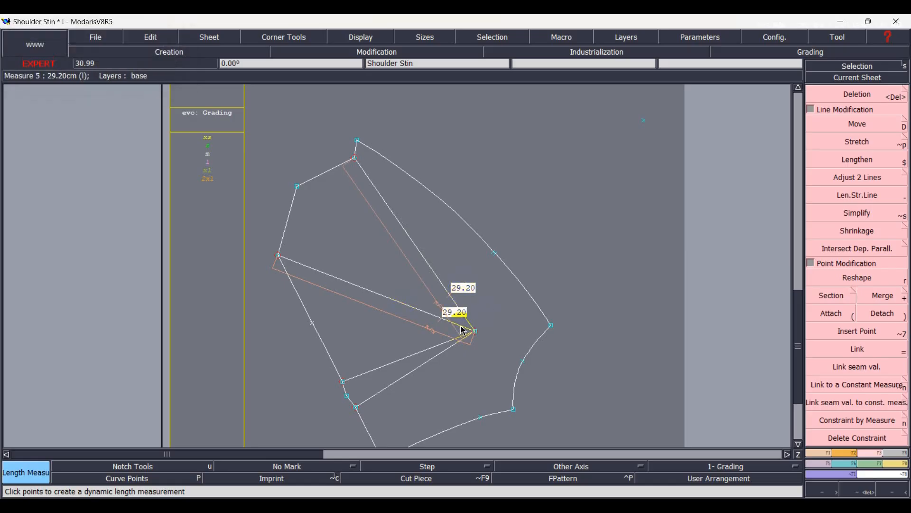
pyautogui.press('Delete')
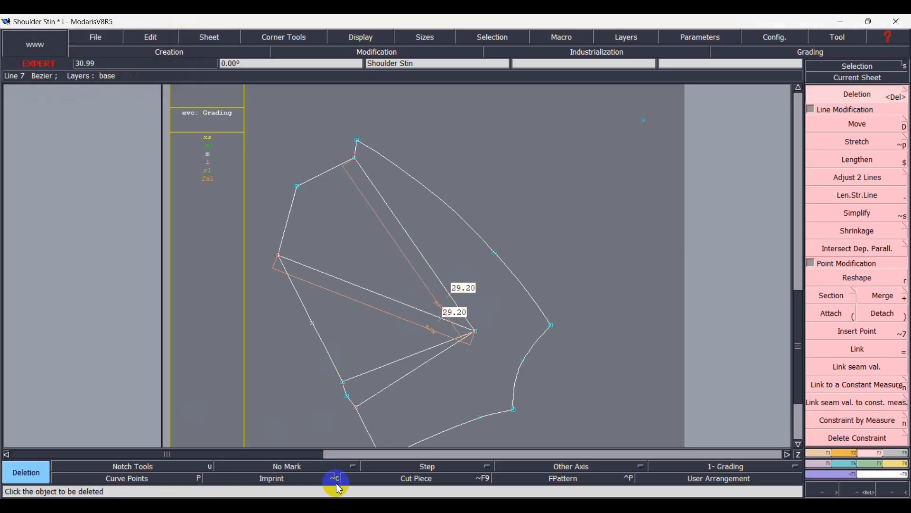
# Save the model and rotate the second front piece by two points so its upper dart leg stands vertical.
pyautogui.hotkey('ctrl', 's')
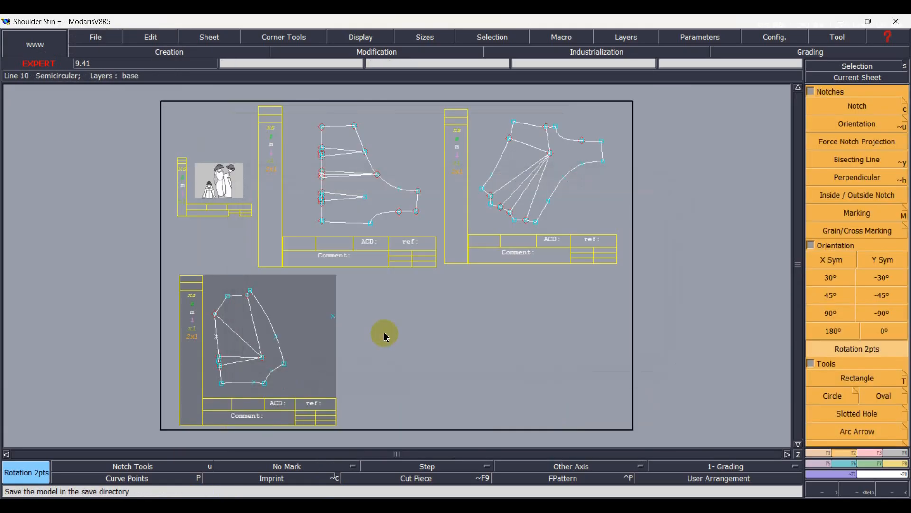
pyautogui.click(387, 337)
# Arrange all sheets on the desk and give every pattern line a seam allowance of 0.80 cm at both its beginning and end.
pyautogui.press('Delete')
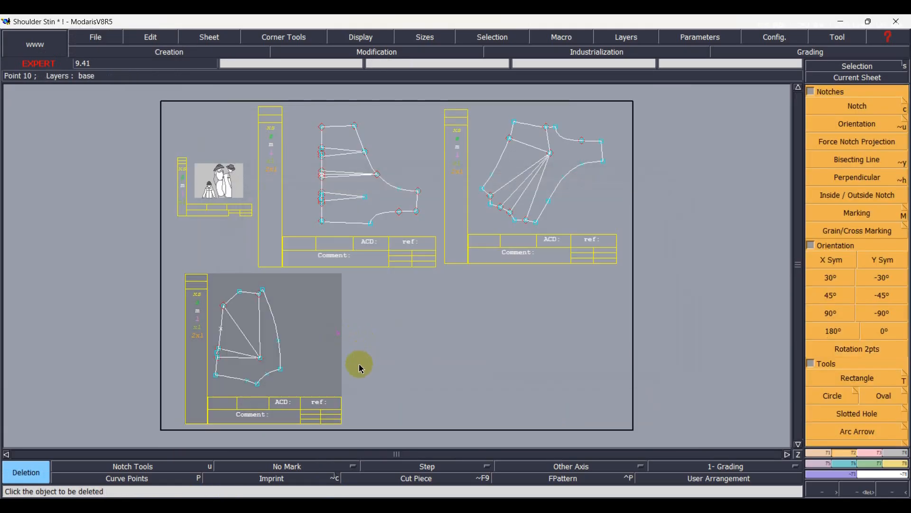
pyautogui.press('j')
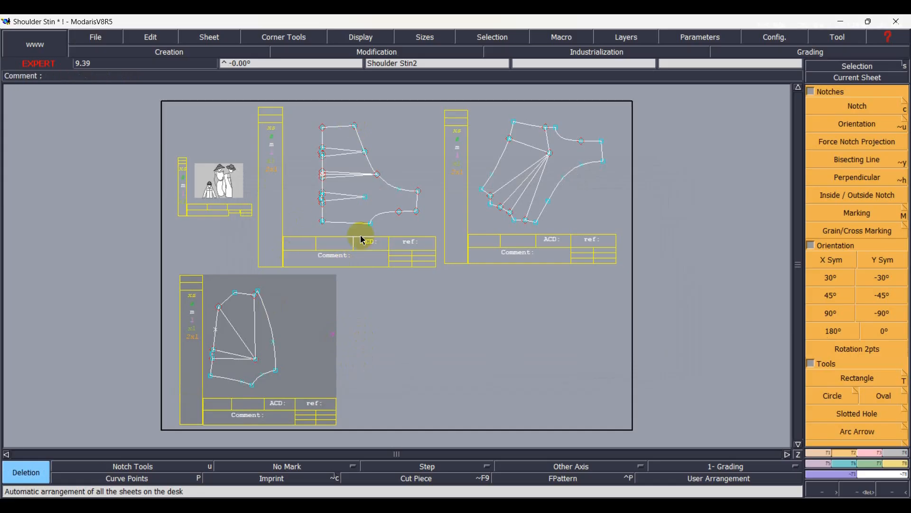
pyautogui.moveTo(135, 96); pyautogui.dragTo(652, 439)
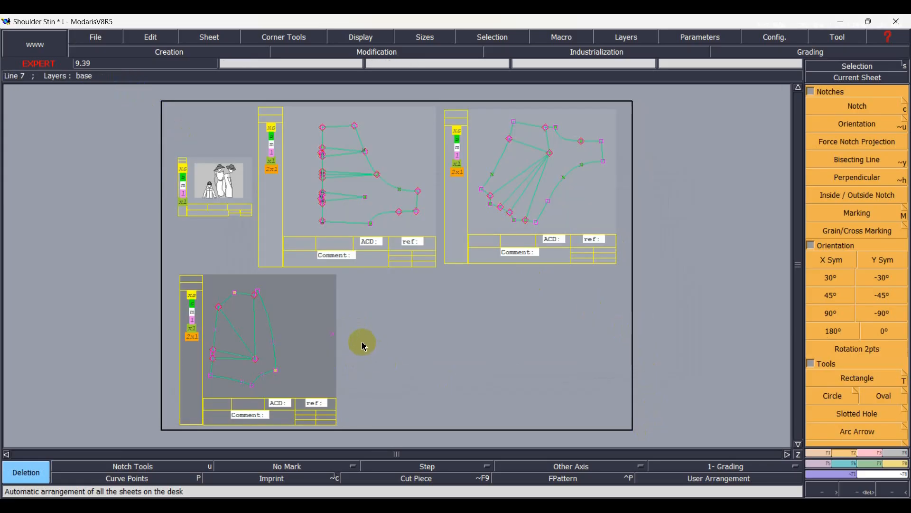
pyautogui.hotkey('shift', 's')
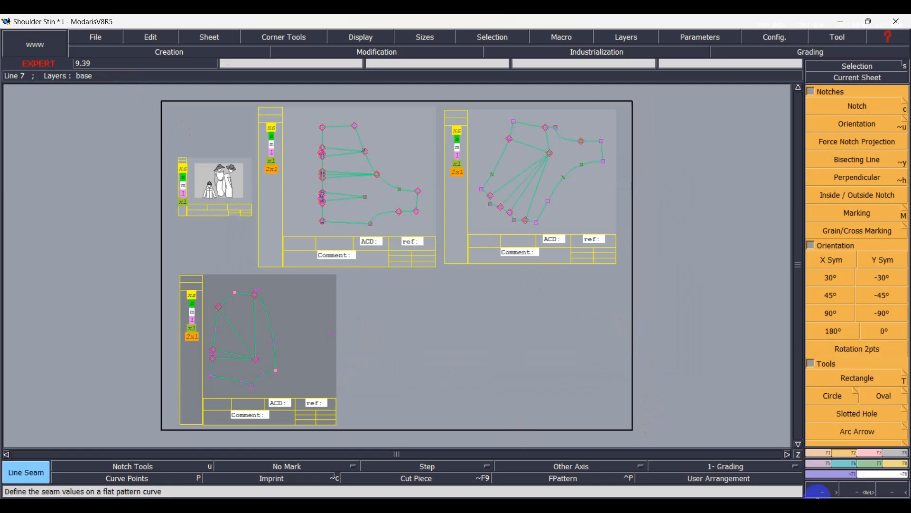
pyautogui.click(898, 455)
pyautogui.click(854, 106)
pyautogui.click(373, 196)
pyautogui.click(340, 217)
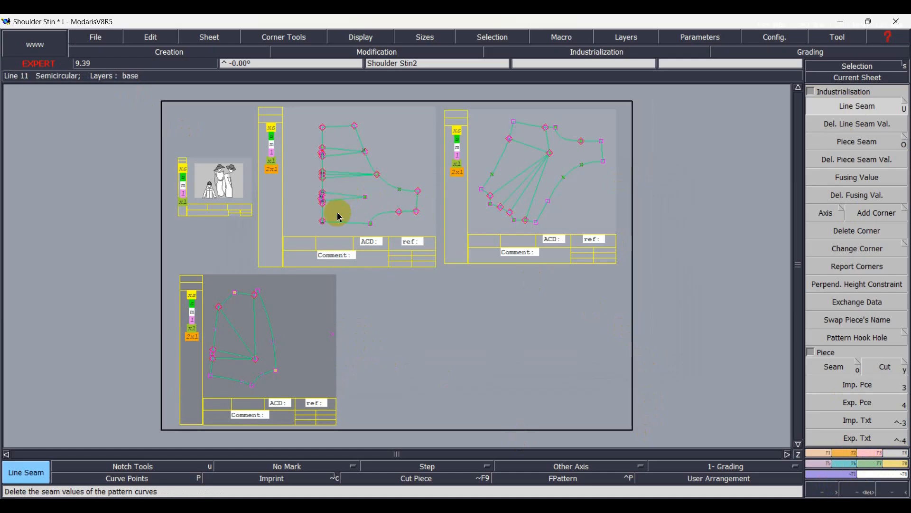
pyautogui.click(337, 116)
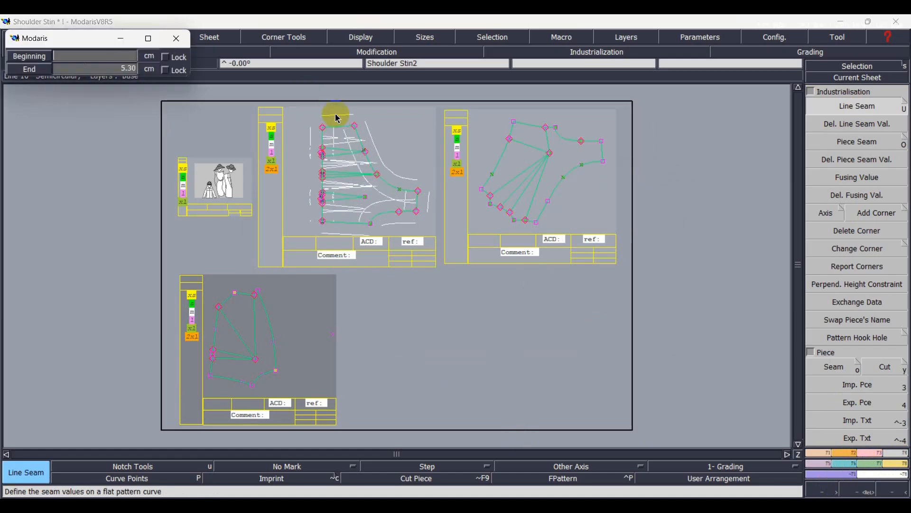
pyautogui.press('Return')
pyautogui.write('.')
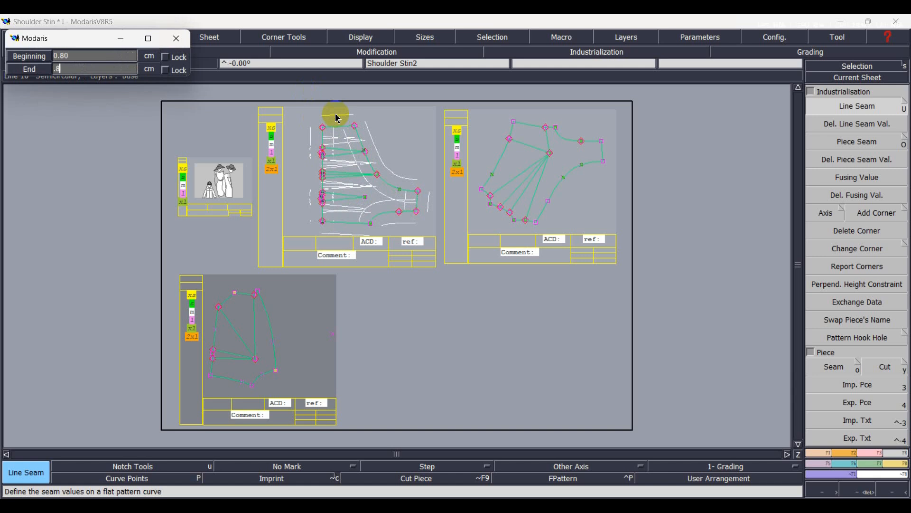
pyautogui.write('8')
pyautogui.press('Return')
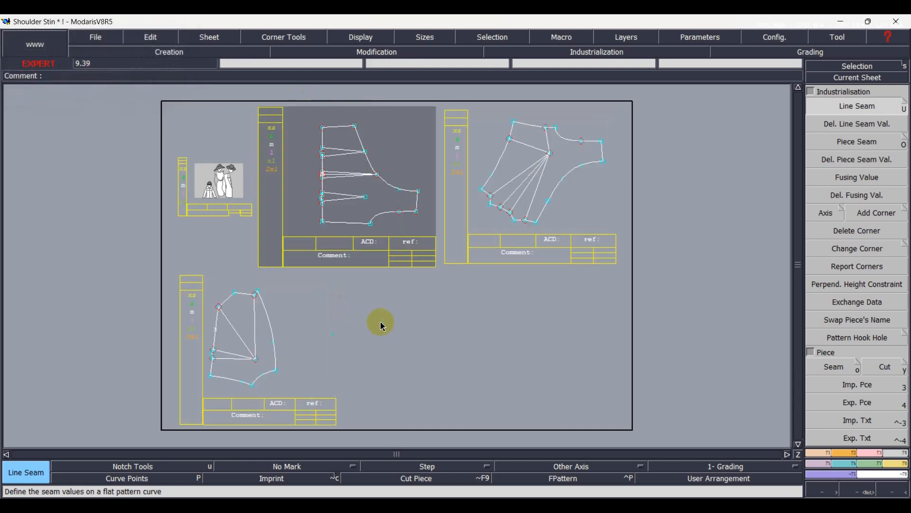
# Extract the second front layer as a seam piece, including the legs of both darts as internal lines.
pyautogui.scroll(1, 238, 333)
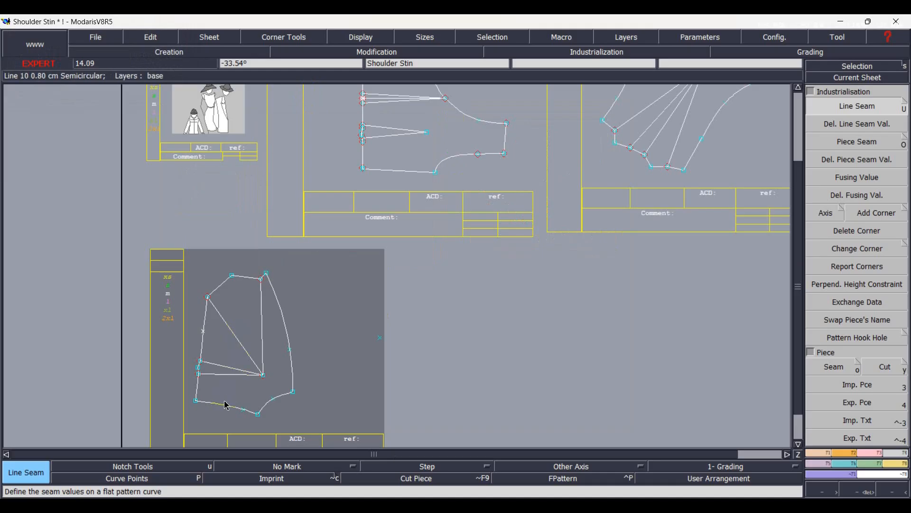
pyautogui.scroll(1, 231, 416)
pyautogui.scroll(2, 233, 421)
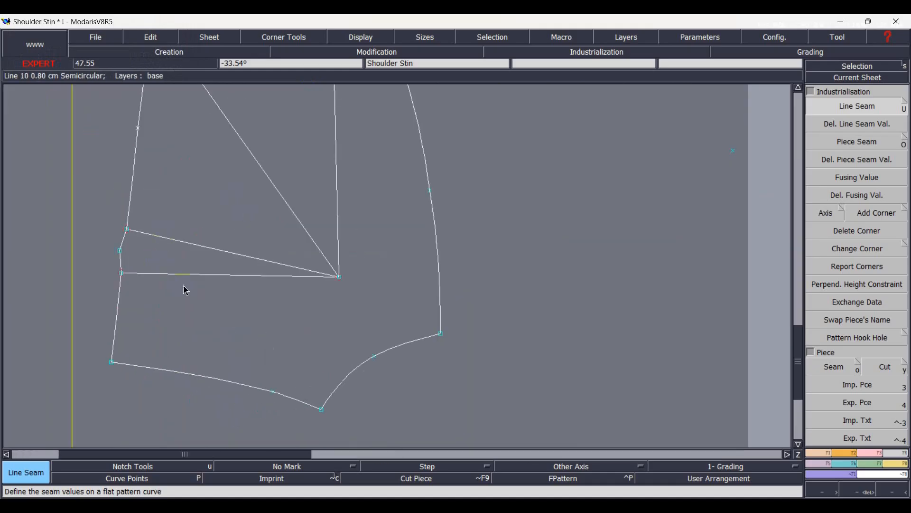
pyautogui.press('Home')
pyautogui.keyDown('shift'); pyautogui.click(326, 271); pyautogui.keyUp('shift')
pyautogui.keyDown('shift'); pyautogui.click(327, 285); pyautogui.keyUp('shift')
pyautogui.keyDown('shift'); pyautogui.click(345, 224); pyautogui.keyUp('shift')
pyautogui.keyDown('shift'); pyautogui.click(390, 232); pyautogui.keyUp('shift')
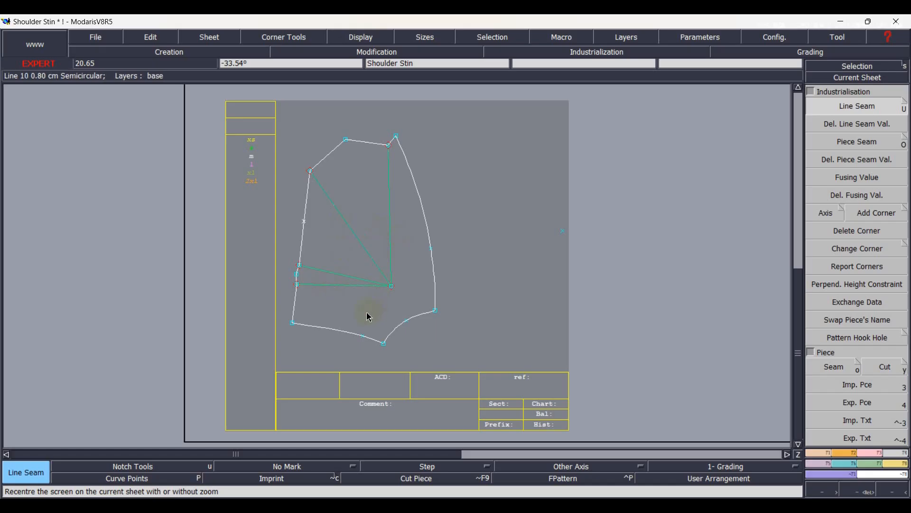
pyautogui.press('o')
pyautogui.moveTo(319, 244)
pyautogui.mouseDown()
pyautogui.moveTo(376, 226)
pyautogui.moveTo(380, 285)
pyautogui.moveTo(360, 310)
pyautogui.moveTo(342, 250)
pyautogui.mouseUp()
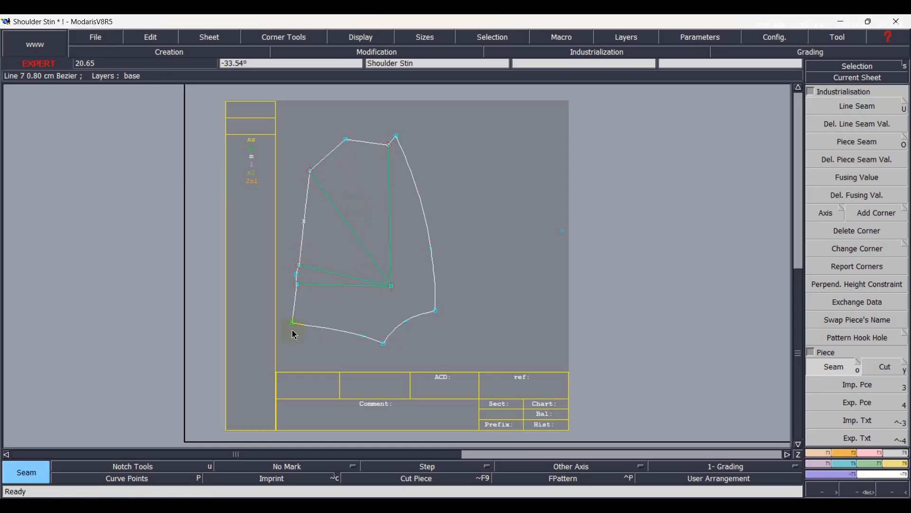
pyautogui.click(329, 385)
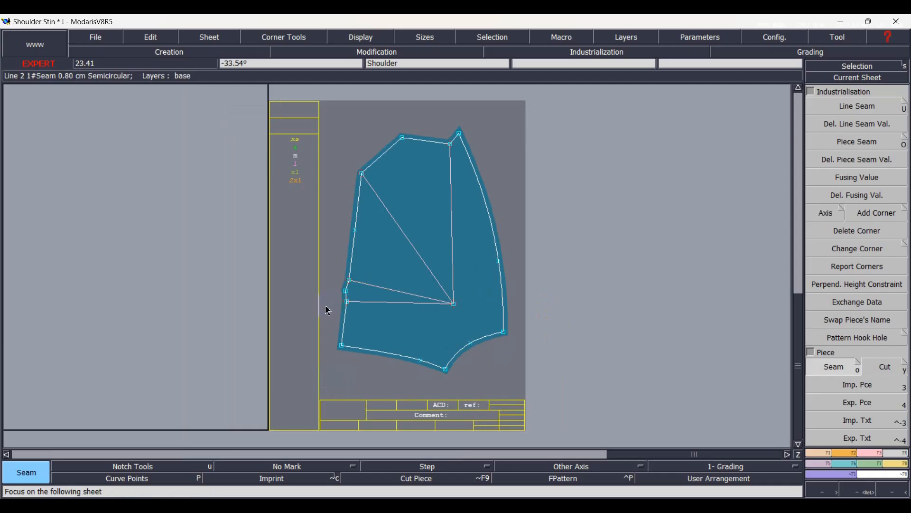
# Add a grain line axis across the extracted front piece between its two side edge points and rotate the piece so the axis lies horizontal.
pyautogui.hotkey('shift', 'd')
pyautogui.click(356, 229)
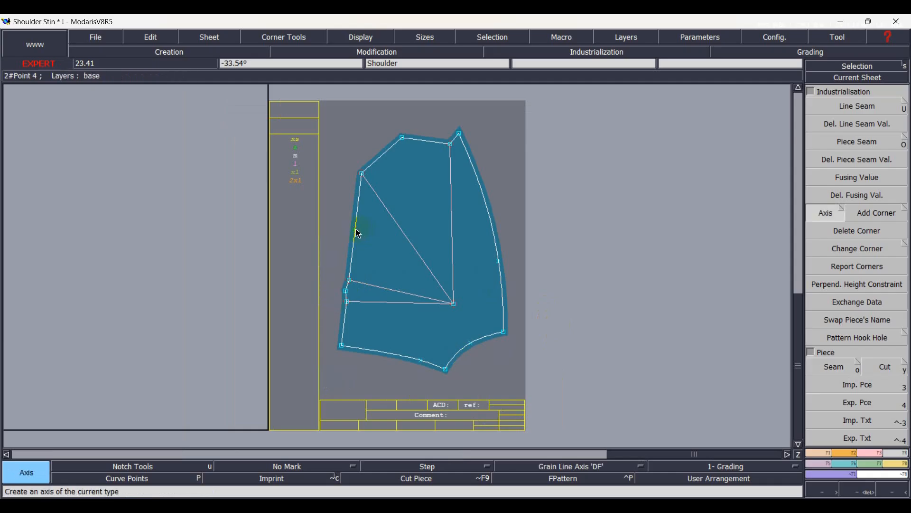
pyautogui.click(528, 291)
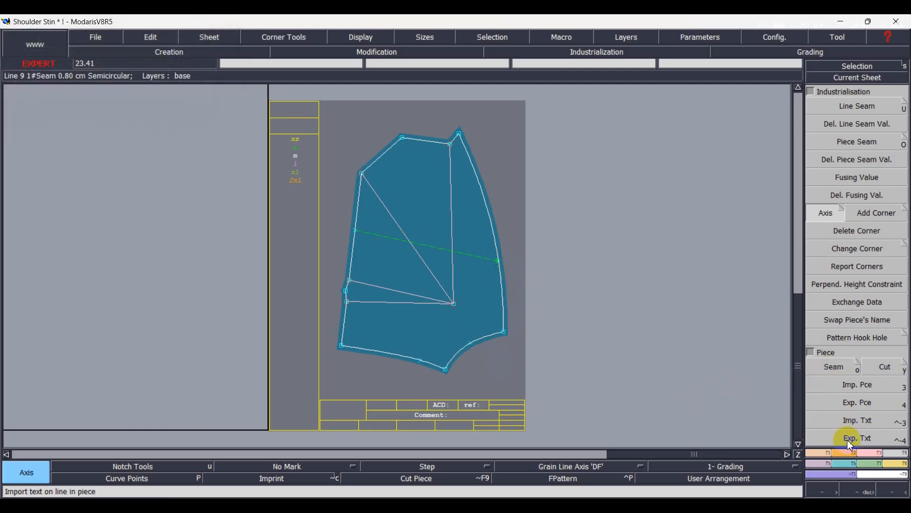
pyautogui.click(844, 453)
pyautogui.click(845, 351)
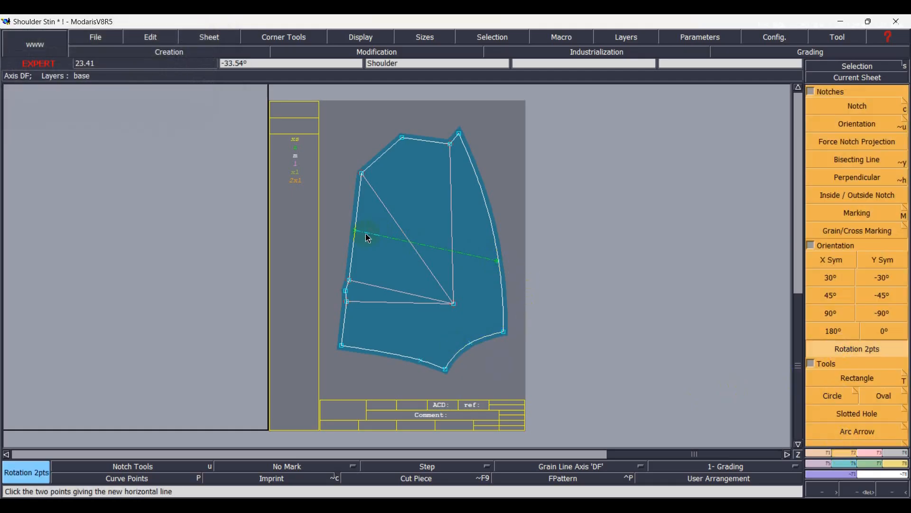
pyautogui.click(499, 261)
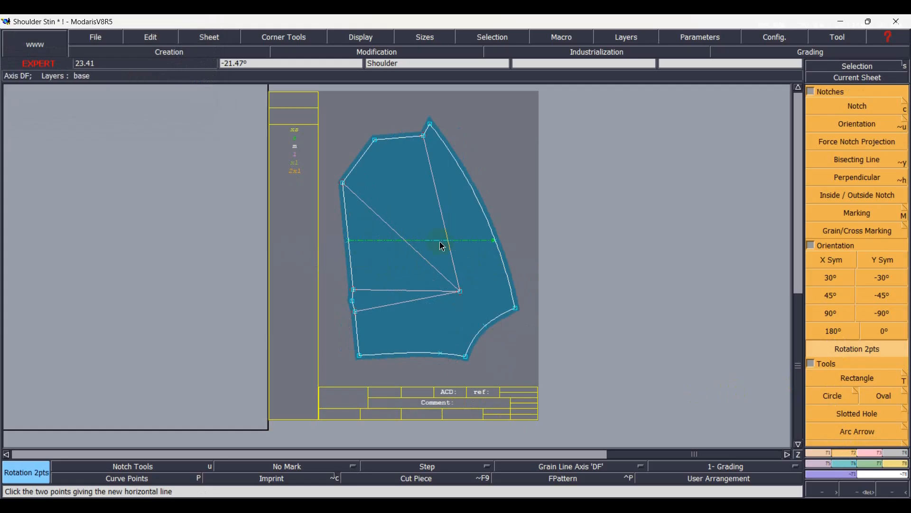
# Enter "Left Front Ax1" as the extracted piece's comment and arrange all sheets on the desk.
pyautogui.click(459, 406)
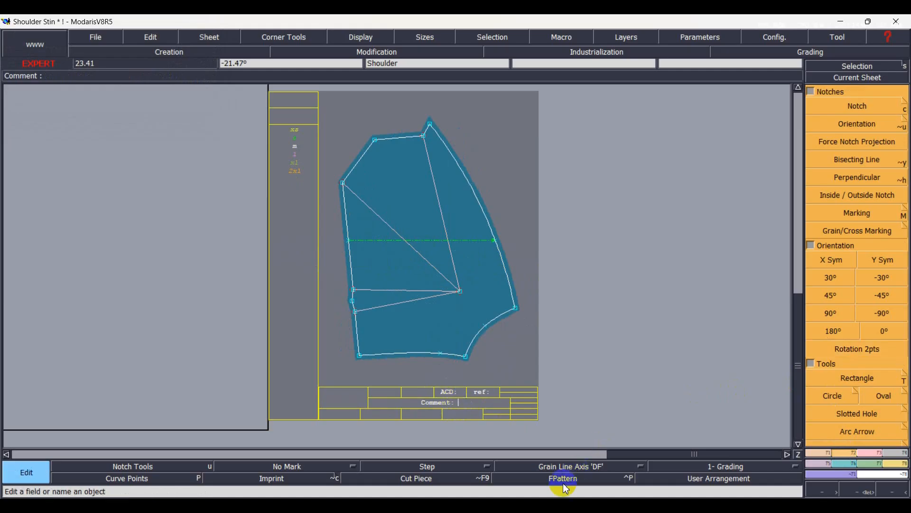
pyautogui.write('Left Front Ax1')
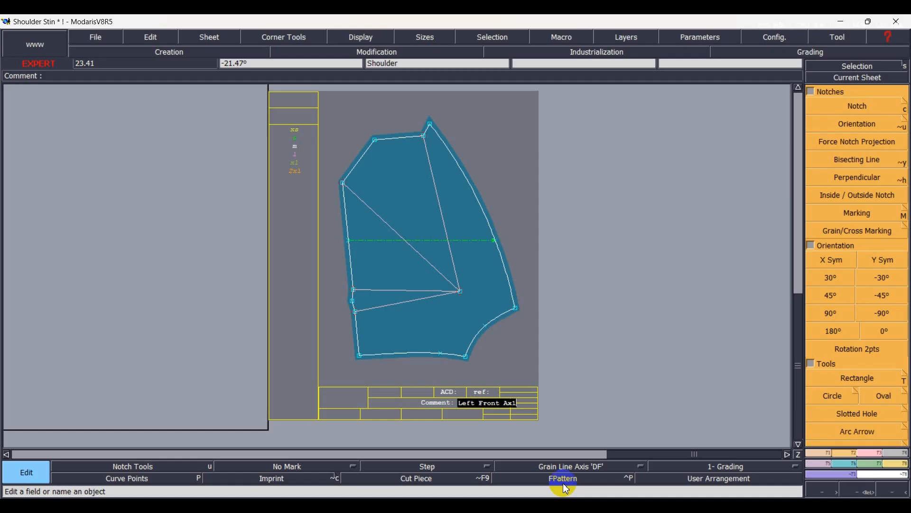
pyautogui.press('Return')
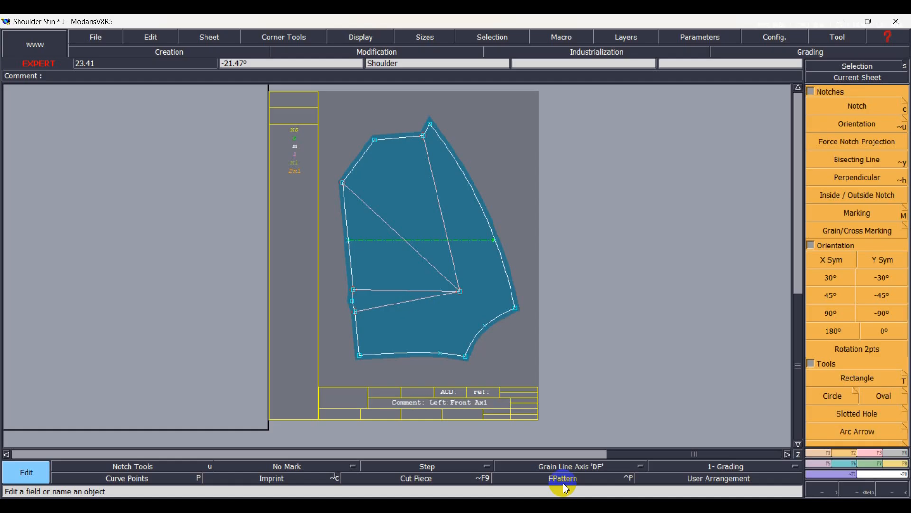
pyautogui.click(564, 480)
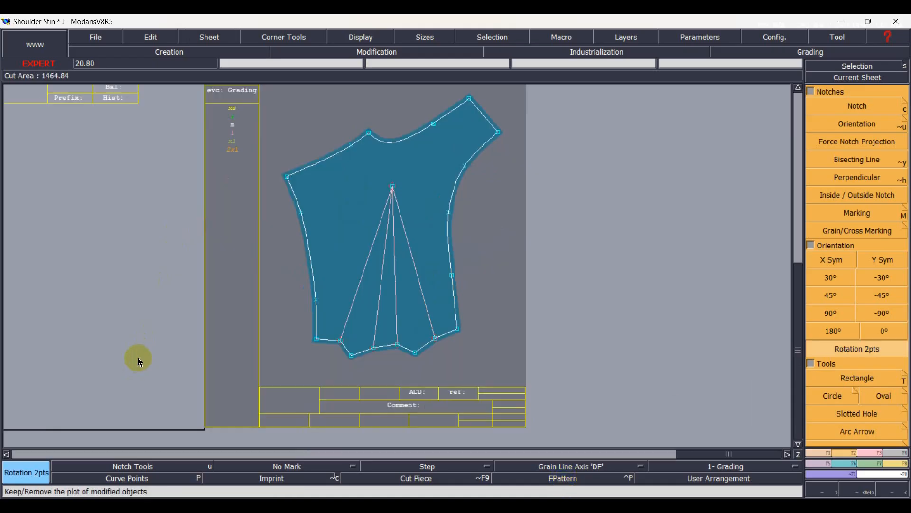
# Draw a horizontal grain line axis about 17.8 cm long across the dart legs of the other front piece.
pyautogui.hotkey('shift', 'd')
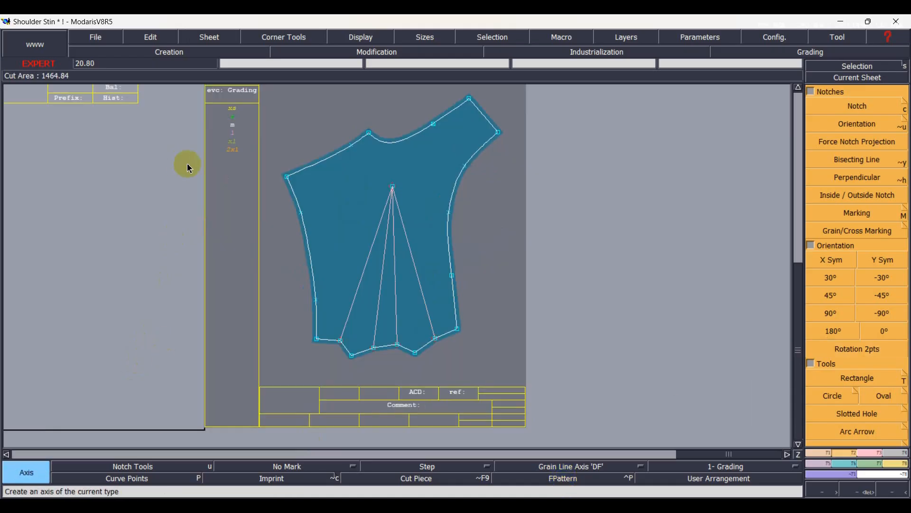
pyautogui.click(334, 232)
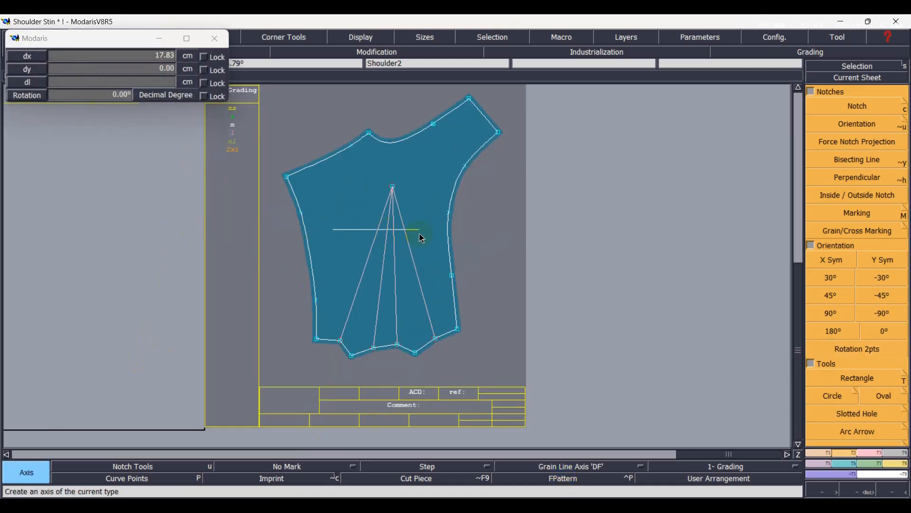
pyautogui.click(419, 230)
# Enter "R-Front Ax1" as the comment of the front piece with the shoulder and two darts.
pyautogui.press('e')
pyautogui.click(419, 406)
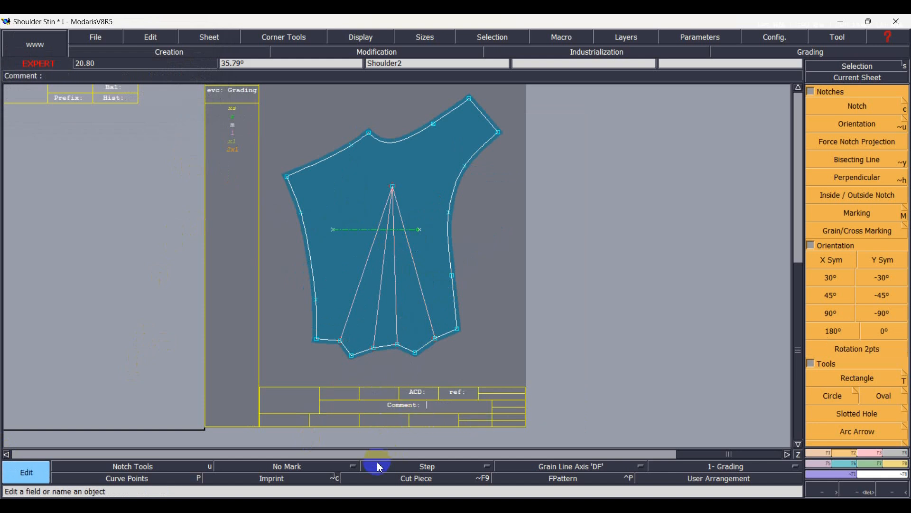
pyautogui.write('R-Front Ax1')
pyautogui.press('Return')
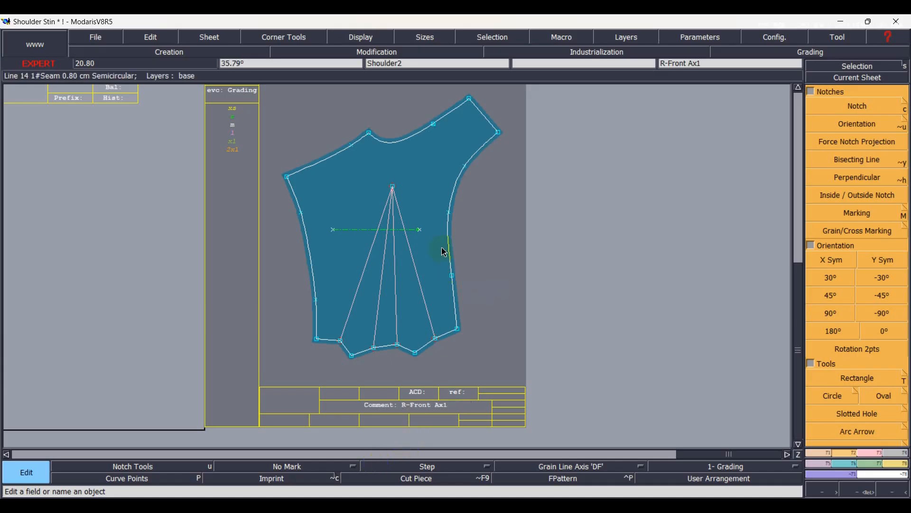
# Arrange the sheets and extract the lower section of the three-dart pattern as a seam piece, including its dart legs as internal lines.
pyautogui.press('j')
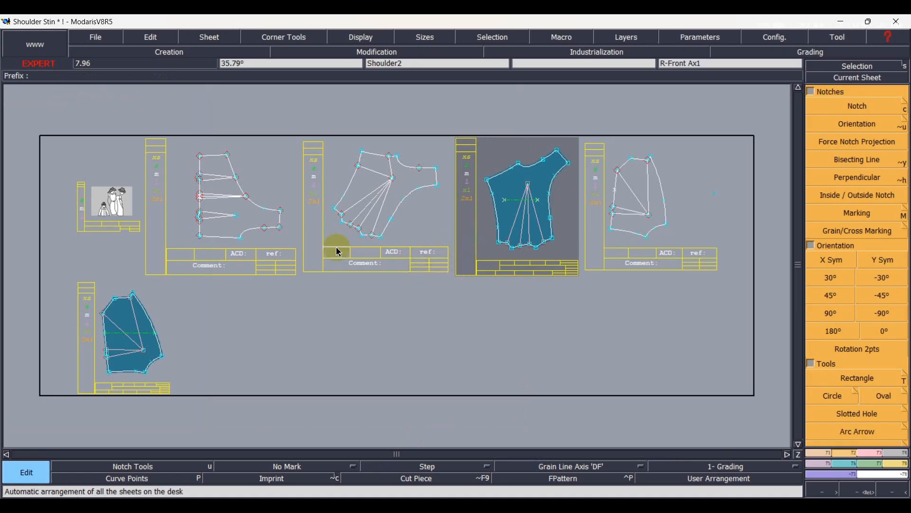
pyautogui.click(886, 66)
pyautogui.click(861, 78)
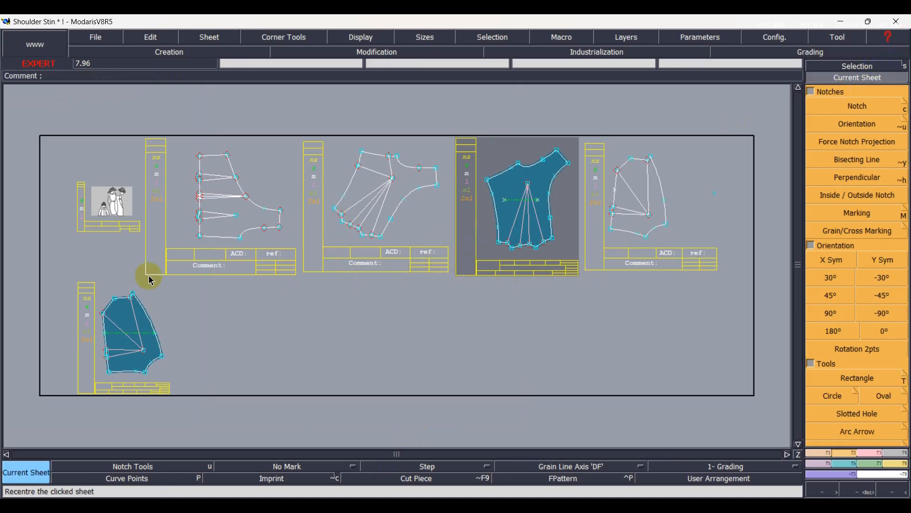
pyautogui.click(205, 227)
pyautogui.scroll(1, 376, 311)
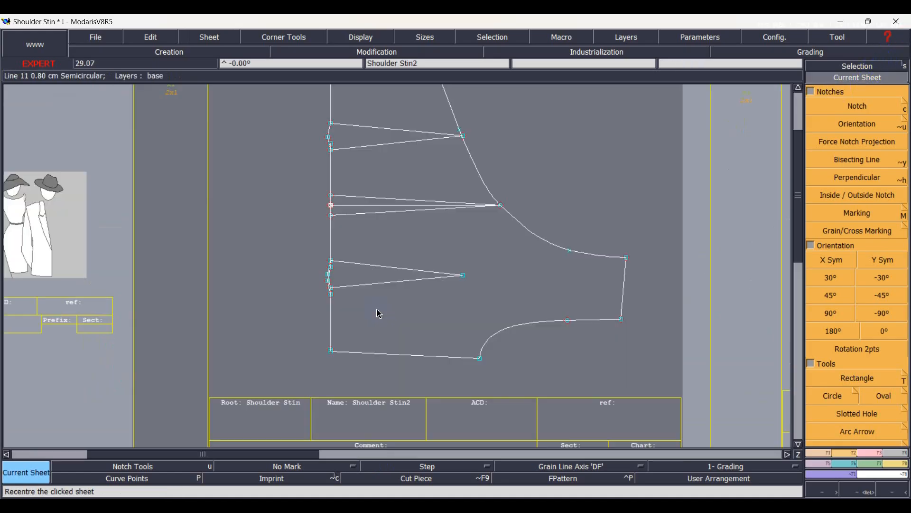
pyautogui.click(366, 284)
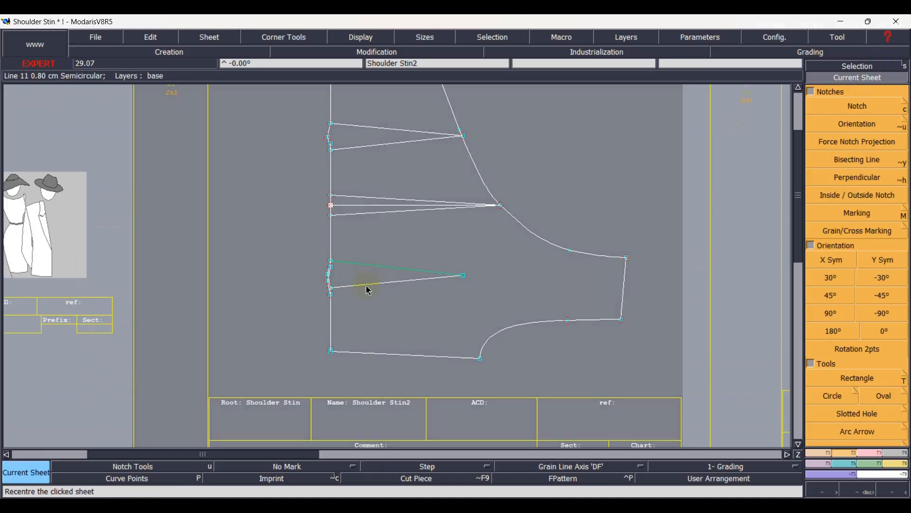
pyautogui.click(393, 302)
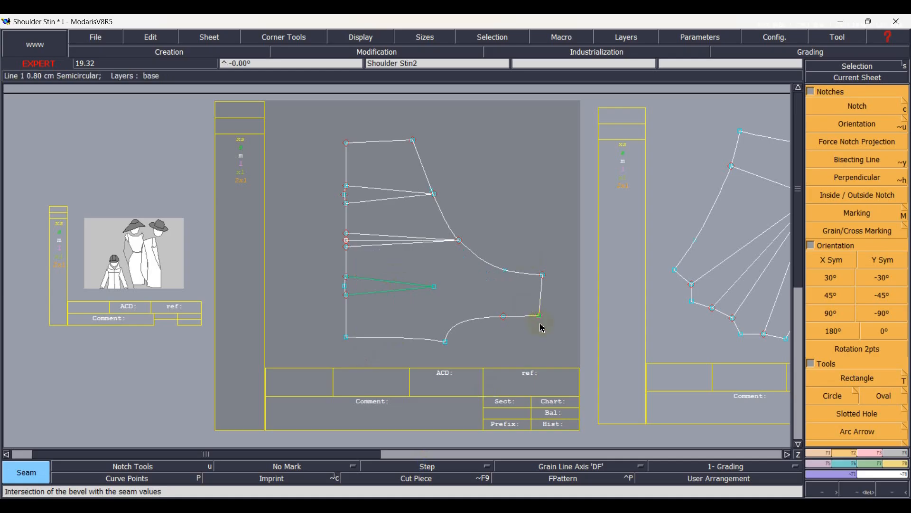
pyautogui.click(555, 347)
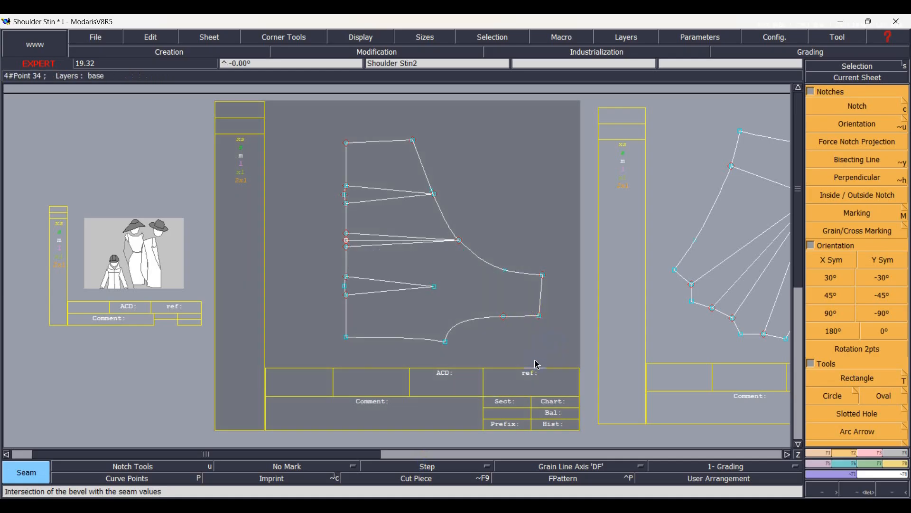
pyautogui.press('pagedown')
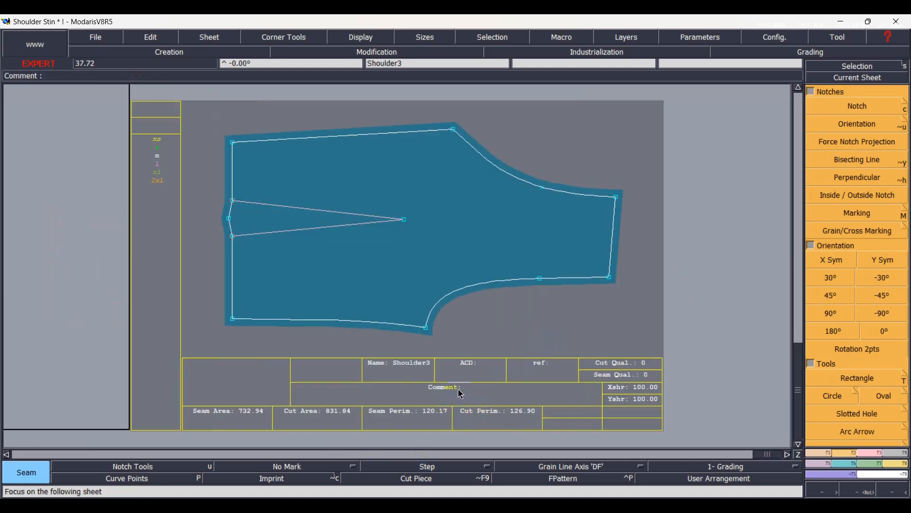
# Enter "R-Back Ax1" as the comment of the extracted back piece.
pyautogui.click(461, 394)
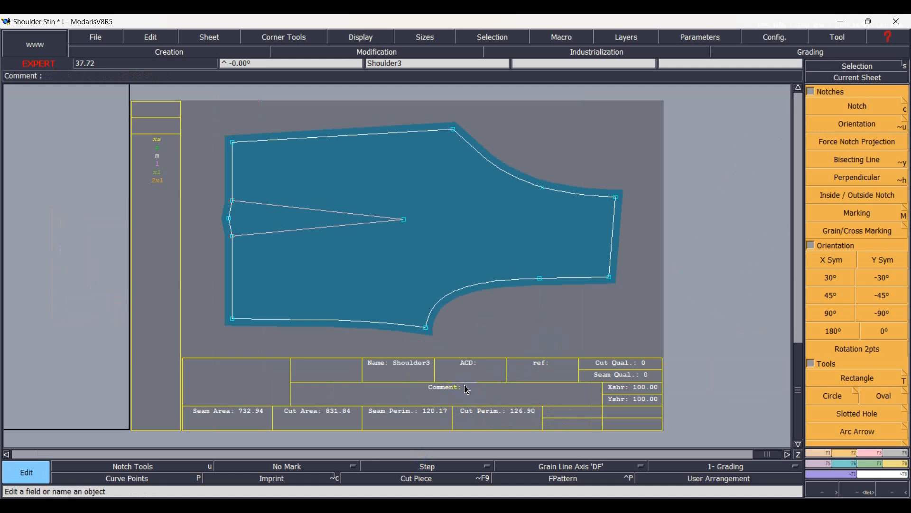
pyautogui.write('R-Back Ax')
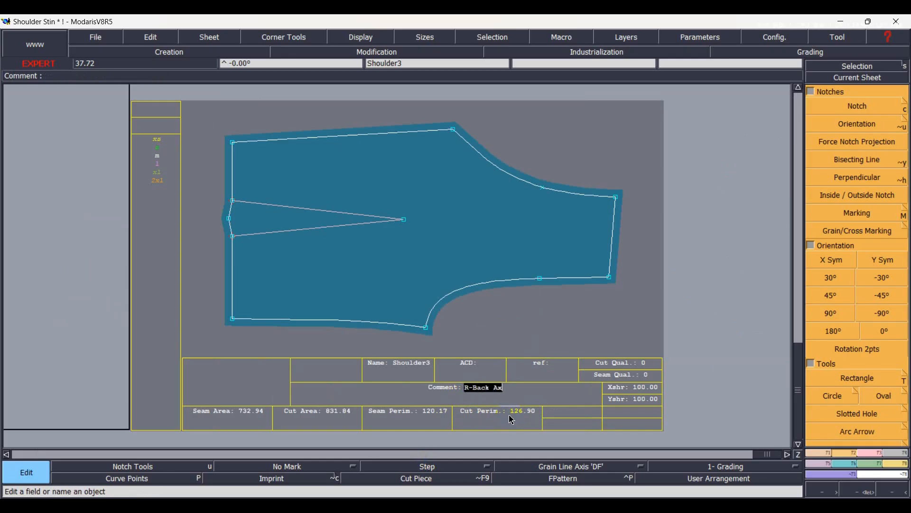
pyautogui.press('Return')
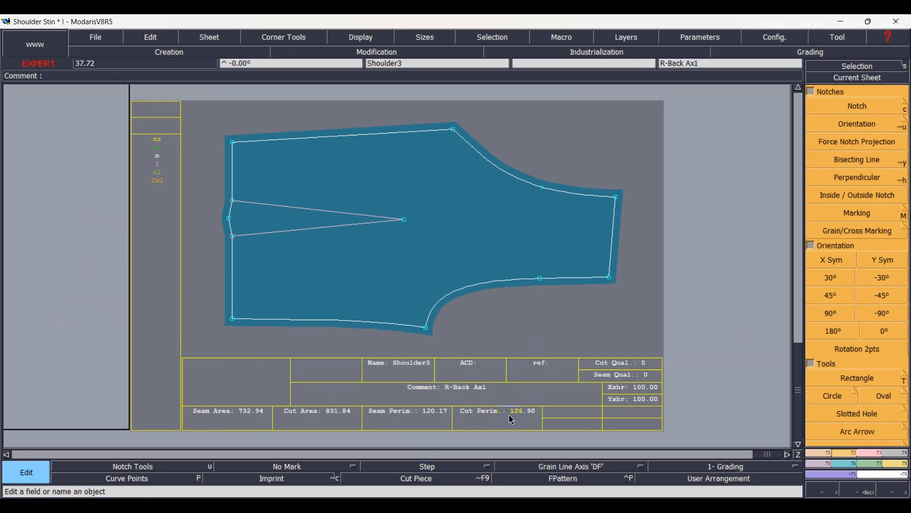
# Arrange the sheets and extract the upper section of the three-dart pattern as a seam piece, including its dart legs as internal lines.
pyautogui.press('j')
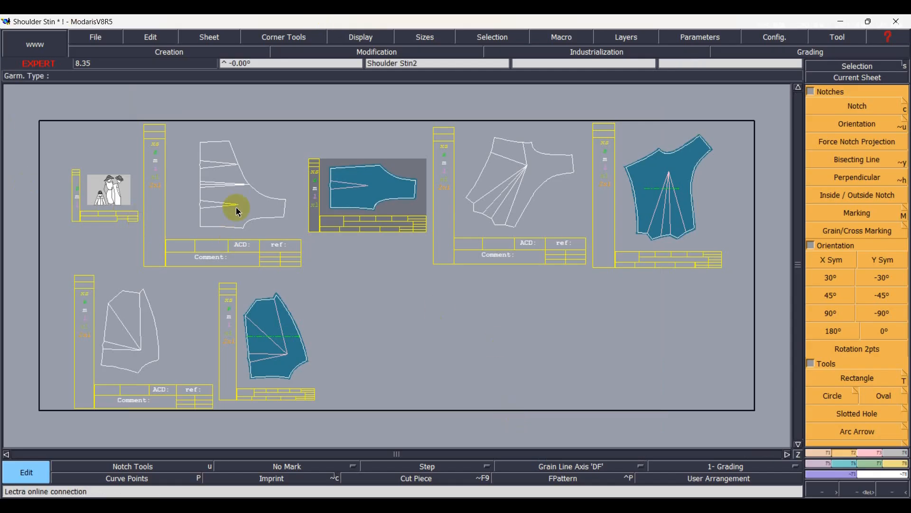
pyautogui.scroll(2, 199, 176)
pyautogui.scroll(2, 194, 175)
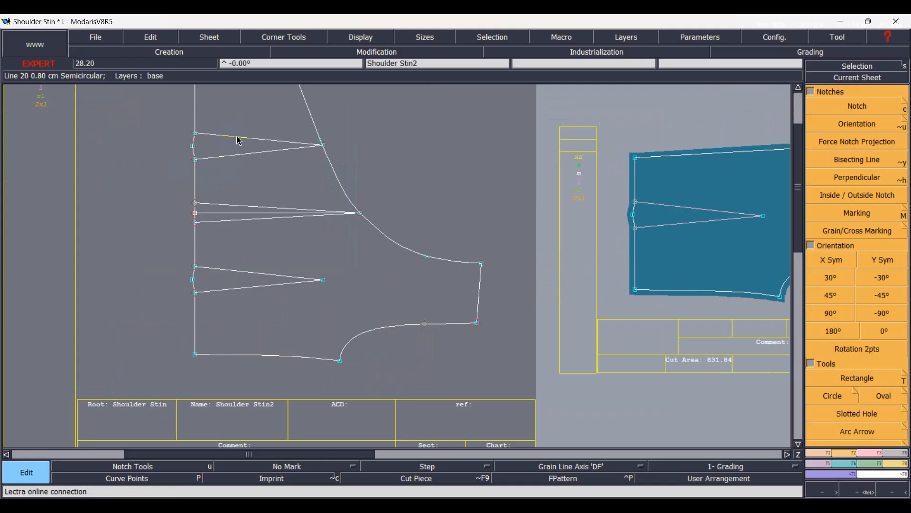
pyautogui.click(243, 155)
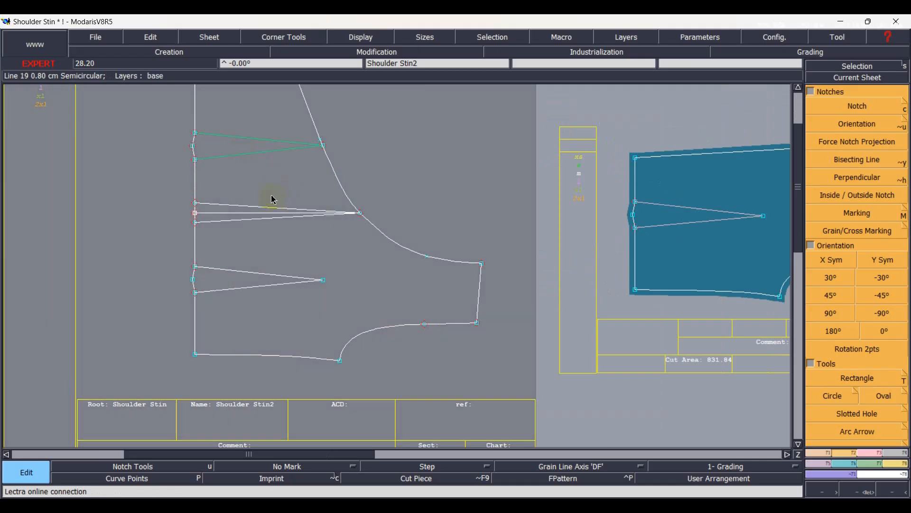
pyautogui.scroll(-2, 273, 200)
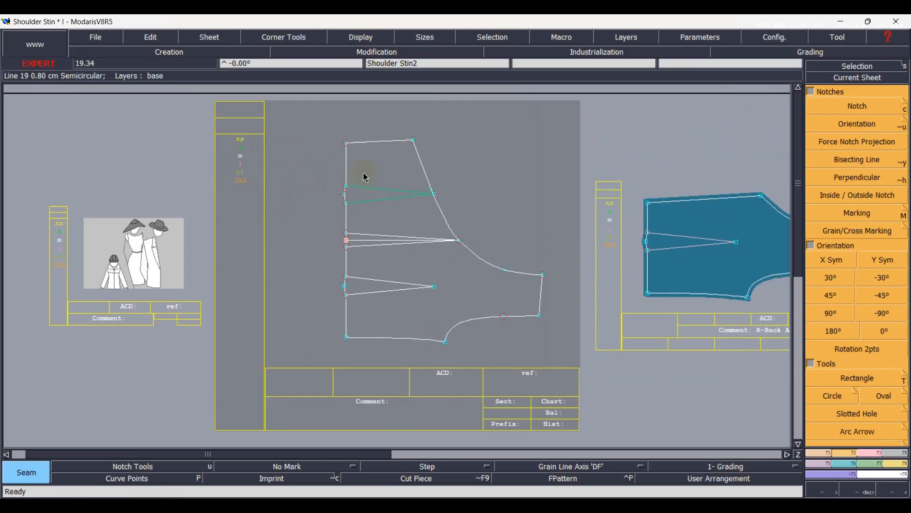
pyautogui.click(370, 204)
pyautogui.click(371, 203)
pyautogui.hotkey('ctrl', 'z')
pyautogui.moveTo(356, 176); pyautogui.dragTo(370, 222)
pyautogui.rightClick(370, 222)
# Enter "L-Back Ax1" as the comment of the newly extracted one-dart back piece.
pyautogui.press('pagedown')
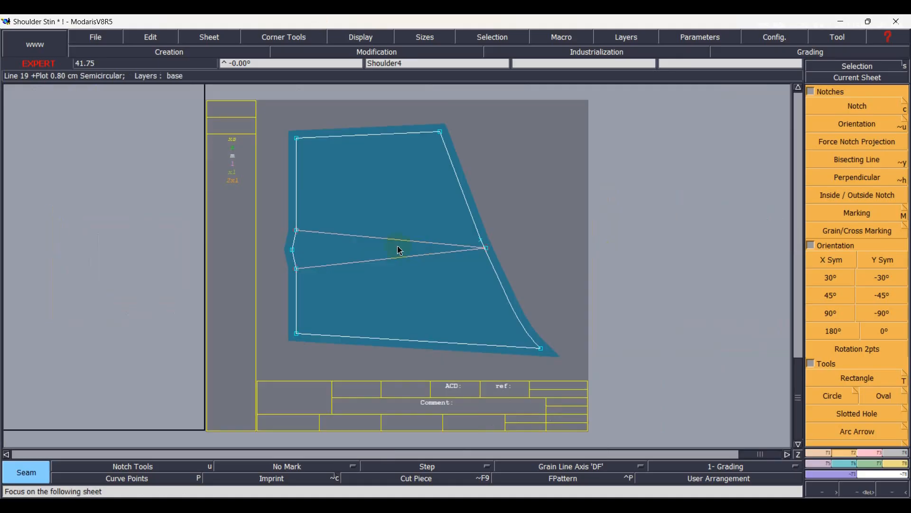
pyautogui.press('e')
pyautogui.click(458, 404)
pyautogui.write('L-')
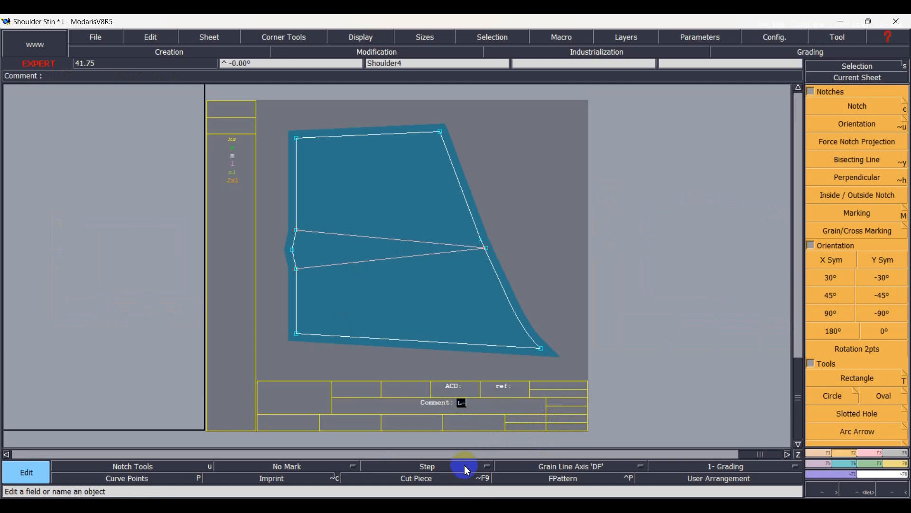
pyautogui.write('Back Ax1')
pyautogui.press('Return')
# Arrange the sheets and create a parallel 2 cm inside the long curved edge of the left front pattern.
pyautogui.press('8')
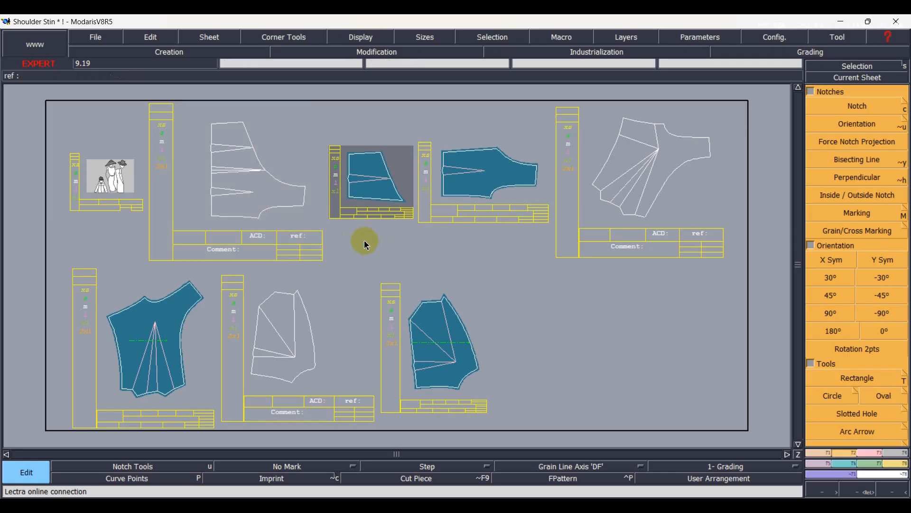
pyautogui.scroll(3, 318, 349)
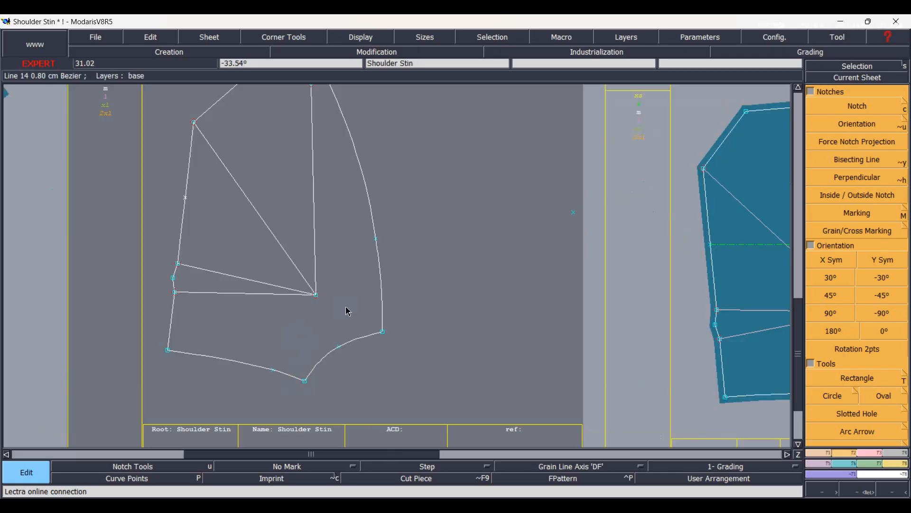
pyautogui.press('l')
pyautogui.click(381, 308)
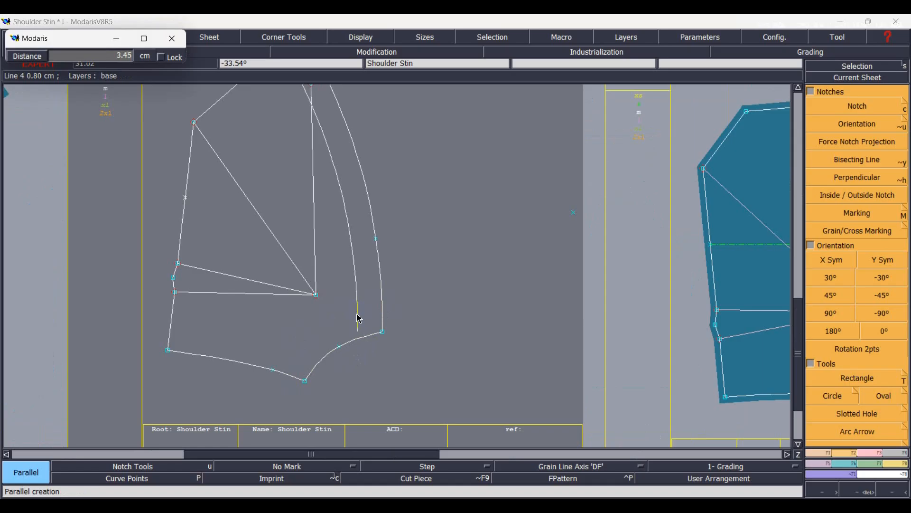
pyautogui.press('Down')
pyautogui.write('-')
pyautogui.write('2')
pyautogui.press('Return')
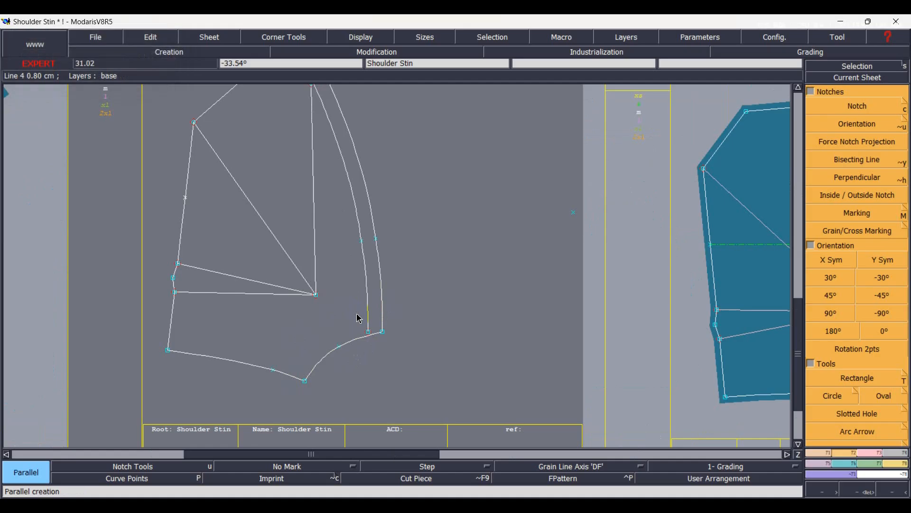
# Create a parallel inside the short curved edge of the left front pattern, meeting the long edge's parallel at the corner.
pyautogui.click(345, 342)
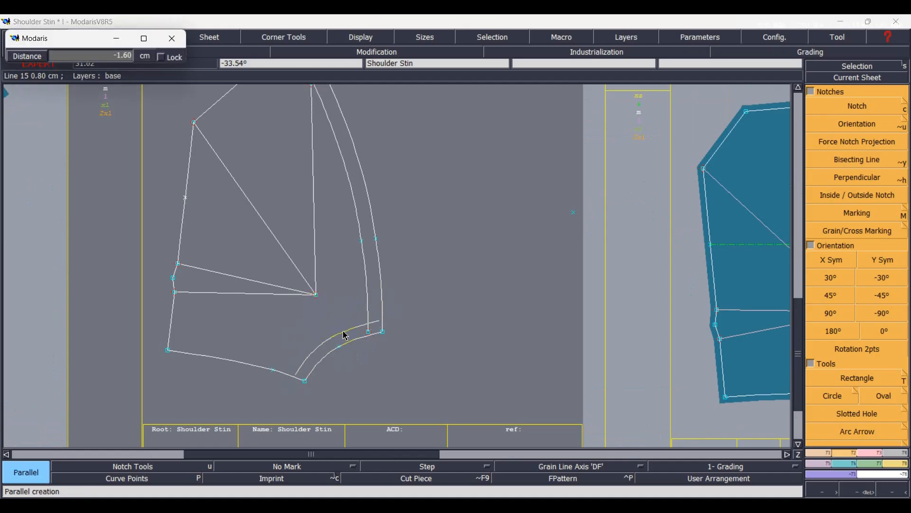
pyautogui.press('Down')
pyautogui.press('Return')
pyautogui.press('Delete')
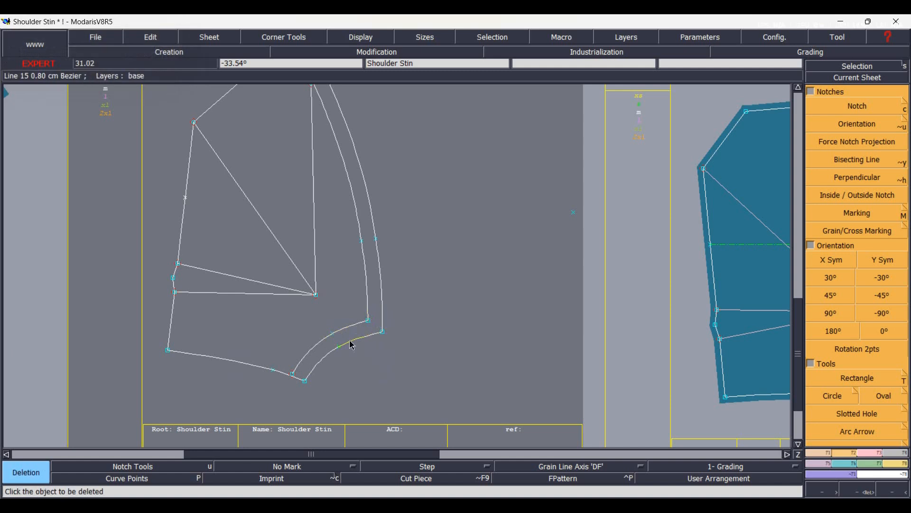
pyautogui.scroll(2, 283, 384)
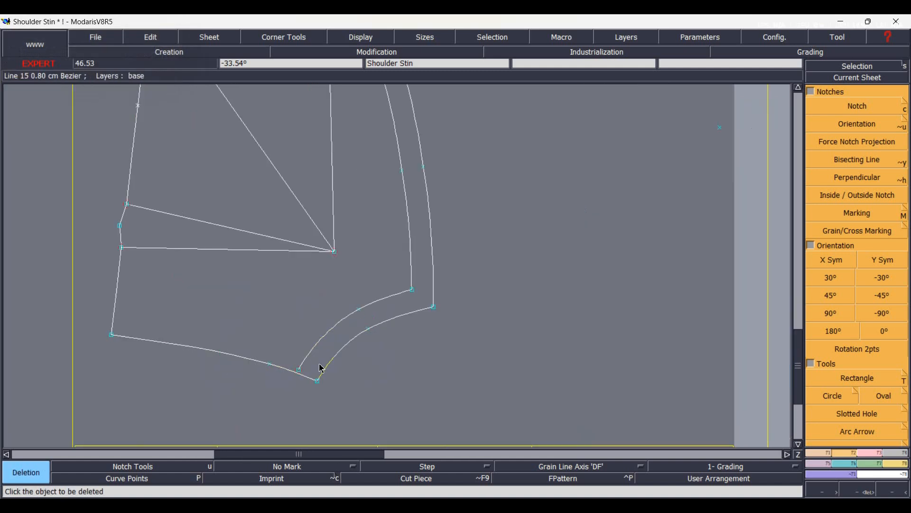
pyautogui.press('Home')
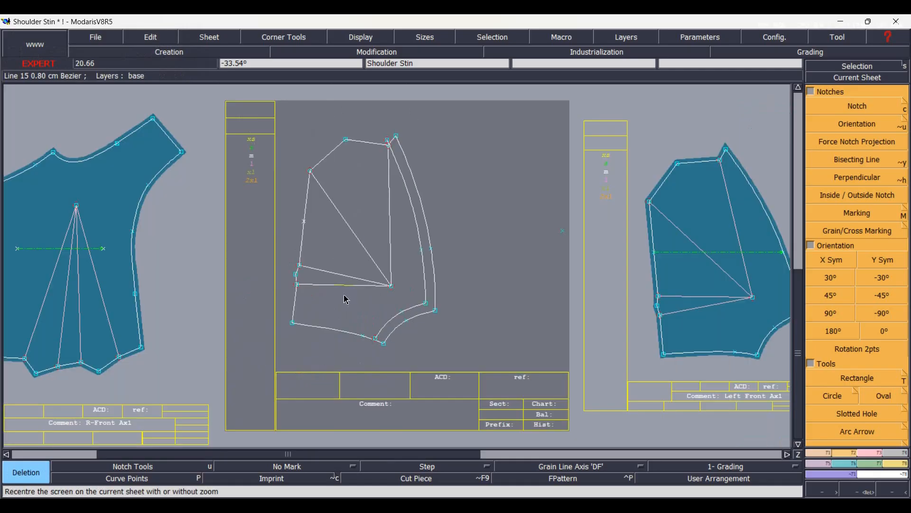
# Extract the strip between the left front's two curved edges and their parallels as a seam piece.
pyautogui.scroll(2, 397, 269)
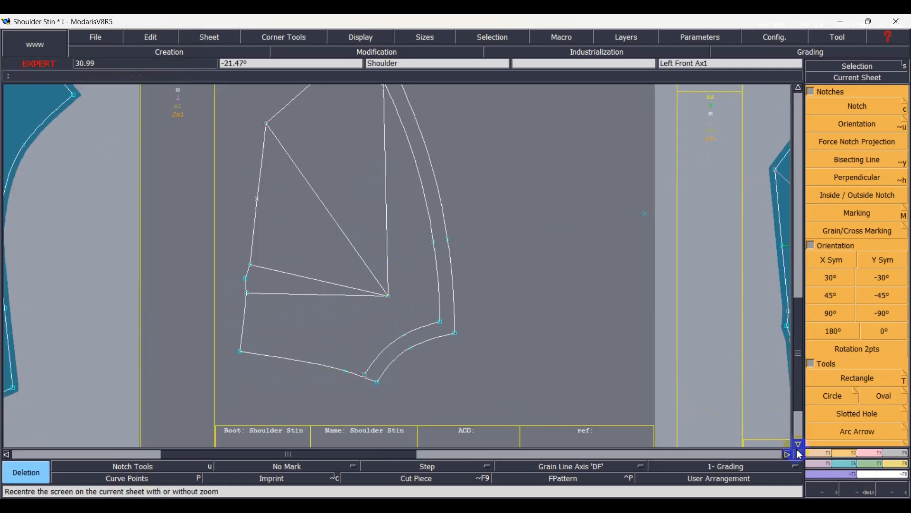
pyautogui.click(817, 453)
pyautogui.press('o')
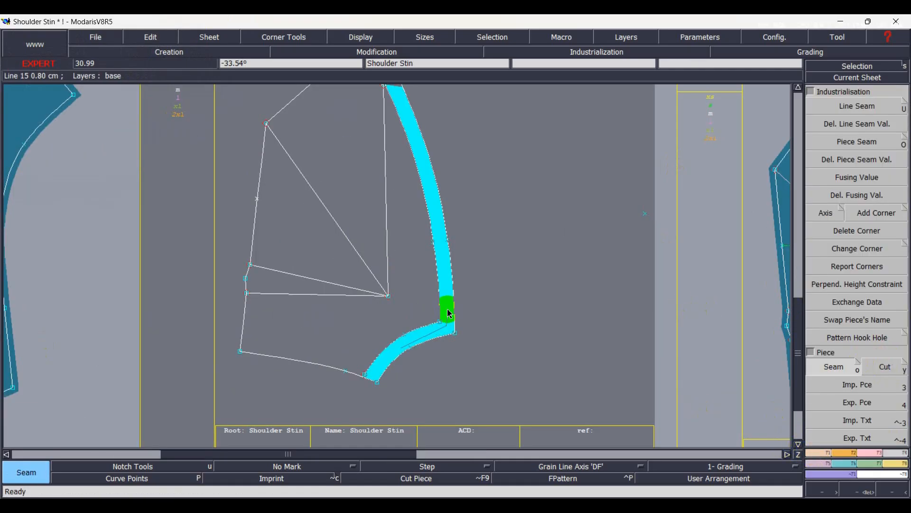
pyautogui.rightClick(446, 304)
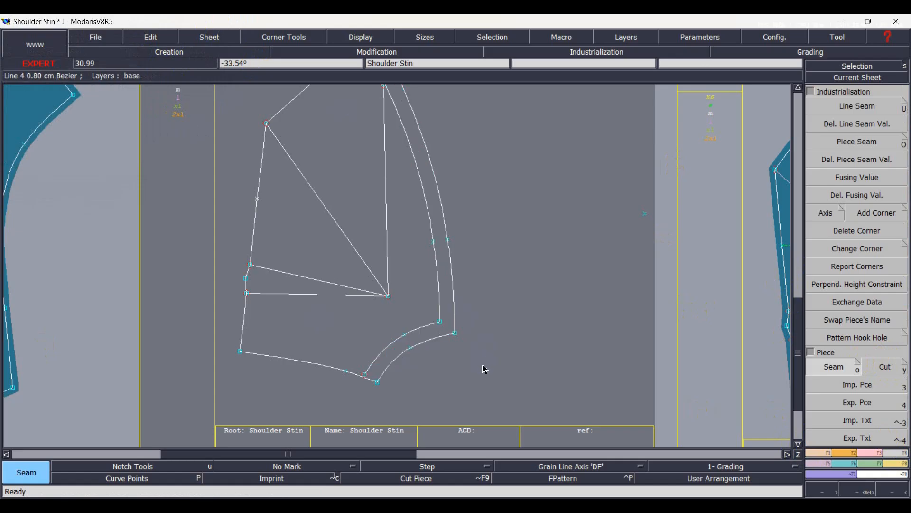
# Enter "L- Front Facing Ax1" as the comment of the extracted left front facing strip.
pyautogui.press('pagedown')
pyautogui.click(437, 418)
pyautogui.write('L- Fr')
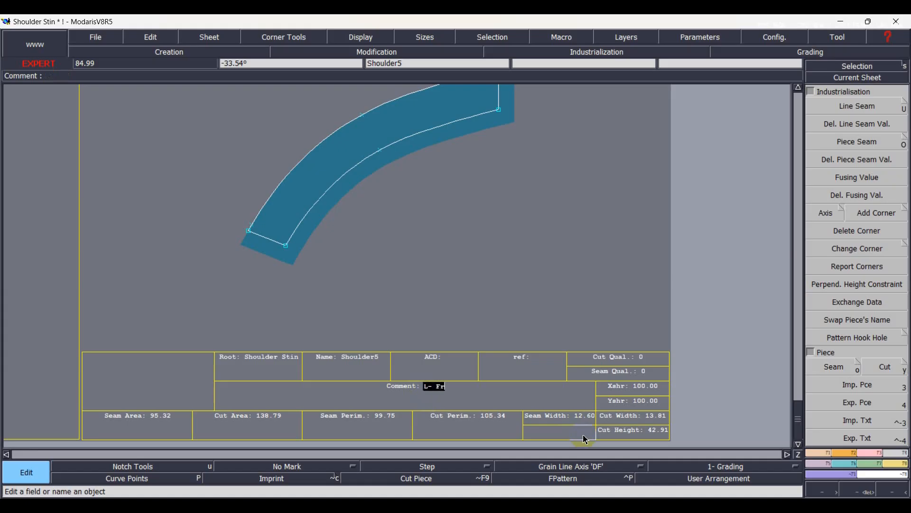
pyautogui.write('ont ')
pyautogui.write('Fa')
pyautogui.write('cing ')
pyautogui.write('Ax1')
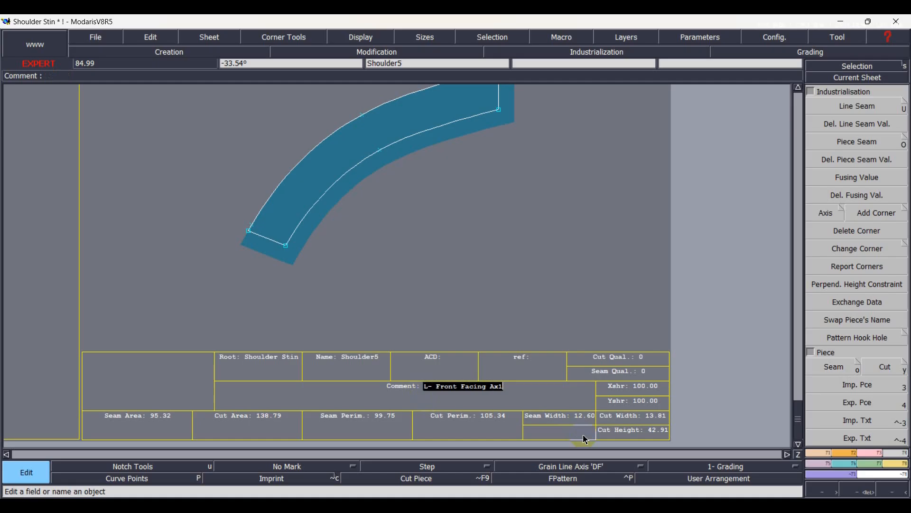
pyautogui.press('Return')
# Create a parallel inside the long curved edge of the right front base pattern and extract the strip between them as a seam piece.
pyautogui.press('j')
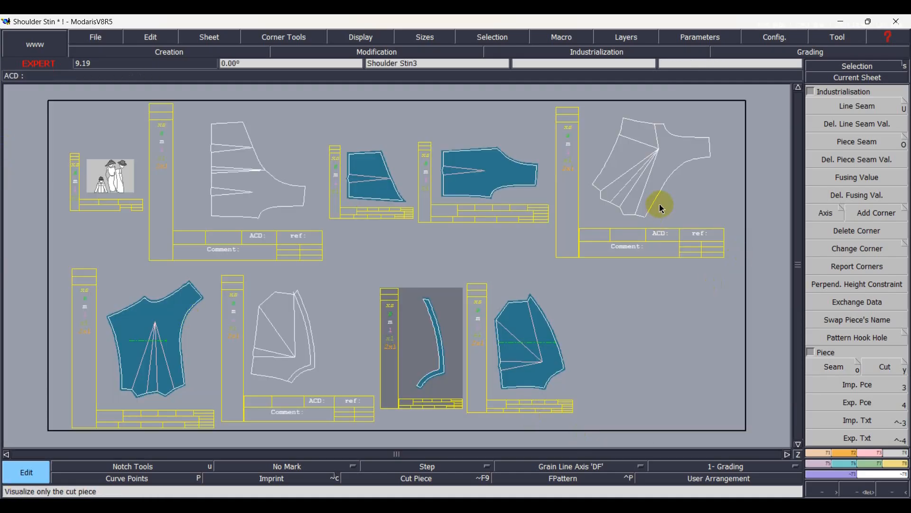
pyautogui.scroll(2, 698, 190)
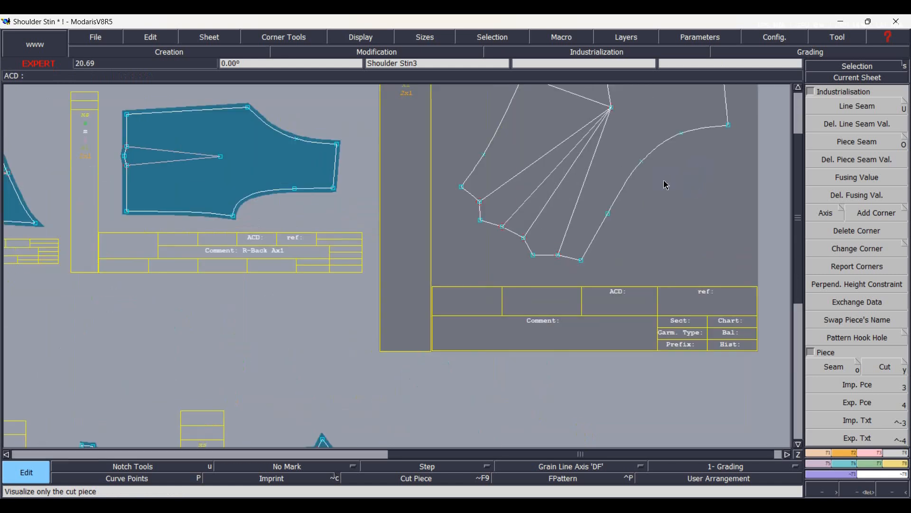
pyautogui.press('m')
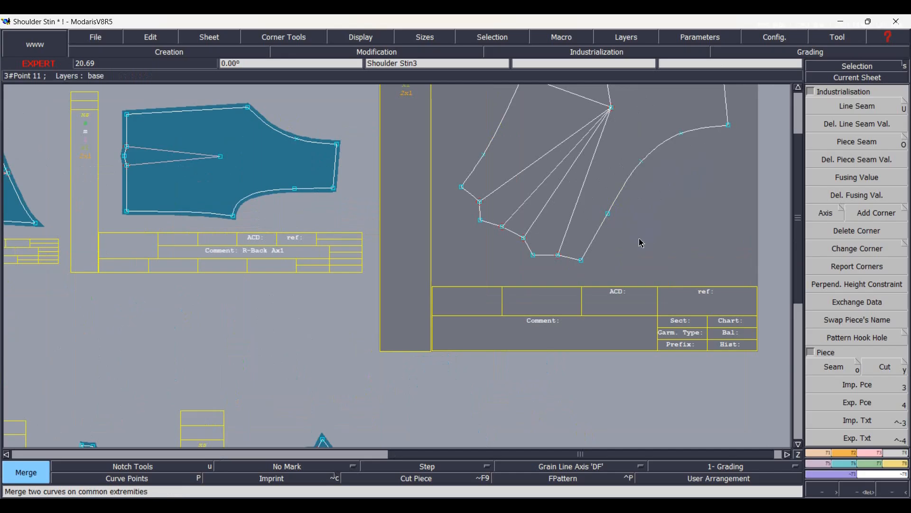
pyautogui.press('p')
pyautogui.click(599, 229)
pyautogui.press('o')
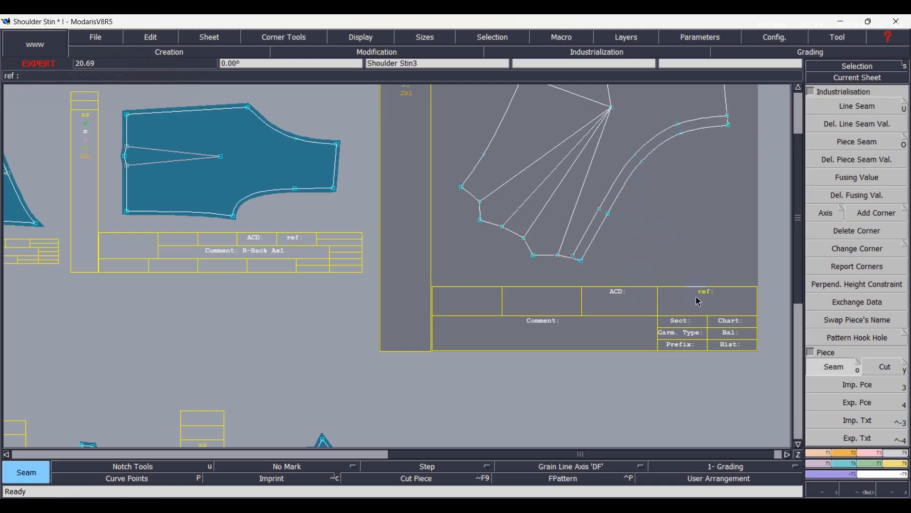
# Enter "R- Front Facing Ax1" as the comment of the extracted right front facing strip.
pyautogui.press('pagedown')
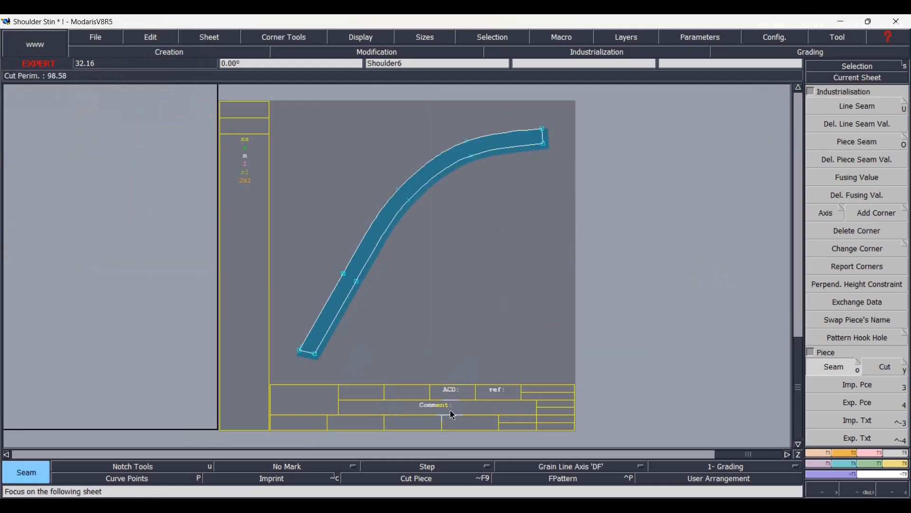
pyautogui.press('e')
pyautogui.click(457, 406)
pyautogui.write('R-')
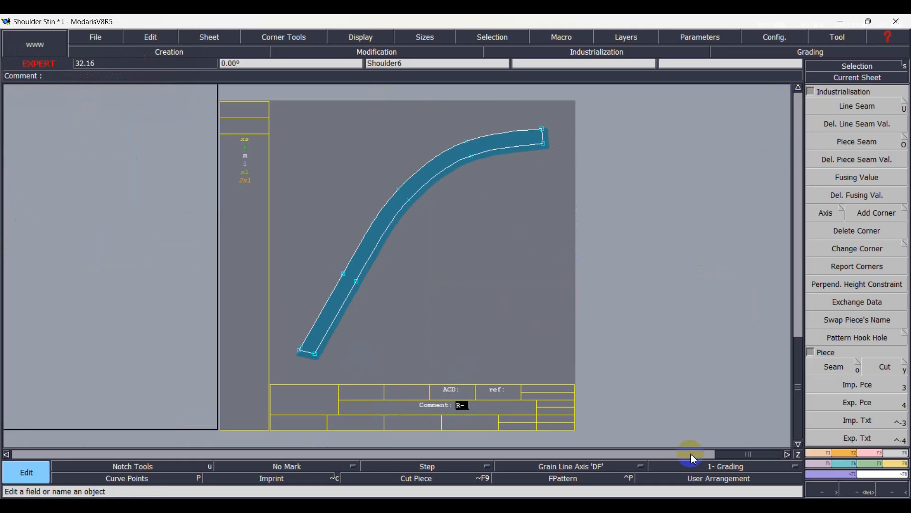
pyautogui.write(' Front Facing Ax1')
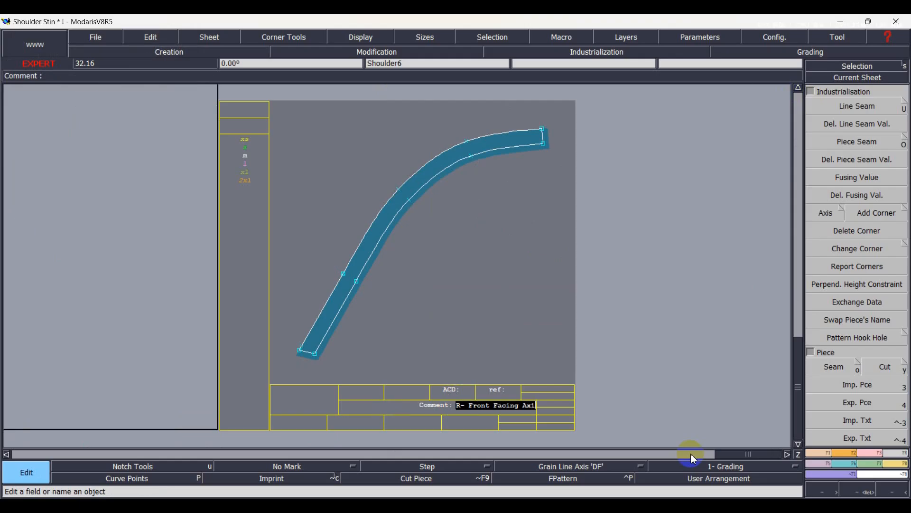
pyautogui.press('Return')
# Create a parallel inside the long curved edge of the three-dart back pattern and extract the strip between them as a seam piece.
pyautogui.click(690, 454)
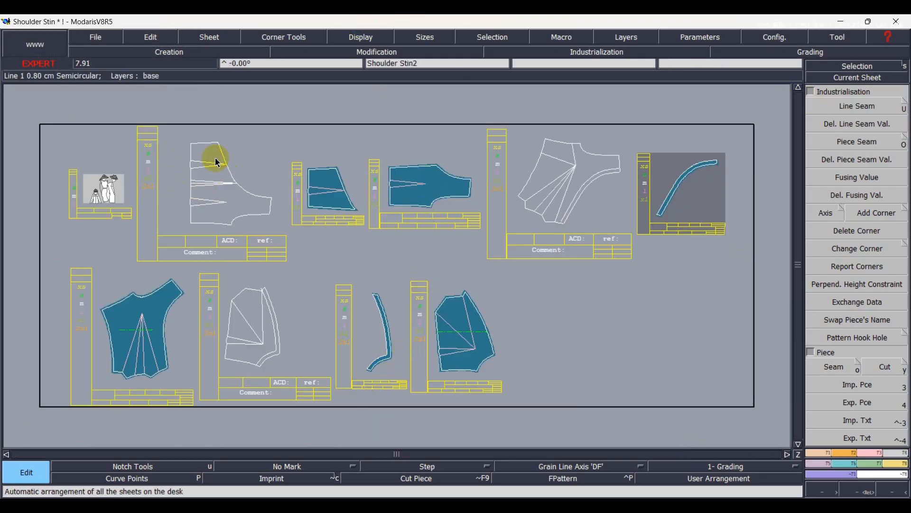
pyautogui.press('i')
pyautogui.scroll(1, 195, 159)
pyautogui.press('Home')
pyautogui.press('q')
pyautogui.click(466, 248)
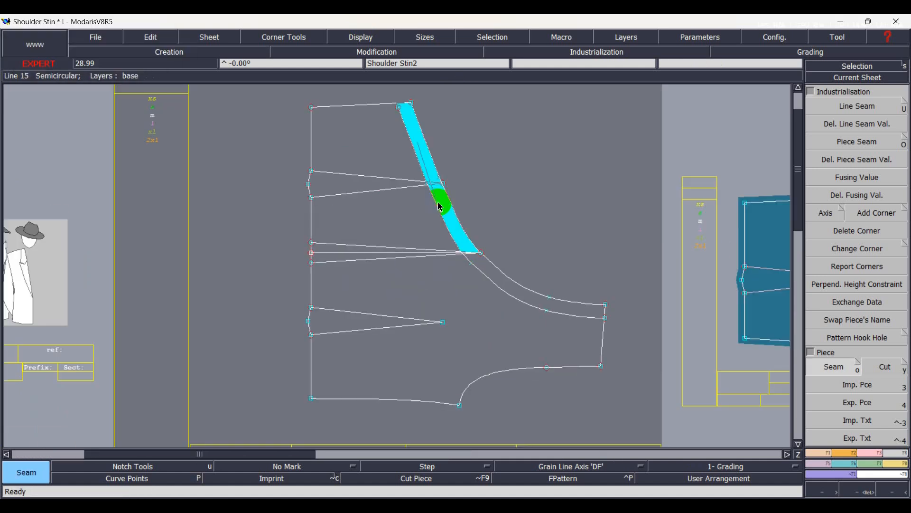
pyautogui.click(473, 257)
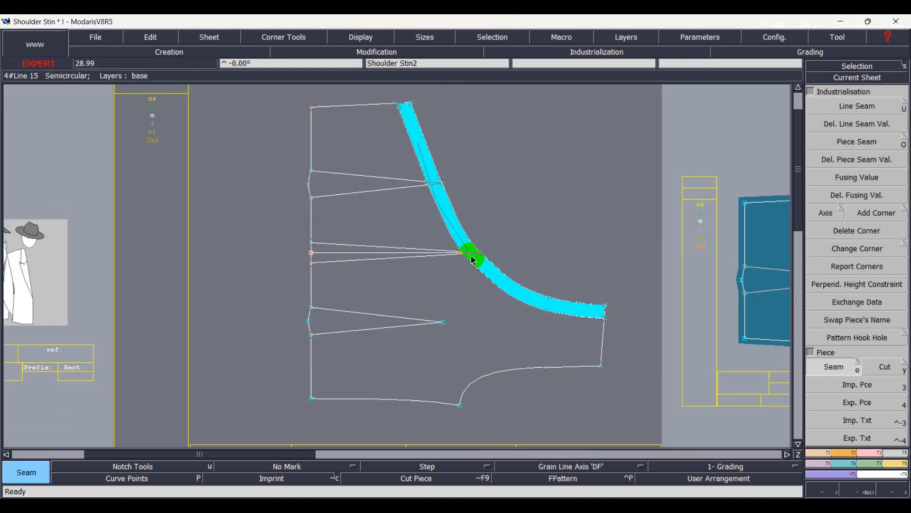
pyautogui.rightClick(473, 258)
# Enter "Back Facing Ax1" as the comment of the extracted back facing strip.
pyautogui.press('pagedown')
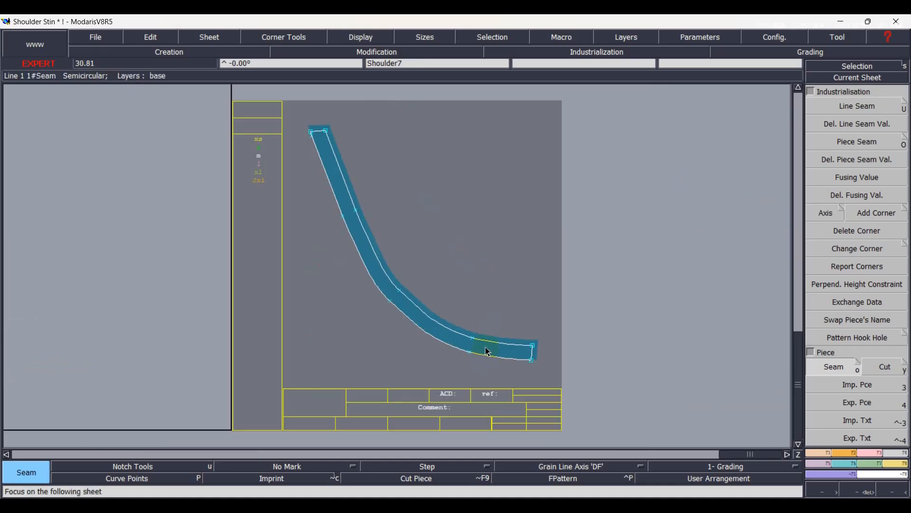
pyautogui.hotkey('ctrl', 'e')
pyautogui.click(451, 409)
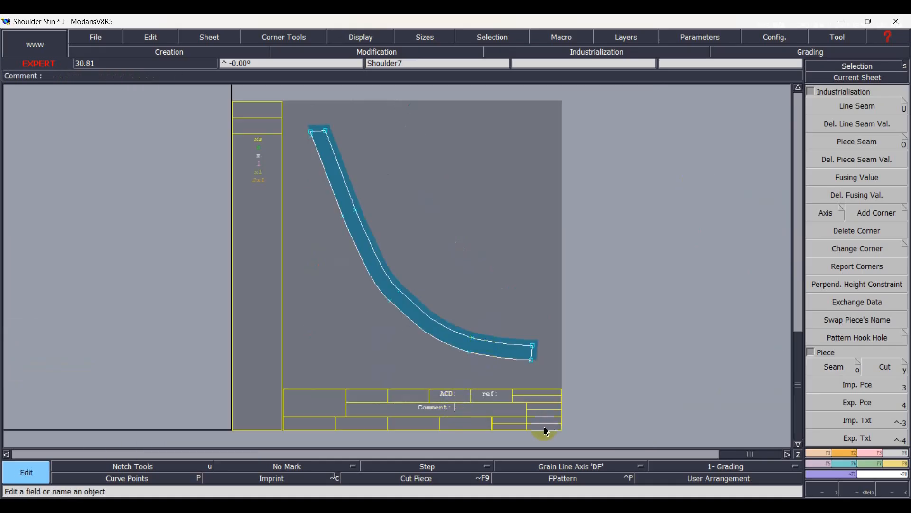
pyautogui.write('Back Facing Ax')
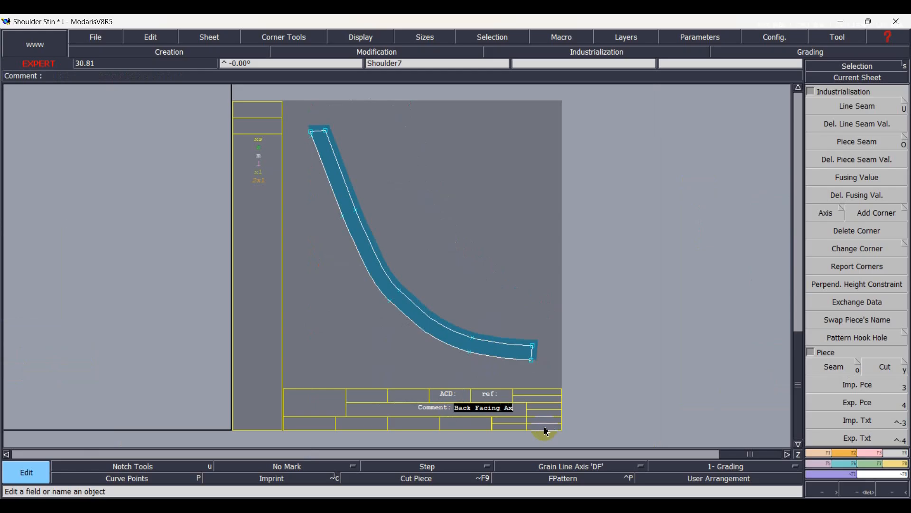
pyautogui.press('Return')
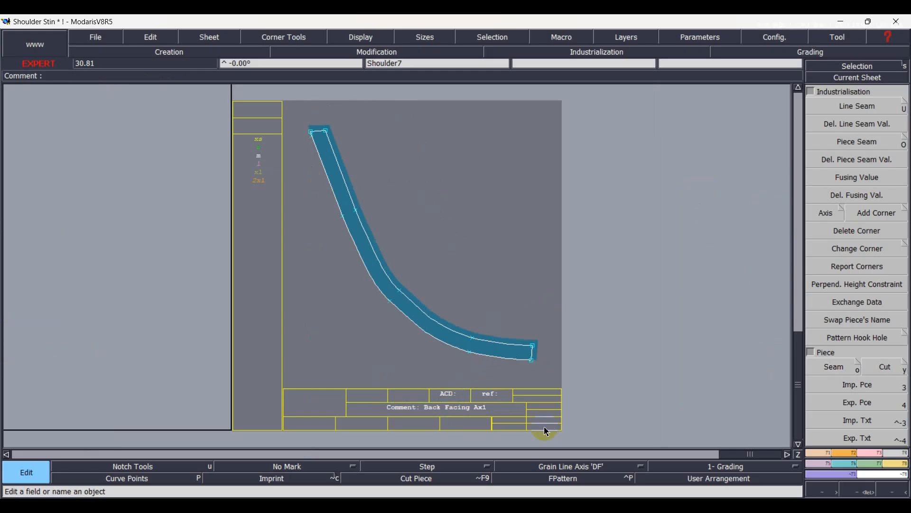
# Create a grain line axis across the right front facing strip, running between its two long edges.
pyautogui.press('j')
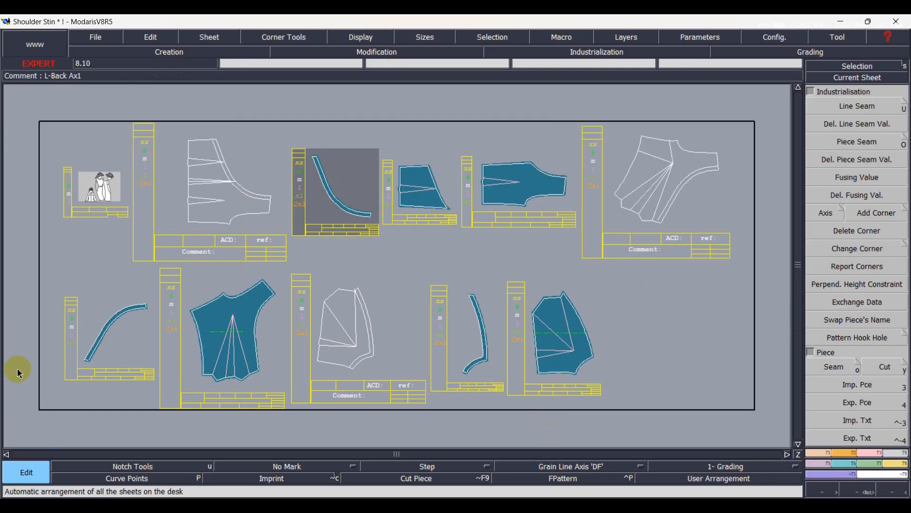
pyautogui.scroll(3, 130, 330)
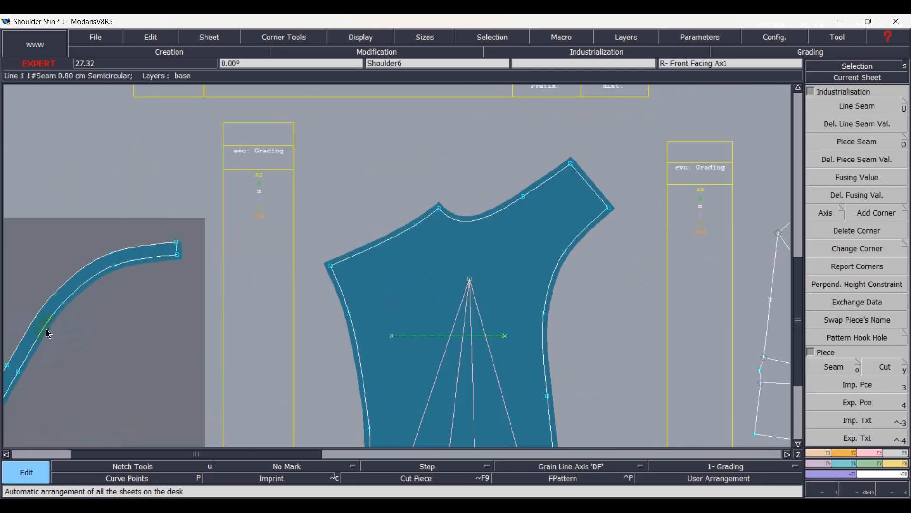
pyautogui.press('a')
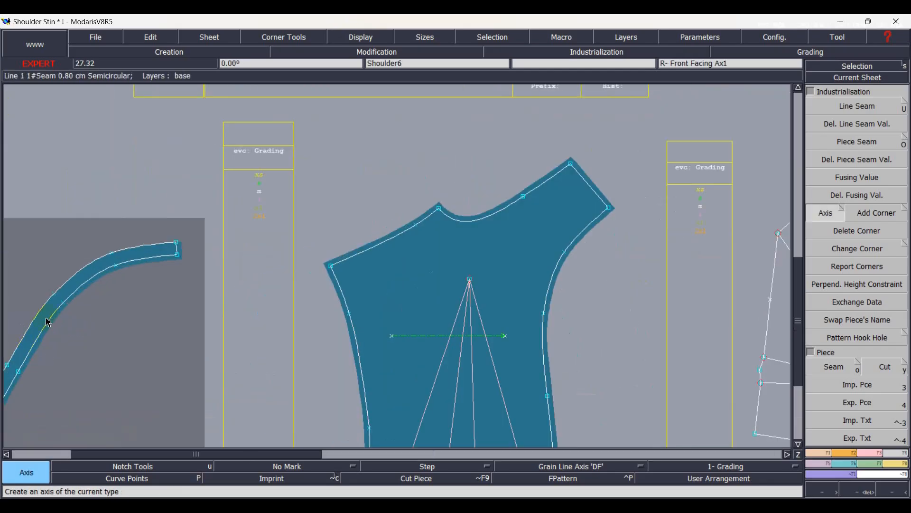
pyautogui.click(22, 338)
pyautogui.click(46, 342)
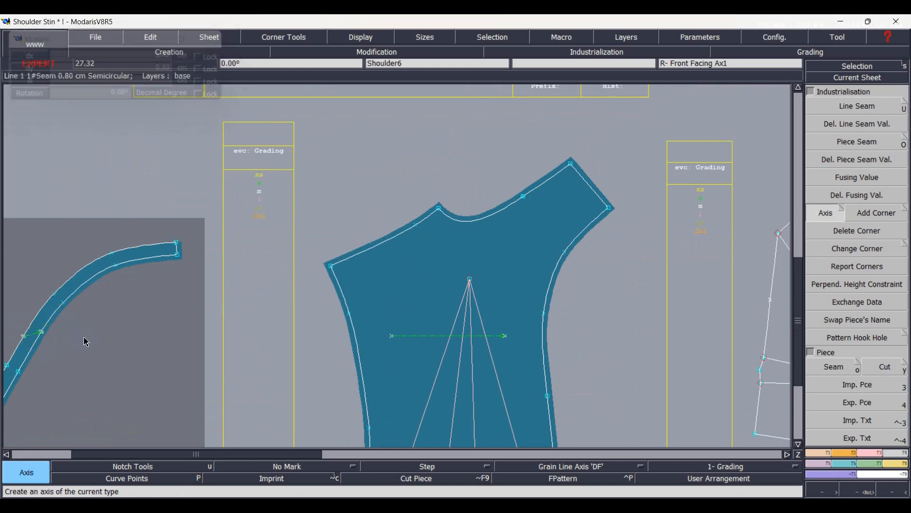
# Align the two end points of the right front facing's grain line axis horizontally.
pyautogui.press('Home')
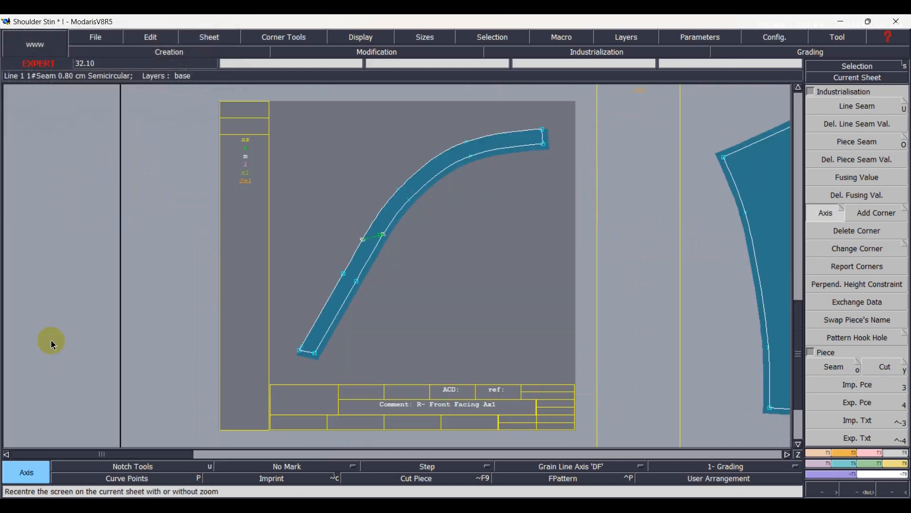
pyautogui.scroll(1, 333, 247)
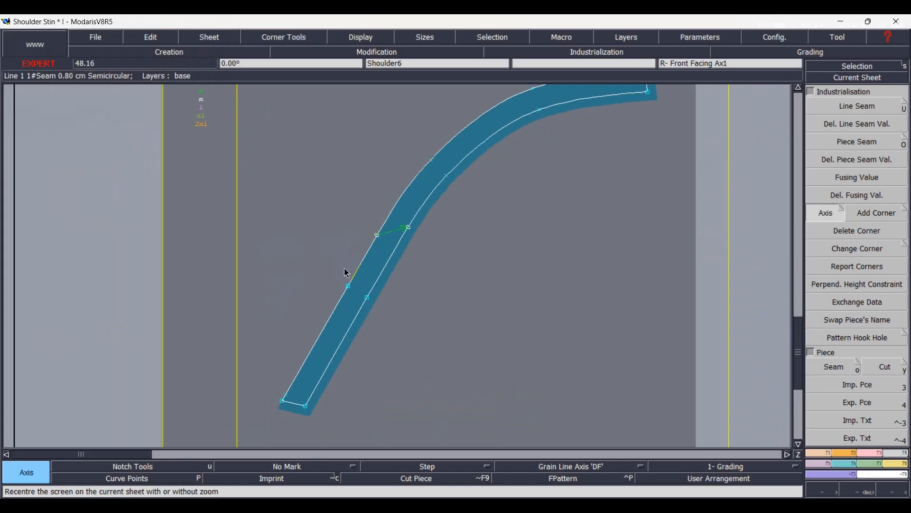
pyautogui.press('a')
pyautogui.click(377, 236)
pyautogui.click(406, 226)
# Create a short grain line axis across the left front facing strip between its two long curved edges.
pyautogui.press('pagedown')
pyautogui.press('pagedown')
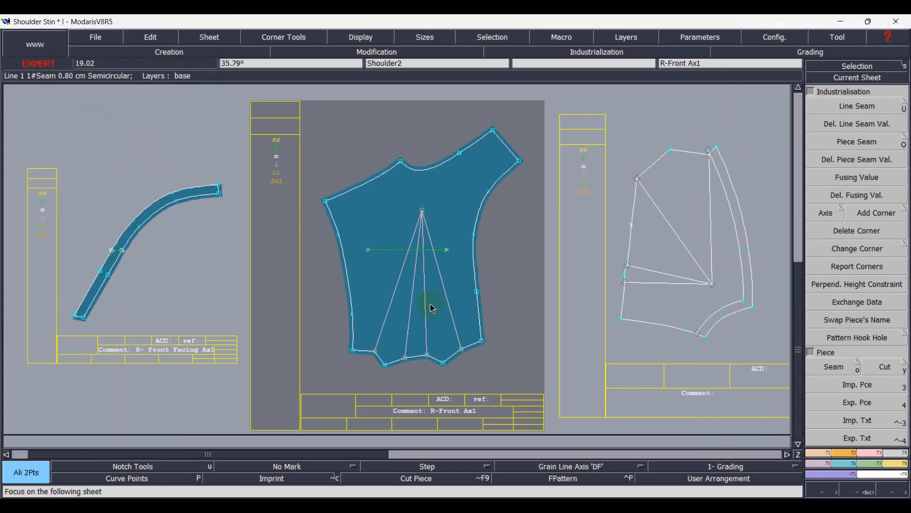
pyautogui.press('pagedown')
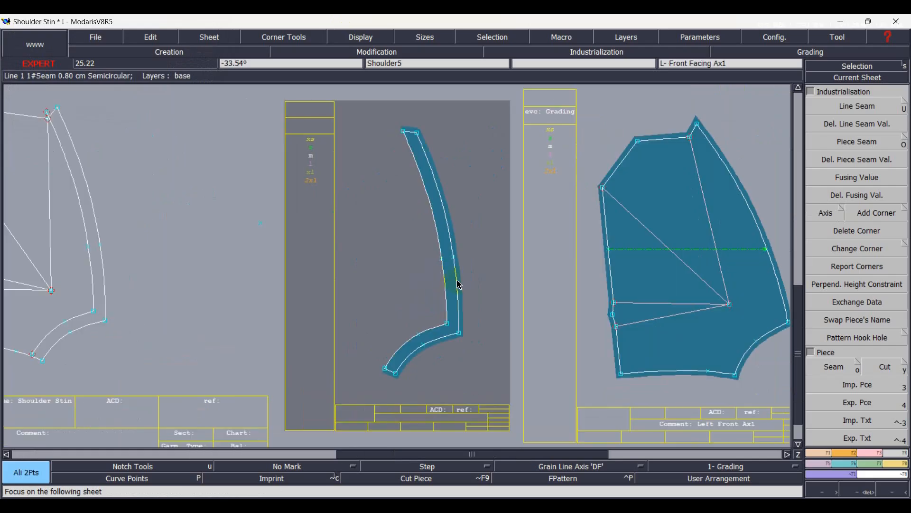
pyautogui.scroll(2, 456, 282)
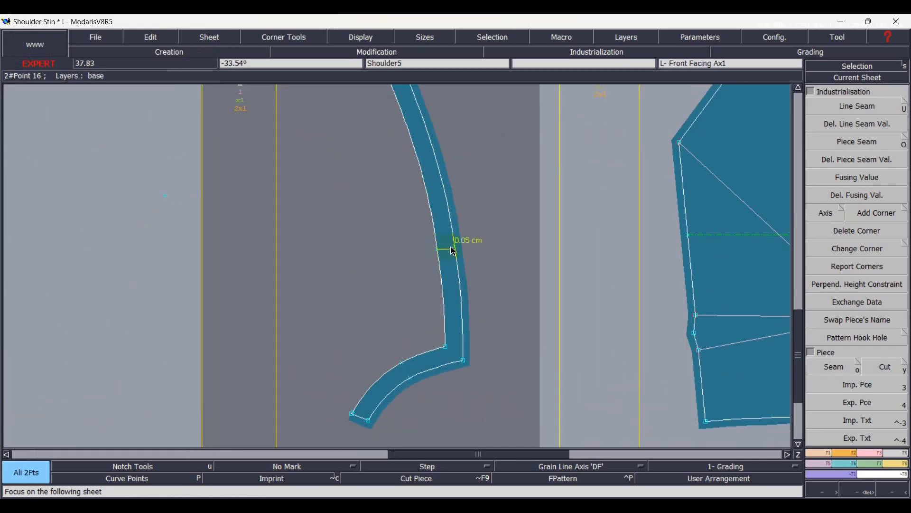
pyautogui.click(411, 326)
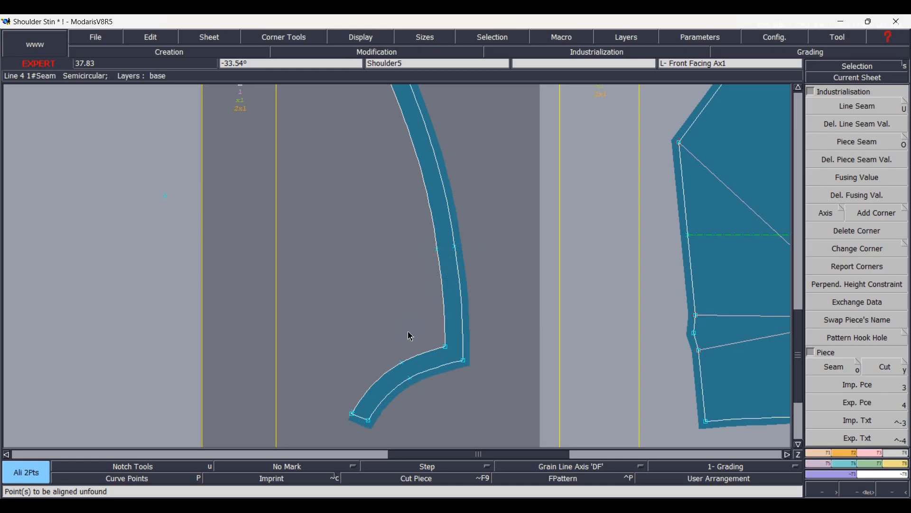
pyautogui.press('a')
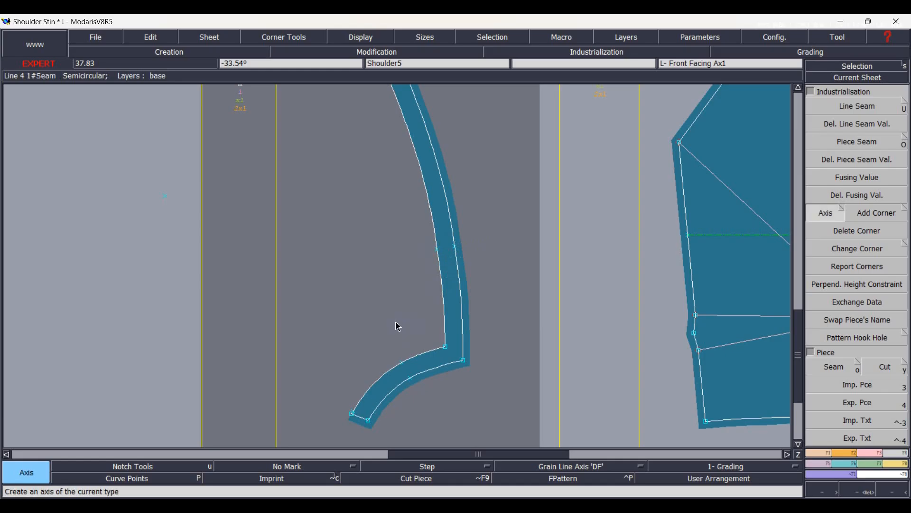
pyautogui.click(451, 252)
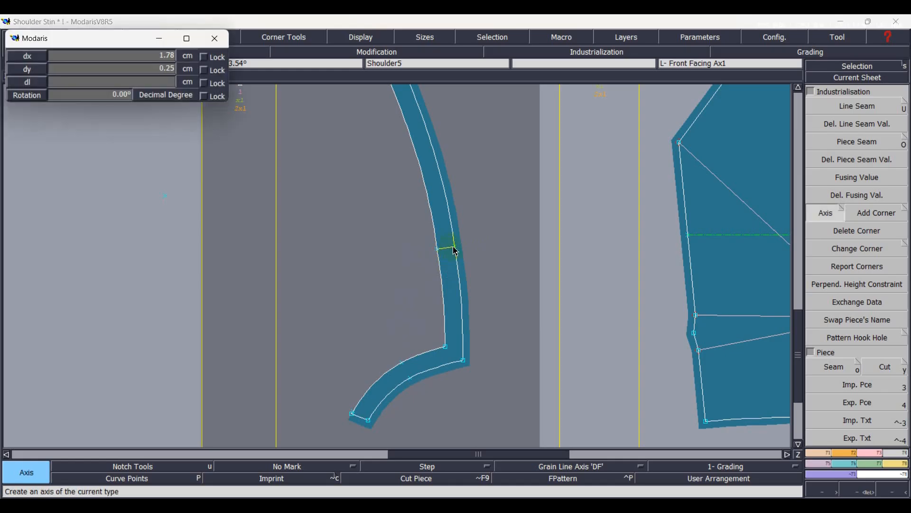
pyautogui.press('Return')
# Create a horizontal grain line axis below the dart on the L-Back Ax1 piece.
pyautogui.press('pagedown')
pyautogui.press('pagedown')
pyautogui.press('pagedown')
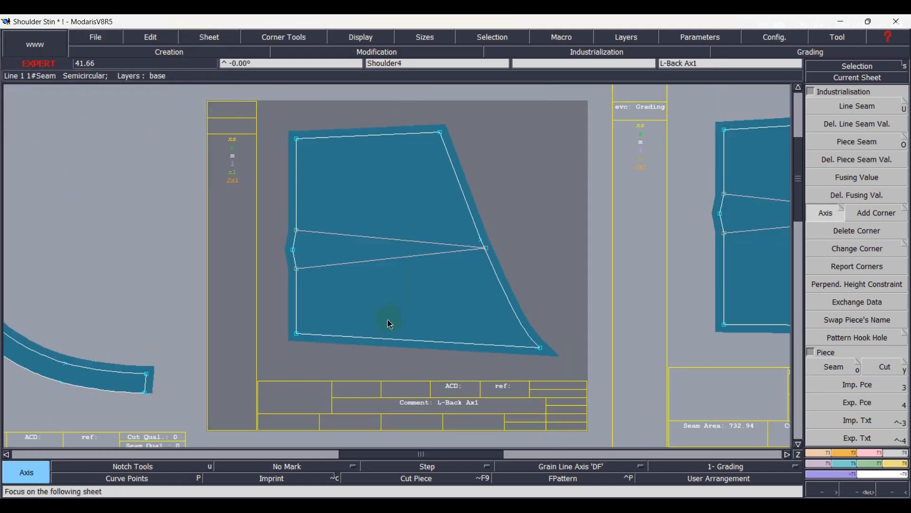
pyautogui.click(380, 288)
pyautogui.press('Return')
# Create a horizontal grain line axis below the dart on the R-Back Ax1 piece.
pyautogui.press('pagedown')
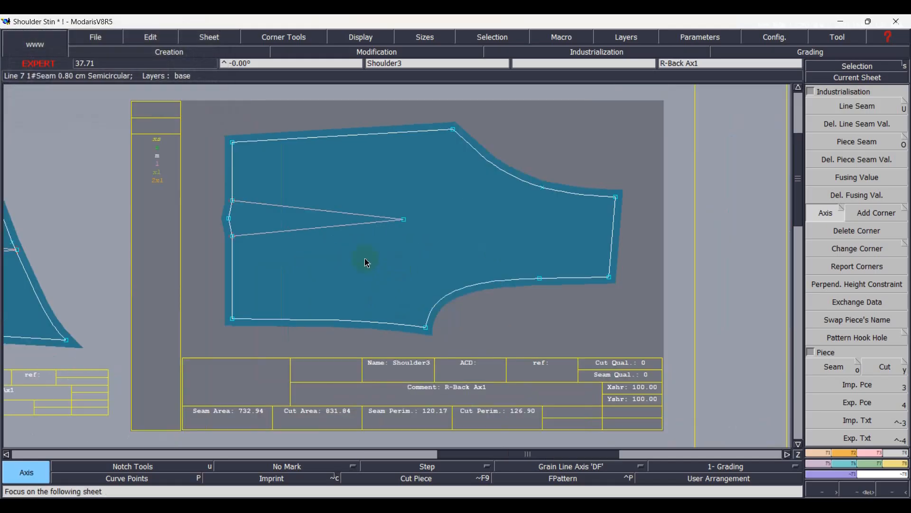
pyautogui.click(386, 256)
pyautogui.press('Return')
# Look over the remaining pattern sheets and arrange all sheets on the desk.
pyautogui.press('pagedown')
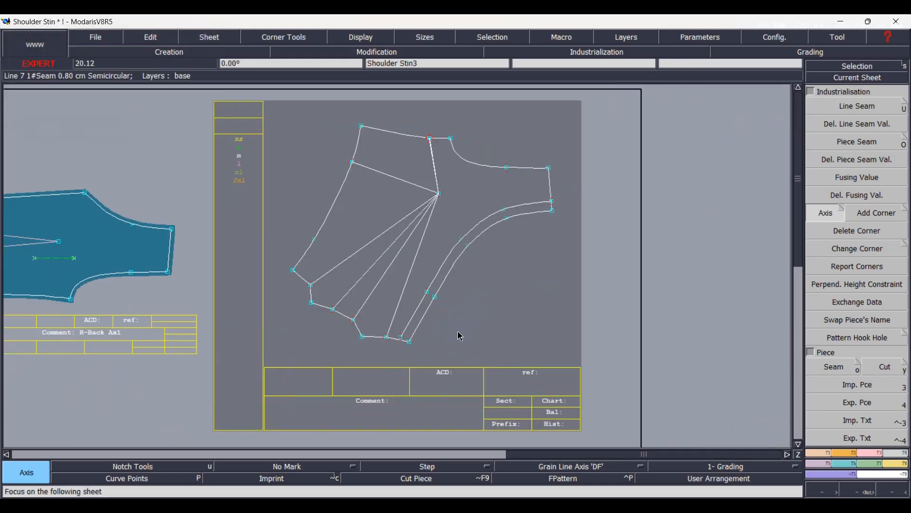
pyautogui.press('pagedown')
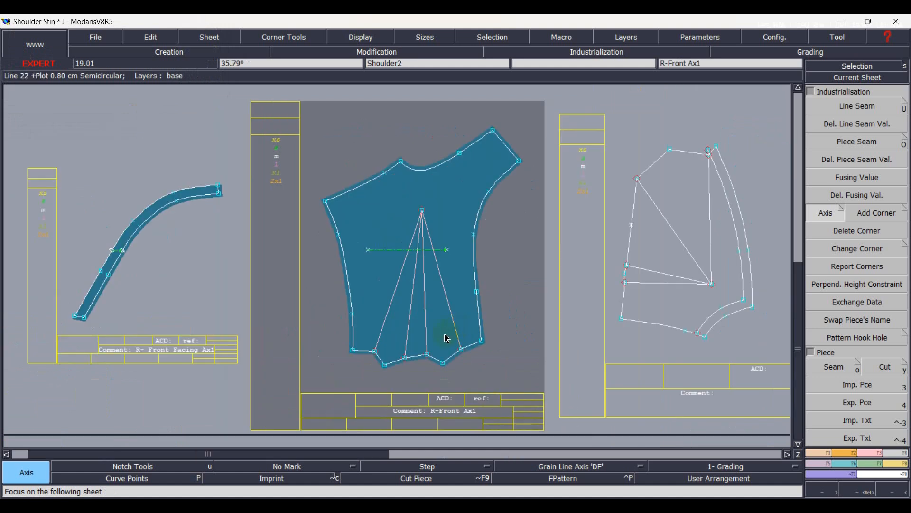
pyautogui.press('j')
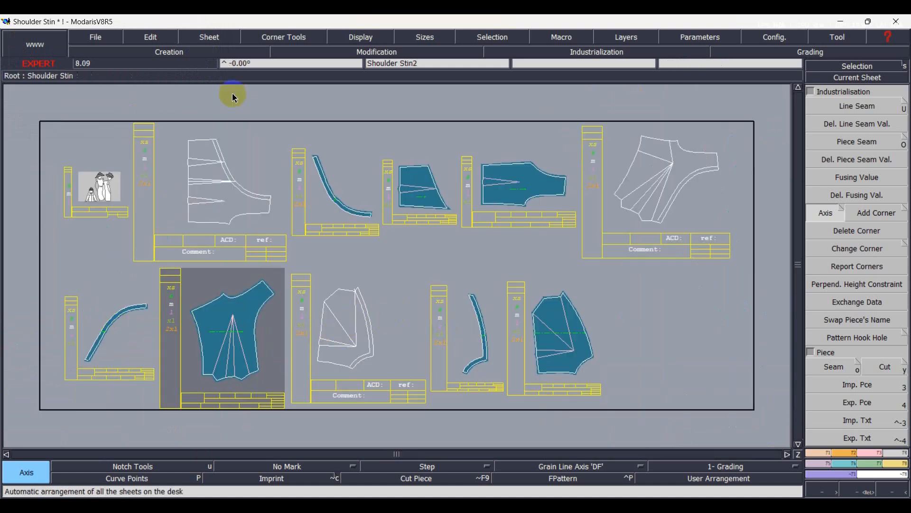